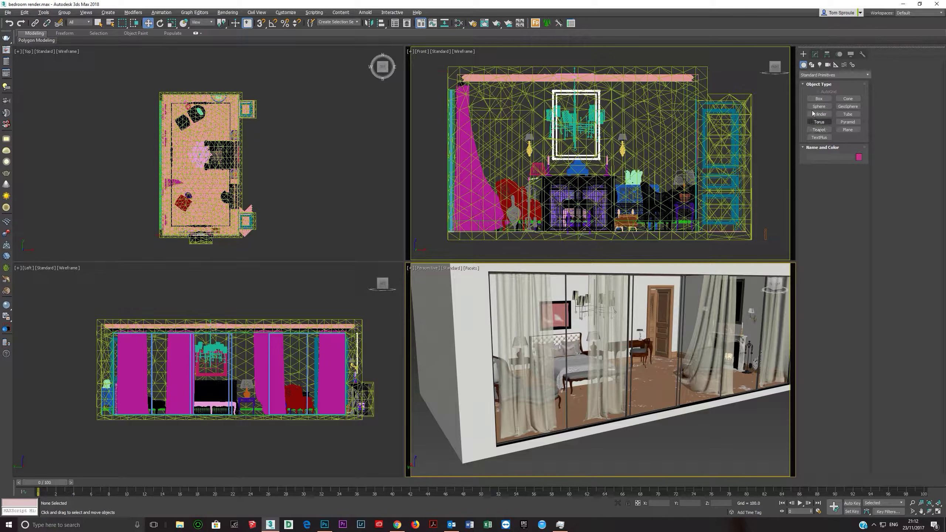
# Create a targeted Physical camera across the bedroom in the Top view and show its view in the Perspective viewport.
pyautogui.click(827, 66)
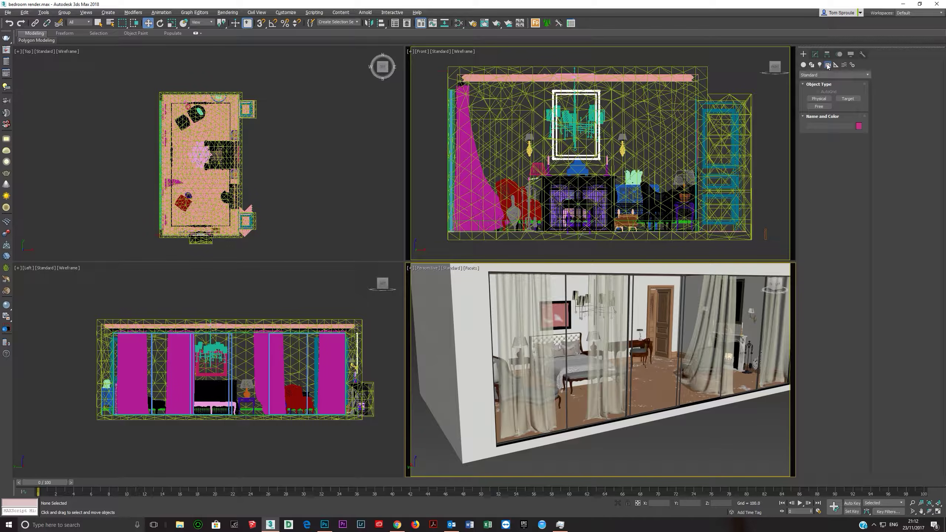
pyautogui.click(818, 98)
pyautogui.moveTo(292, 167); pyautogui.dragTo(330, 172, button='middle')
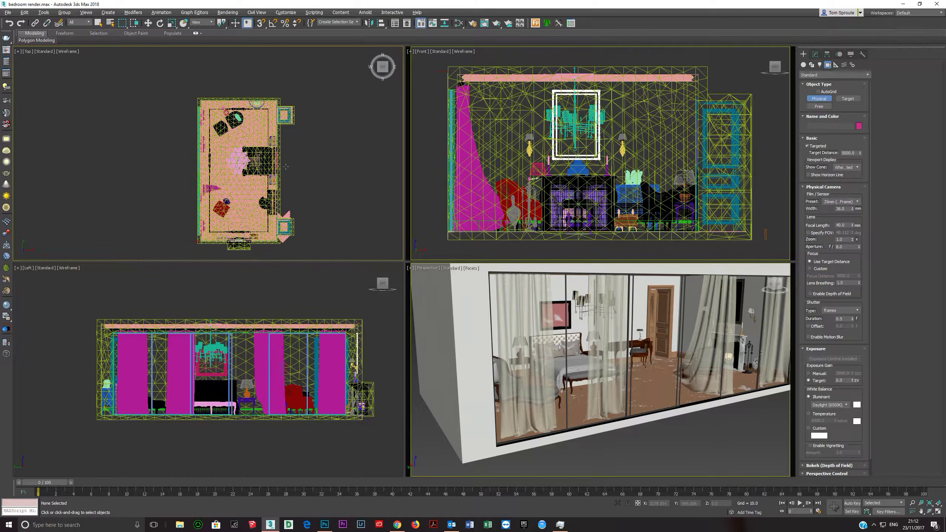
pyautogui.moveTo(212, 128); pyautogui.dragTo(253, 204)
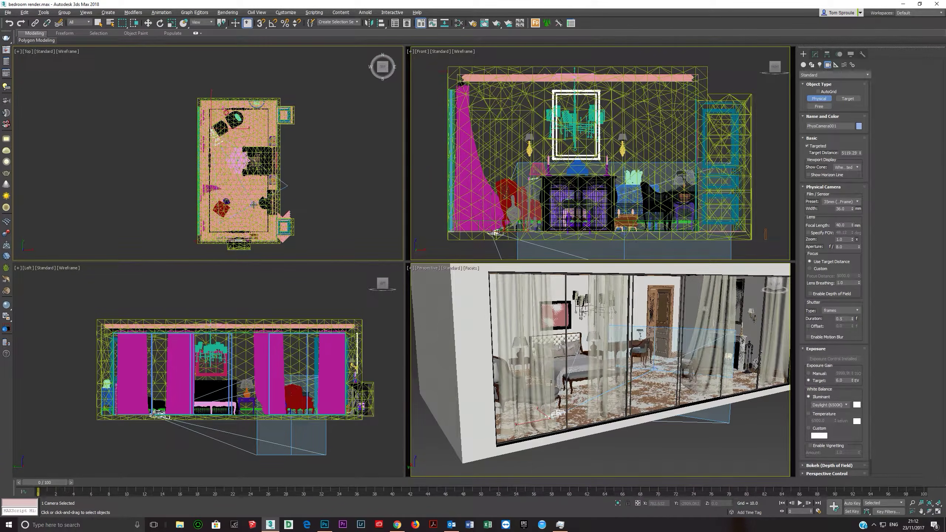
pyautogui.rightClick(479, 317)
pyautogui.press('c')
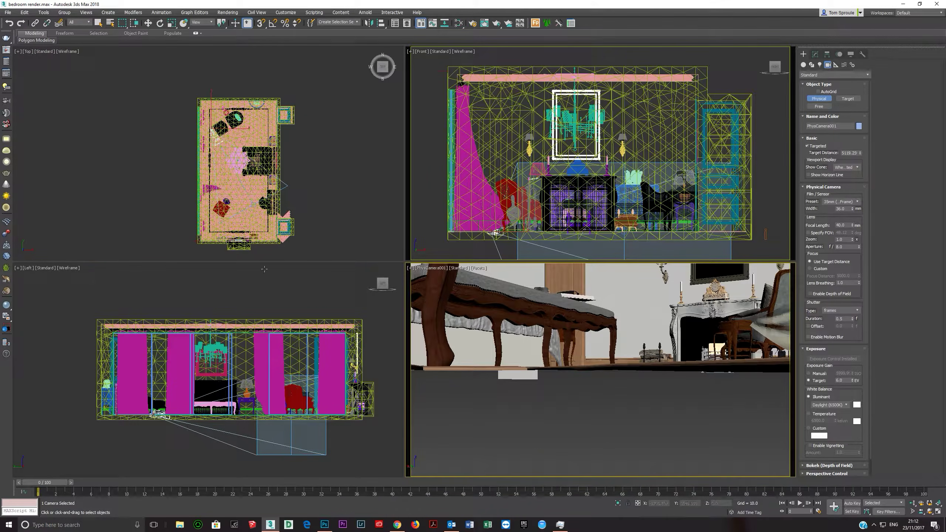
# Isolate the camera to select it together with its target, restore the scene and raise both to a height of about 1282 units.
pyautogui.rightClick(244, 214)
pyautogui.scroll(2, 223, 164)
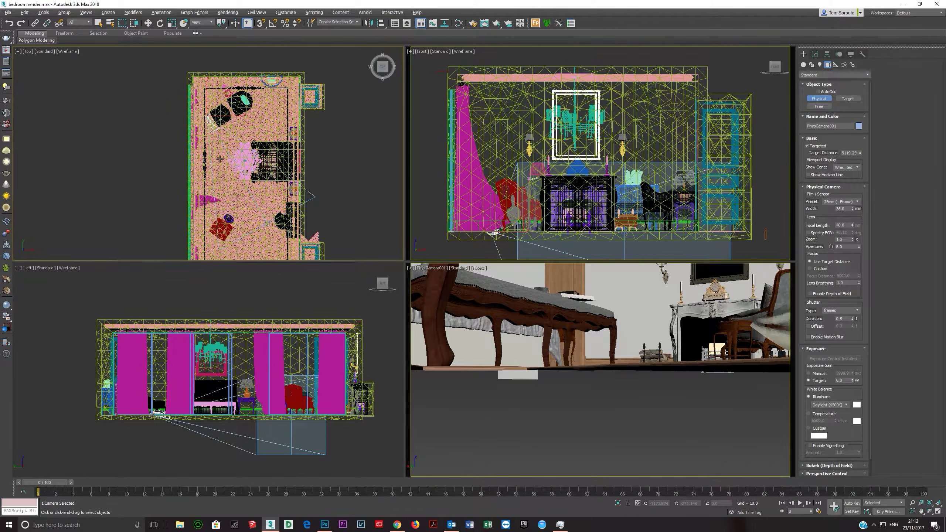
pyautogui.hotkey('alt', 'q')
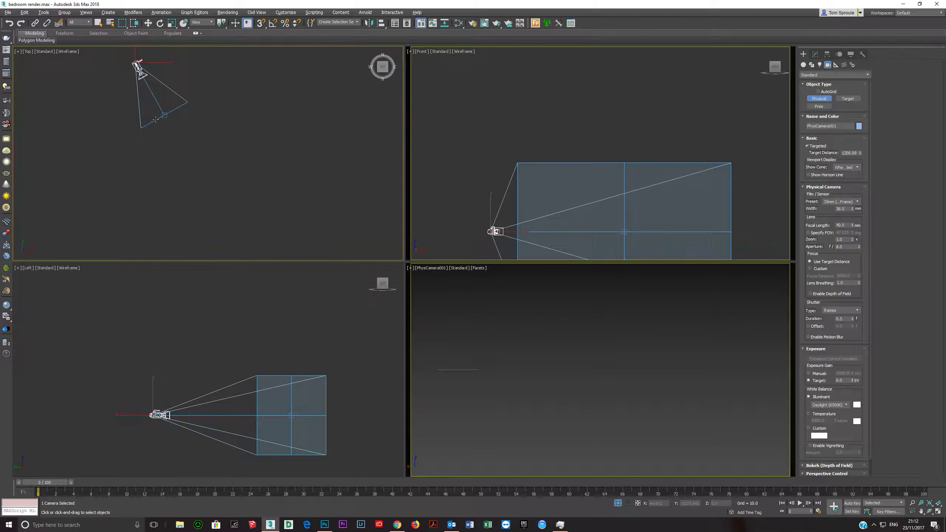
pyautogui.press('w')
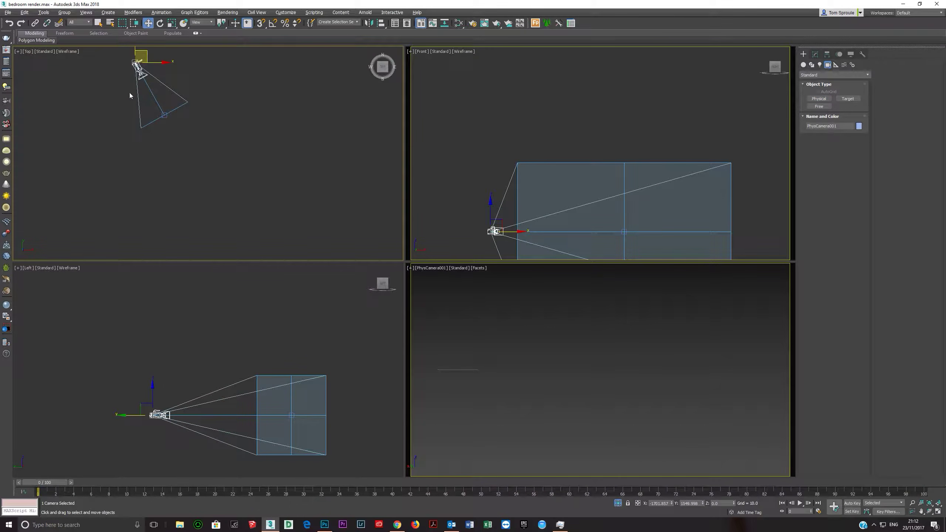
pyautogui.moveTo(115, 52); pyautogui.dragTo(225, 181)
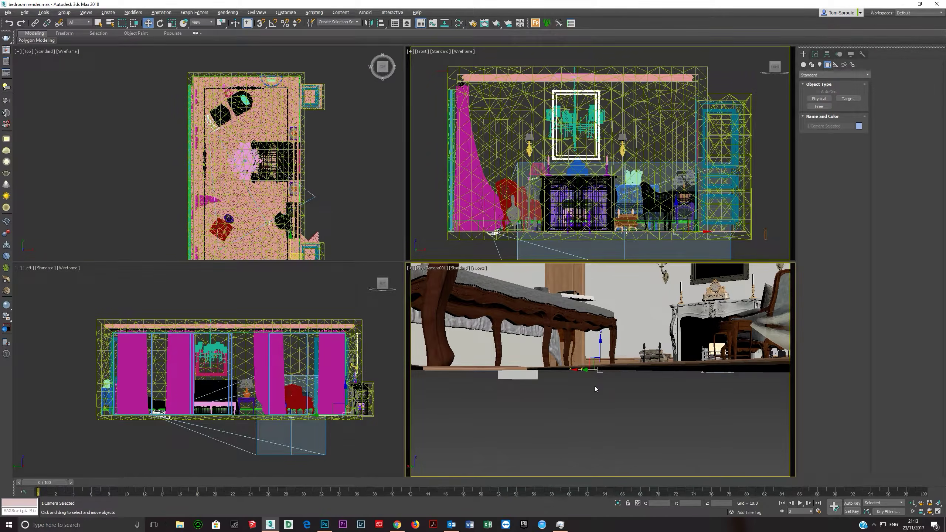
pyautogui.moveTo(600, 354); pyautogui.dragTo(598, 278)
# Restrict the selection filter to Cameras.
pyautogui.click(235, 163)
pyautogui.click(79, 22)
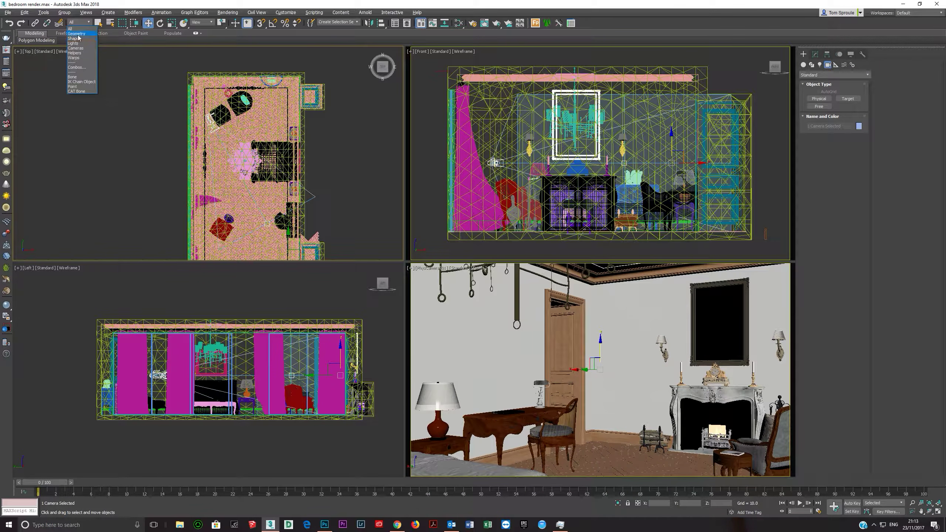
pyautogui.click(76, 48)
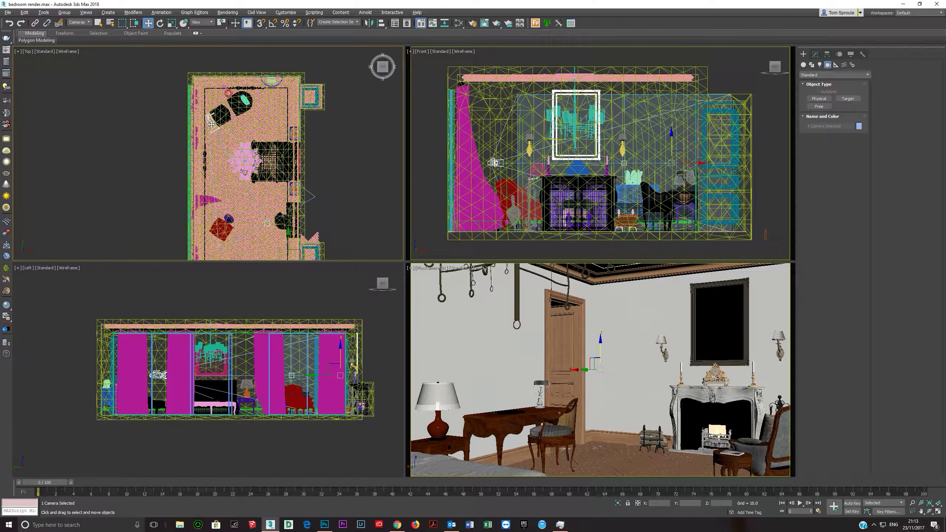
# Move the camera alone back into the window-side corner of the room opposite the fireplace.
pyautogui.click(151, 133)
pyautogui.click(216, 129)
pyautogui.click(162, 102)
pyautogui.moveTo(134, 89); pyautogui.dragTo(133, 88)
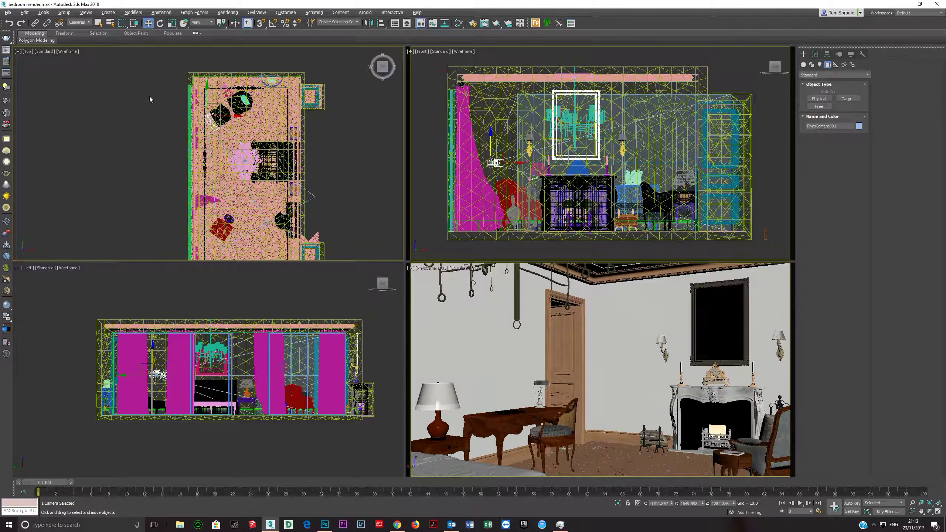
pyautogui.moveTo(229, 116); pyautogui.dragTo(209, 73)
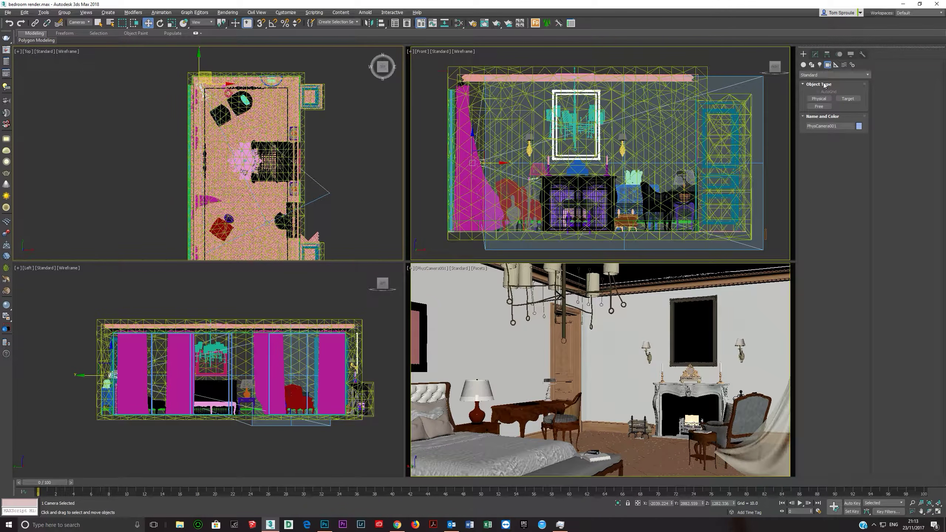
# Set the camera's focal length to 20 mm and move the camera slightly inward from the corner.
pyautogui.click(815, 55)
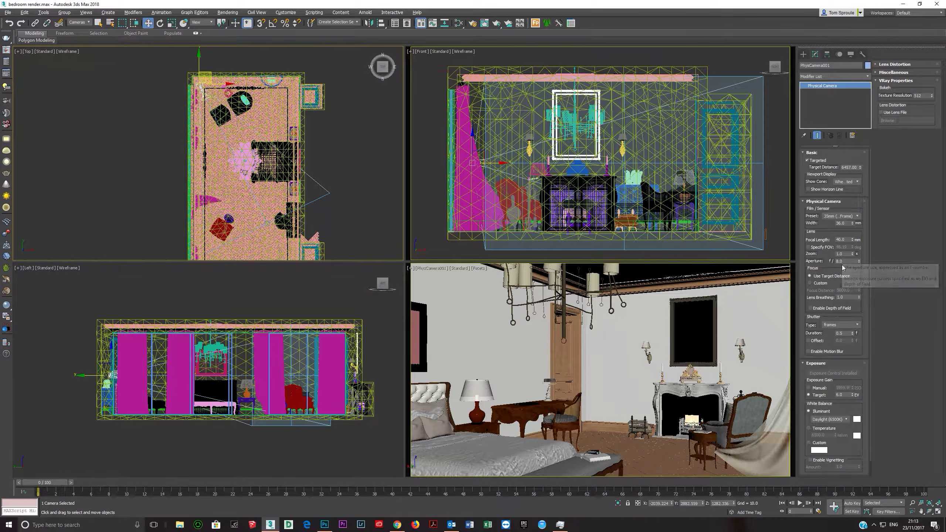
pyautogui.moveTo(853, 241); pyautogui.dragTo(854, 246)
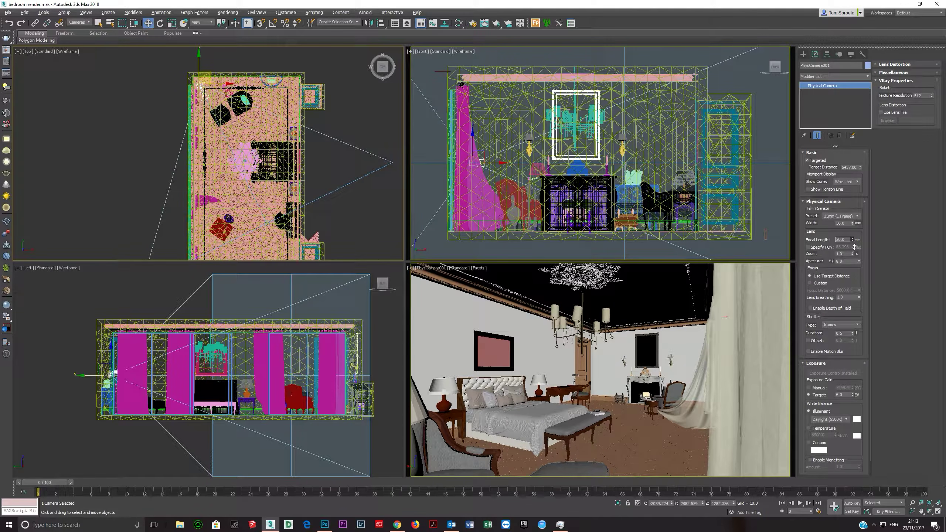
pyautogui.rightClick(231, 137)
pyautogui.click(216, 89)
pyautogui.moveTo(214, 81); pyautogui.dragTo(215, 83)
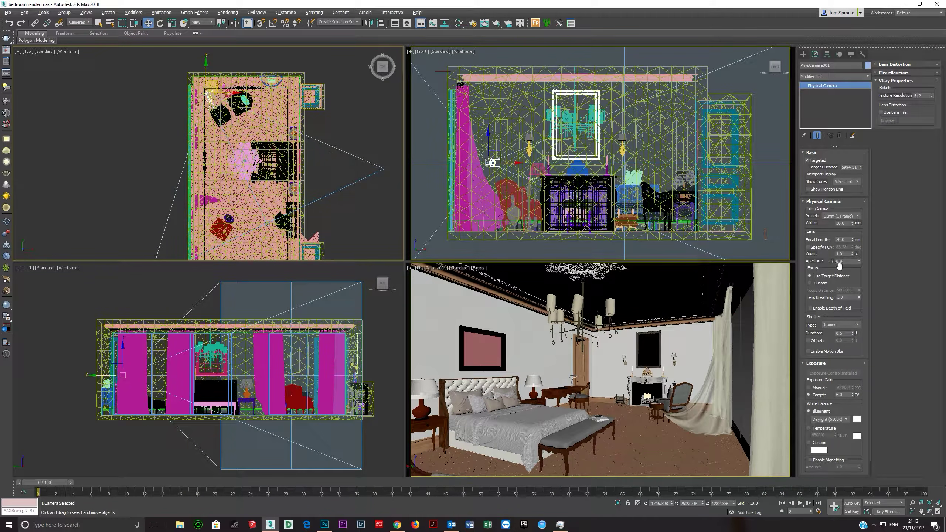
# Set the focal length to 24 mm and move the camera outside the room, behind the end wall.
pyautogui.doubleClick(844, 240)
pyautogui.press('Return')
pyautogui.rightClick(197, 89)
pyautogui.click(179, 106)
pyautogui.moveTo(213, 81); pyautogui.dragTo(207, 58)
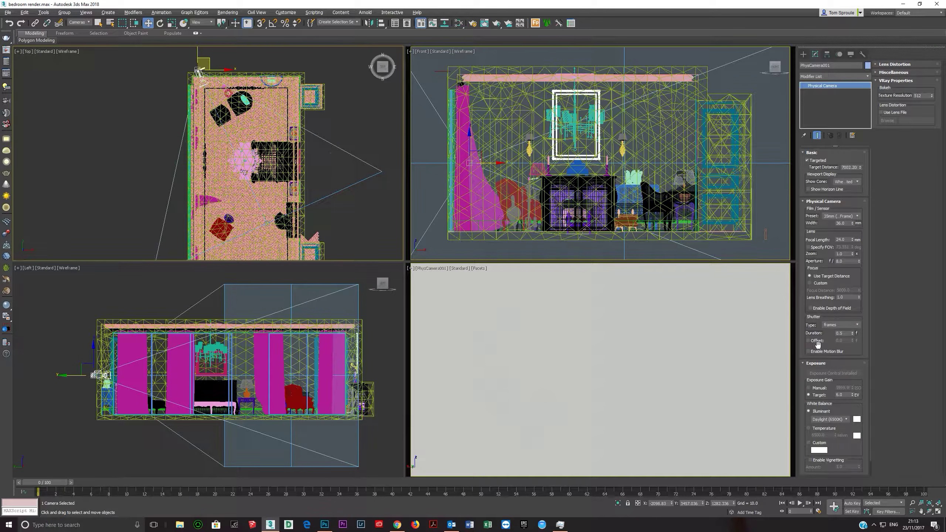
# Enable the camera's clipping planes and set the near clipping distance to 1000.
pyautogui.click(893, 73)
pyautogui.click(881, 87)
pyautogui.press('Tab')
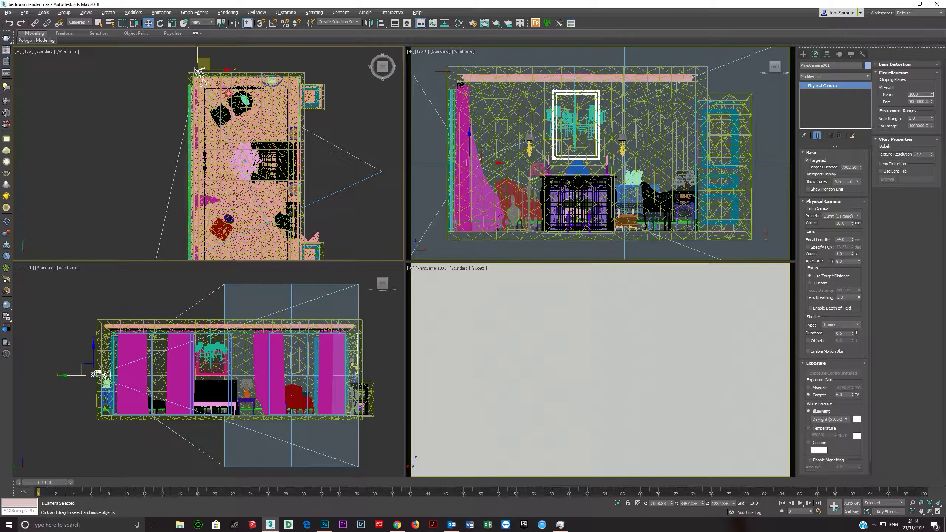
pyautogui.write('1000')
pyautogui.press('Return')
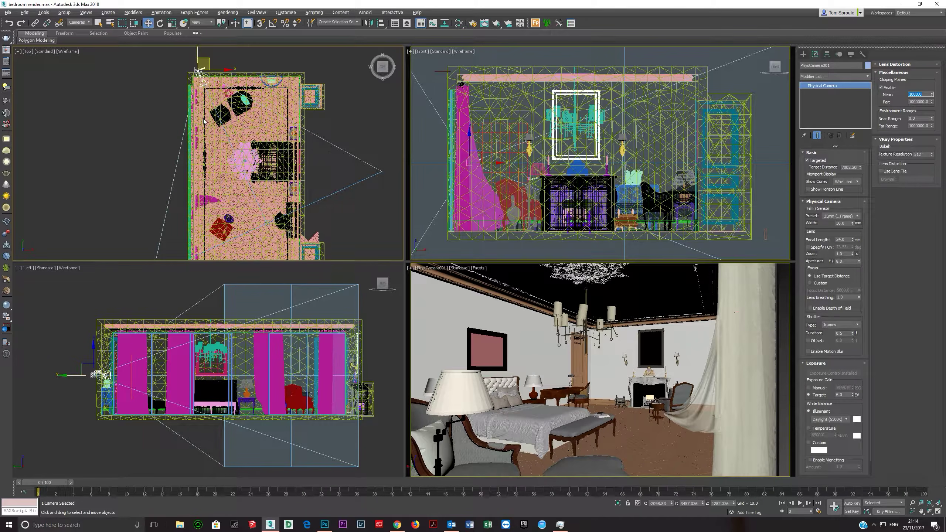
# Try the camera farther along the end wall, and reposition it at the window-side corner.
pyautogui.rightClick(179, 87)
pyautogui.click(147, 91)
pyautogui.moveTo(211, 70); pyautogui.dragTo(226, 71)
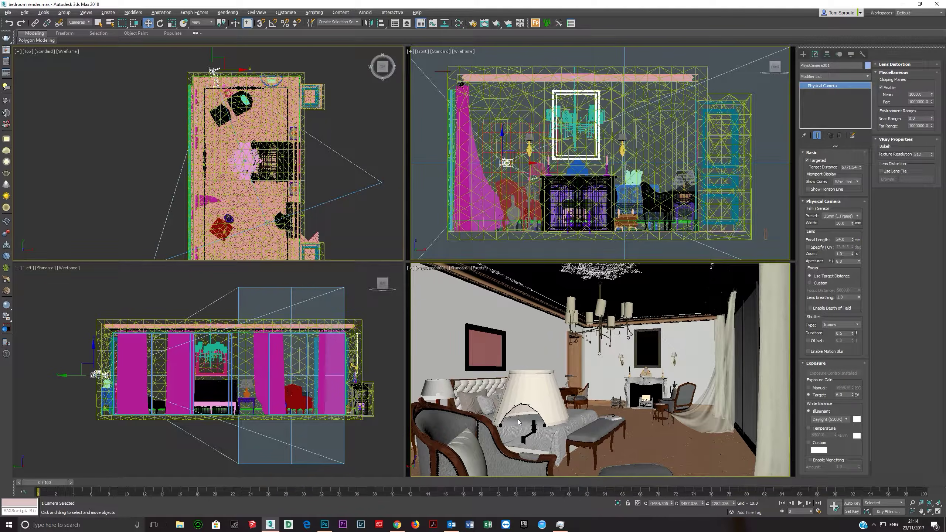
pyautogui.moveTo(219, 70)
pyautogui.mouseDown()
pyautogui.moveTo(235, 71)
pyautogui.moveTo(204, 63)
pyautogui.mouseUp()
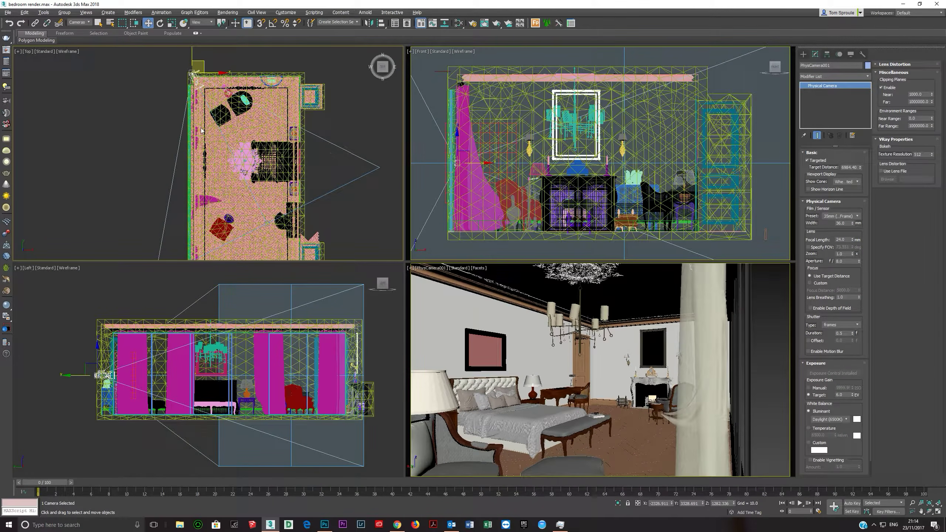
# Shift the camera target toward the bed-side wall and move the camera inside the room, clear of the curtain.
pyautogui.moveTo(269, 224); pyautogui.dragTo(310, 217)
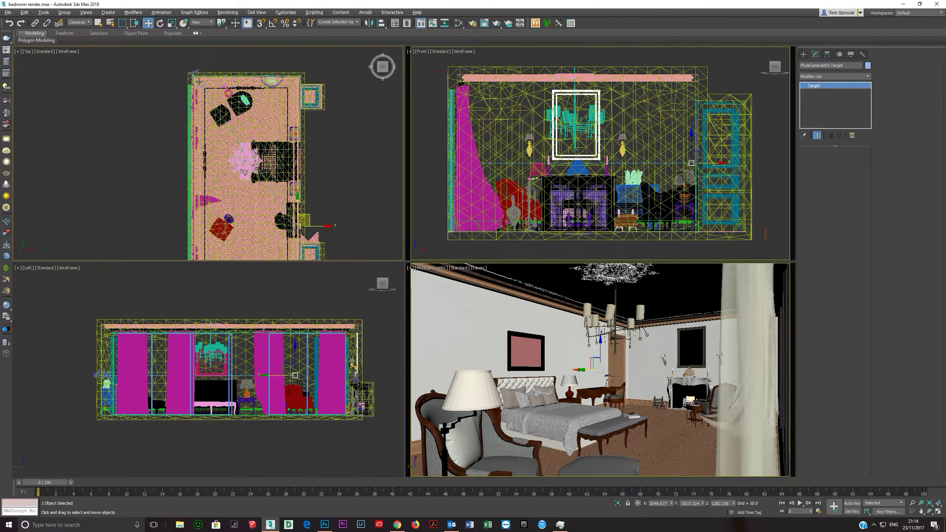
pyautogui.click(201, 78)
pyautogui.click(202, 75)
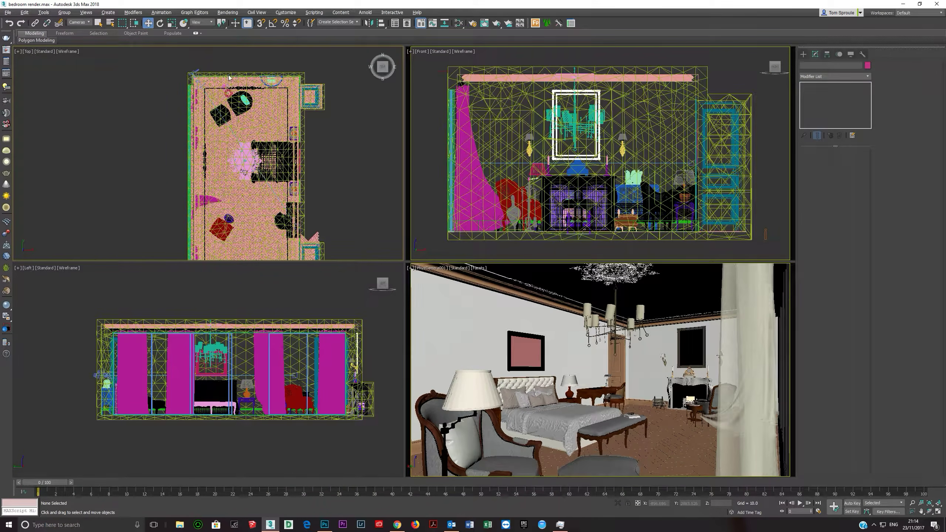
pyautogui.moveTo(204, 74)
pyautogui.mouseDown()
pyautogui.moveTo(226, 72)
pyautogui.moveTo(213, 67)
pyautogui.moveTo(218, 74)
pyautogui.mouseUp()
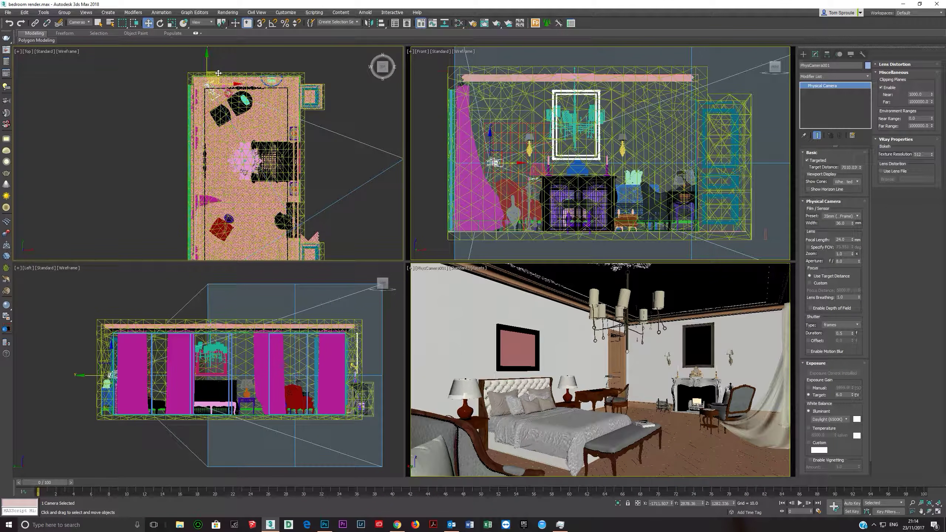
# Select only the camera target and nudge it slightly back toward the window side.
pyautogui.click(297, 227)
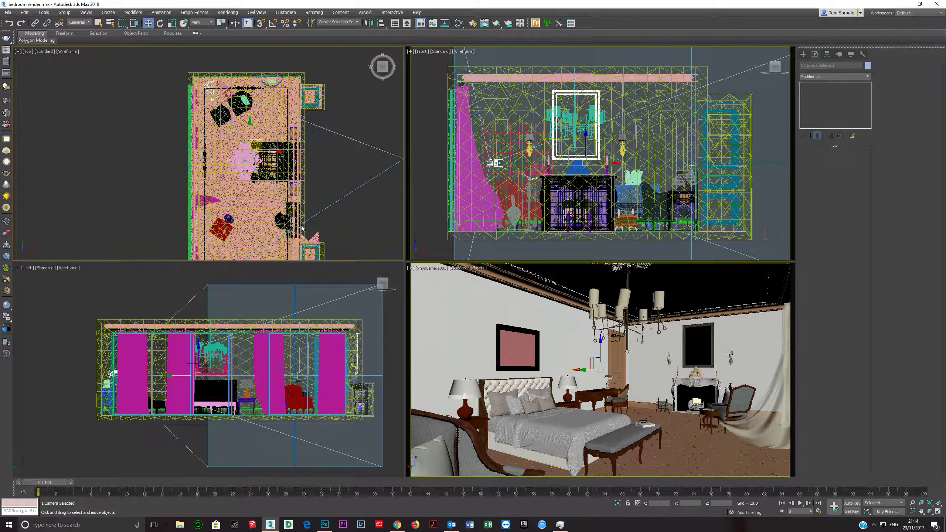
pyautogui.click(312, 227)
pyautogui.moveTo(312, 226)
pyautogui.mouseDown()
pyautogui.moveTo(301, 226)
pyautogui.moveTo(310, 226)
pyautogui.mouseUp()
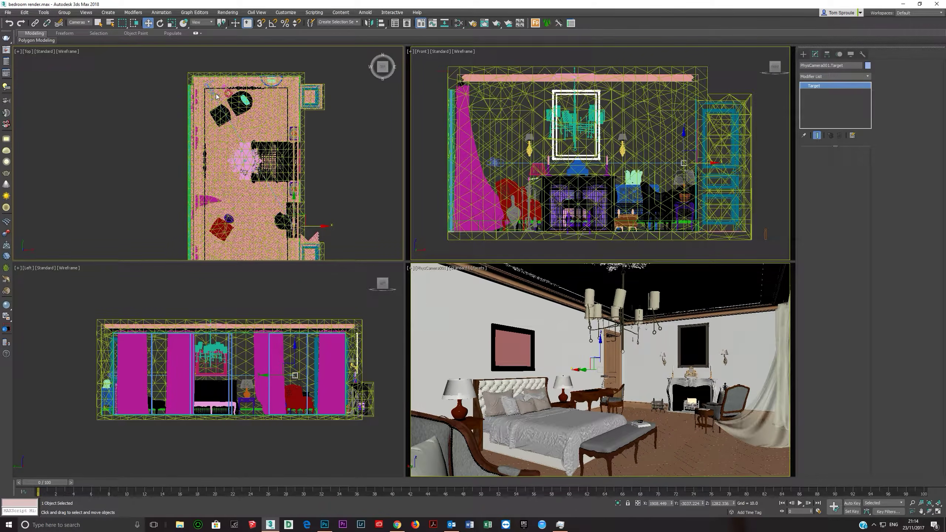
# Clone the camera as a single Copy in the window-side corner at the fireplace end of the room.
pyautogui.hotkey('ctrl', 'd')
pyautogui.click(220, 76)
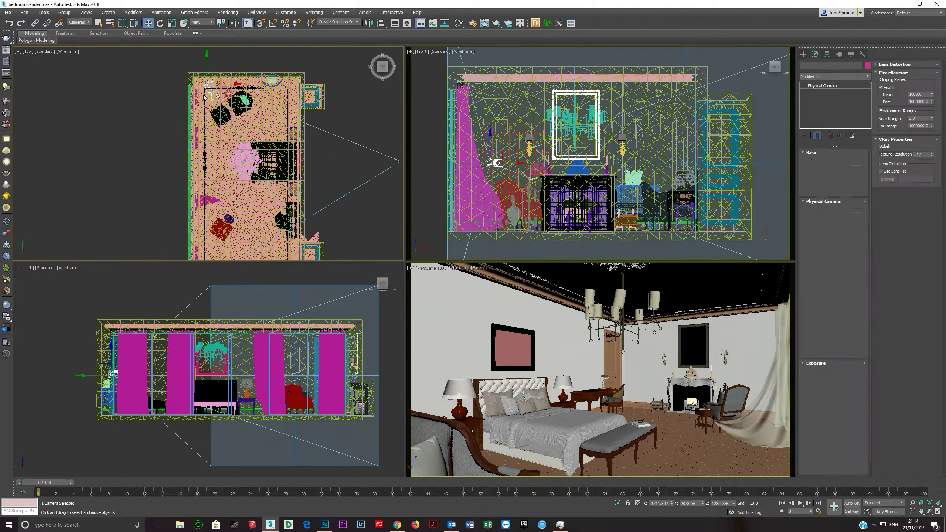
pyautogui.moveTo(220, 73)
pyautogui.keyDown('shift'); pyautogui.mouseDown()
pyautogui.moveTo(237, 215)
pyautogui.moveTo(313, 232)
pyautogui.mouseUp(); pyautogui.keyUp('shift')
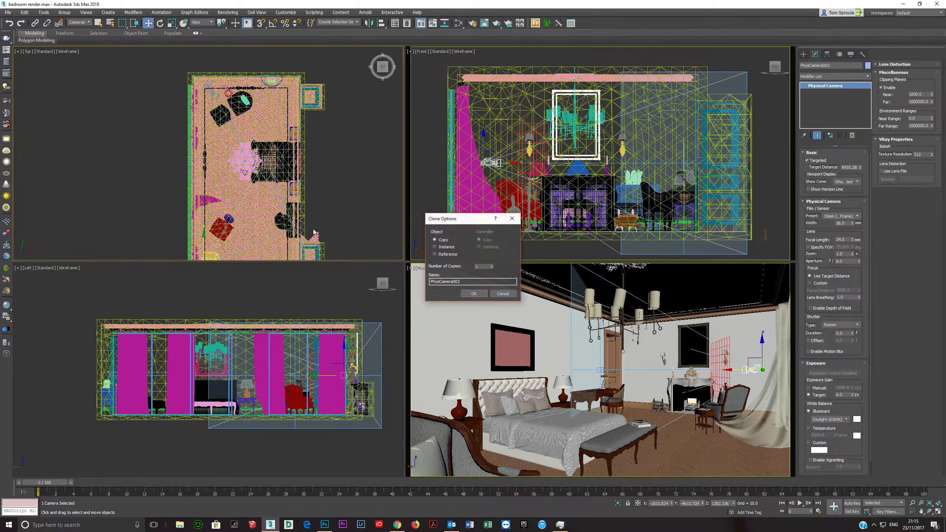
pyautogui.click(473, 293)
# Show the copied camera's view in the Left viewport and shade it with the Facets style.
pyautogui.rightClick(330, 285)
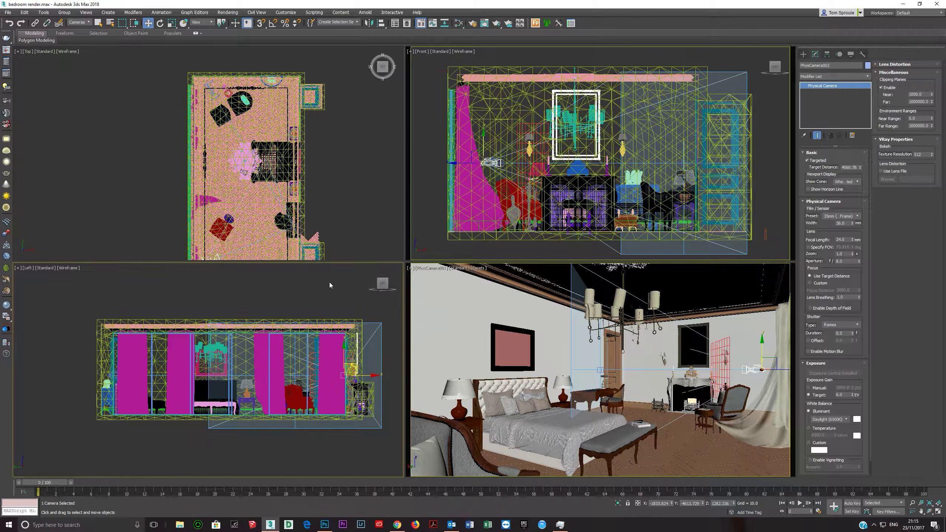
pyautogui.rightClick(258, 297)
pyautogui.press('c')
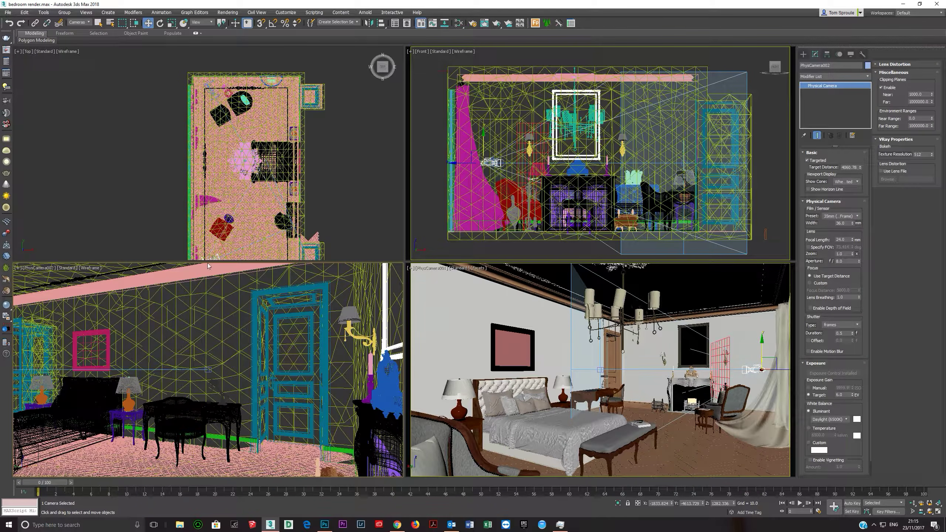
pyautogui.press('F3')
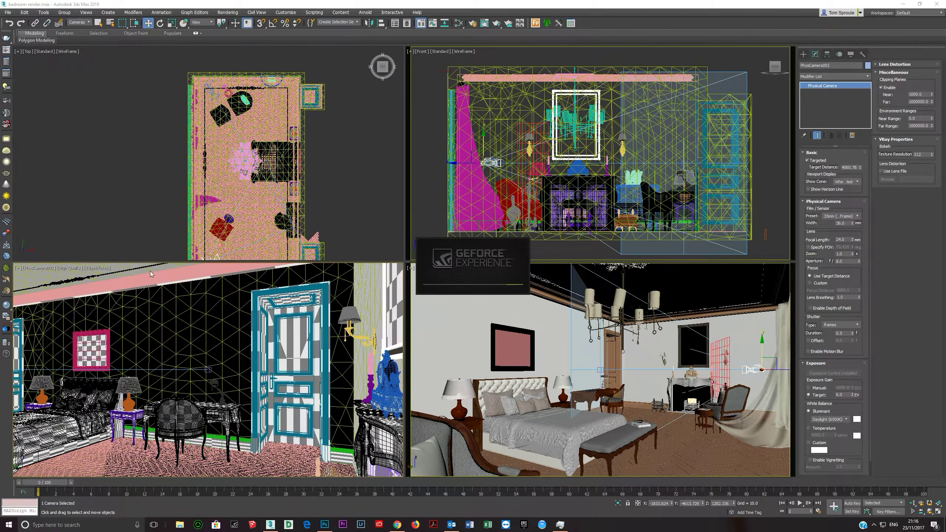
pyautogui.click(68, 268)
pyautogui.click(87, 283)
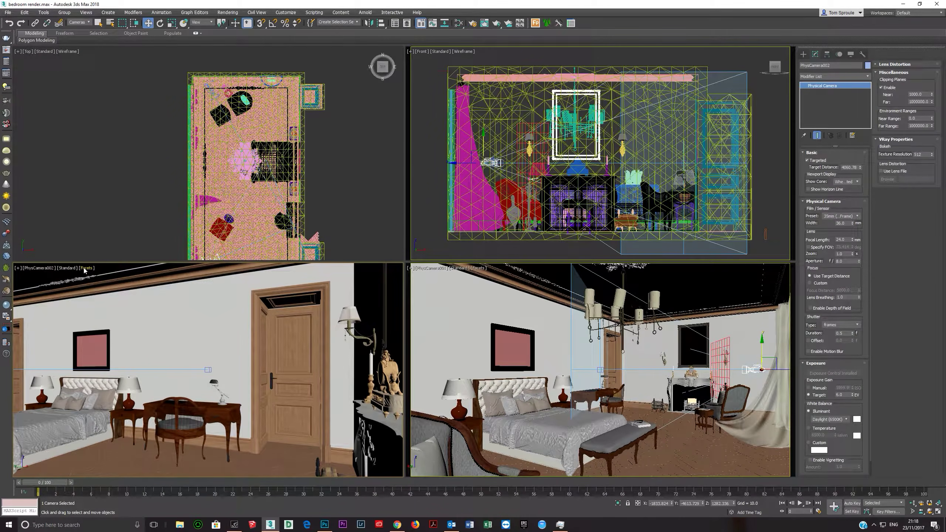
# Try Default Shading in the second camera's viewport and return it to Facets.
pyautogui.click(86, 268)
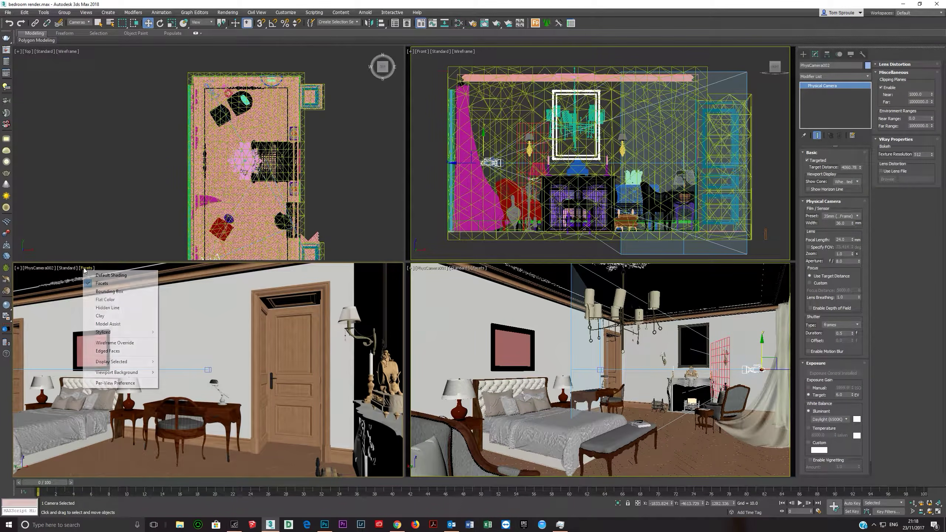
pyautogui.click(91, 275)
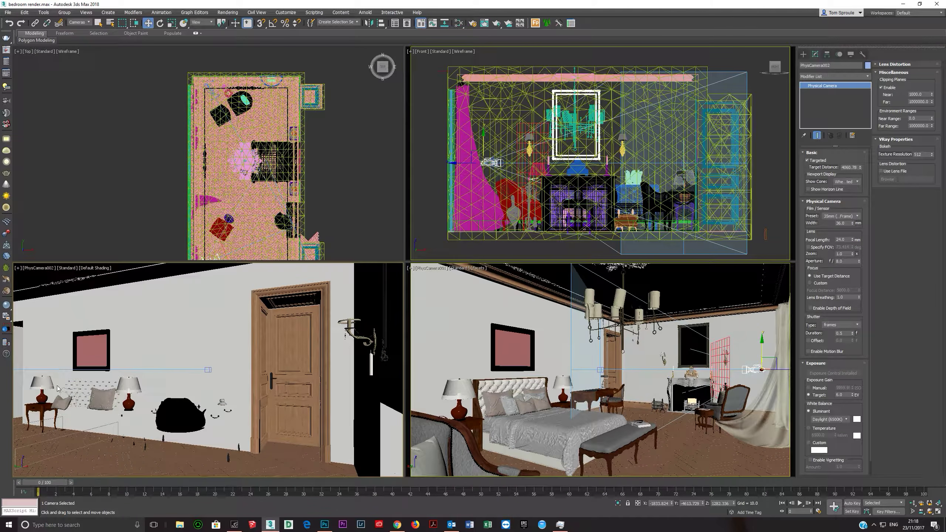
pyautogui.click(94, 270)
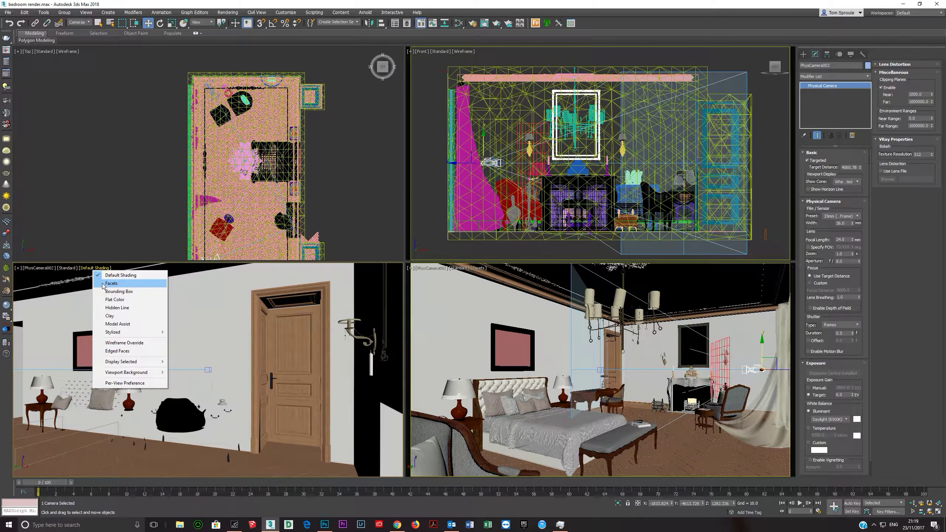
pyautogui.click(104, 284)
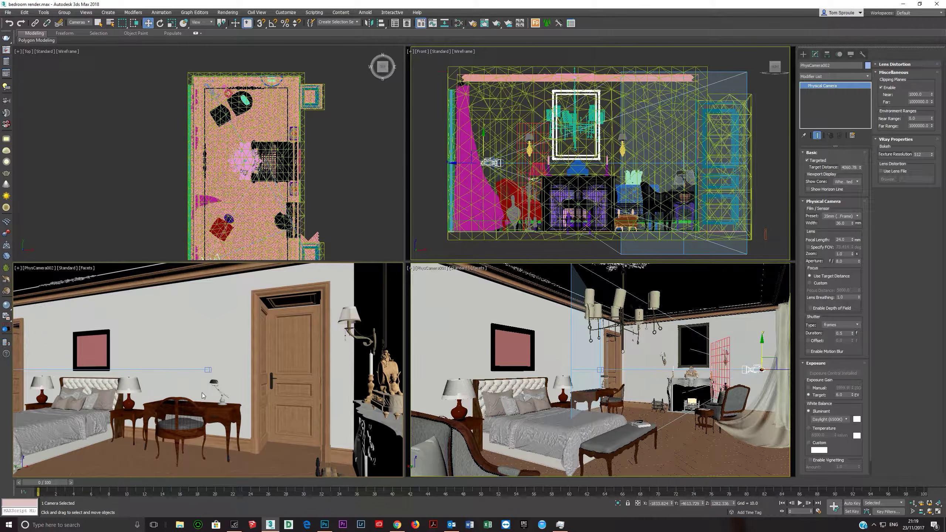
# Select the second camera's target and move it over the bed in the Top view, keeping the target selected.
pyautogui.click(36, 268)
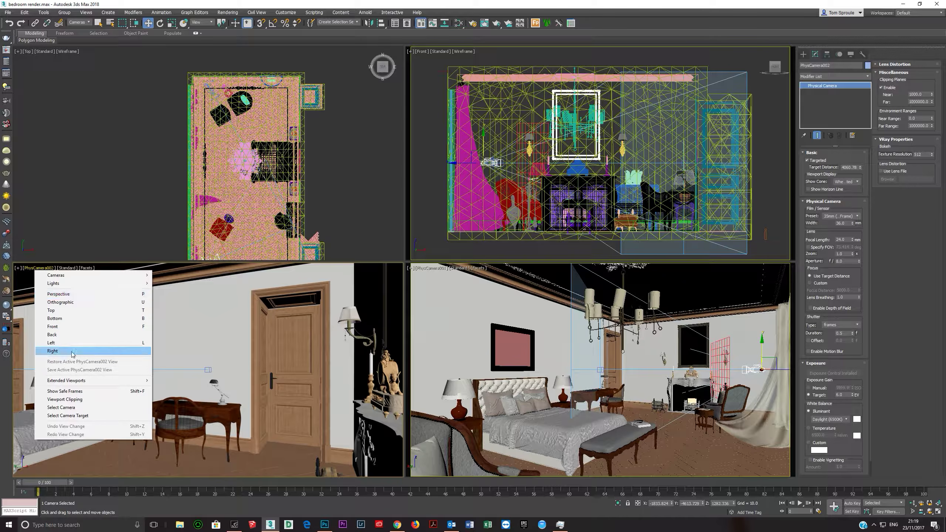
pyautogui.click(78, 416)
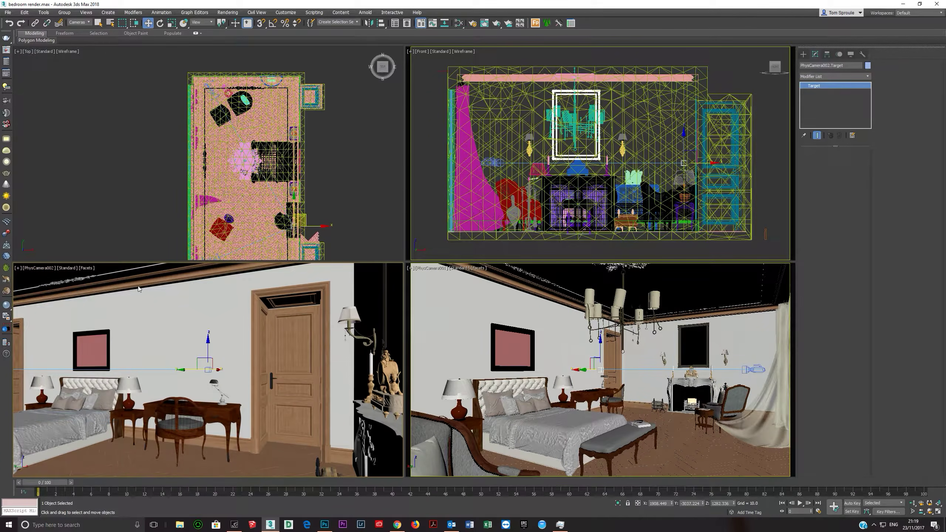
pyautogui.rightClick(168, 141)
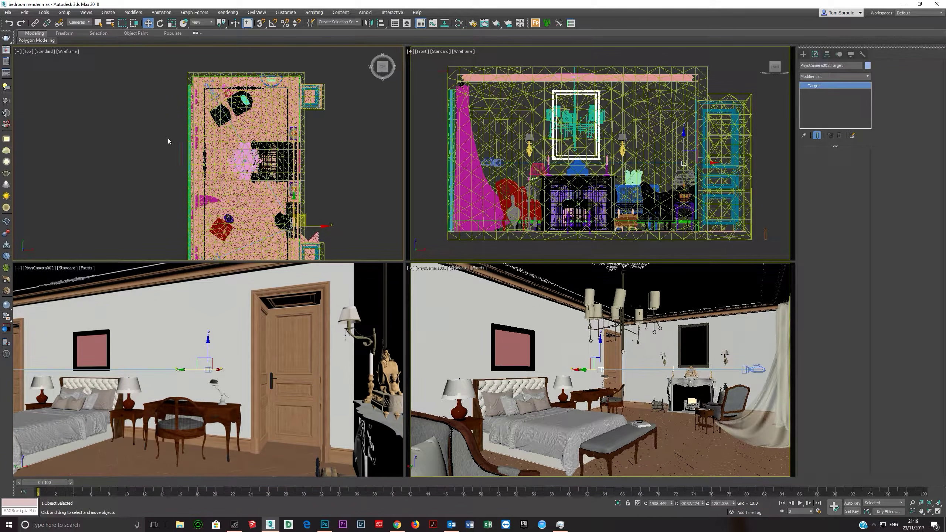
pyautogui.moveTo(305, 215); pyautogui.dragTo(268, 155)
pyautogui.moveTo(266, 154); pyautogui.dragTo(270, 155)
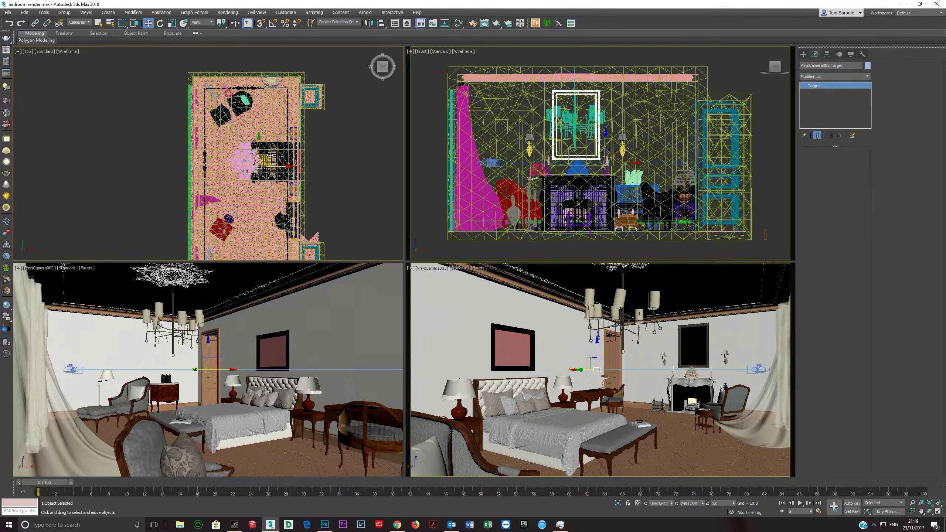
pyautogui.click(110, 163)
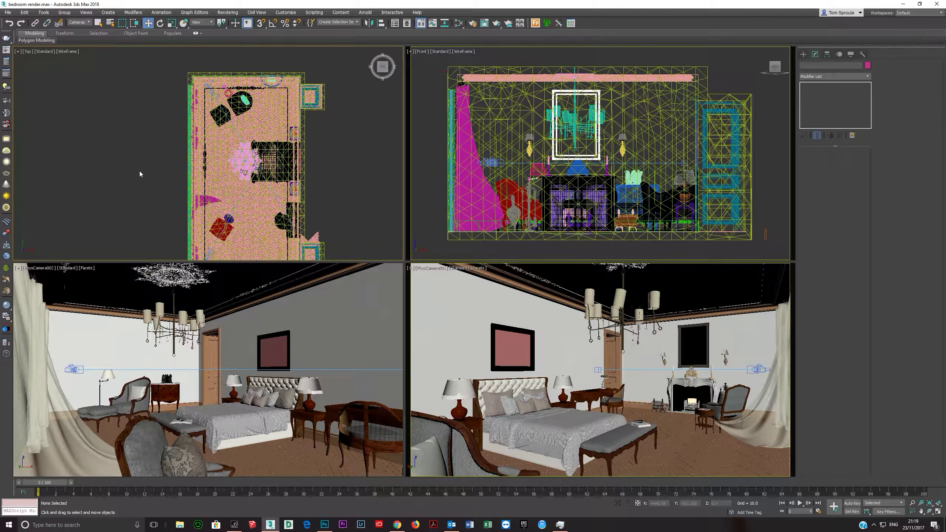
pyautogui.hotkey('ctrl', 'z')
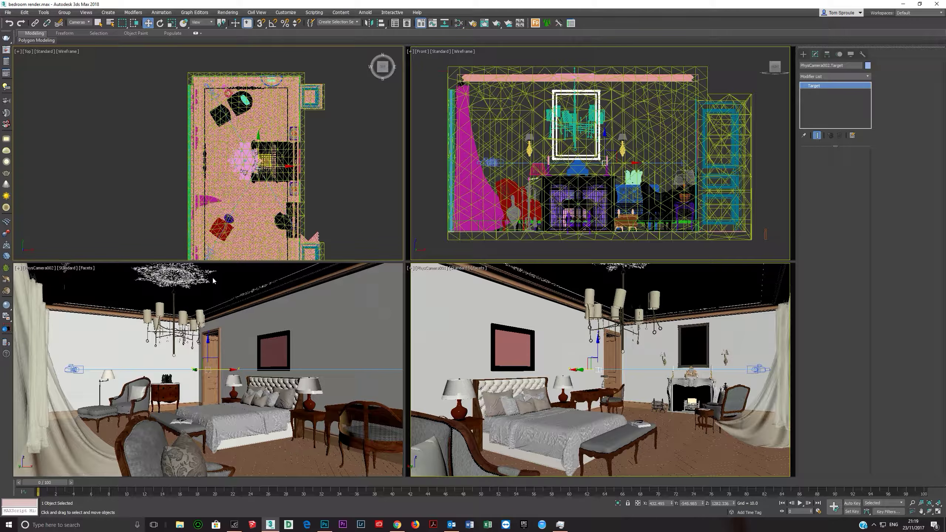
# Select the second camera itself and reposition it within the window-side corner at the fireplace end in the Top view.
pyautogui.rightClick(84, 286)
pyautogui.click(43, 270)
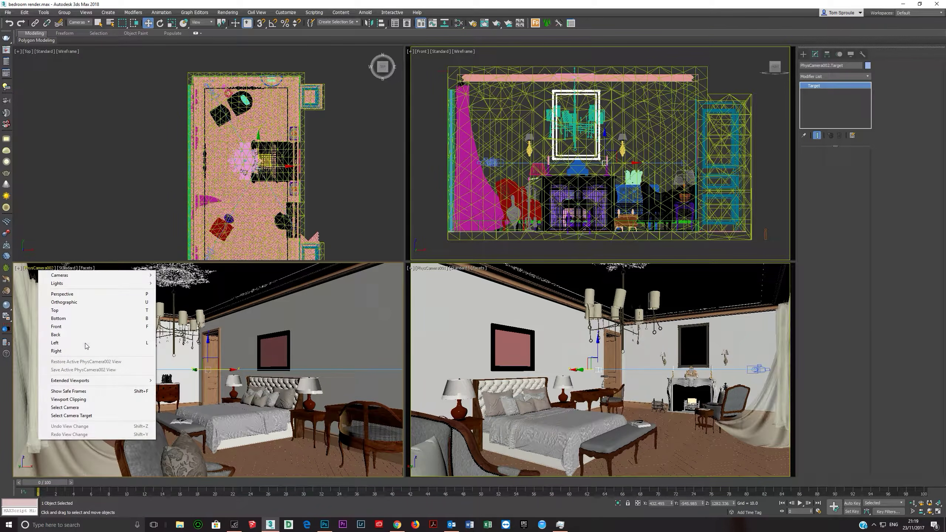
pyautogui.click(85, 408)
pyautogui.moveTo(141, 184); pyautogui.dragTo(91, 127, button='middle')
pyautogui.moveTo(165, 199)
pyautogui.mouseDown()
pyautogui.moveTo(176, 205)
pyautogui.moveTo(172, 216)
pyautogui.mouseUp()
# Select the second camera's target and lower it slightly to tilt the view down.
pyautogui.rightClick(140, 346)
pyautogui.click(38, 268)
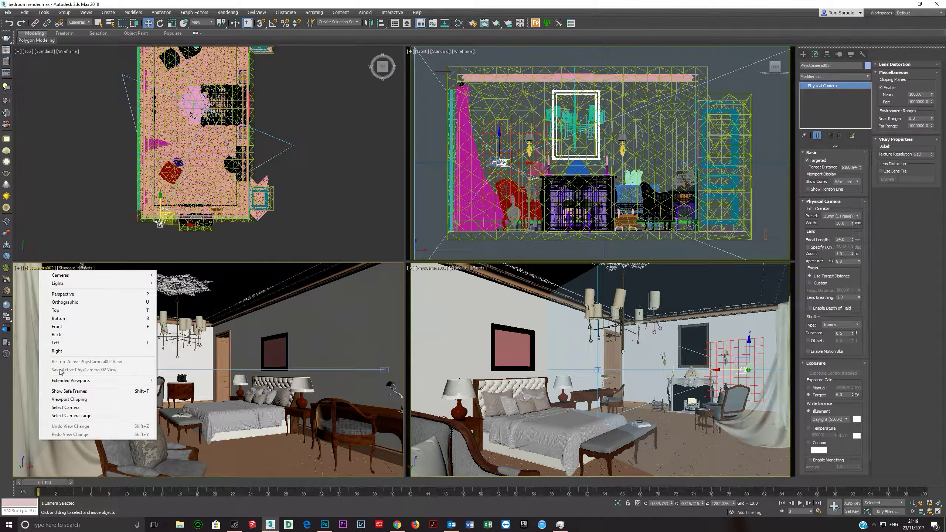
pyautogui.click(70, 416)
pyautogui.rightClick(193, 357)
pyautogui.click(193, 354)
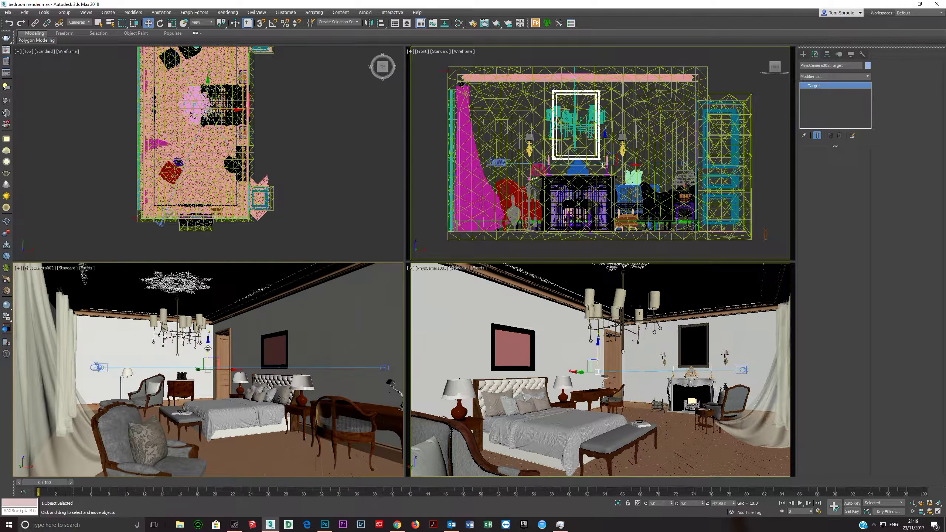
pyautogui.moveTo(208, 347); pyautogui.dragTo(208, 356)
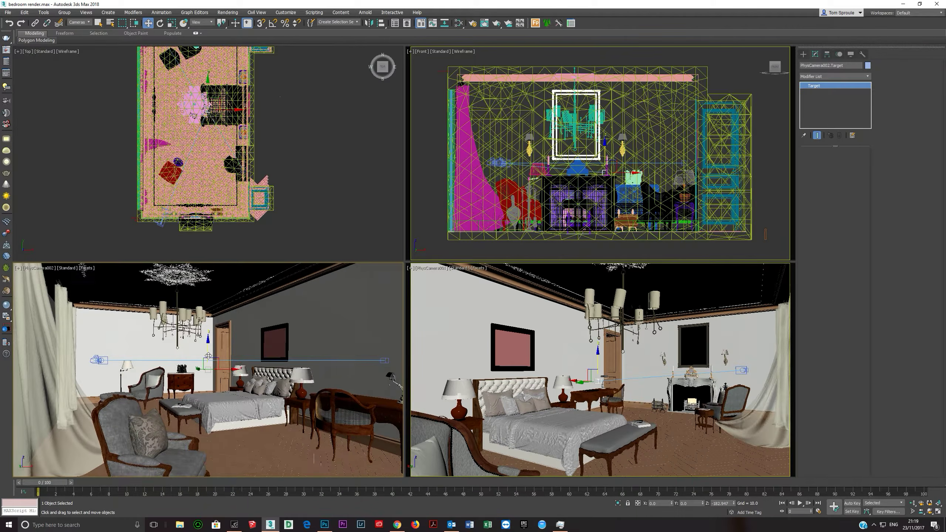
# Select the second camera and enable Auto Vertical Tilt Correction in its perspective control settings.
pyautogui.click(38, 271)
pyautogui.rightClick(189, 319)
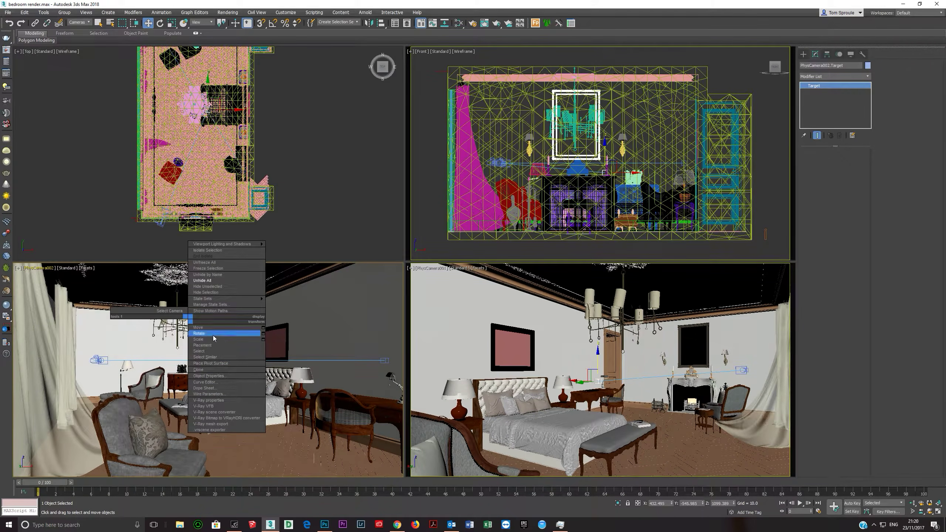
pyautogui.click(123, 333)
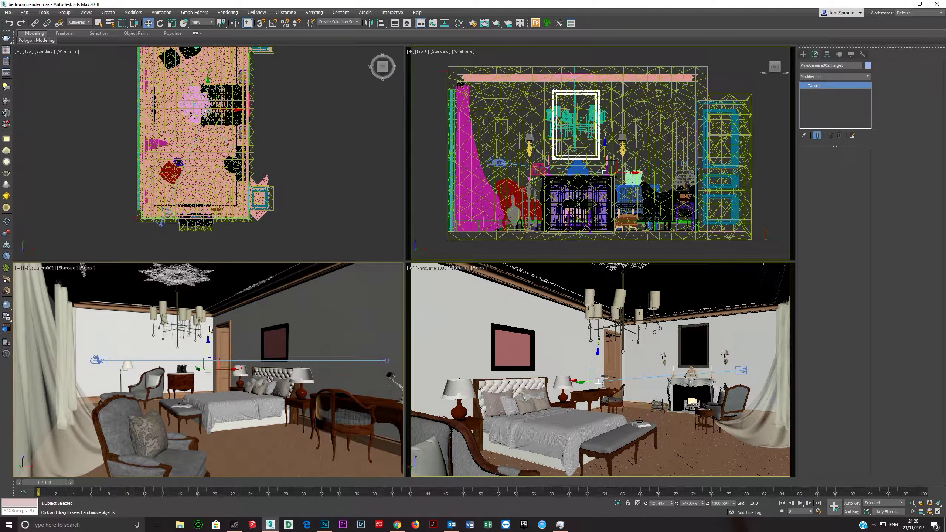
pyautogui.click(50, 272)
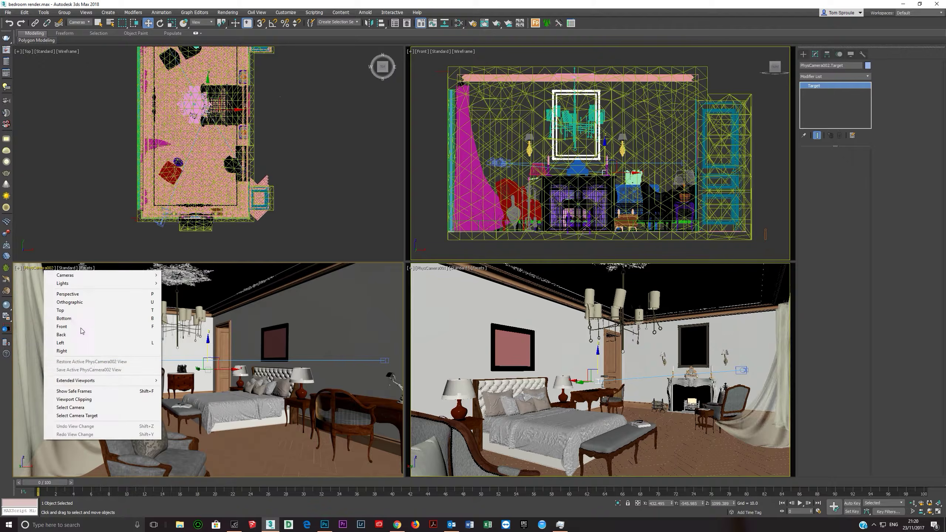
pyautogui.click(75, 409)
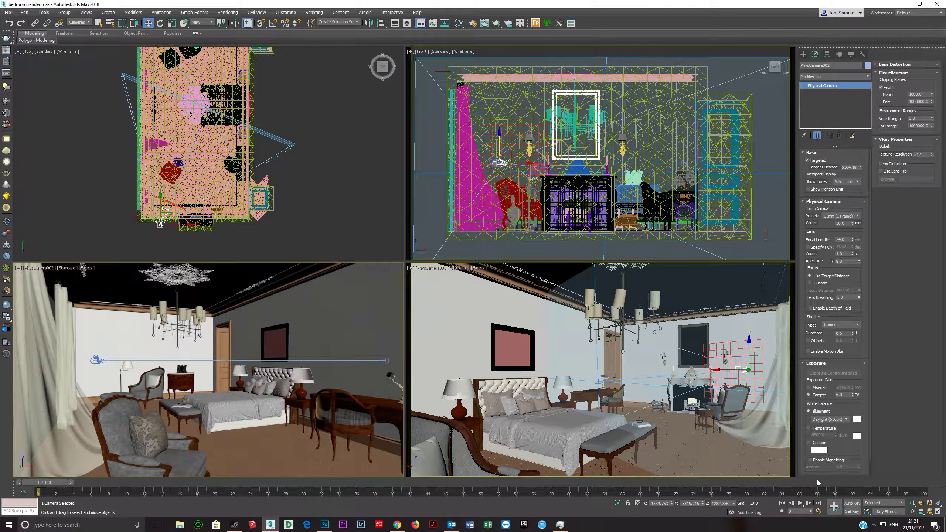
pyautogui.scroll(-2, 831, 438)
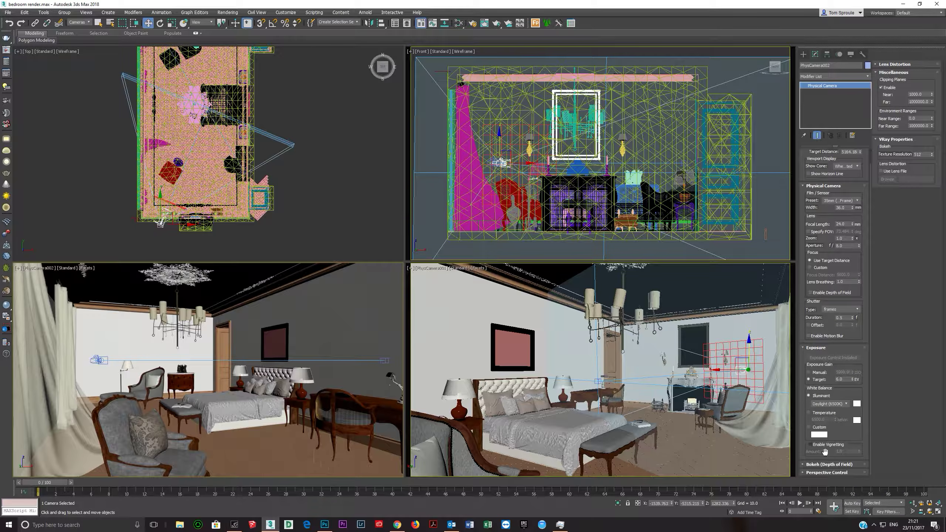
pyautogui.click(821, 473)
pyautogui.click(881, 118)
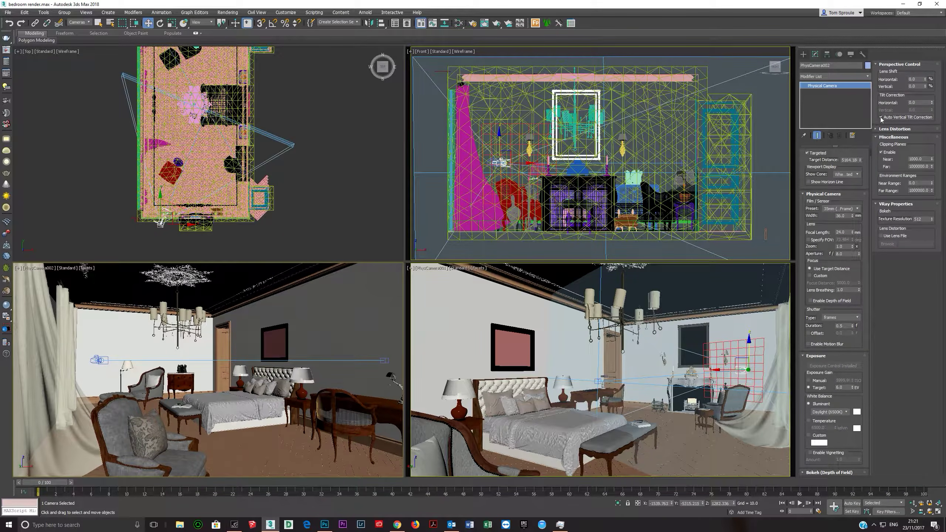
pyautogui.rightClick(291, 404)
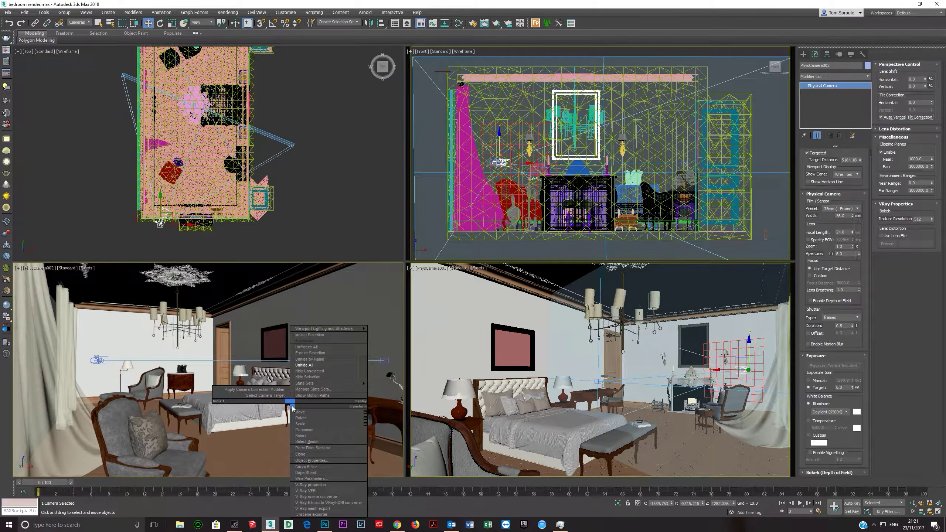
pyautogui.click(224, 433)
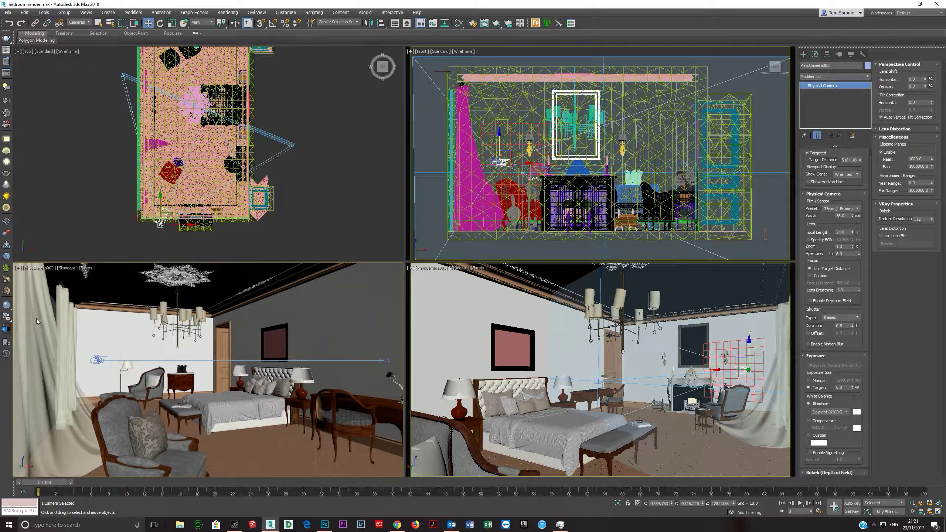
# Adjust the height of the second camera's target again to refine the tilt, and reselect the camera.
pyautogui.click(40, 270)
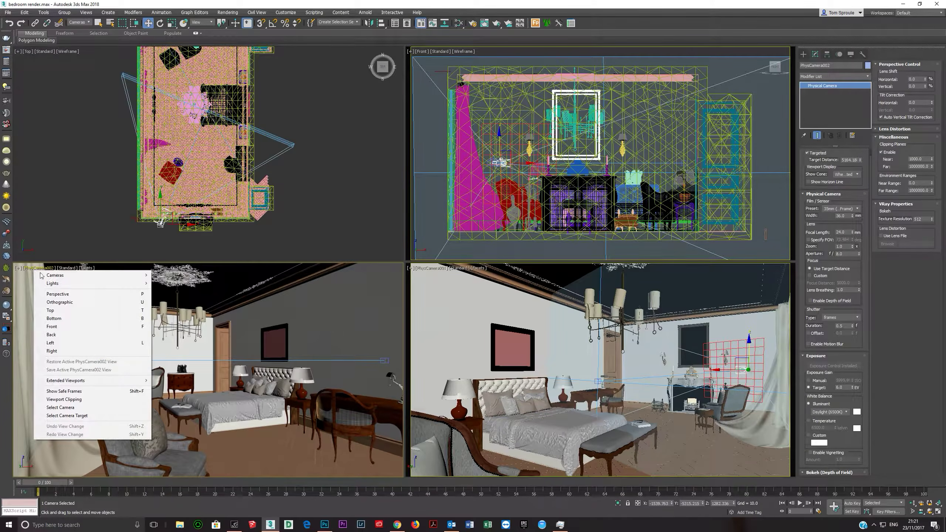
pyautogui.click(67, 415)
pyautogui.moveTo(209, 350); pyautogui.dragTo(202, 366)
pyautogui.rightClick(71, 317)
pyautogui.click(39, 340)
pyautogui.click(36, 275)
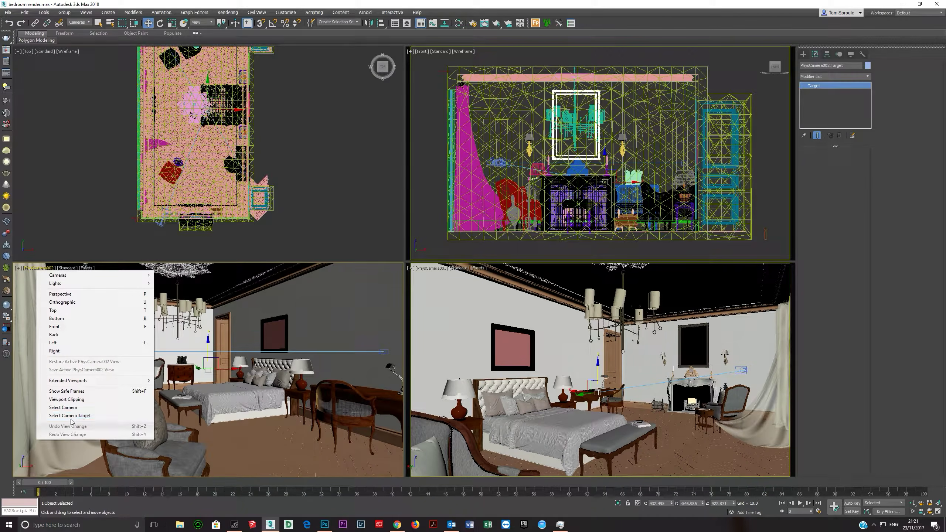
pyautogui.click(67, 408)
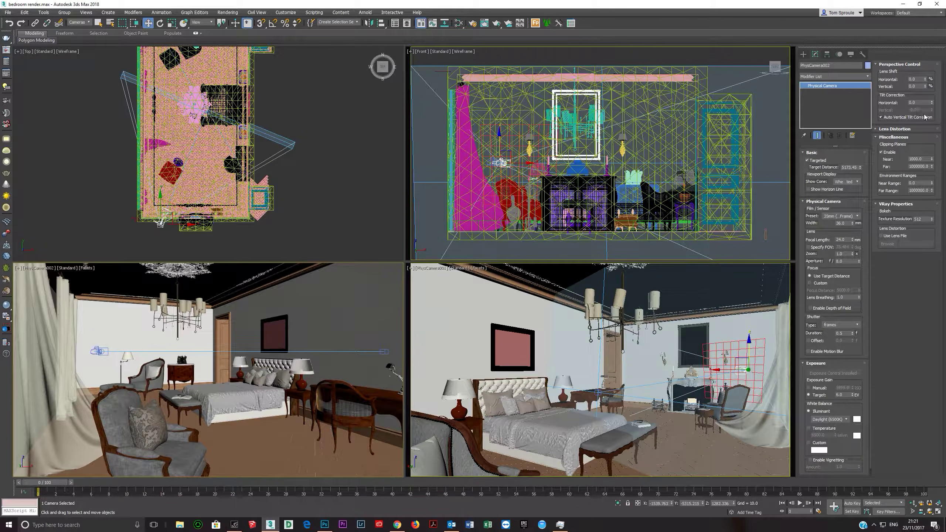
# Select the first camera and enable its Auto Vertical Tilt Correction.
pyautogui.click(432, 268)
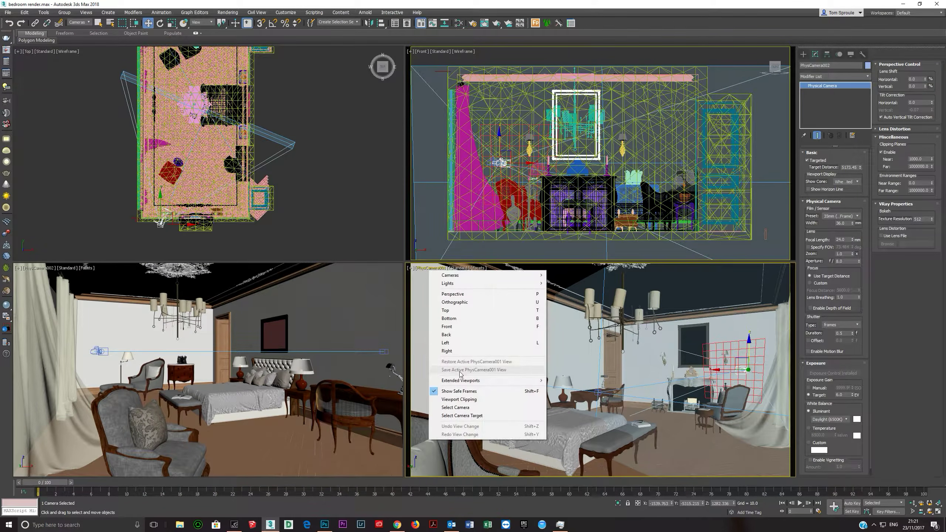
pyautogui.click(455, 407)
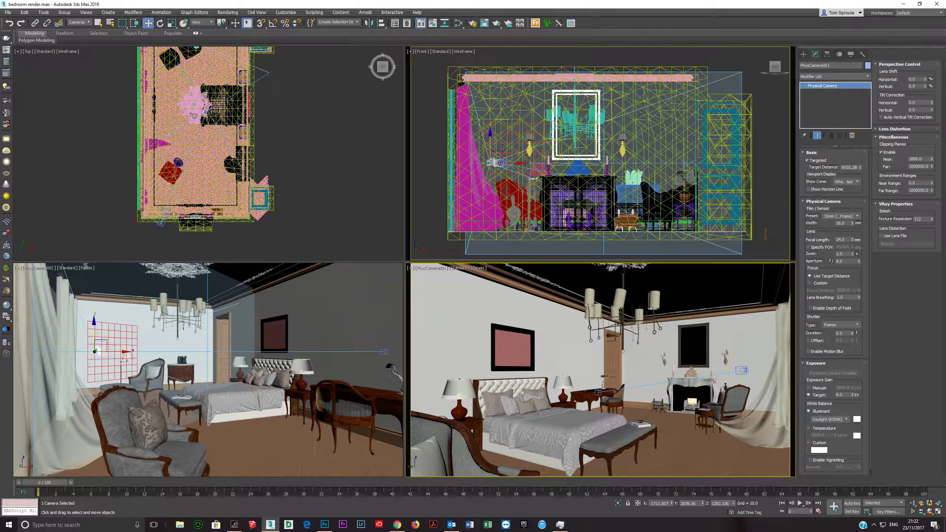
pyautogui.click(888, 118)
pyautogui.rightClick(597, 376)
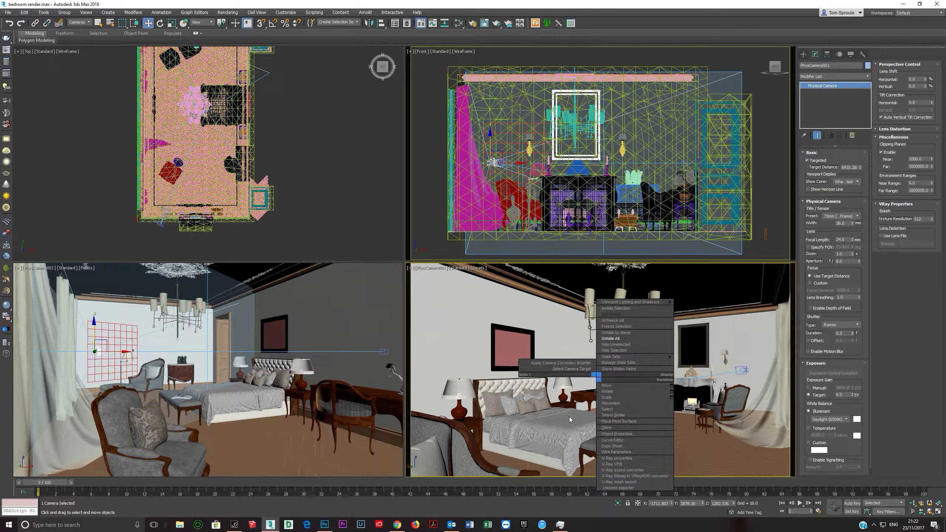
# Select the first camera's target and shift it sideways toward the bed wall to reframe the view.
pyautogui.click(431, 268)
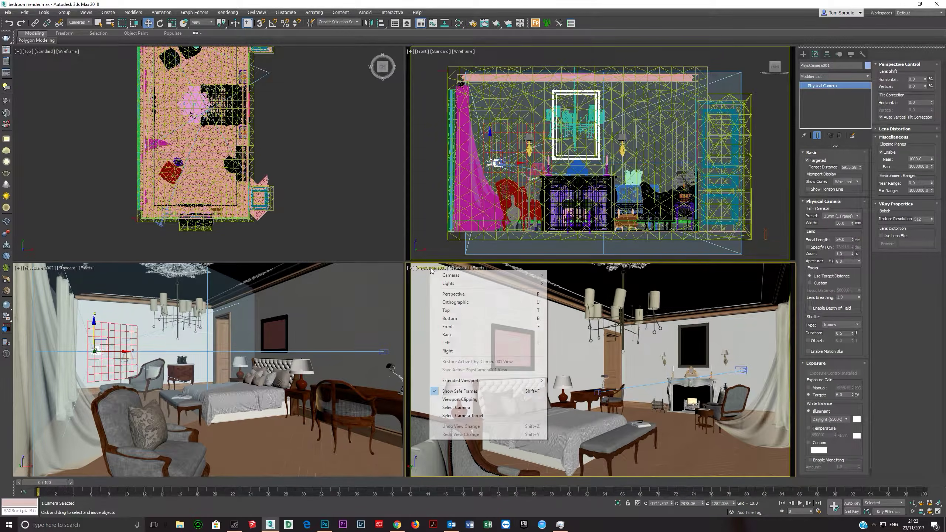
pyautogui.click(458, 415)
pyautogui.moveTo(578, 372); pyautogui.dragTo(605, 371)
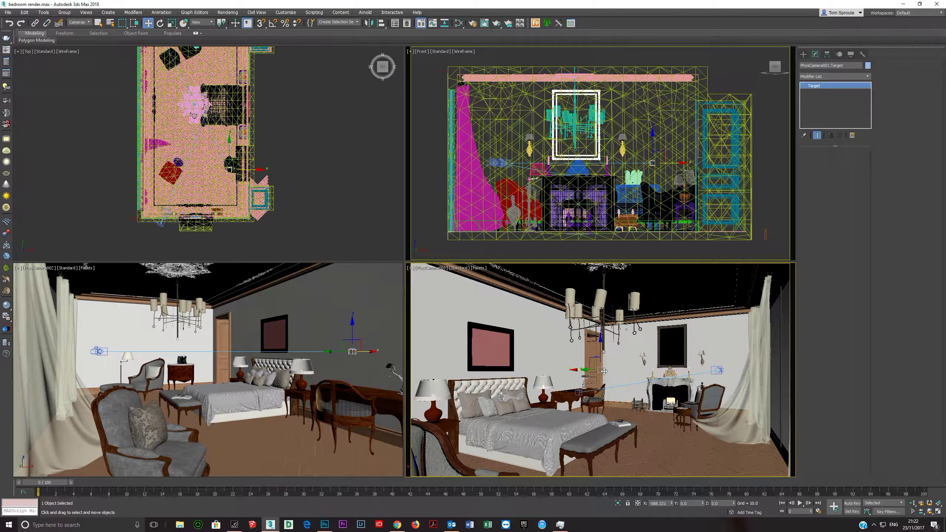
pyautogui.moveTo(604, 371)
pyautogui.mouseDown()
pyautogui.moveTo(729, 382)
pyautogui.moveTo(576, 369)
pyautogui.mouseUp()
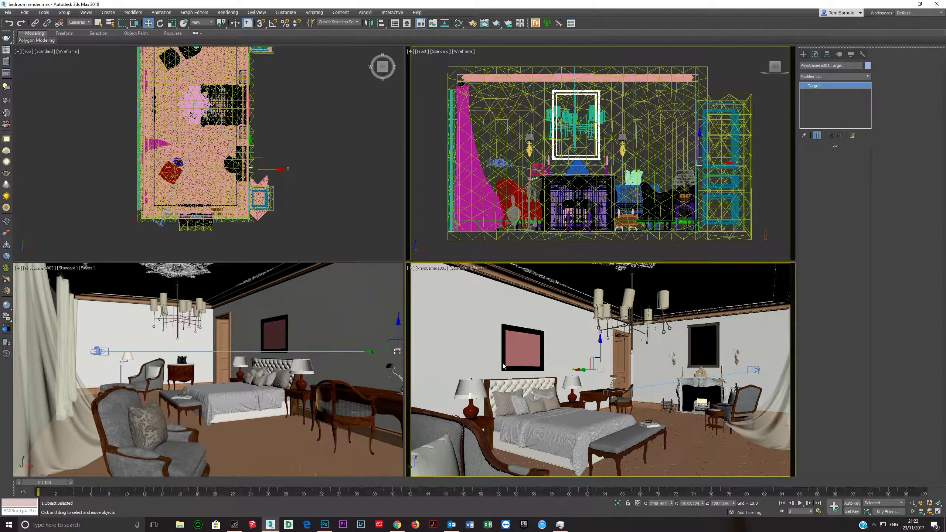
# Select the first camera and nudge it slightly back toward its room corner in the Top view.
pyautogui.click(433, 269)
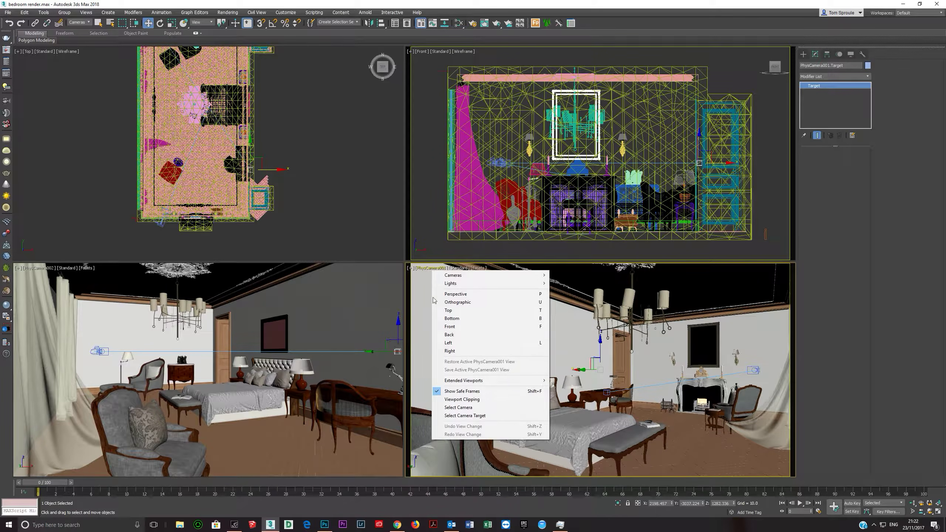
pyautogui.click(454, 407)
pyautogui.scroll(-3, 238, 144)
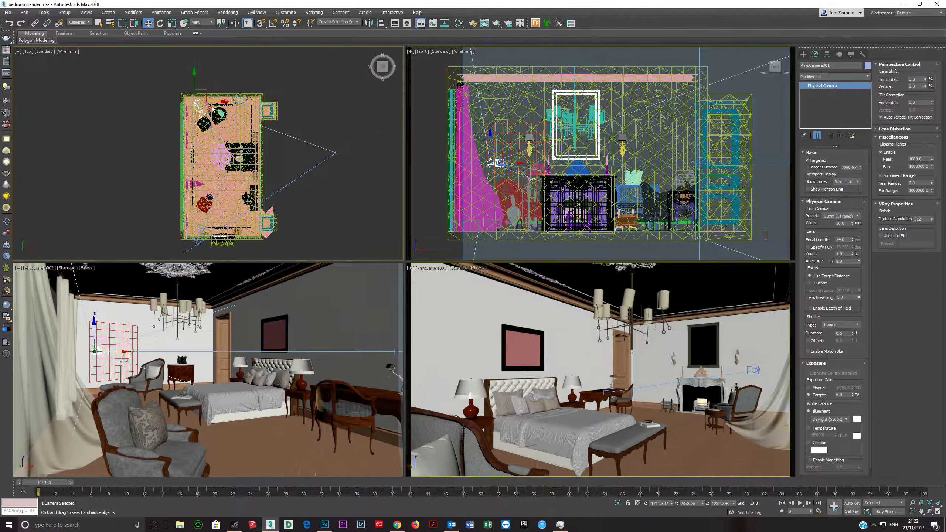
pyautogui.moveTo(207, 91)
pyautogui.mouseDown()
pyautogui.moveTo(224, 100)
pyautogui.moveTo(209, 86)
pyautogui.mouseUp()
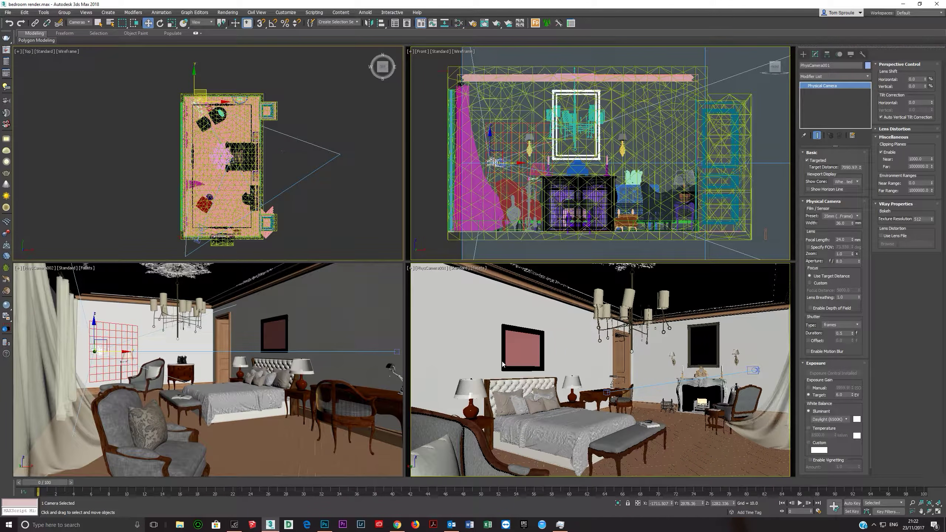
# Set the first camera's shutter type to 1/seconds with a duration of 1/30 s.
pyautogui.click(825, 326)
pyautogui.click(837, 333)
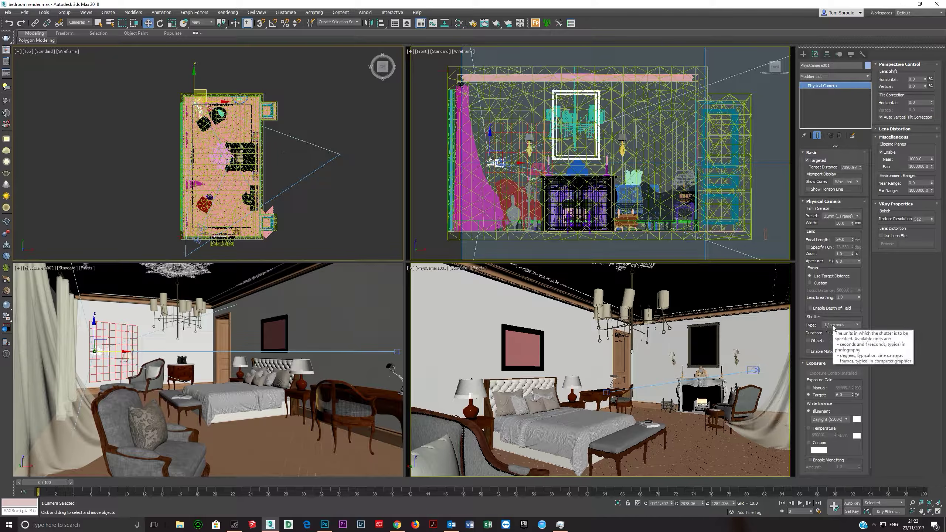
pyautogui.doubleClick(843, 333)
pyautogui.write('1')
pyautogui.press('Return')
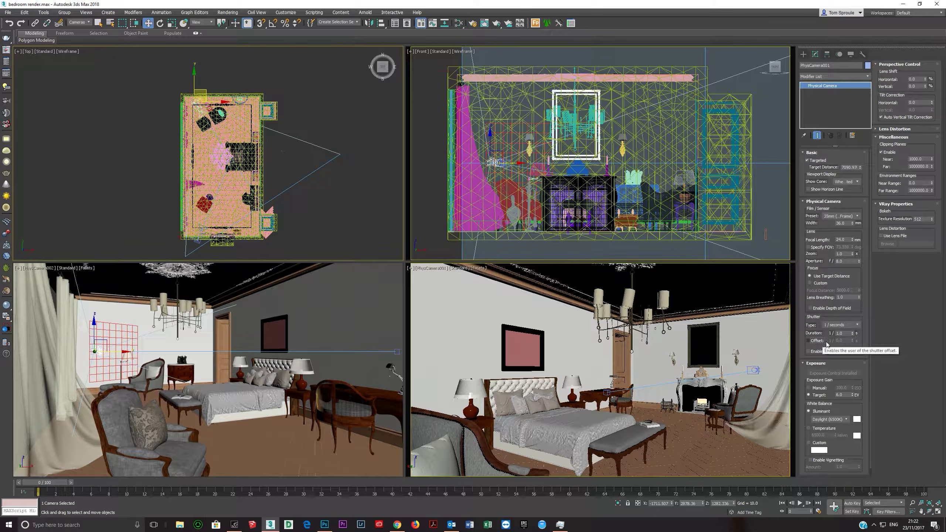
pyautogui.press('Return')
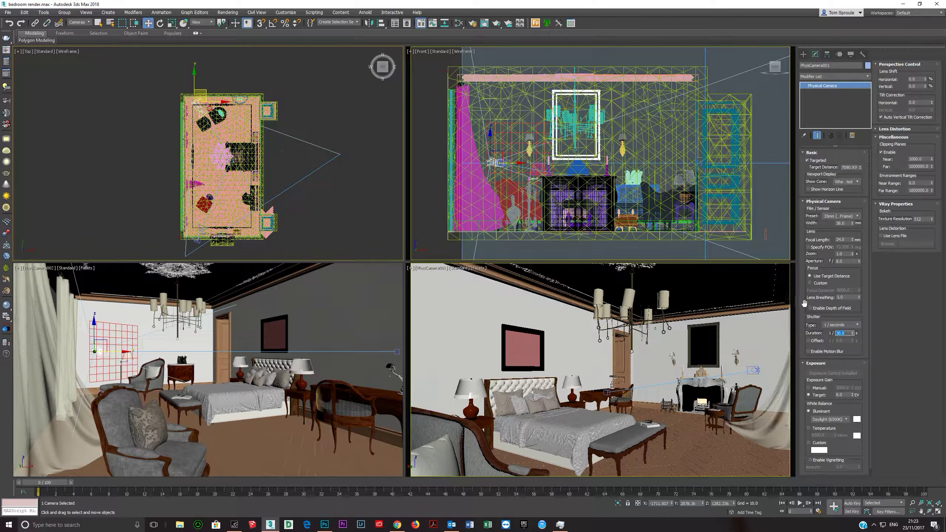
# Set the first camera's aperture to f/4 and choose Manual exposure gain.
pyautogui.doubleClick(845, 261)
pyautogui.write('4')
pyautogui.press('Return')
pyautogui.click(820, 389)
pyautogui.click(814, 389)
# Isolate the second camera with its target and select only the camera in the Top view.
pyautogui.click(198, 241)
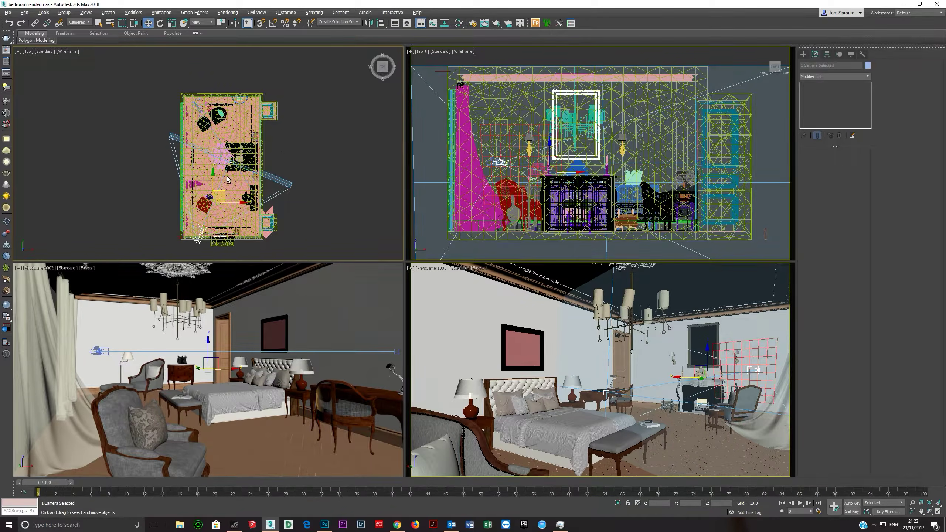
pyautogui.hotkey('alt', 'q')
pyautogui.click(221, 257)
pyautogui.moveTo(220, 253); pyautogui.dragTo(124, 215)
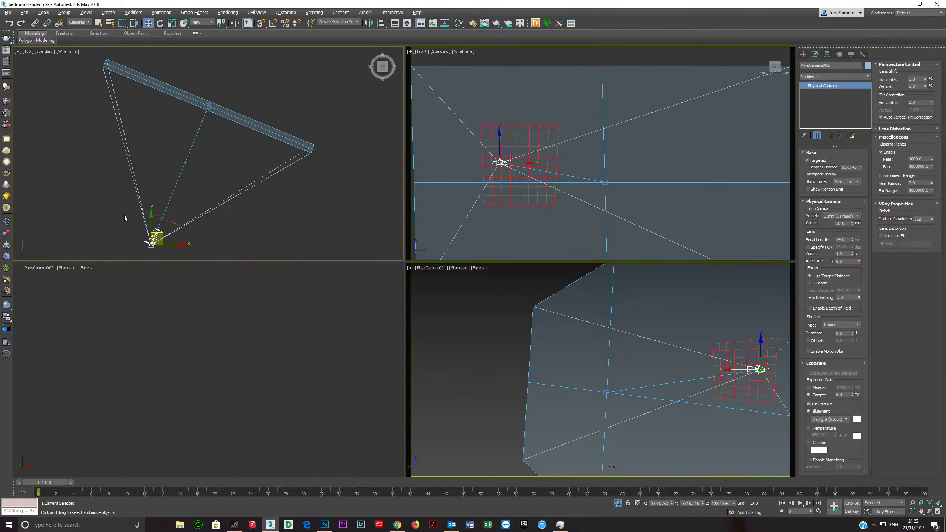
# End the second camera's isolation so the whole room is shown and choose Manual exposure gain for it.
pyautogui.click(618, 502)
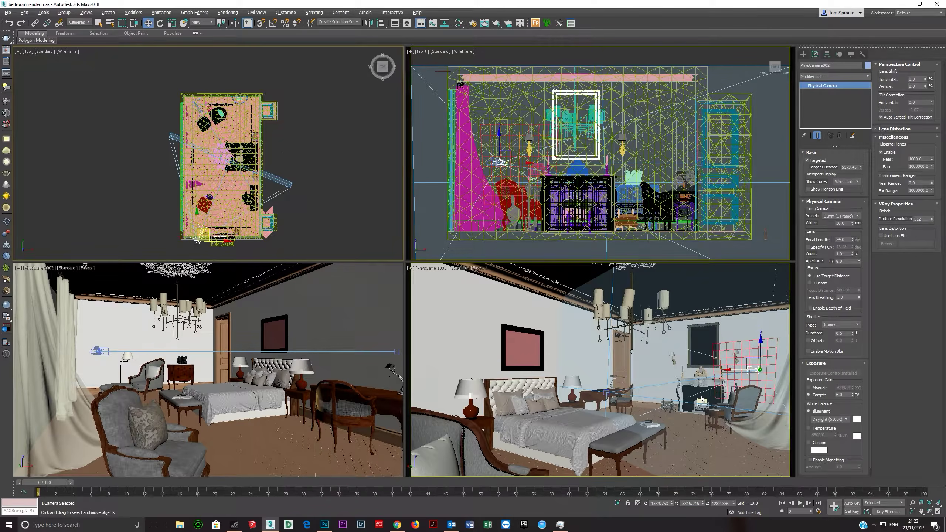
pyautogui.moveTo(851, 397); pyautogui.dragTo(797, 398)
pyautogui.click(809, 388)
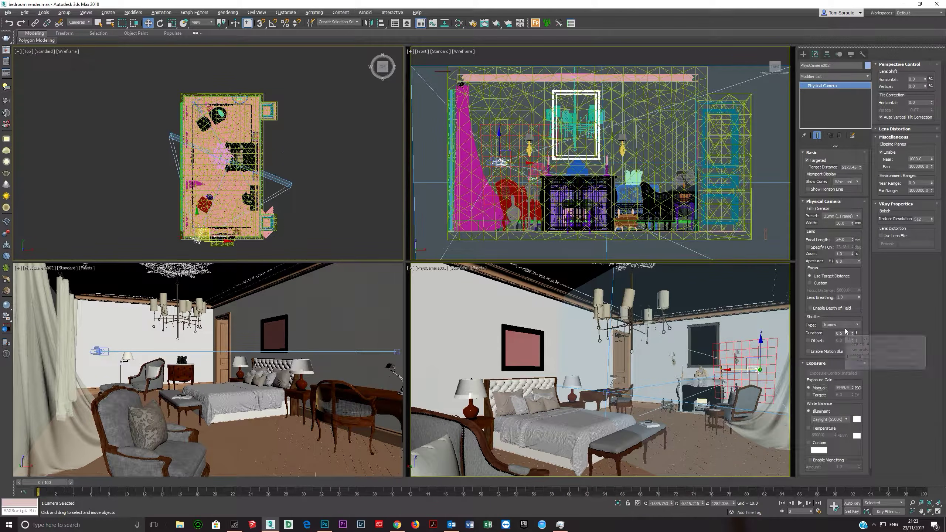
# Set the second camera's shutter type to 1/seconds with a 1/30 s duration and its aperture to f/4.
pyautogui.click(840, 324)
pyautogui.click(840, 335)
pyautogui.click(846, 333)
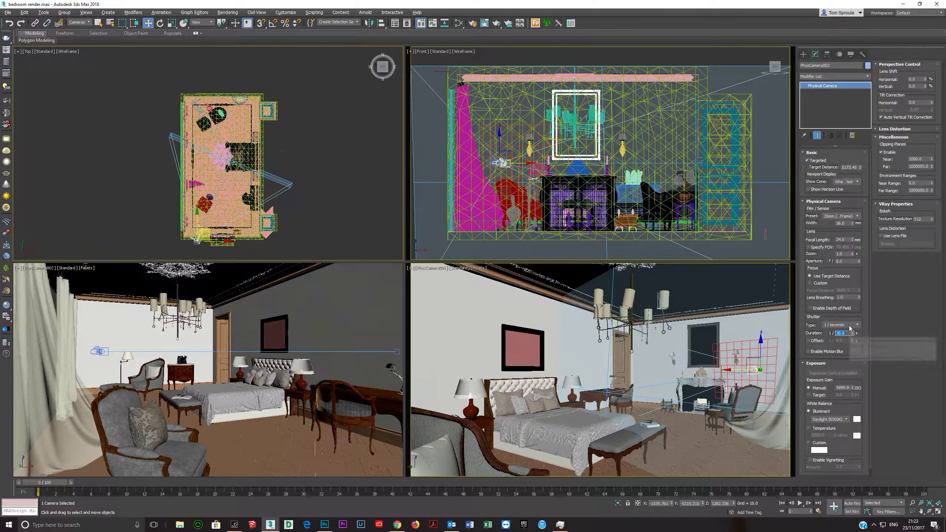
pyautogui.click(844, 261)
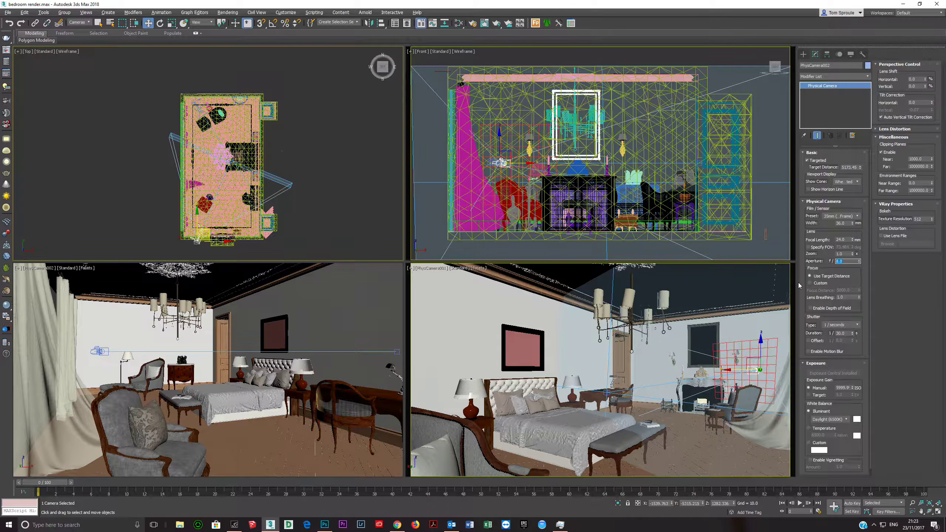
# Set the second camera's manual exposure gain to 750 ISO.
pyautogui.click(843, 387)
pyautogui.write('750')
pyautogui.press('Return')
pyautogui.rightClick(339, 198)
pyautogui.click(298, 140)
# Draw a V-Ray plane light outside the room in the Top view, on the far side of the bed wall.
pyautogui.click(803, 54)
pyautogui.click(819, 65)
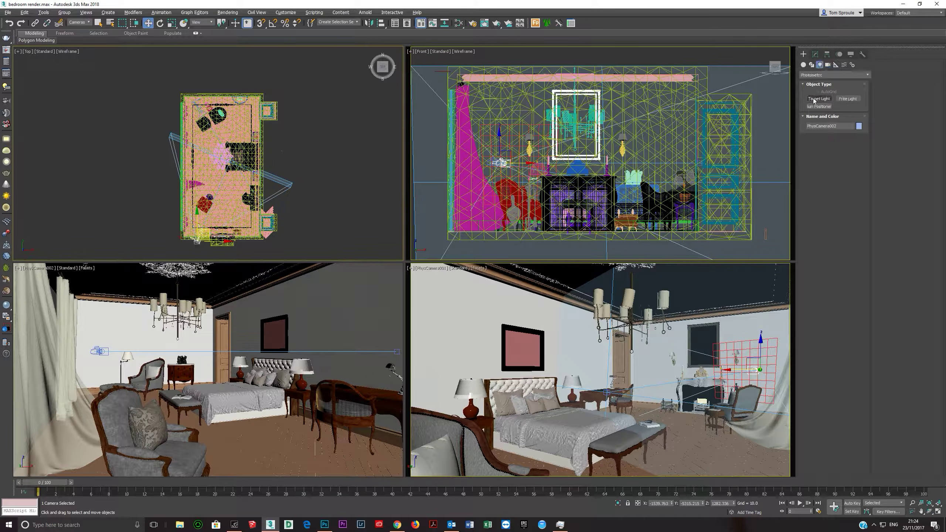
pyautogui.click(826, 75)
pyautogui.click(813, 97)
pyautogui.click(818, 98)
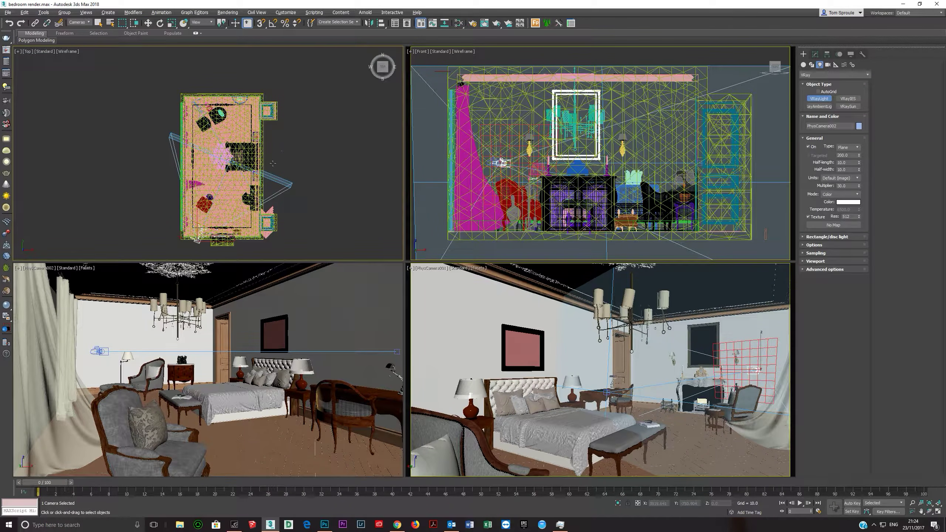
pyautogui.moveTo(297, 148); pyautogui.dragTo(307, 159)
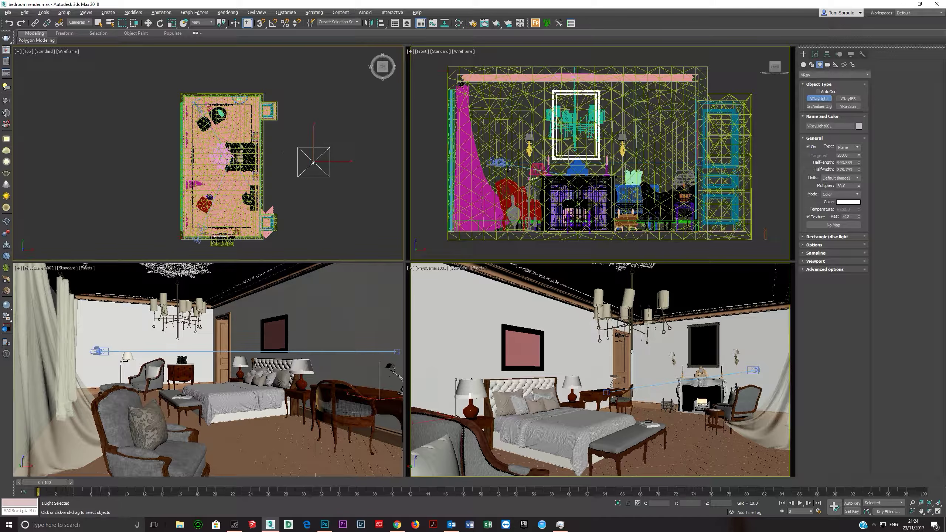
# Change the new V-Ray light's type to Dome and set its multiplier to 1.
pyautogui.click(814, 54)
pyautogui.click(847, 161)
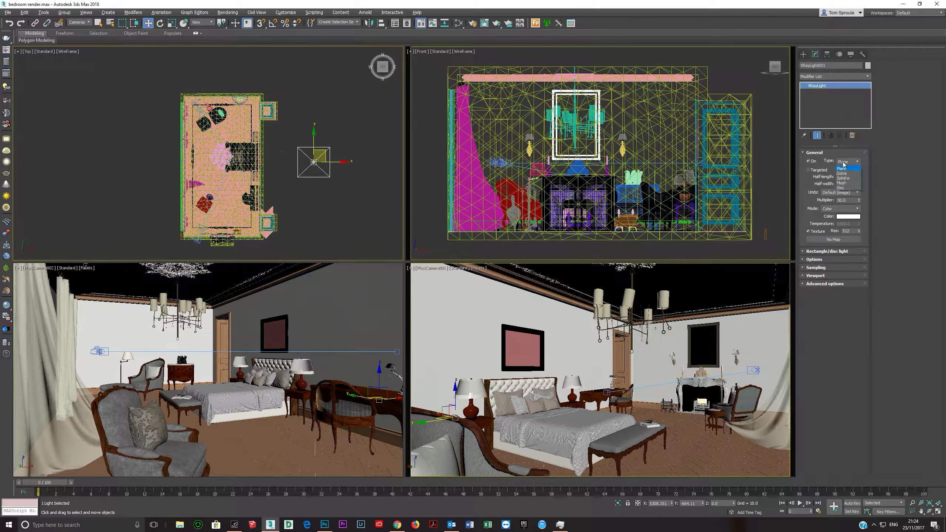
pyautogui.click(843, 173)
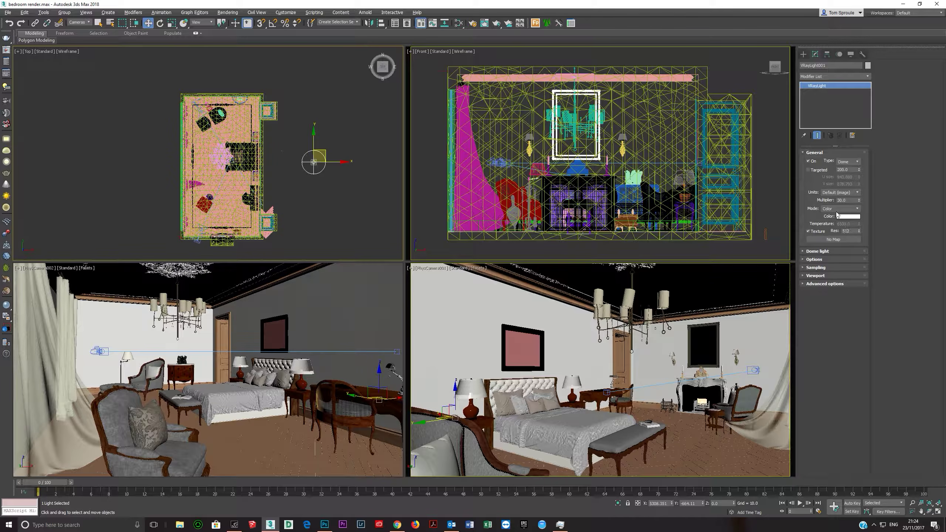
pyautogui.moveTo(847, 201); pyautogui.dragTo(799, 204)
pyautogui.write('1')
pyautogui.press('Return')
# Assign a VRayHDRI map as the dome light's texture.
pyautogui.click(831, 239)
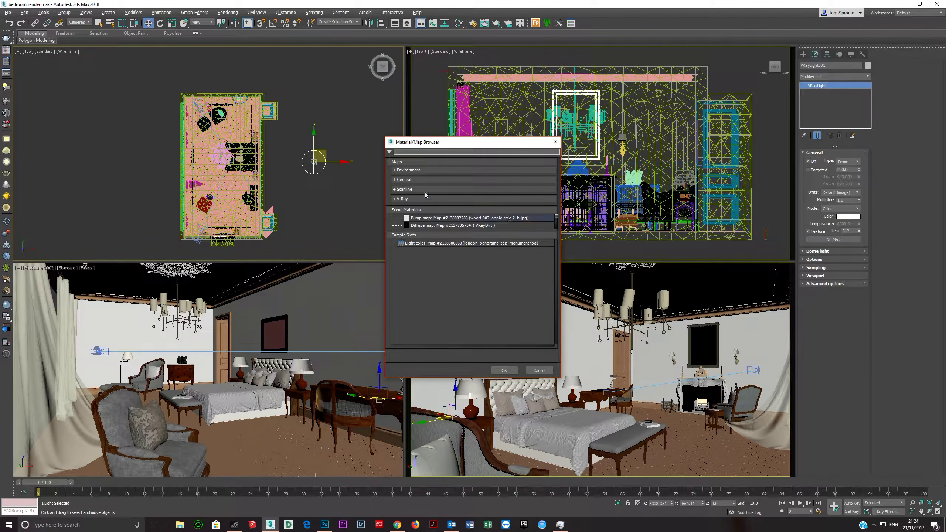
pyautogui.click(403, 199)
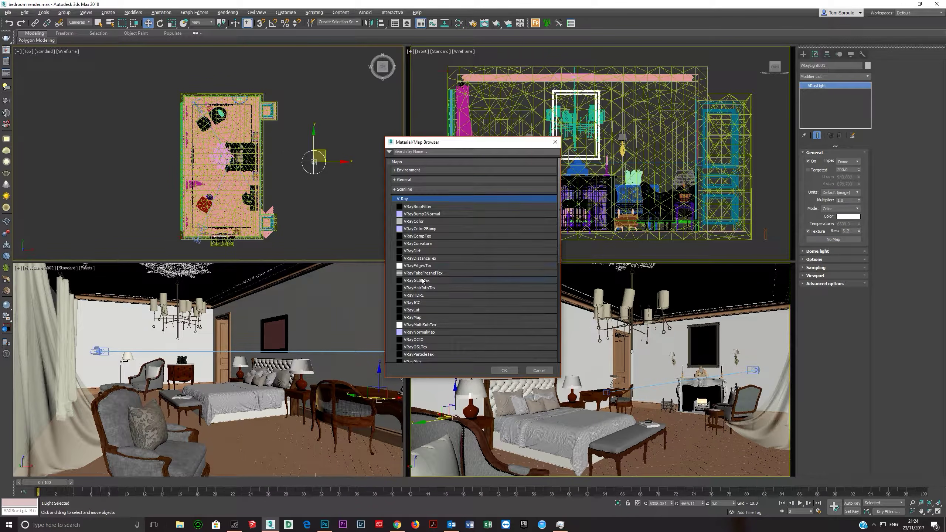
pyautogui.doubleClick(421, 296)
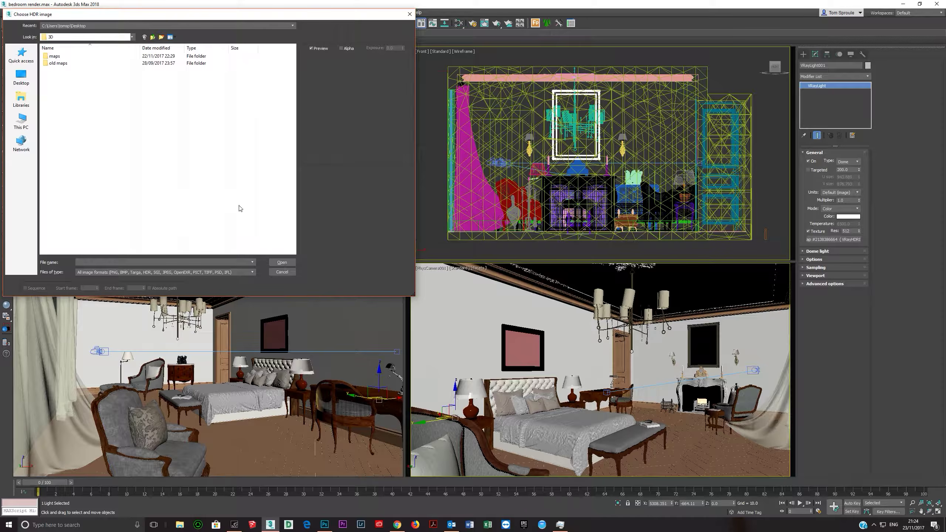
# Browse the F: drive to the HDR folder inside Viz People HDRI v1 for the dome light's image.
pyautogui.click(22, 122)
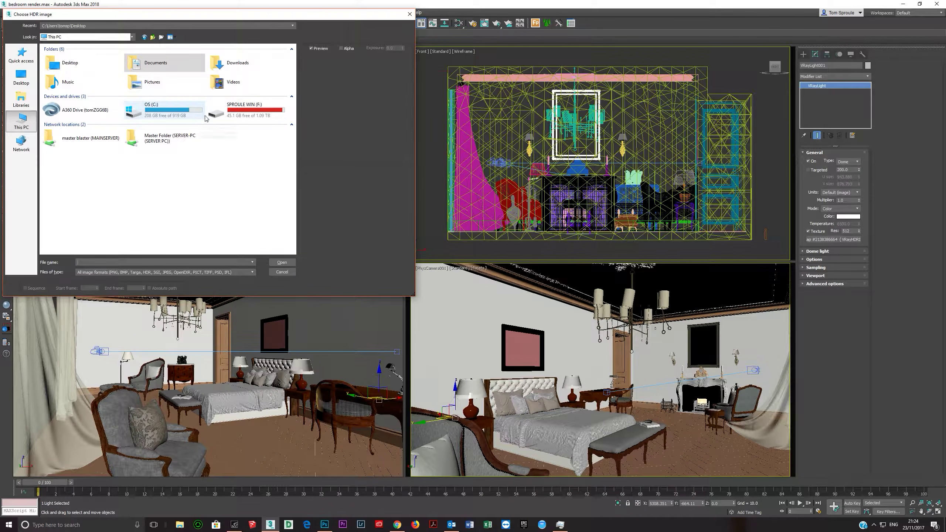
pyautogui.doubleClick(227, 109)
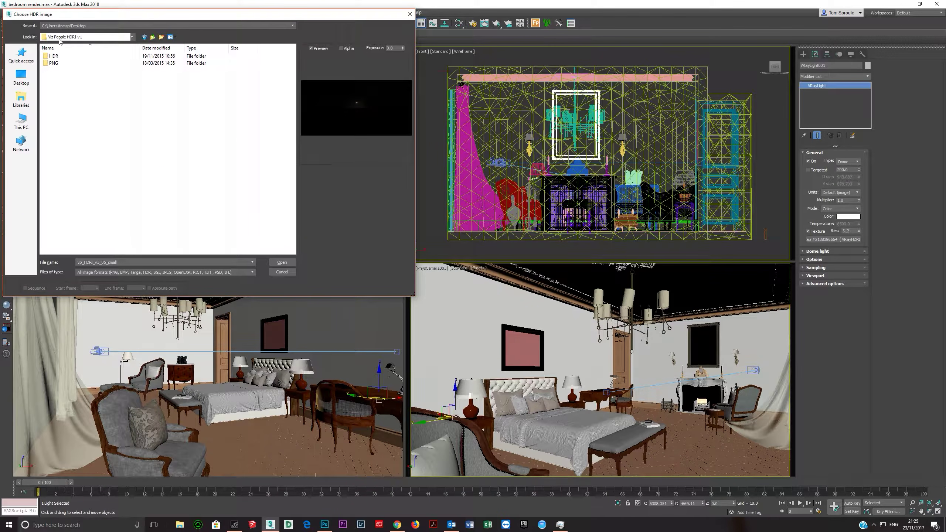
pyautogui.doubleClick(54, 56)
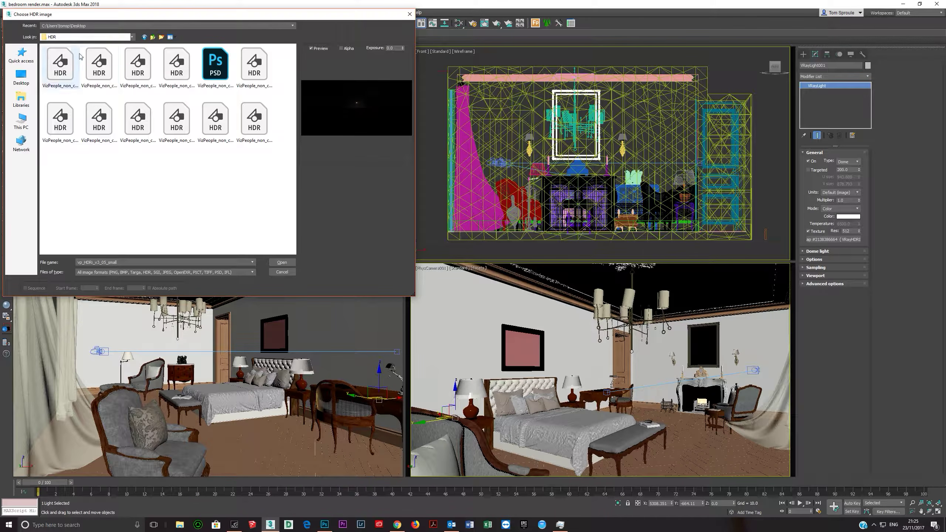
pyautogui.click(144, 37)
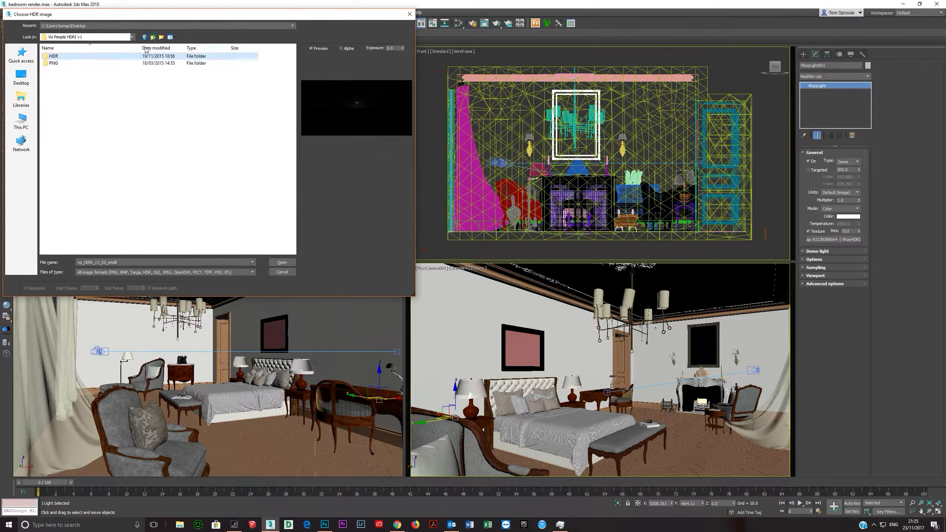
pyautogui.doubleClick(66, 56)
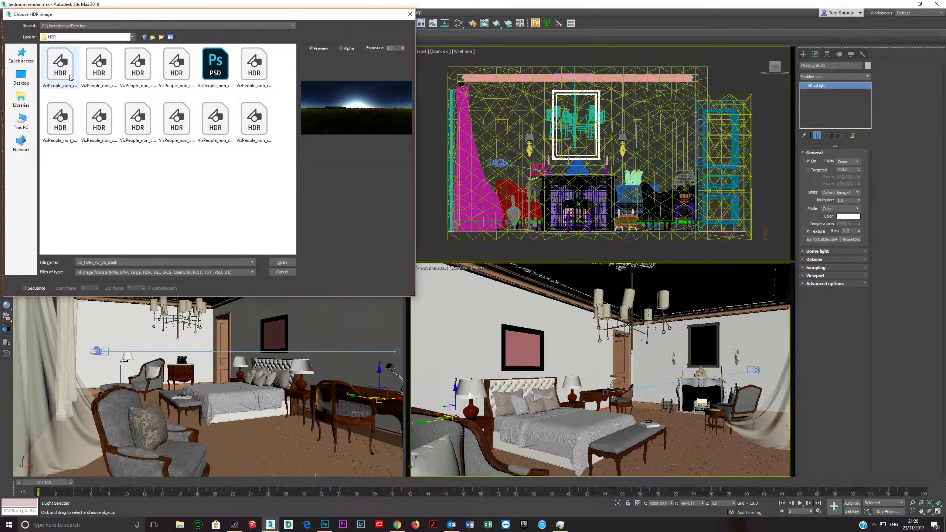
# Preview several sky HDR images and load VizPeople_non_commercial_hdr_v1_03 into the VRayHDRI map.
pyautogui.click(98, 65)
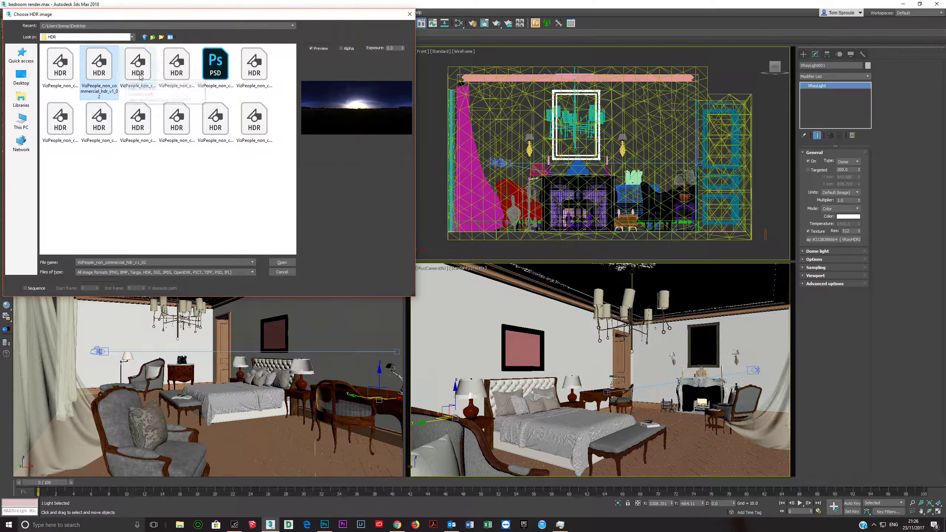
pyautogui.click(185, 81)
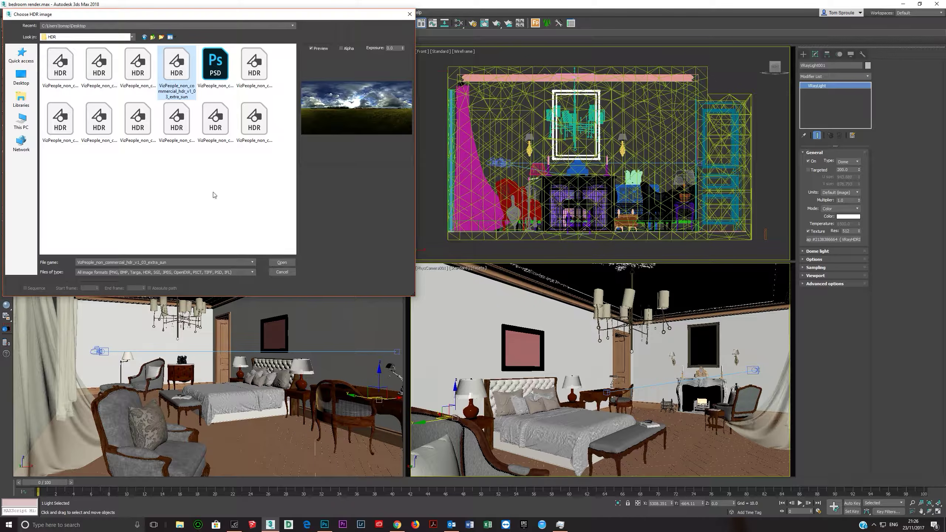
pyautogui.click(138, 88)
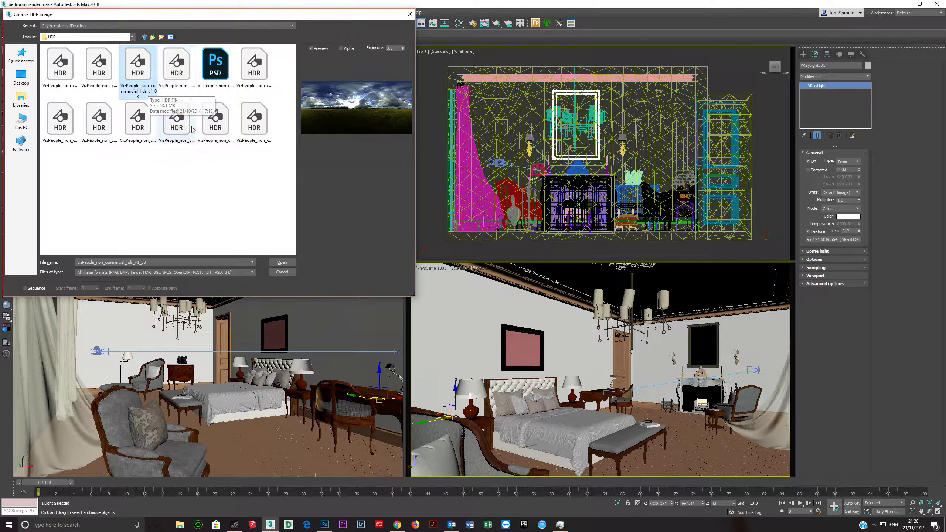
pyautogui.click(279, 263)
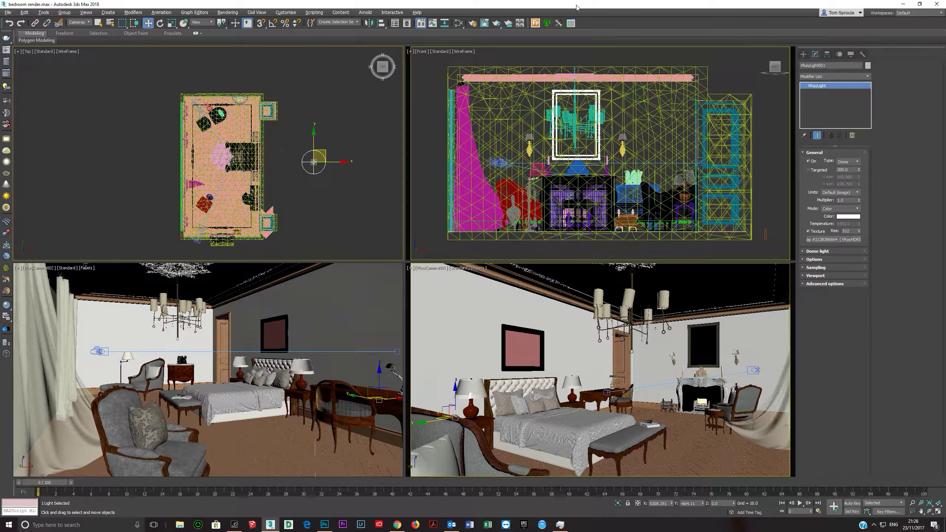
# Delete View1 with its nodes in the Slate Material Editor and create a new empty view.
pyautogui.press('m')
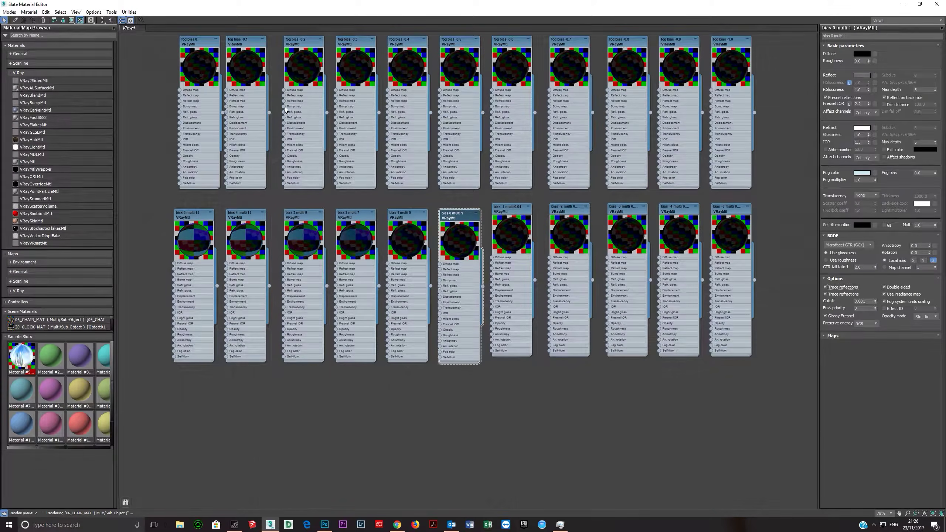
pyautogui.rightClick(133, 29)
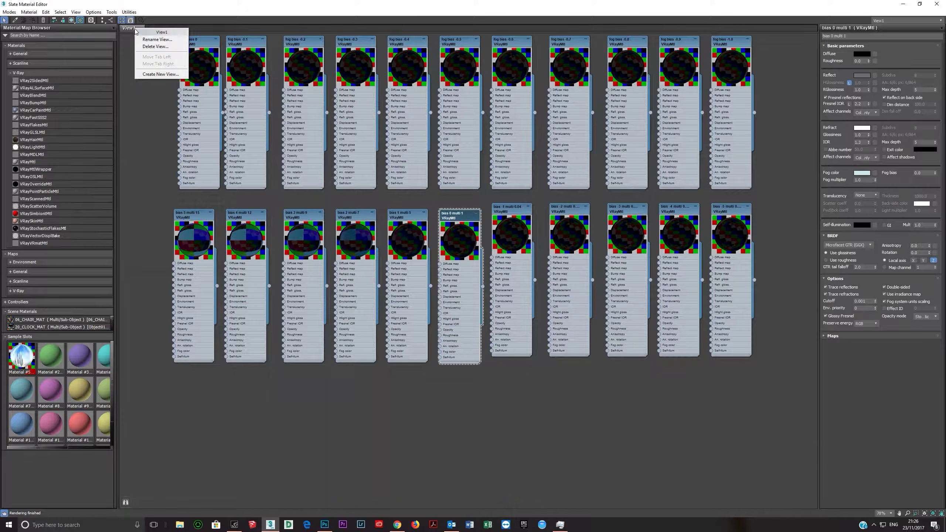
pyautogui.click(146, 47)
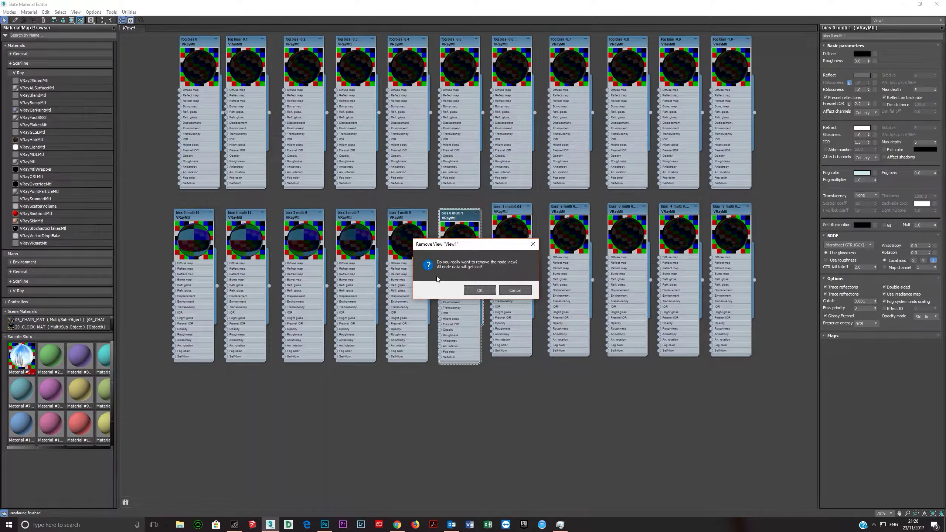
pyautogui.click(479, 290)
pyautogui.rightClick(149, 29)
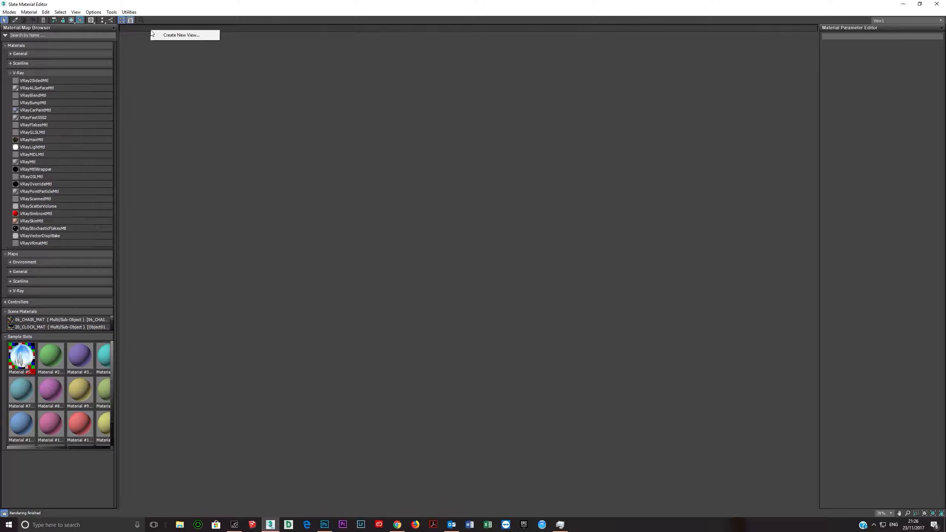
pyautogui.click(175, 34)
pyautogui.click(180, 45)
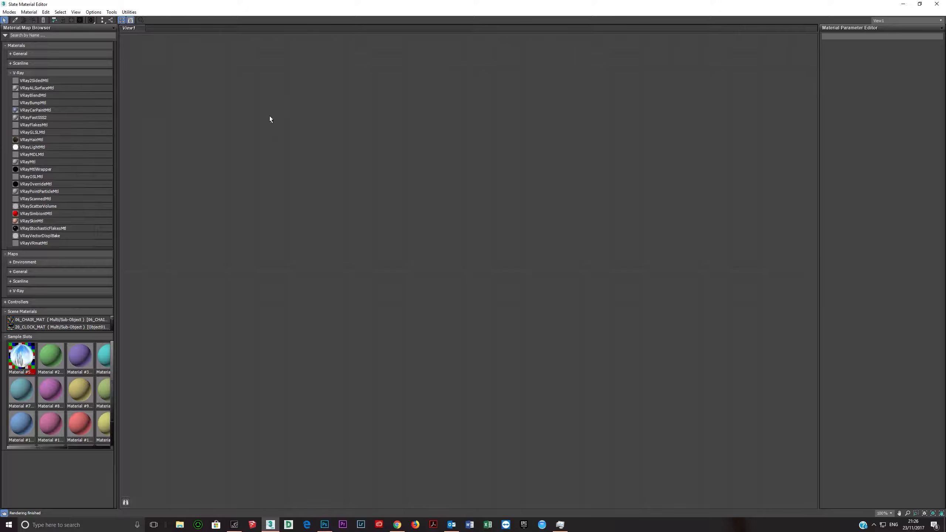
# Place the dome light's HDRI map in the Slate Material Editor as an instance and show its parameters.
pyautogui.moveTo(129, 5); pyautogui.dragTo(236, 13)
pyautogui.moveTo(832, 239); pyautogui.dragTo(287, 182)
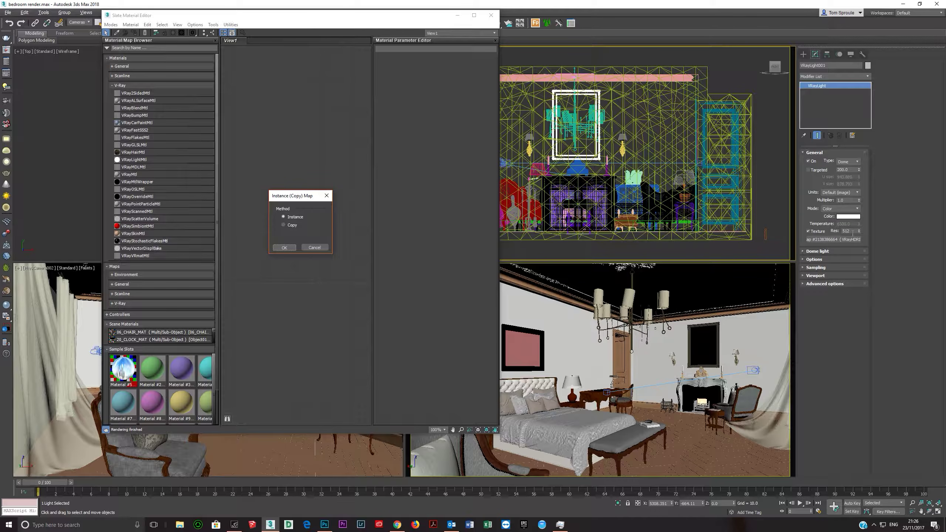
pyautogui.click(284, 248)
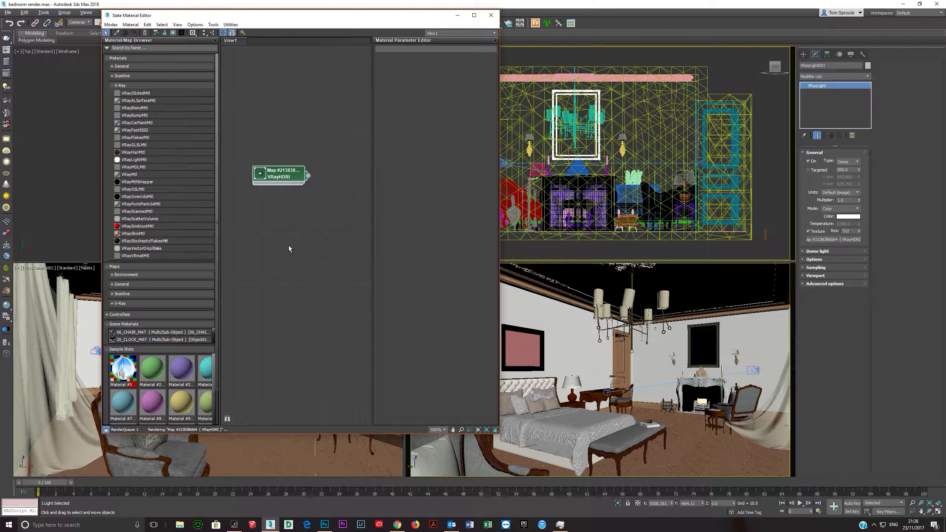
pyautogui.doubleClick(287, 182)
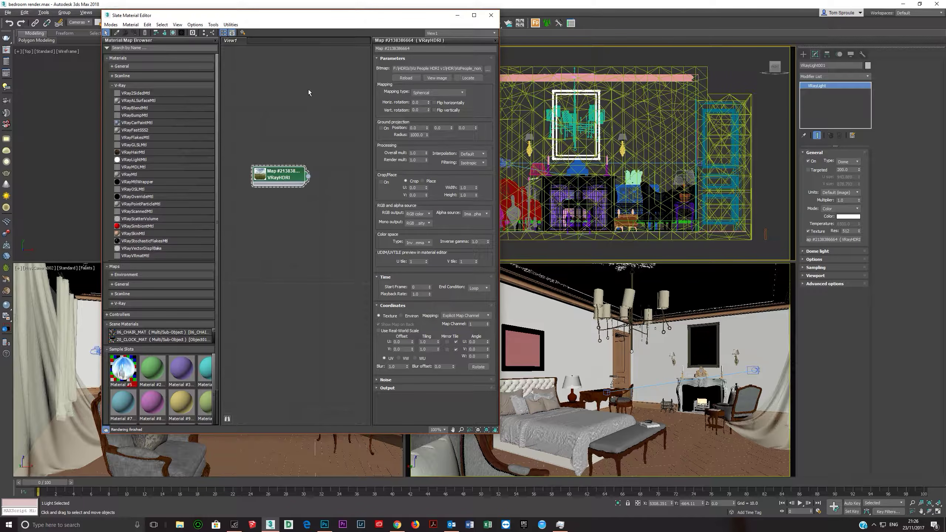
# Enlarge the VRayHDRI node's preview and close the Slate Material Editor.
pyautogui.moveTo(312, 23); pyautogui.dragTo(348, 31)
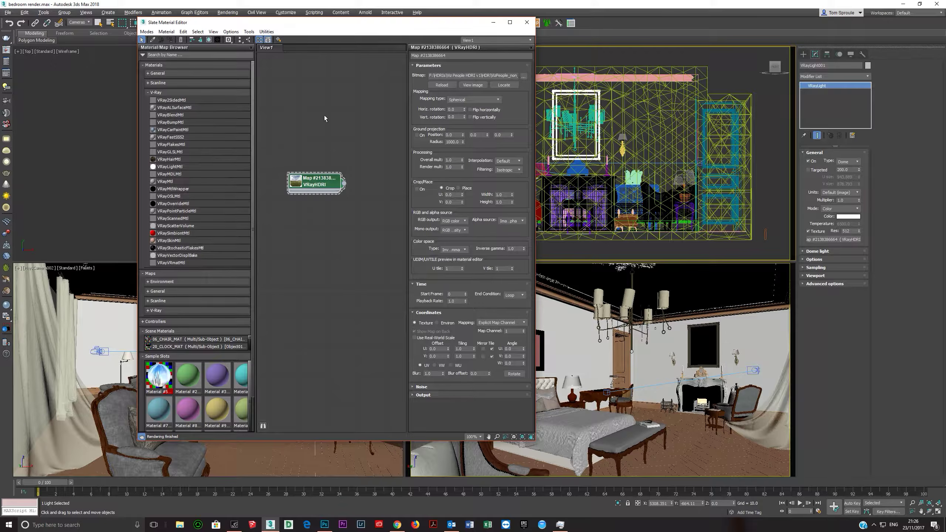
pyautogui.click(294, 181)
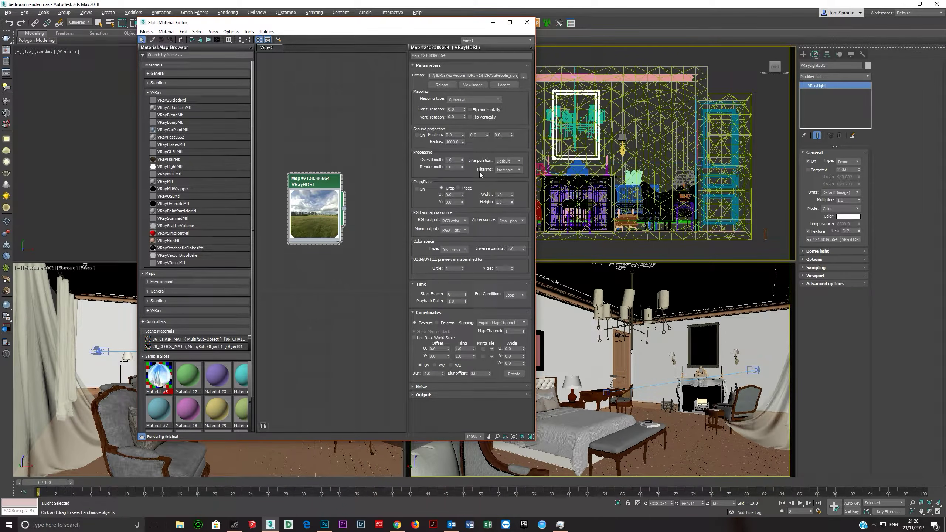
pyautogui.click(527, 22)
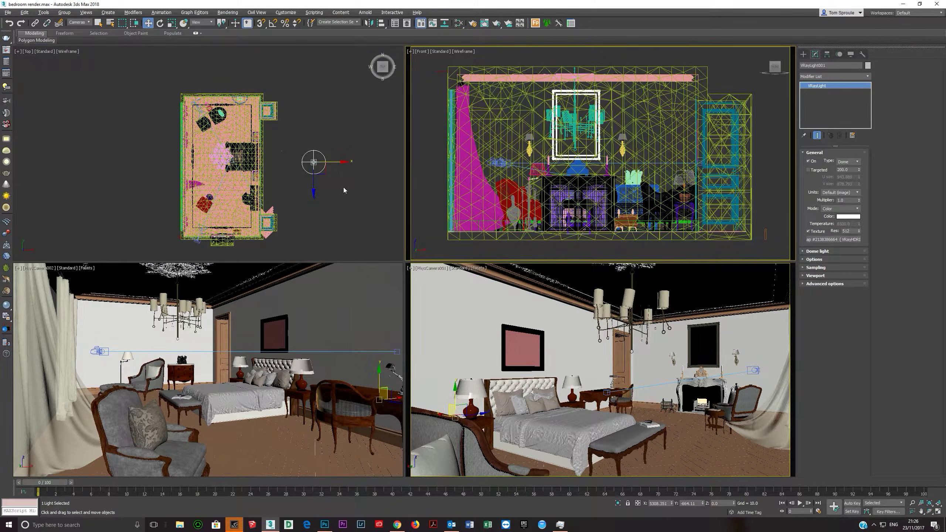
# Deselect the dome light and set the VRayHDRI map's horizontal rotation to 90 in the Slate Material Editor.
pyautogui.click(331, 181)
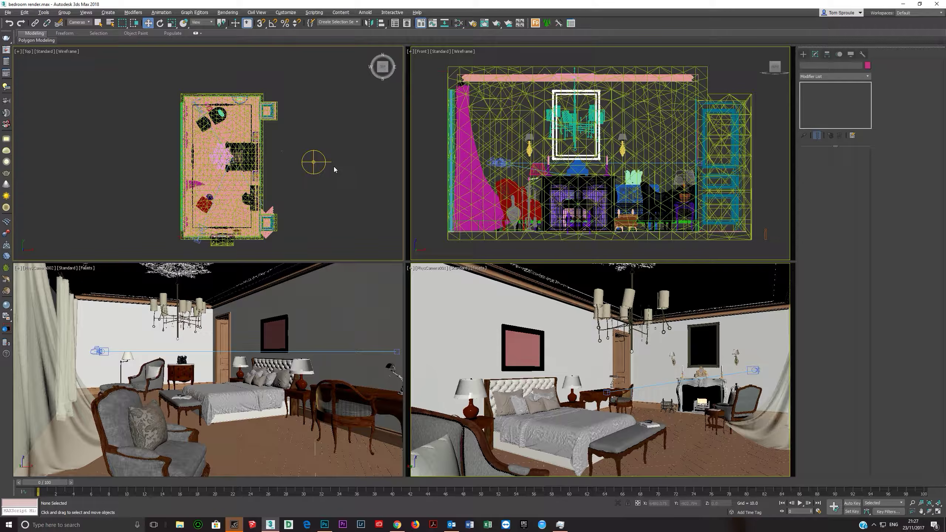
pyautogui.press('m')
pyautogui.moveTo(366, 21); pyautogui.dragTo(634, 51)
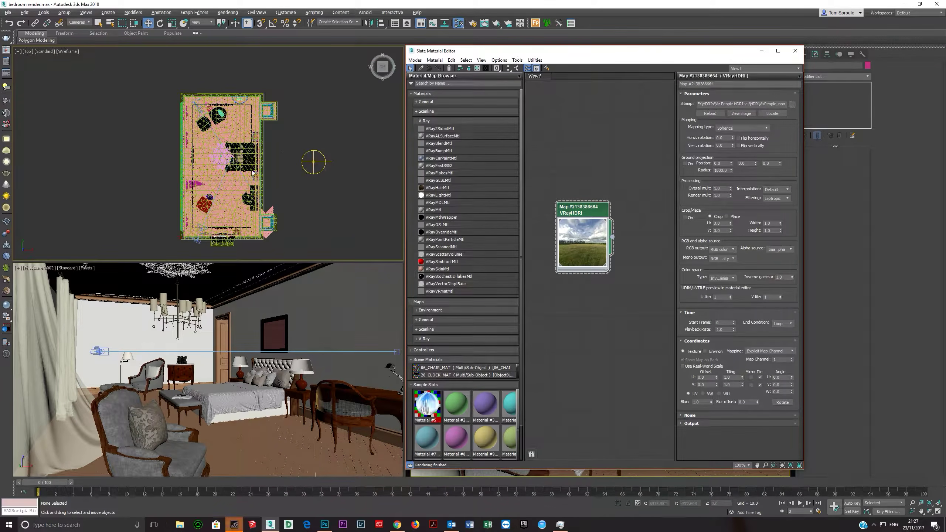
pyautogui.click(723, 138)
pyautogui.write('90')
pyautogui.press('Return')
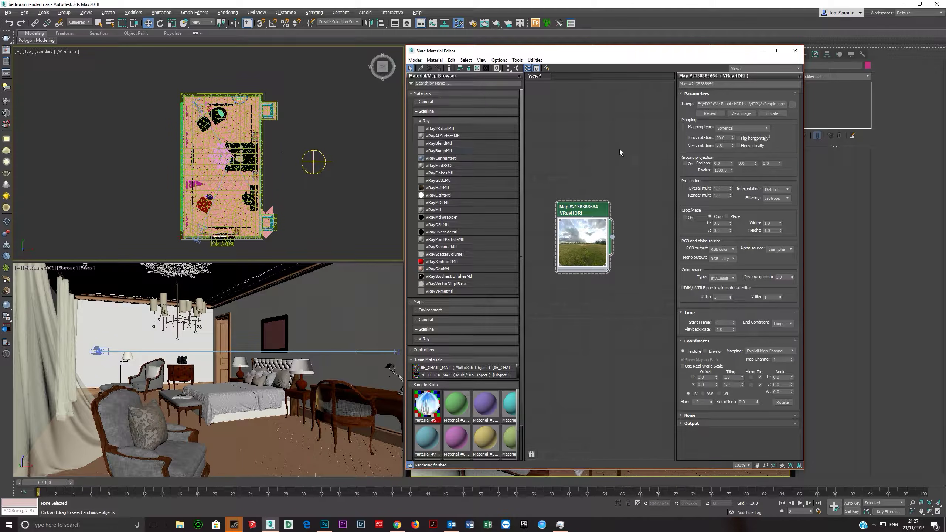
# Set the VRayHDRI map's horizontal rotation to 210 and close the Slate Material Editor.
pyautogui.click(726, 138)
pyautogui.click(724, 188)
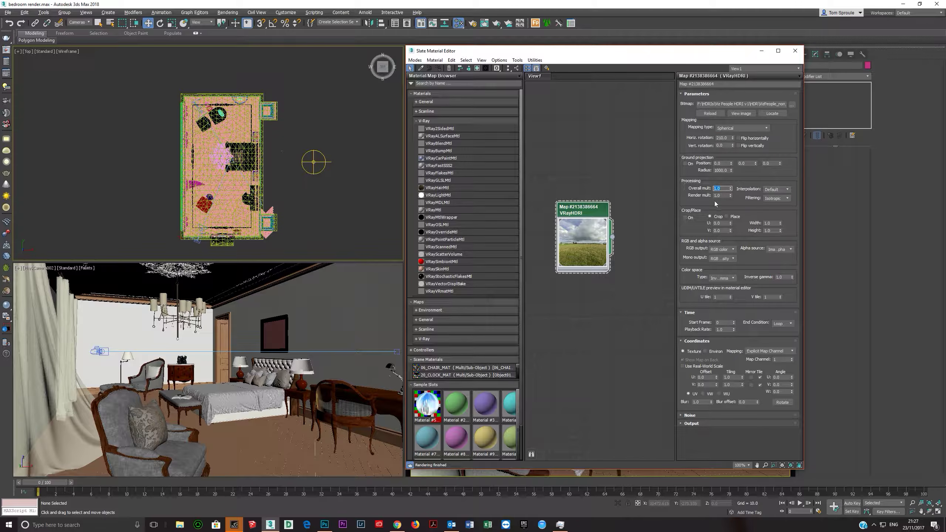
pyautogui.click(720, 195)
pyautogui.click(797, 51)
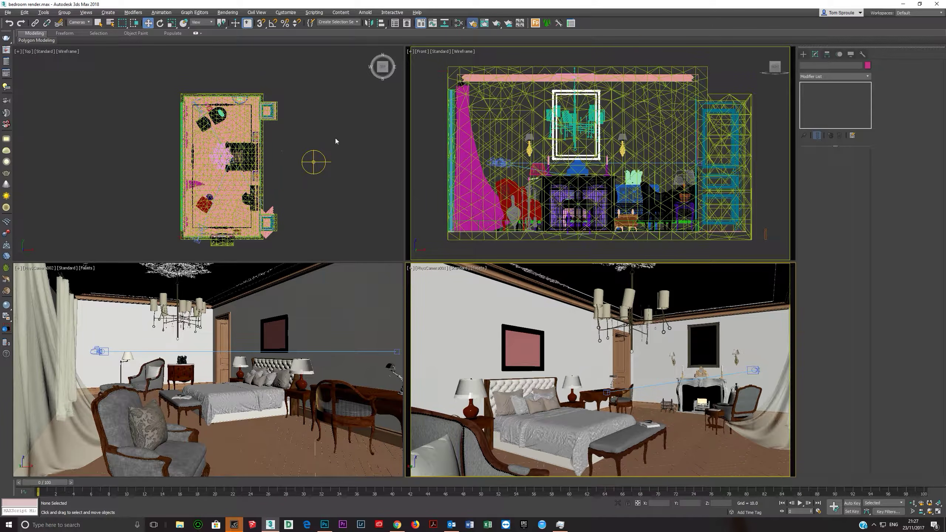
# Reset the render settings by switching the renderer to Arnold and back to V-Ray Adv 3.60.03.
pyautogui.press('F10')
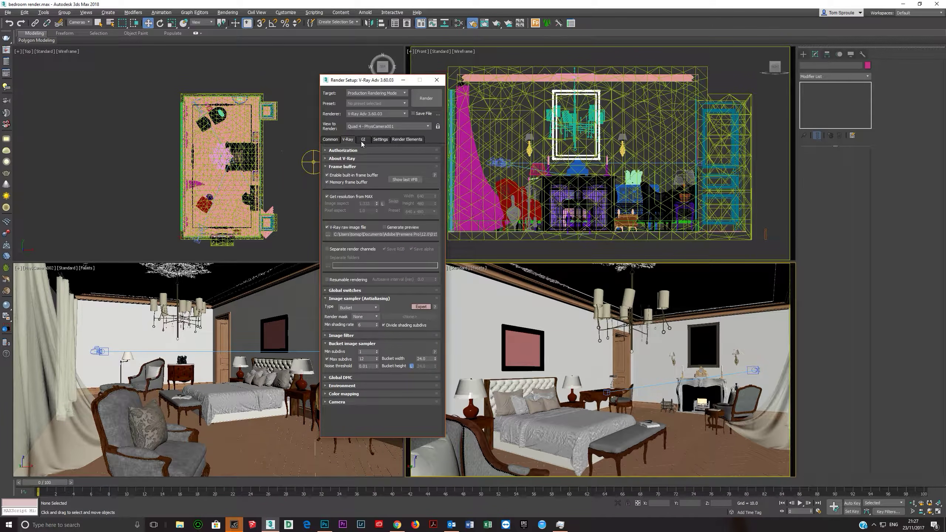
pyautogui.click(368, 114)
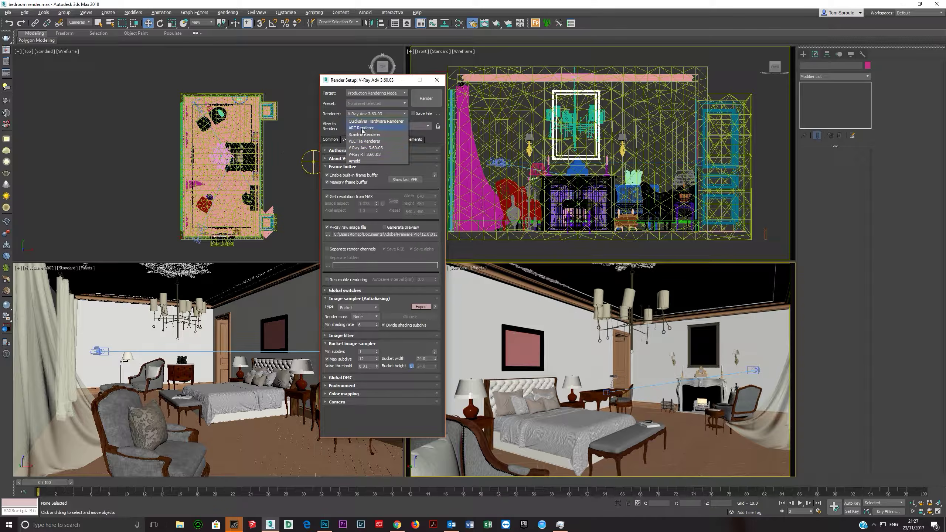
pyautogui.click(357, 161)
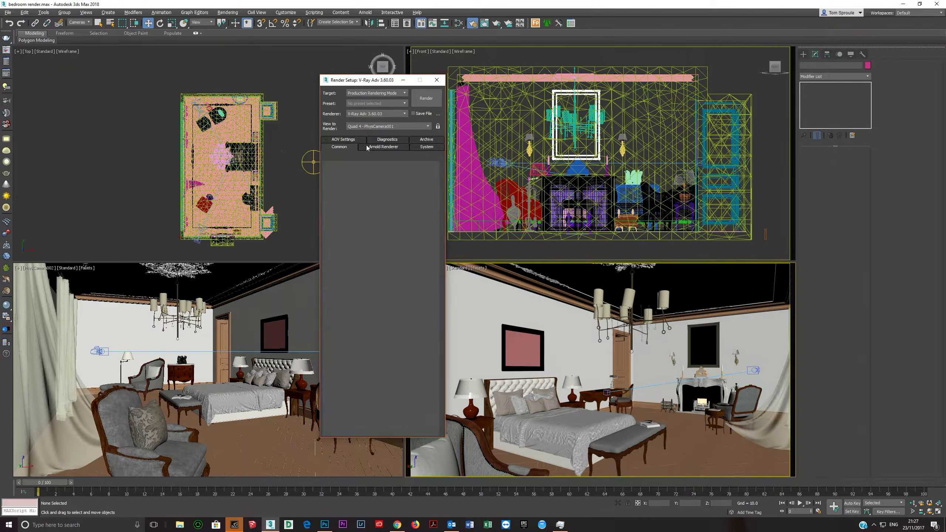
pyautogui.click(373, 113)
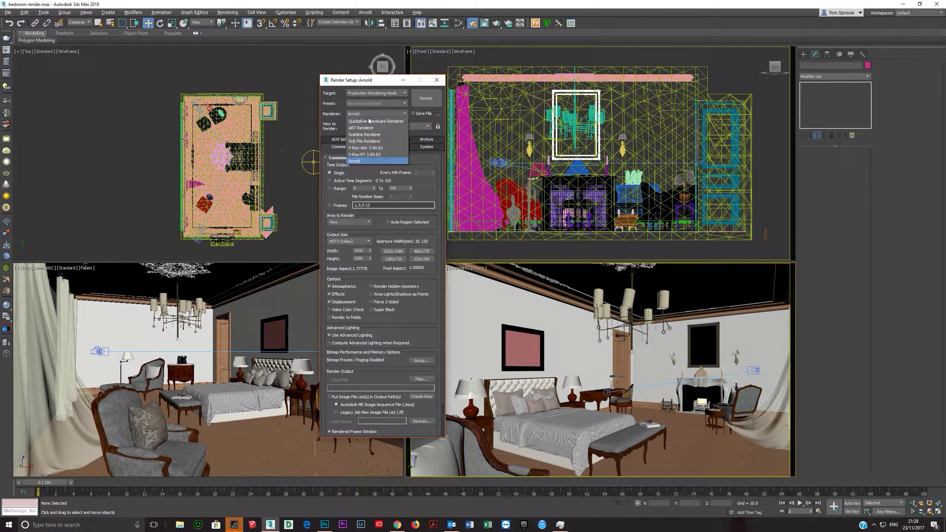
pyautogui.click(364, 147)
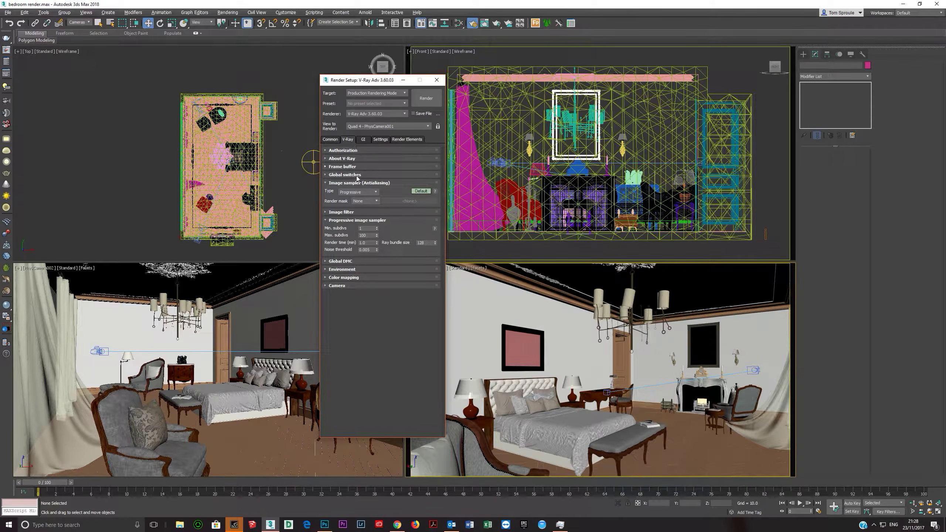
# Switch all V-Ray render settings to Expert mode and check the frame buffer options.
pyautogui.click(385, 140)
pyautogui.click(347, 139)
pyautogui.click(419, 192)
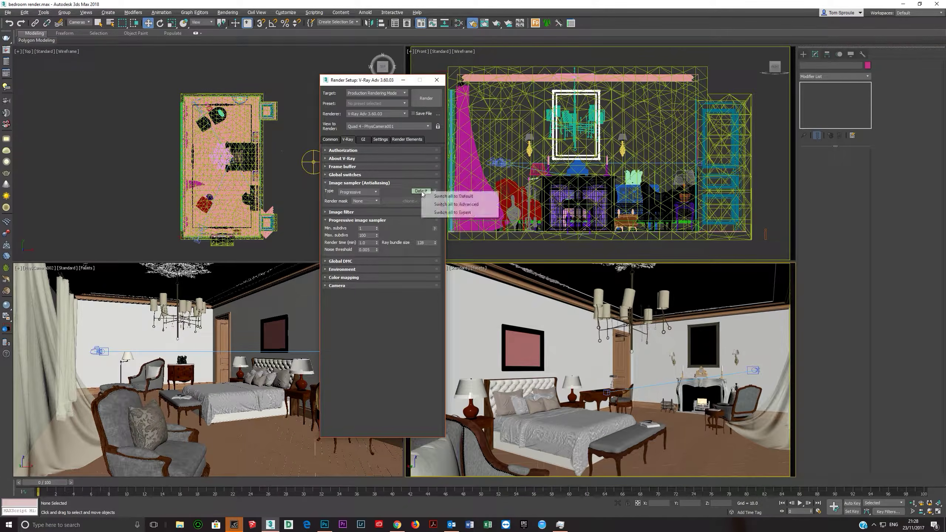
pyautogui.click(435, 210)
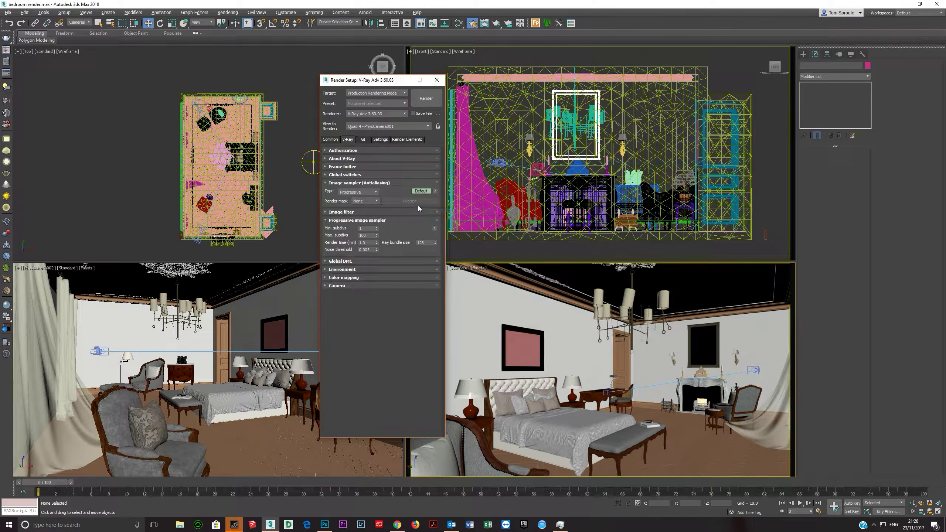
pyautogui.press('F10')
pyautogui.press('F10')
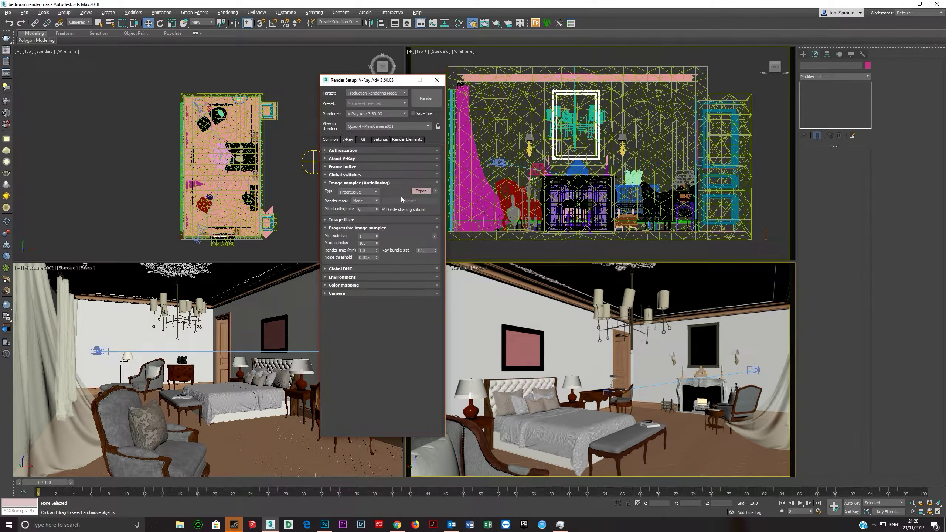
pyautogui.click(335, 166)
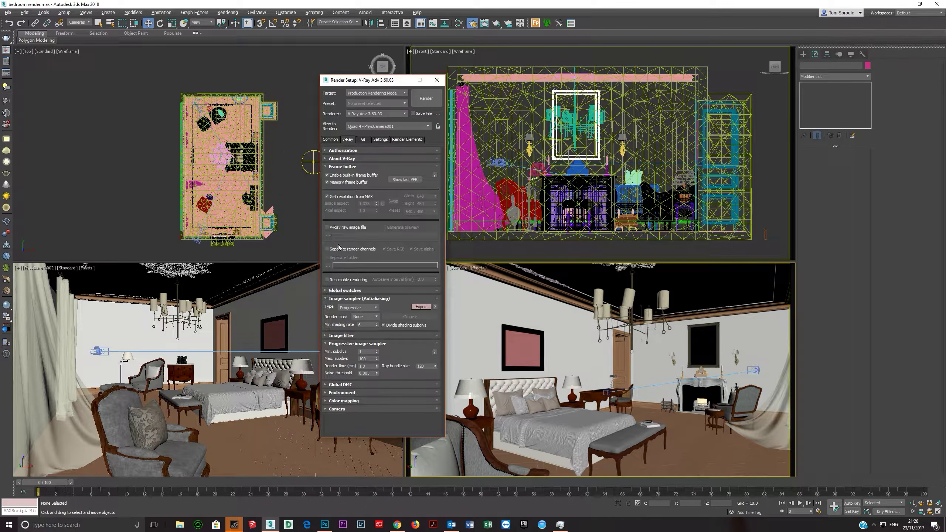
pyautogui.click(342, 167)
# Set the image sampler to Bucket with 4 max subdivs and bucket width 24, and the output size to 480x270.
pyautogui.moveTo(343, 83); pyautogui.dragTo(467, 74)
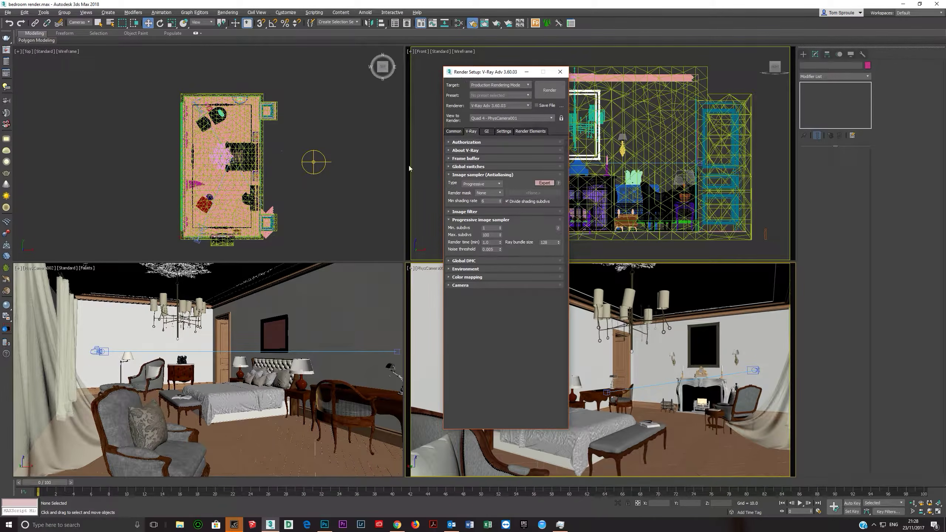
pyautogui.click(484, 184)
pyautogui.click(476, 190)
pyautogui.click(491, 235)
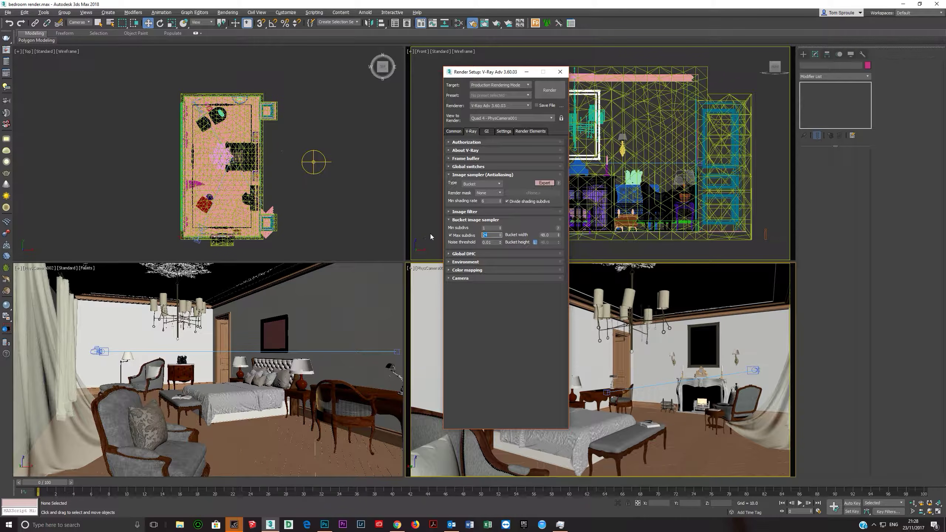
pyautogui.write('4')
pyautogui.moveTo(493, 243)
pyautogui.click(547, 235)
pyautogui.click(454, 132)
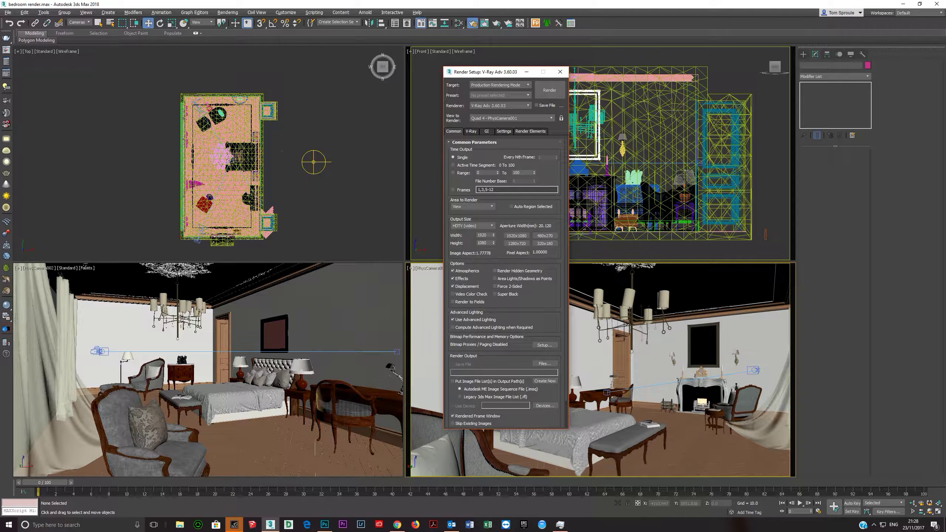
pyautogui.click(545, 236)
# Use Irradiance map as primary and Light cache as secondary GI engine, with the irradiance map preset on Very low.
pyautogui.click(487, 132)
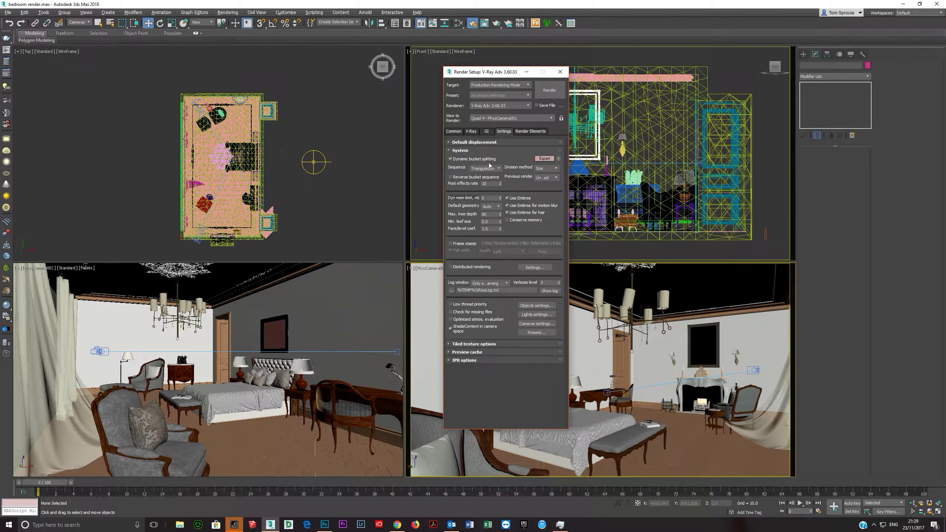
pyautogui.click(500, 158)
pyautogui.click(494, 166)
pyautogui.click(484, 222)
pyautogui.click(494, 232)
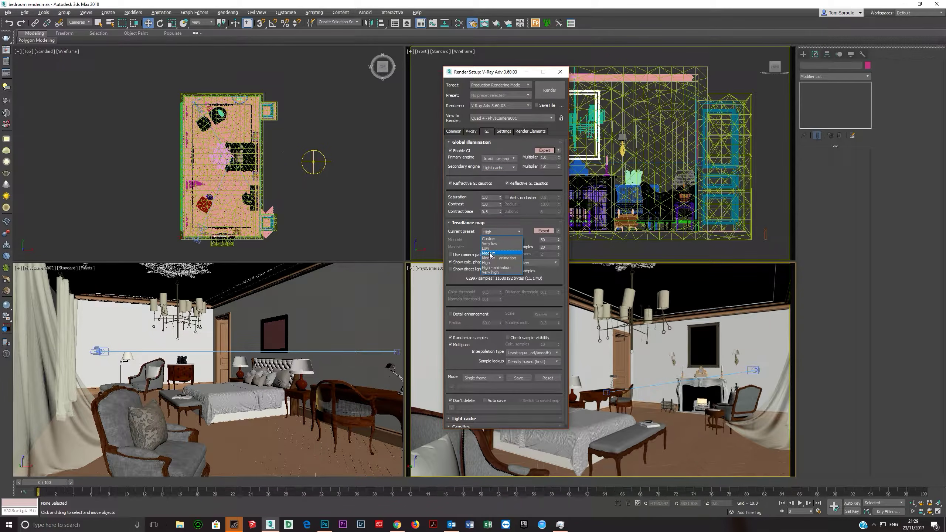
pyautogui.click(492, 242)
pyautogui.click(482, 223)
# Set the light cache subdivs to 300 and check the system settings and render elements.
pyautogui.click(470, 231)
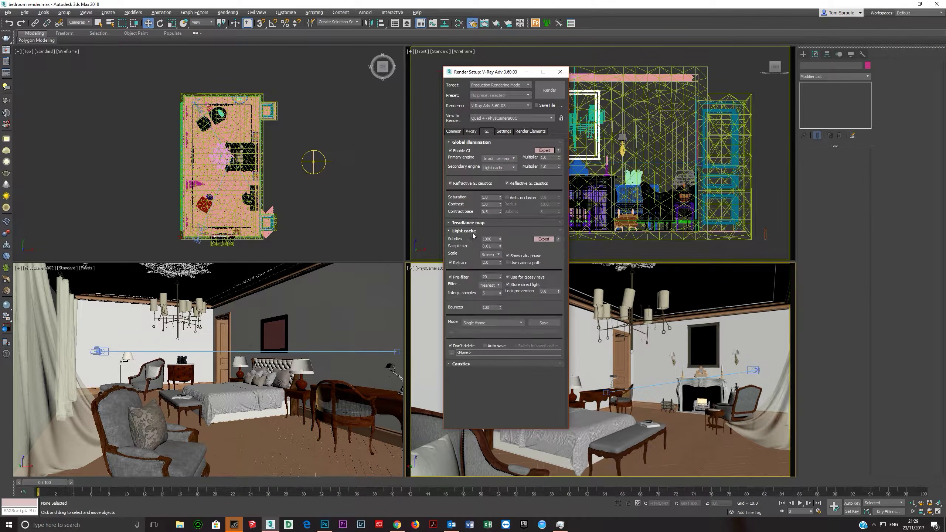
pyautogui.doubleClick(488, 239)
pyautogui.click(503, 131)
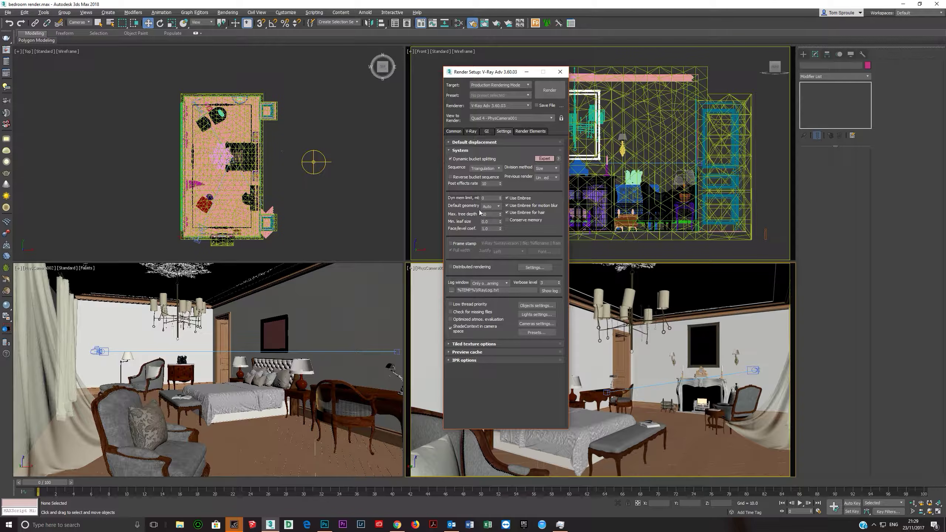
pyautogui.click(532, 132)
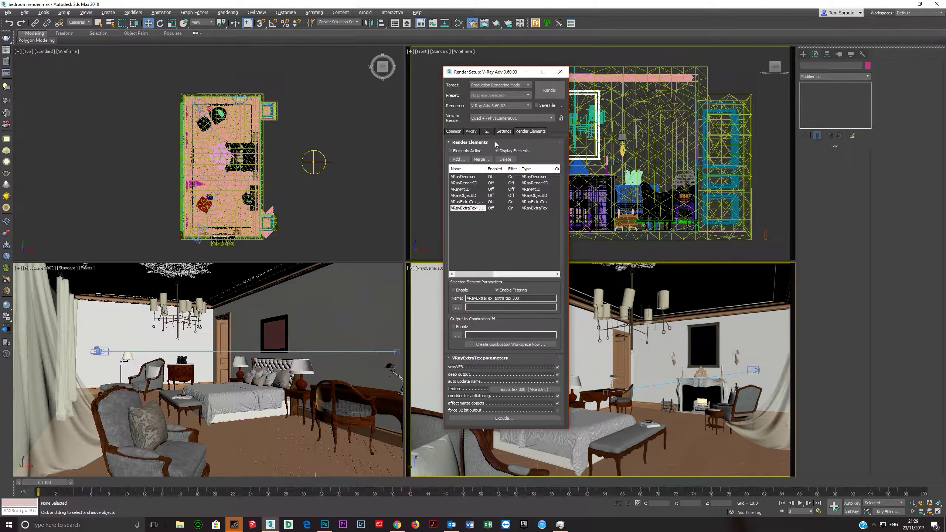
pyautogui.click(485, 132)
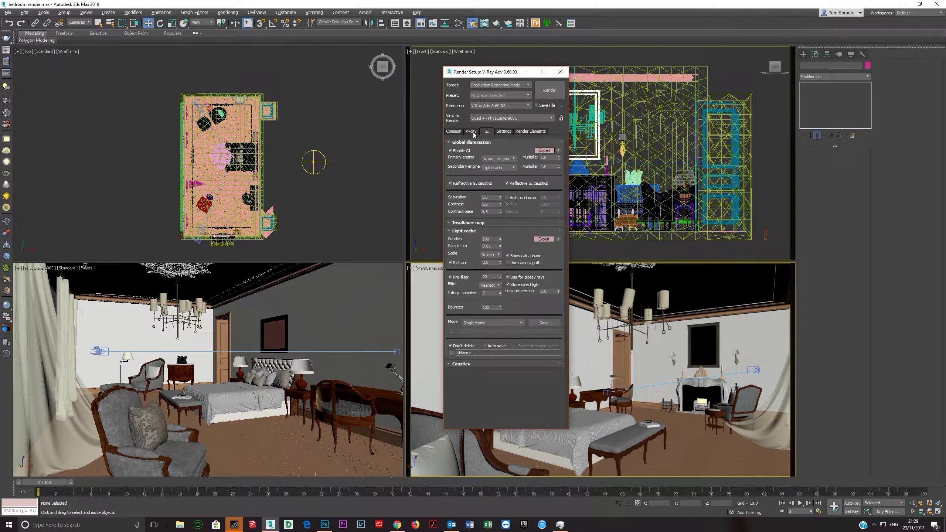
# Set the V-Ray image filter to Area with a size of 1.5.
pyautogui.click(472, 131)
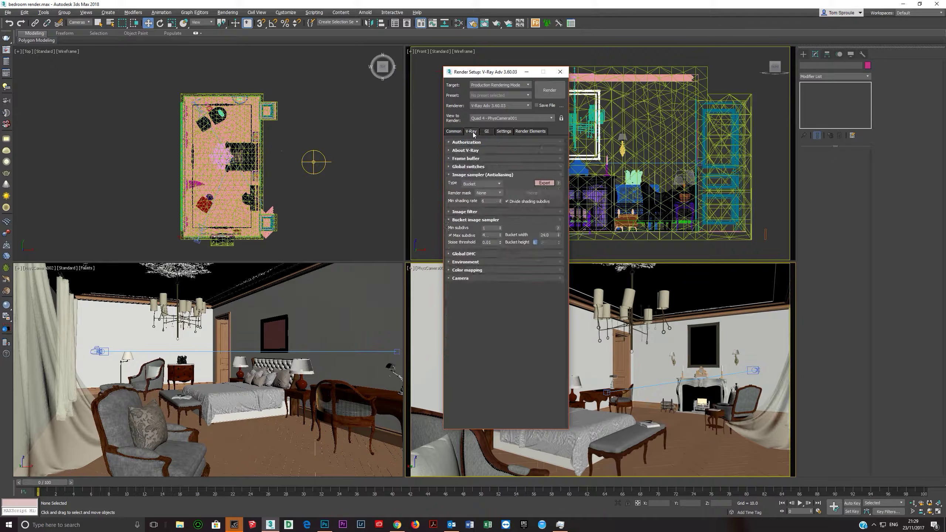
pyautogui.click(465, 212)
pyautogui.click(525, 220)
pyautogui.click(513, 226)
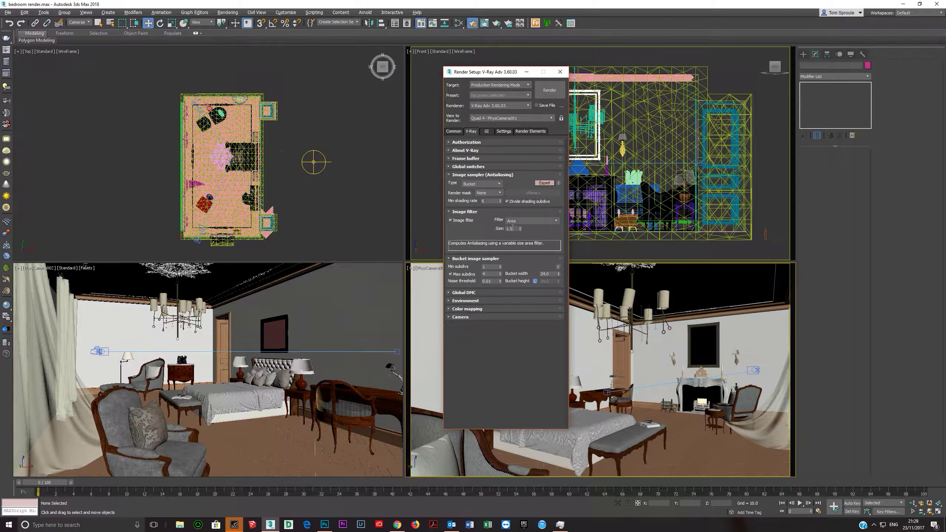
# Change the V-Ray color mapping type to Linear multiply.
pyautogui.click(473, 309)
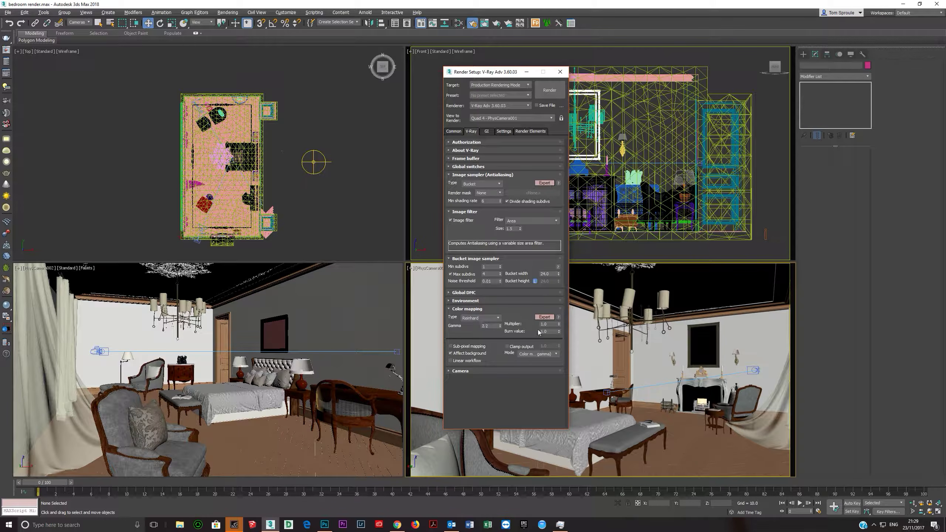
pyautogui.click(480, 318)
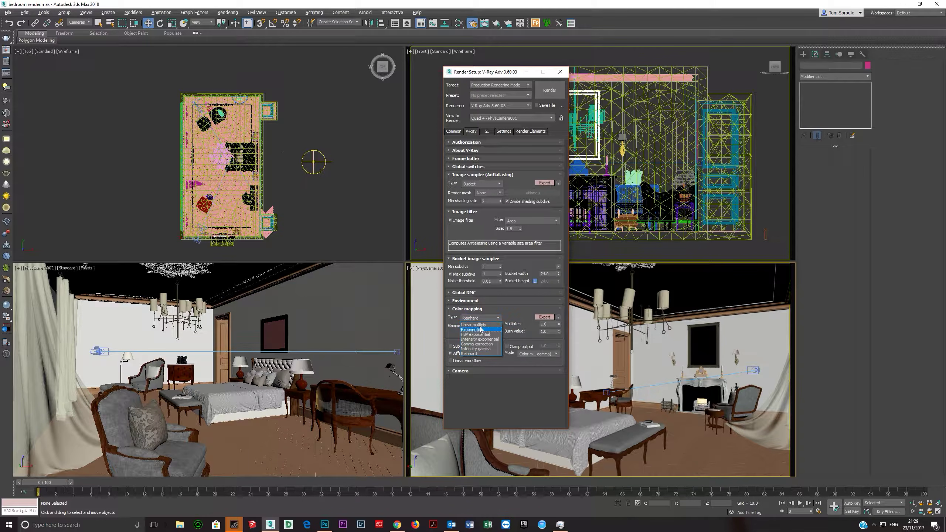
pyautogui.click(481, 325)
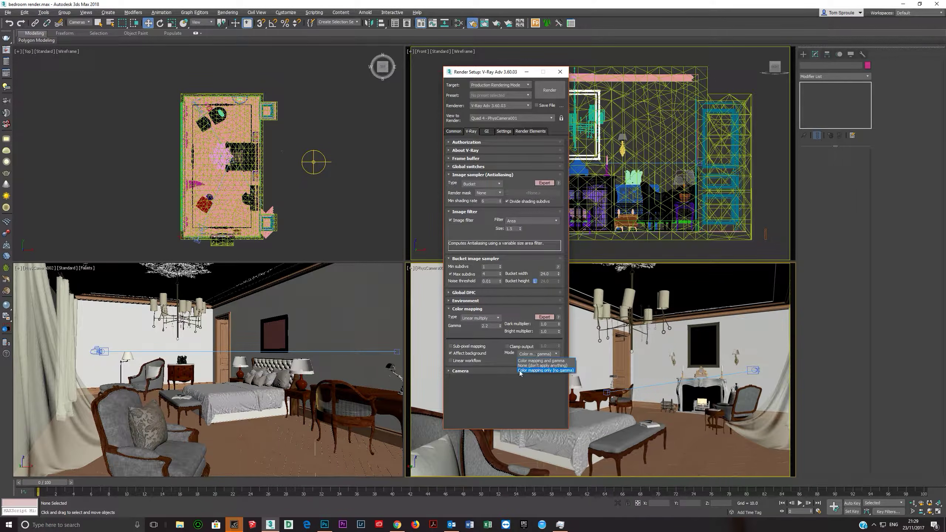
# Enable the V-Ray GI environment override and set its color to black.
pyautogui.click(466, 301)
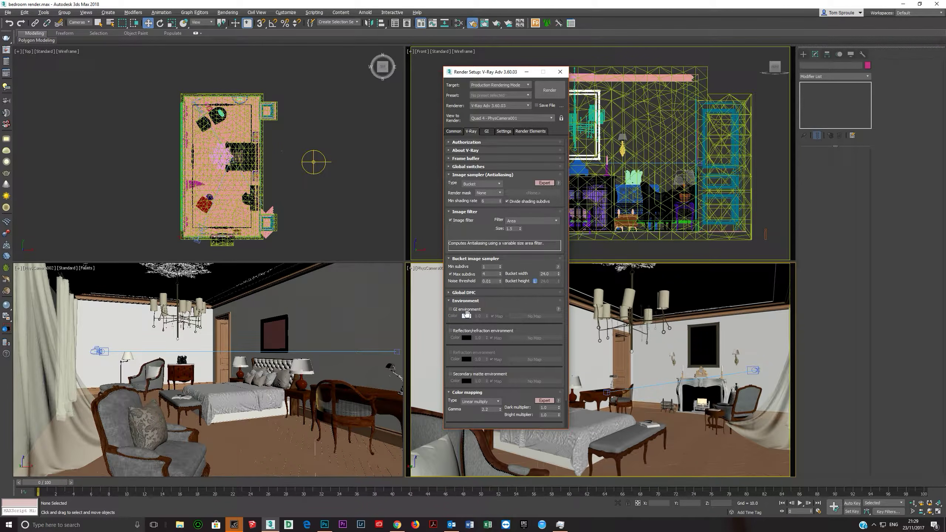
pyautogui.click(450, 308)
pyautogui.click(466, 316)
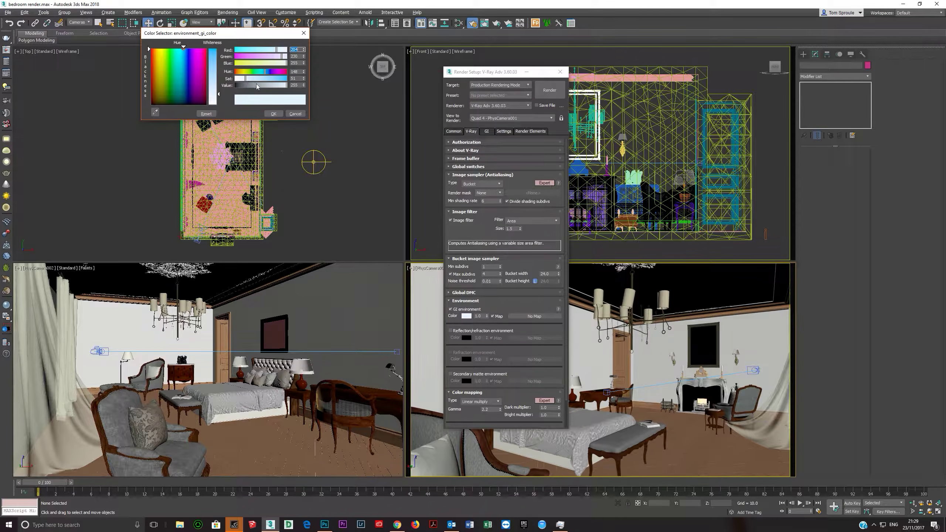
pyautogui.moveTo(256, 85); pyautogui.dragTo(232, 86)
pyautogui.click(272, 116)
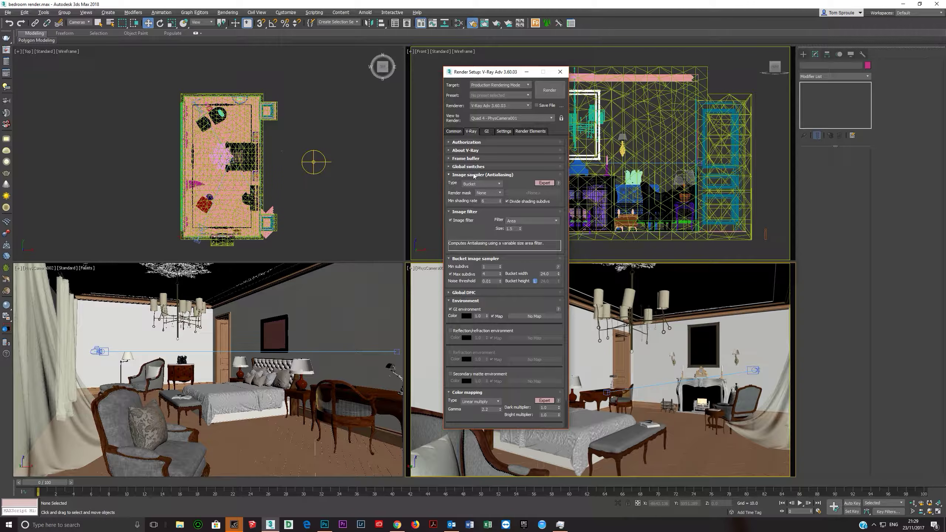
# Check the scene's background color, environment map and exposure control in the Environment and Effects settings.
pyautogui.click(299, 5)
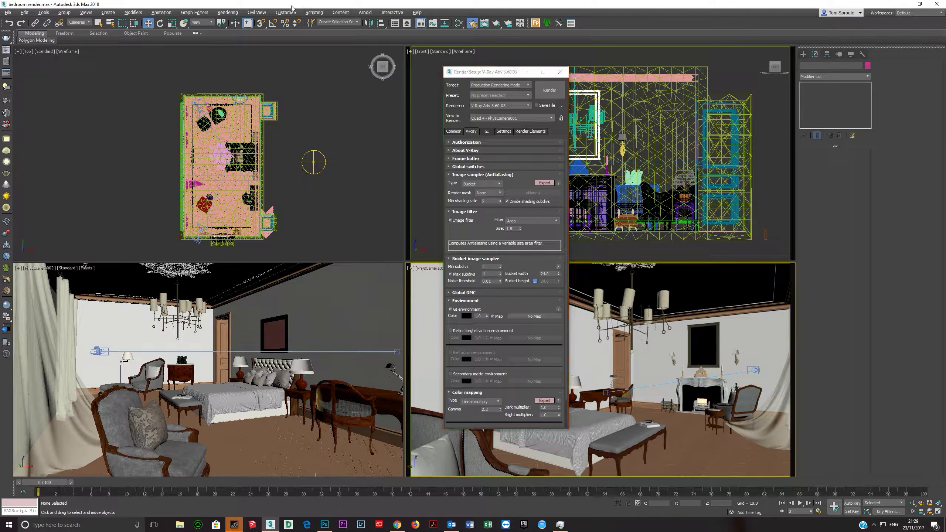
pyautogui.click(228, 13)
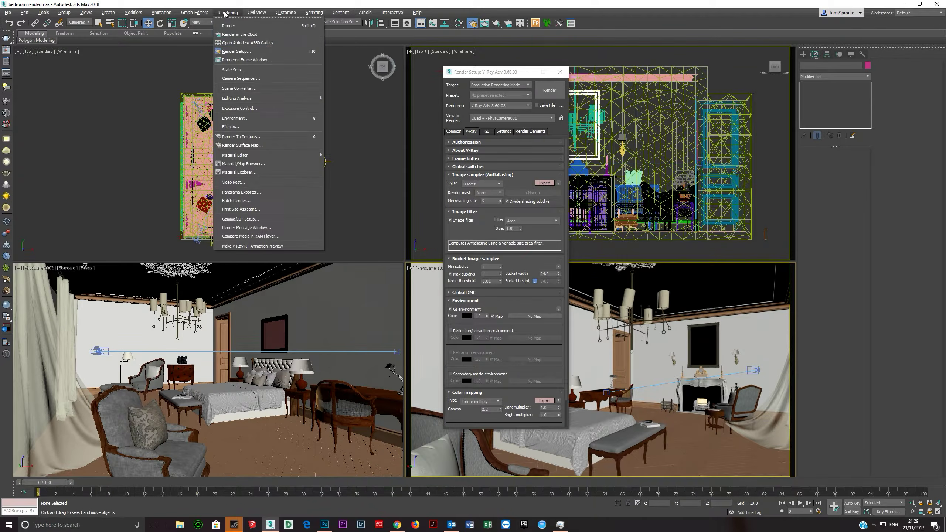
pyautogui.click(236, 120)
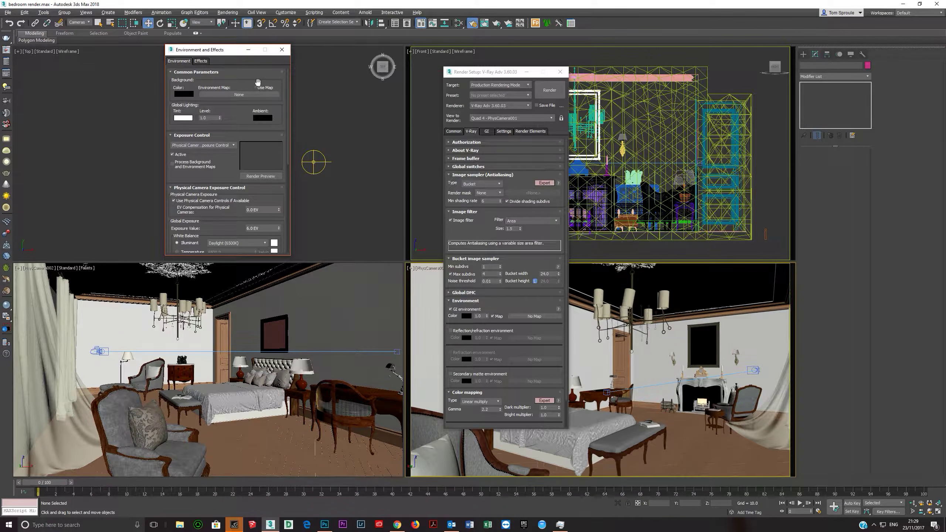
pyautogui.click(282, 50)
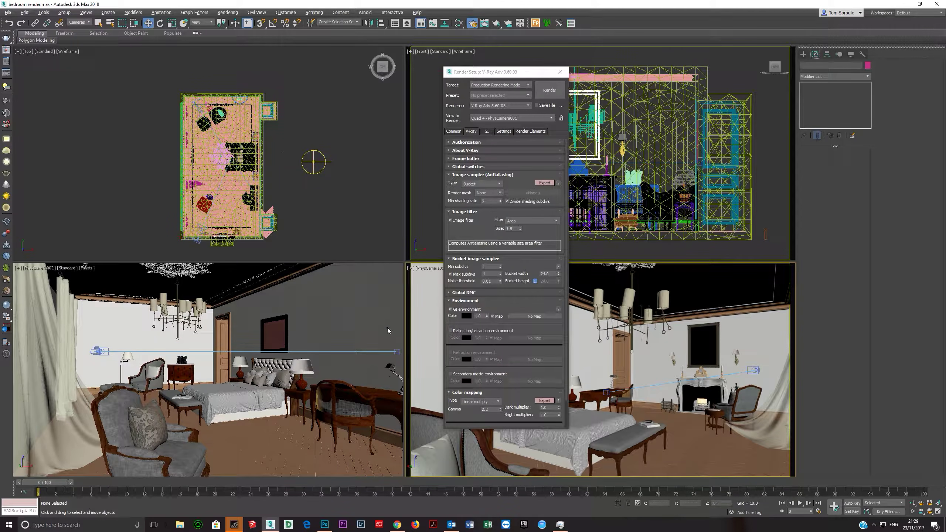
# Render the PhysCamera002 view and show the result in the V-Ray frame buffer.
pyautogui.click(306, 312)
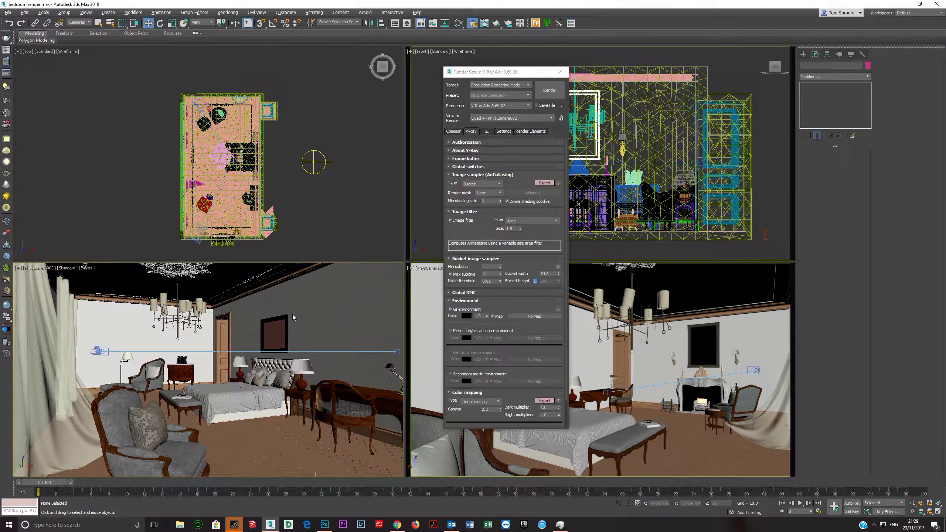
pyautogui.hotkey('shift', 'q')
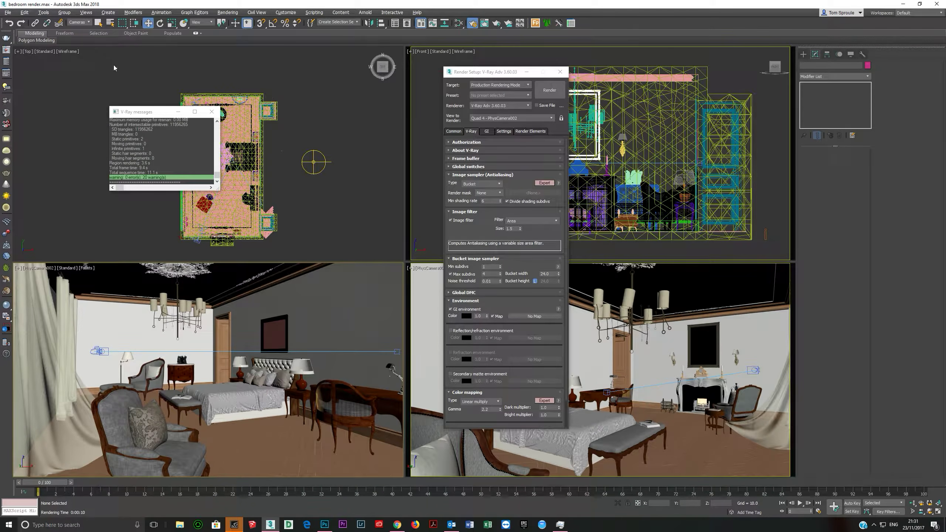
pyautogui.click(4, 51)
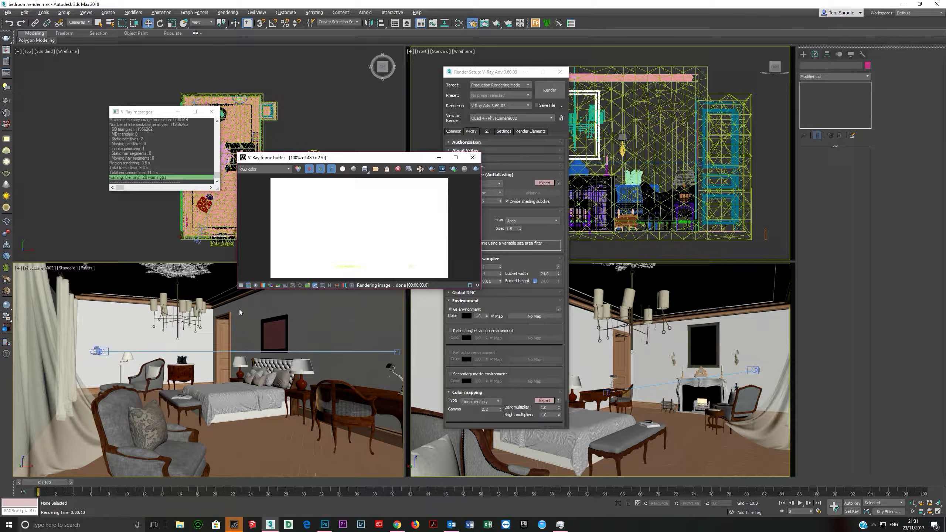
# Render the PhysCamera001 view in V-Ray.
pyautogui.click(165, 250)
pyautogui.click(354, 323)
pyautogui.click(85, 195)
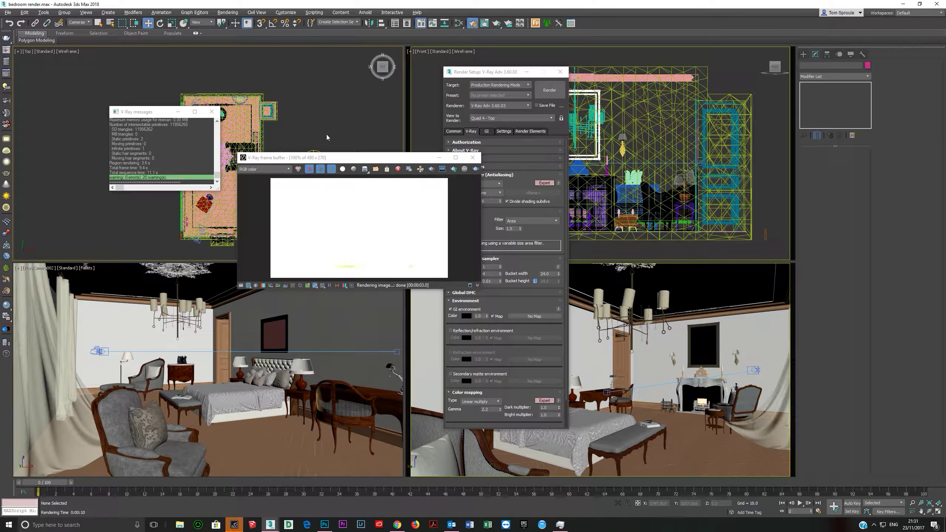
pyautogui.click(428, 417)
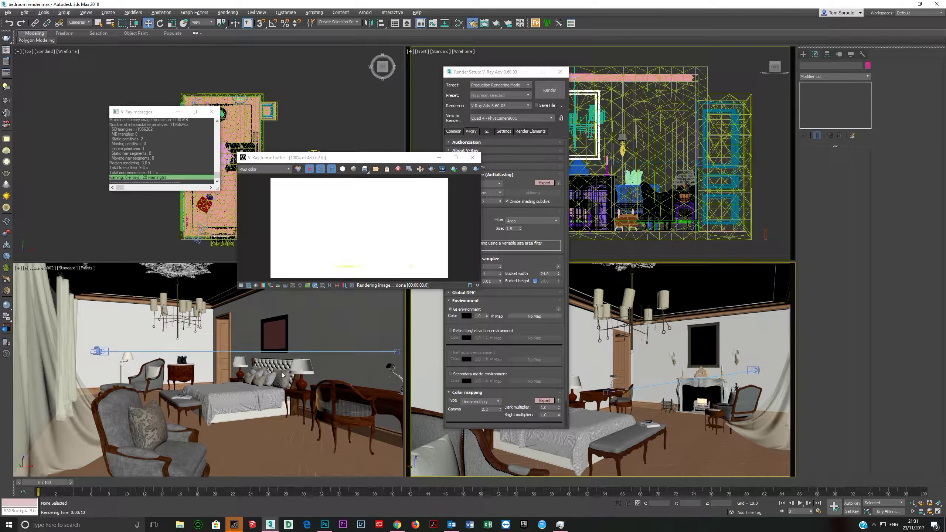
pyautogui.click(553, 89)
pyautogui.click(541, 93)
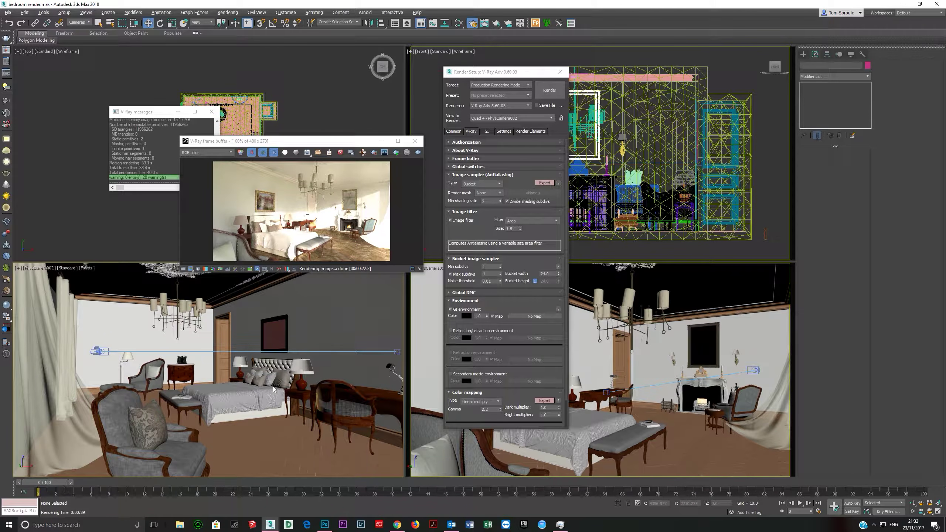
# Show safe frames in the PhysCamera002 viewport and start a test render of that view.
pyautogui.hotkey('shift', 'f')
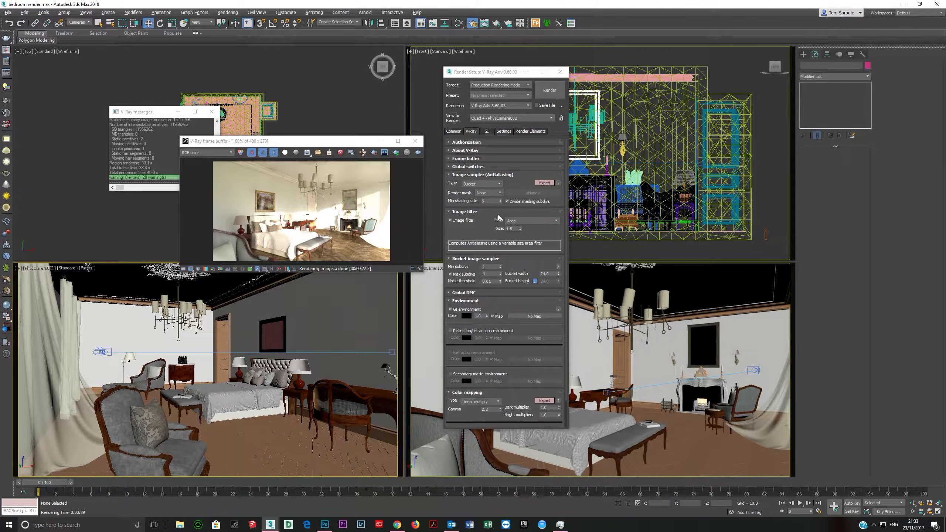
pyautogui.click(541, 90)
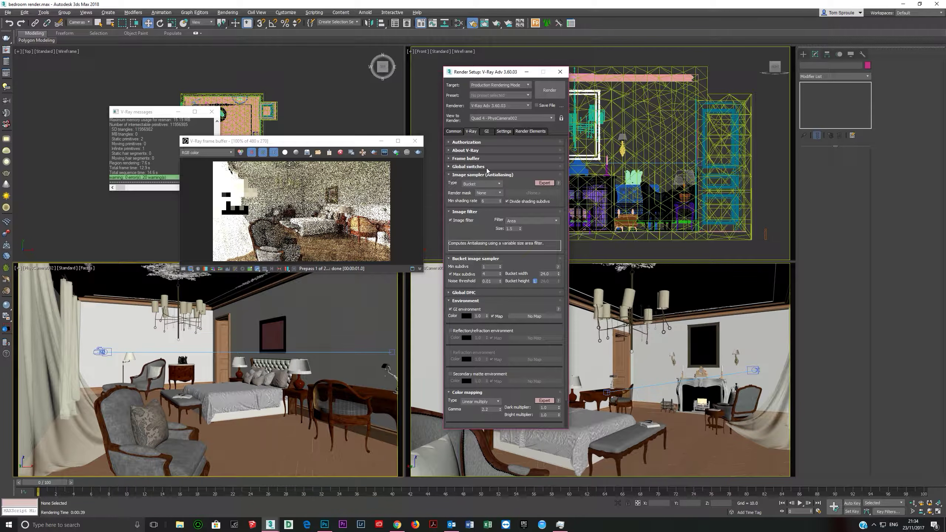
# Open the material editor and set the VRayHDRI map's inverse gamma to 1.3.
pyautogui.click(459, 23)
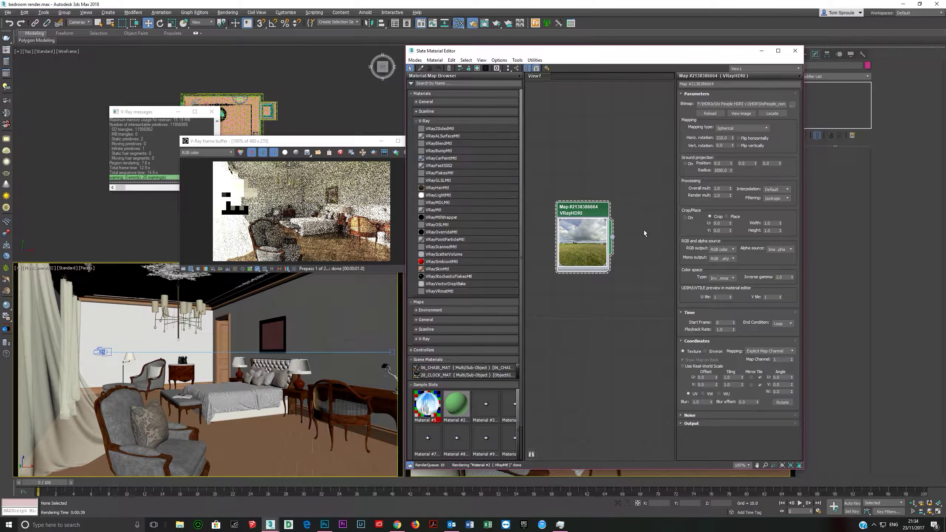
pyautogui.doubleClick(780, 277)
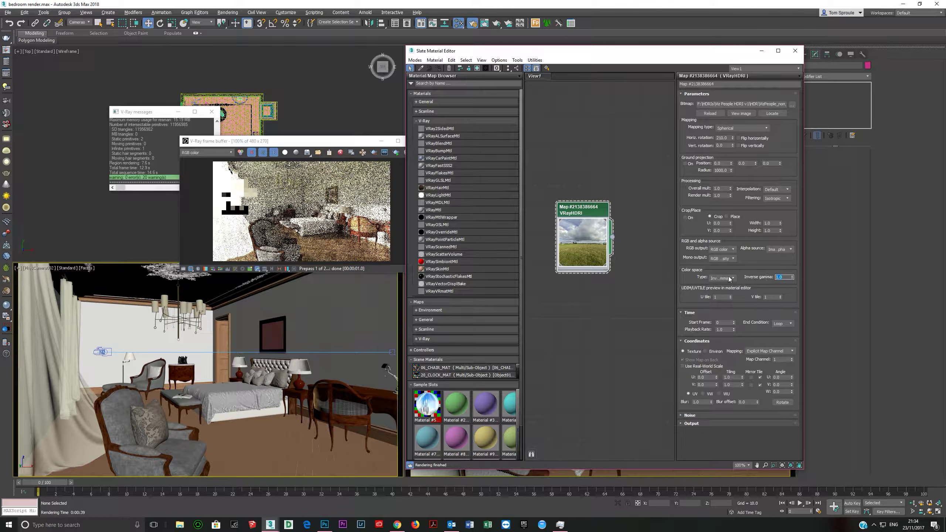
pyautogui.press('Tab')
pyautogui.click(778, 277)
pyautogui.press('Tab')
pyautogui.click(785, 277)
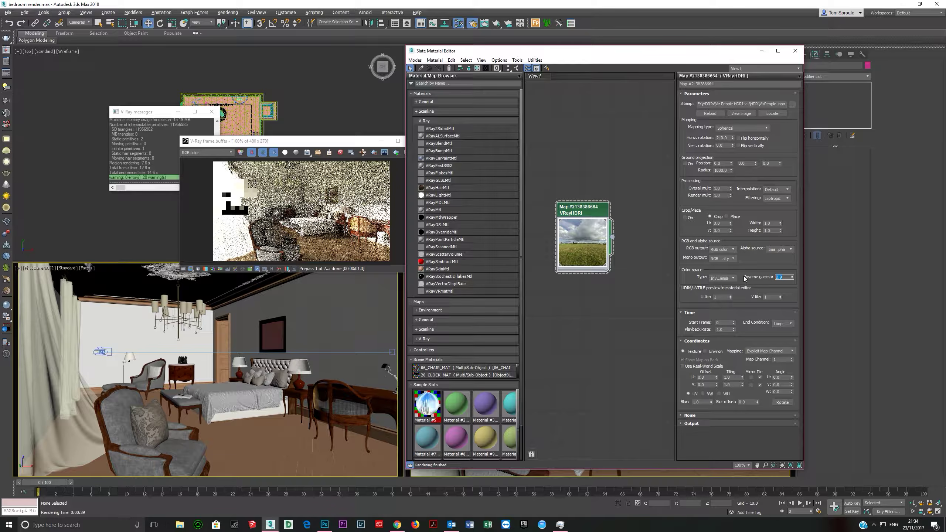
pyautogui.write('1.3')
pyautogui.press('Tab')
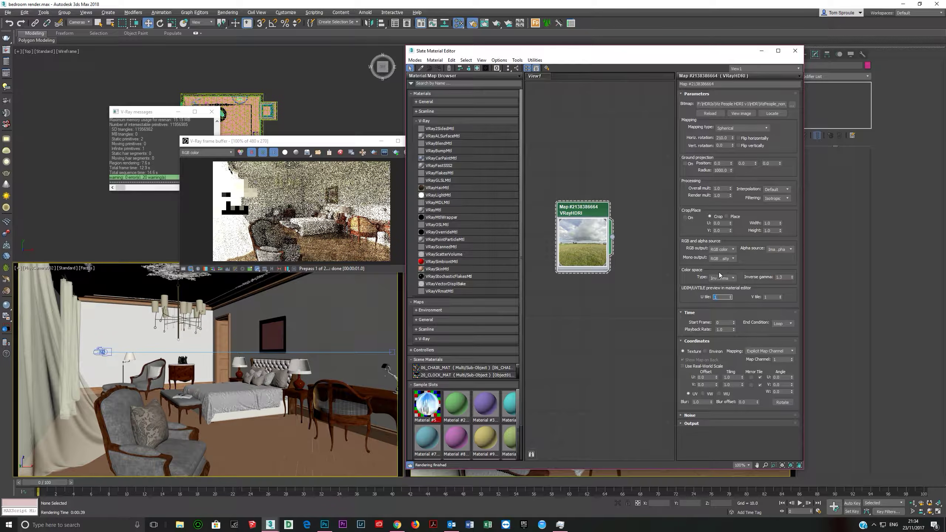
# Set the VRayHDRI map's render multiplier to 0.1.
pyautogui.click(323, 145)
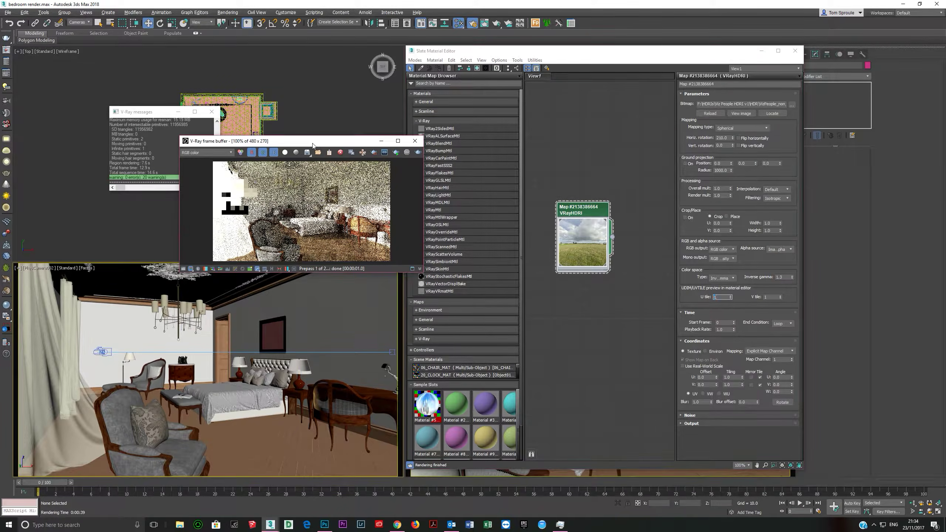
pyautogui.click(586, 218)
pyautogui.moveTo(720, 196); pyautogui.dragTo(670, 196)
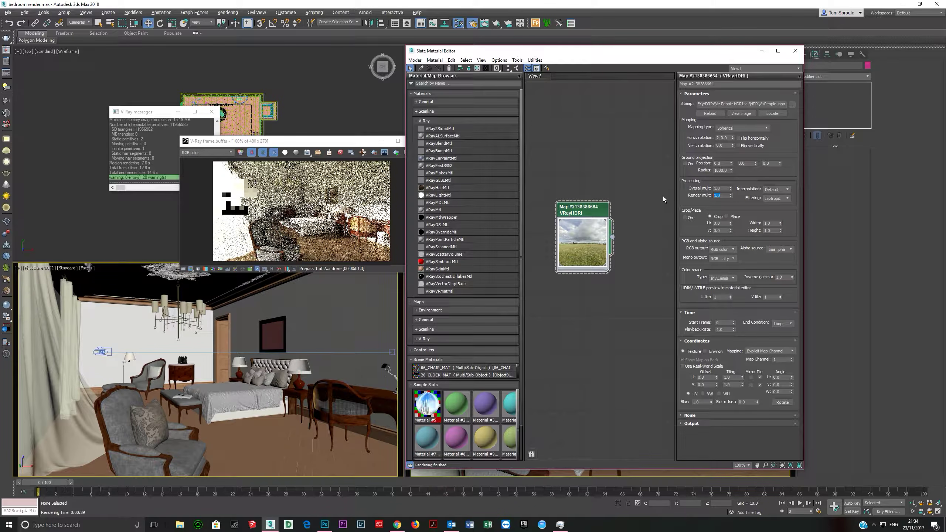
pyautogui.write('0.1')
pyautogui.press('Return')
pyautogui.moveTo(783, 277); pyautogui.dragTo(761, 281)
# Test-render the PhysCamera001 view beside the material editor and stop the render after checking the brightness.
pyautogui.moveTo(551, 52); pyautogui.dragTo(137, 23)
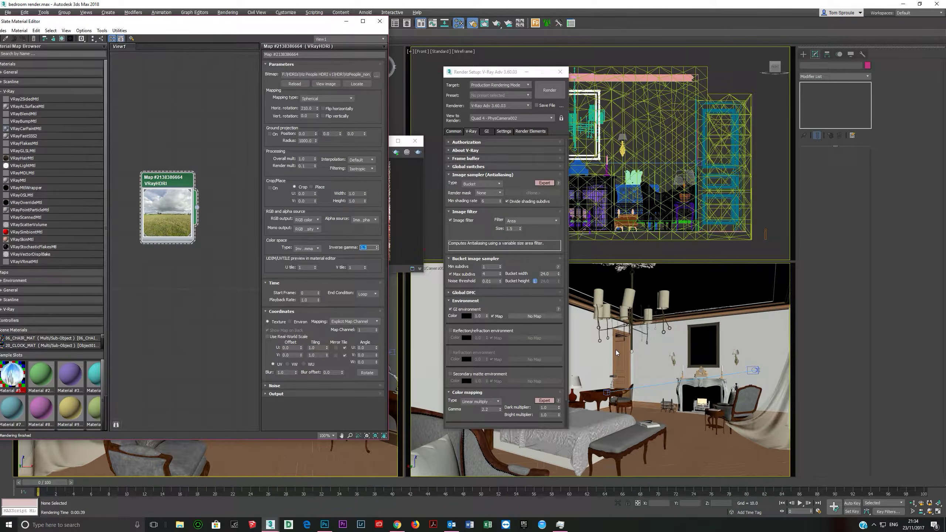
pyautogui.click(551, 92)
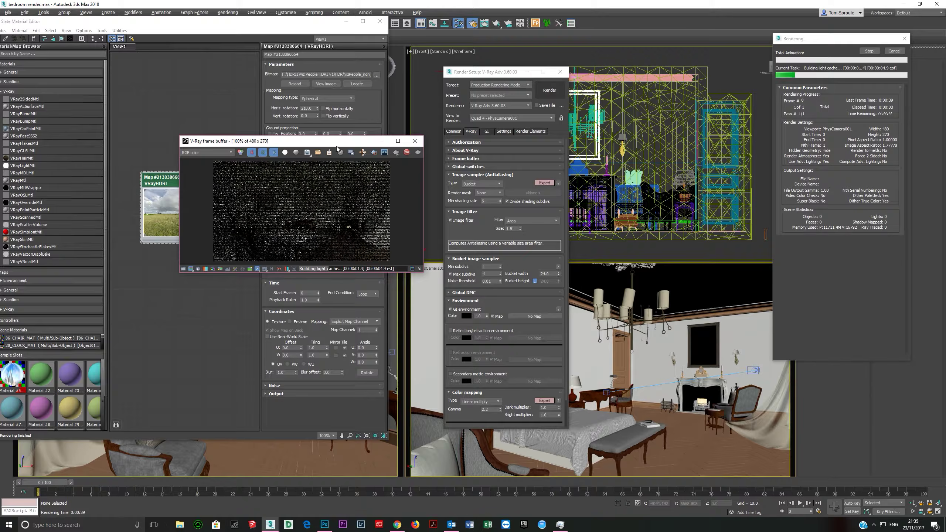
pyautogui.moveTo(298, 141); pyautogui.dragTo(505, 186)
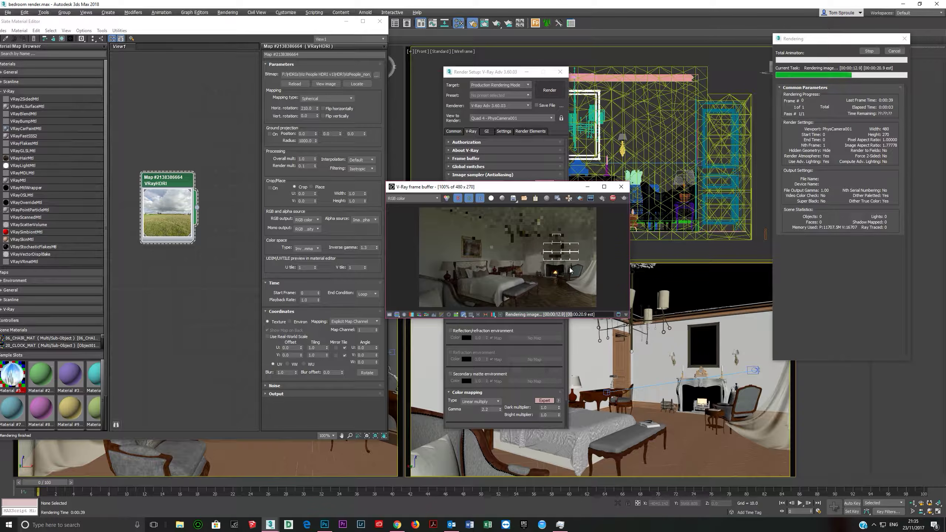
pyautogui.click(613, 198)
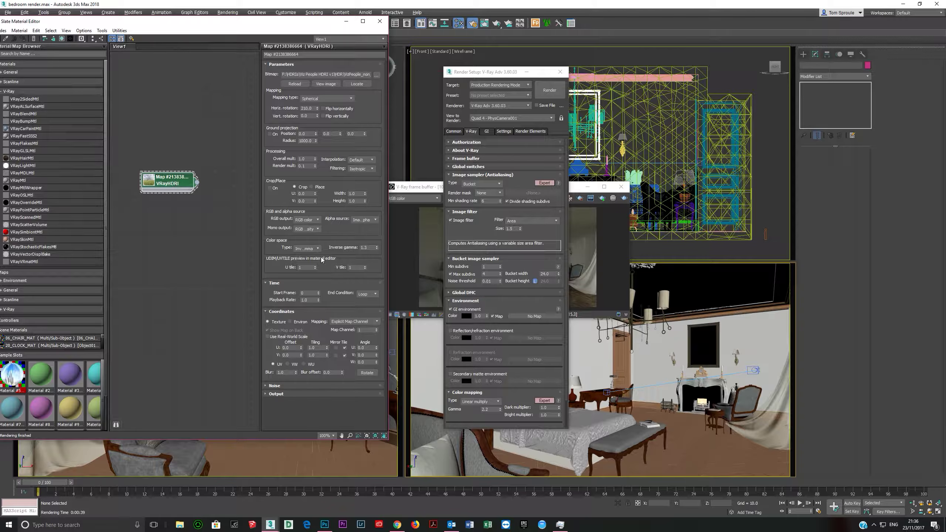
# Set the VRayHDRI map's inverse gamma to 1.1 and its render multiplier to 0.5.
pyautogui.click(374, 248)
pyautogui.press('BackSpace')
pyautogui.write('1')
pyautogui.press('Tab')
pyautogui.click(311, 166)
pyautogui.press('BackSpace')
pyautogui.write('5')
pyautogui.press('Return')
# Start another test render of the PhysCamera001 view to check the brighter HDRI, and stop it during the prepass.
pyautogui.click(644, 358)
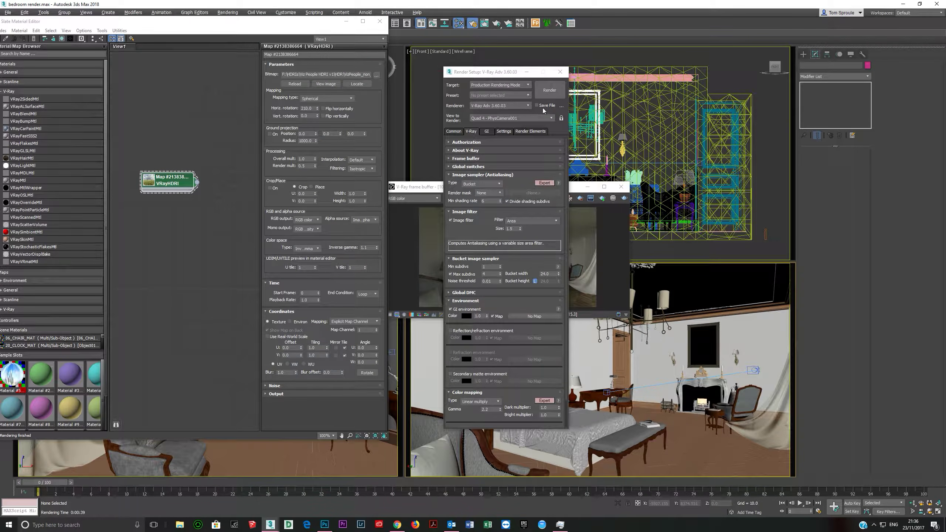
pyautogui.click(624, 198)
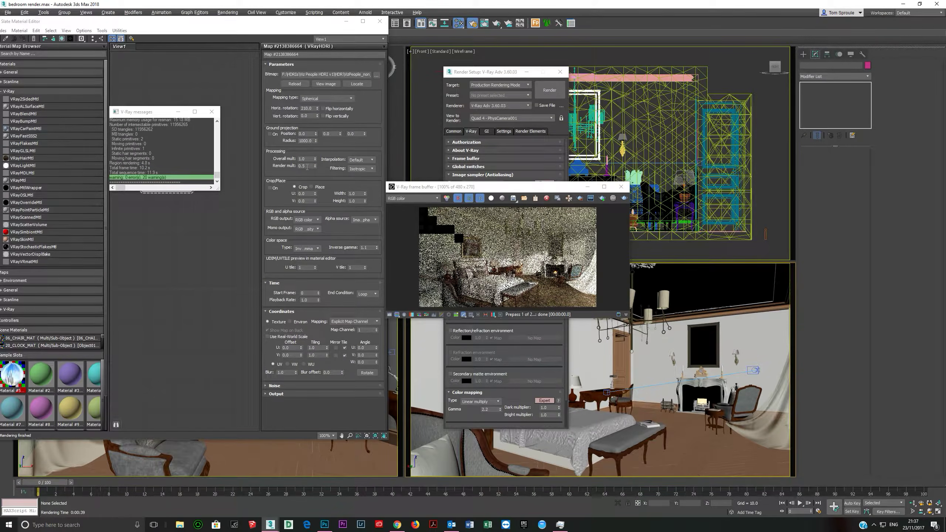
# Set the VRayHDRI map's render multiplier to 0.3 and render the PhysCamera001 view.
pyautogui.click(308, 167)
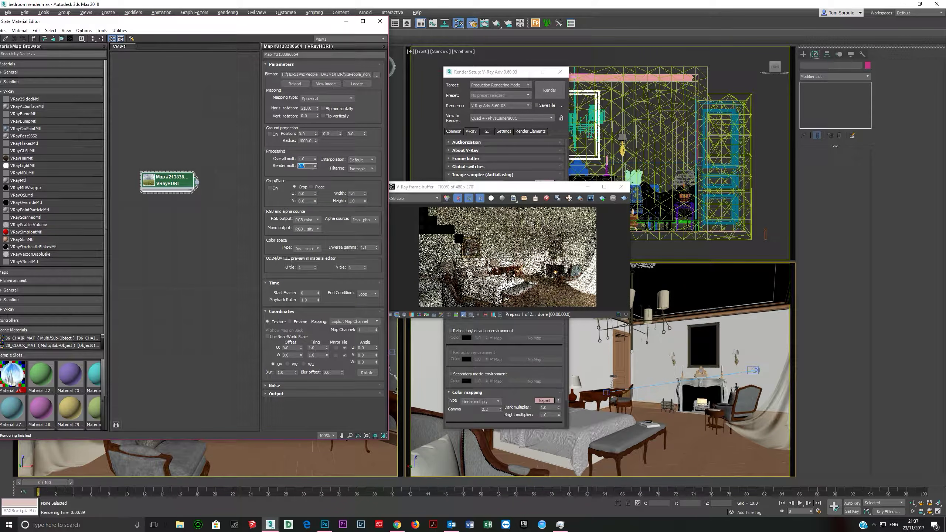
pyautogui.click(356, 234)
pyautogui.click(443, 215)
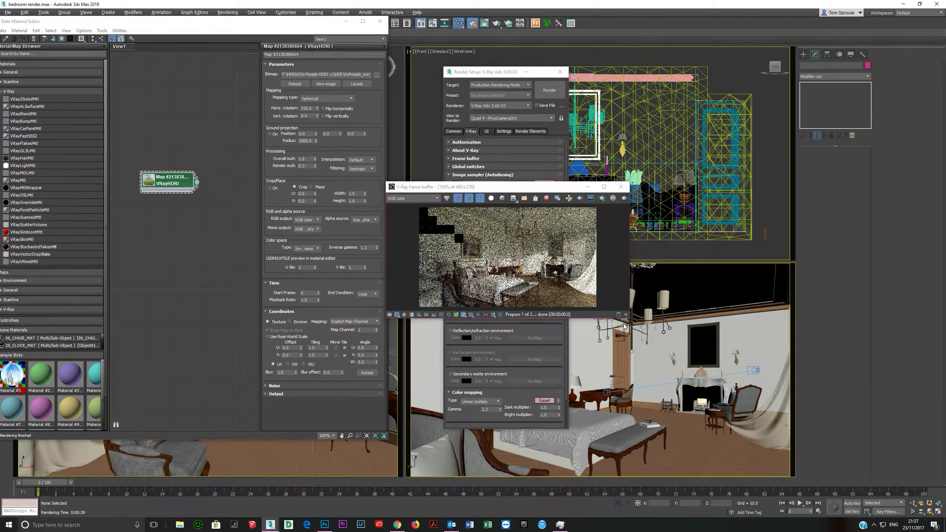
pyautogui.hotkey('shift', 'q')
pyautogui.scroll(1, 652, 346)
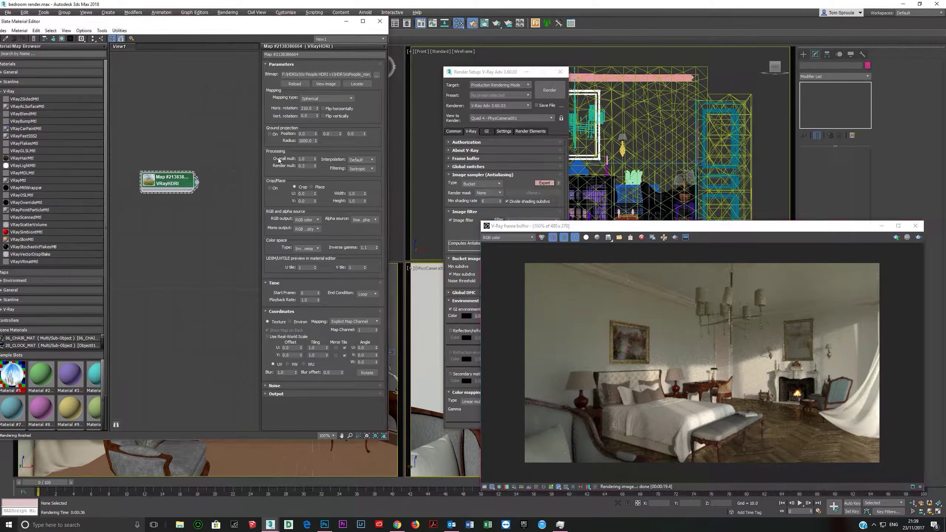
# Reset the VRayHDRI map's horizontal rotation to 0 and set its render multiplier to 1.
pyautogui.rightClick(317, 107)
pyautogui.click(308, 165)
pyautogui.write('1')
pyautogui.press('Return')
pyautogui.click(561, 229)
pyautogui.moveTo(561, 229); pyautogui.dragTo(470, 114)
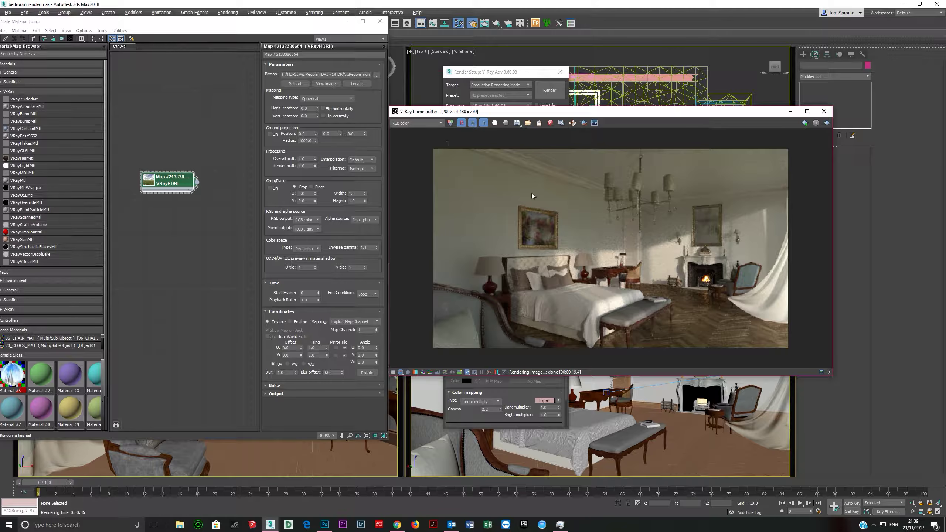
# Show the render history in the V-Ray frame buffer and save the current bedroom render to it.
pyautogui.click(483, 372)
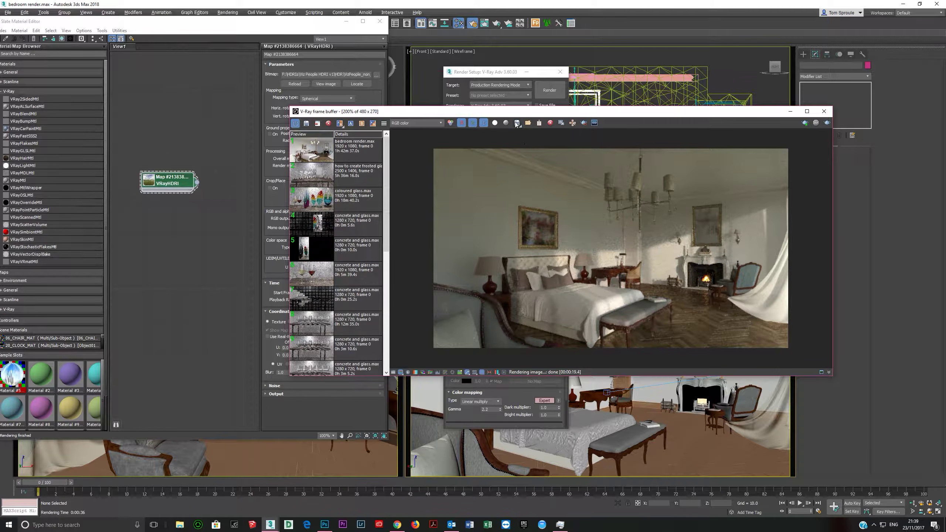
pyautogui.click(517, 123)
pyautogui.click(384, 216)
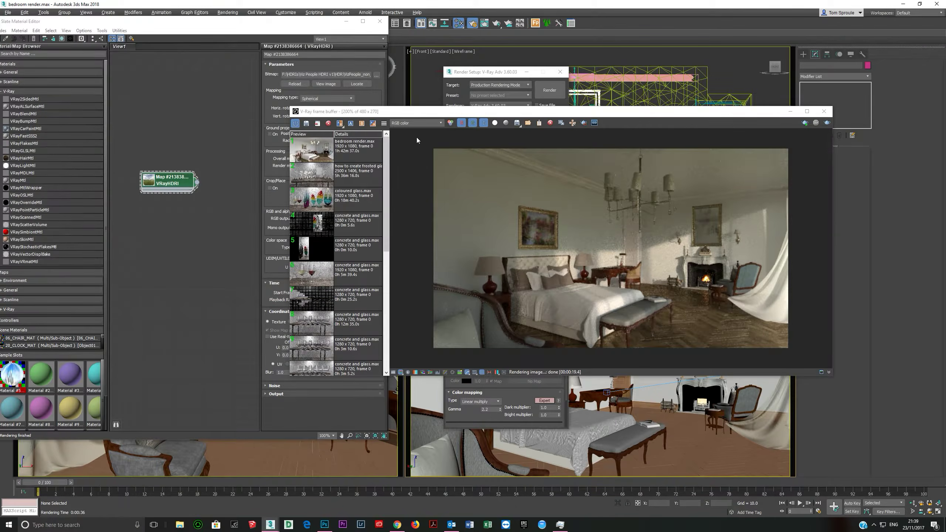
pyautogui.click(306, 123)
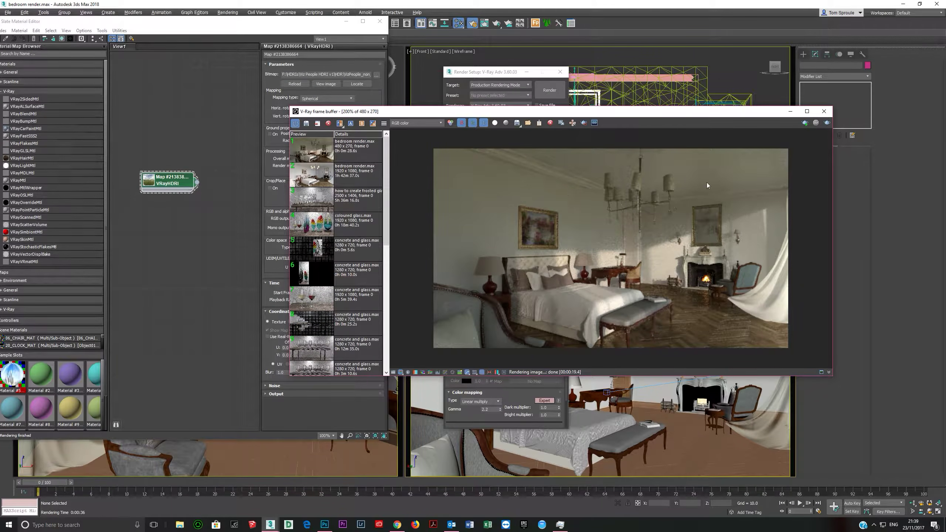
# Re-render the bedroom view with the changed HDRI settings and turn on mouse tracking for the render.
pyautogui.click(826, 124)
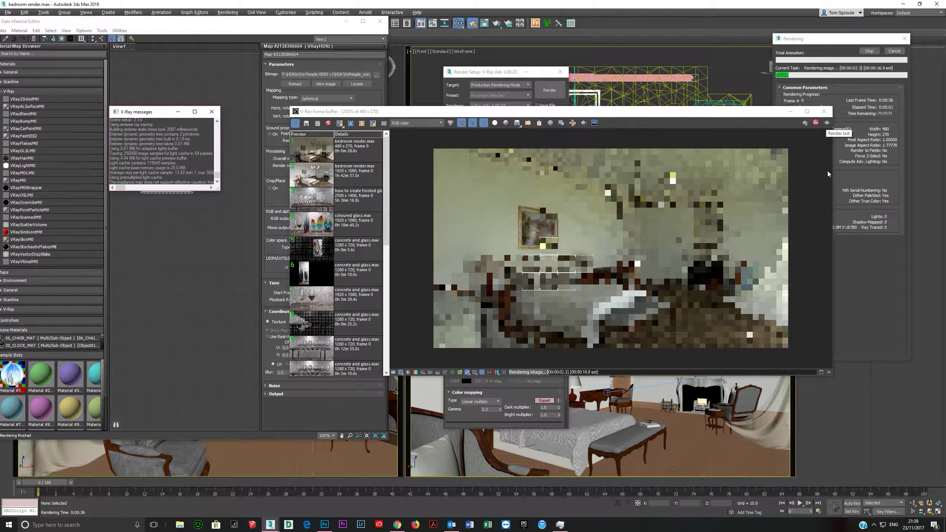
pyautogui.click(572, 123)
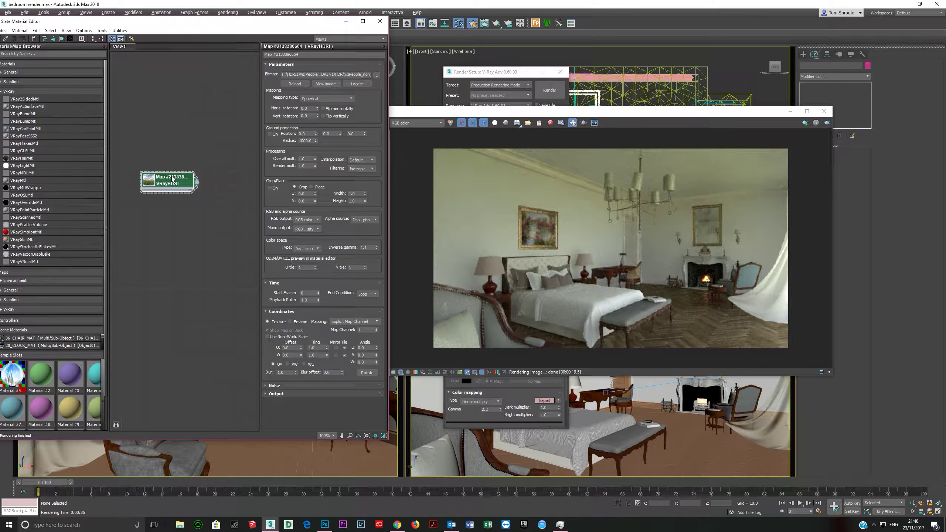
# Change the VRayHDRI map to a Color Correction map, keeping the old map as a sub-map.
pyautogui.rightClick(172, 179)
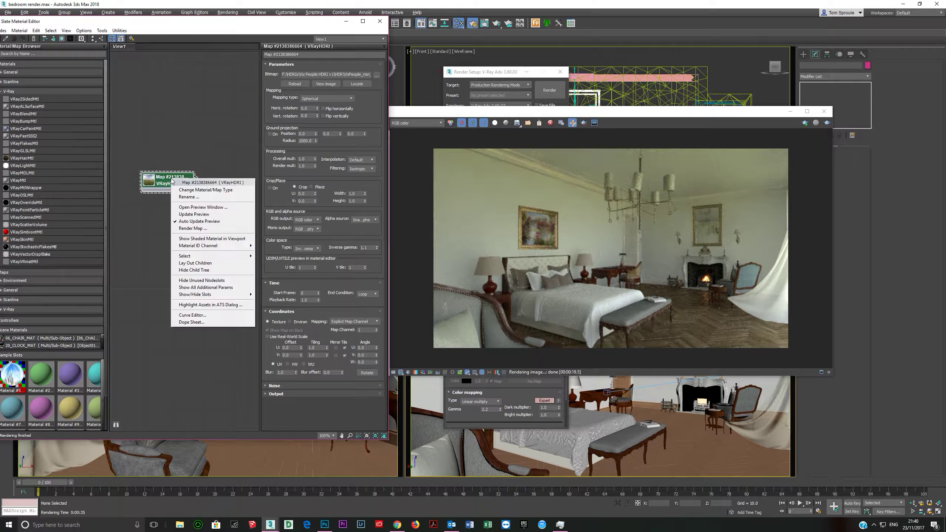
pyautogui.click(205, 190)
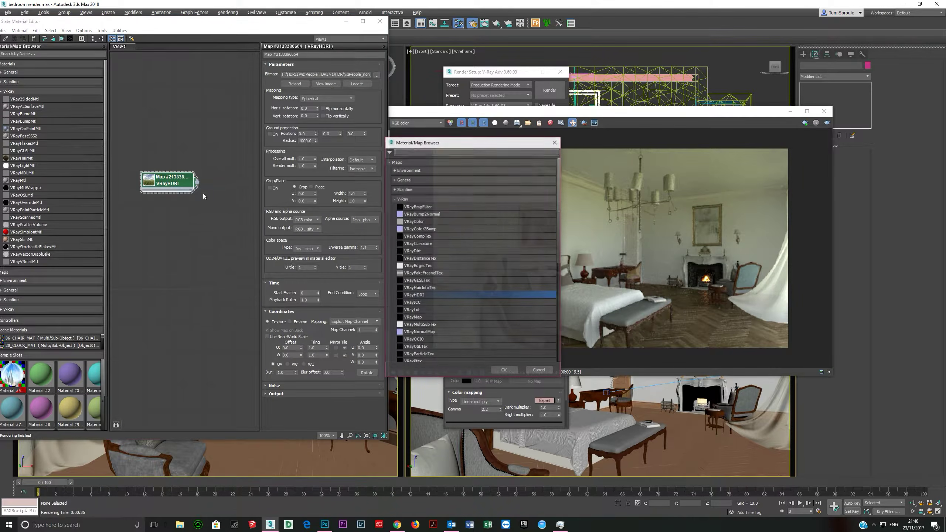
pyautogui.click(409, 198)
pyautogui.click(408, 179)
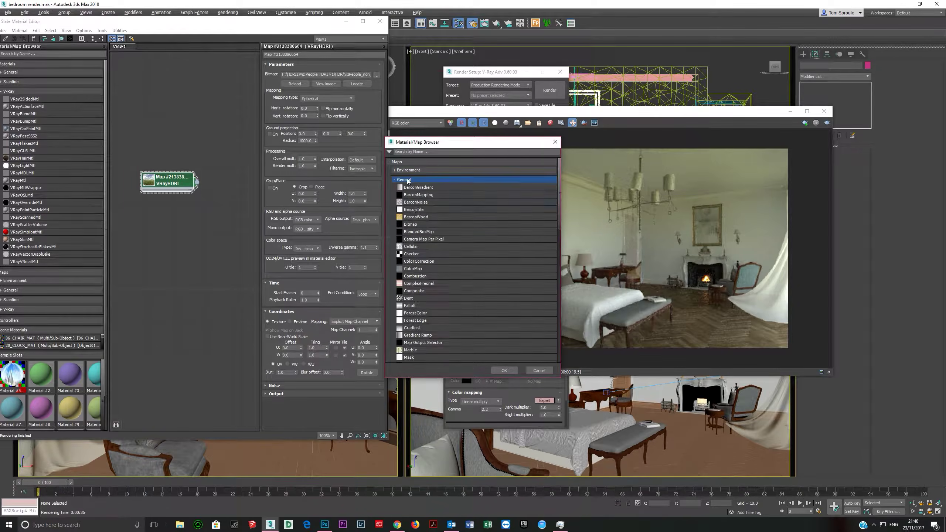
pyautogui.doubleClick(421, 261)
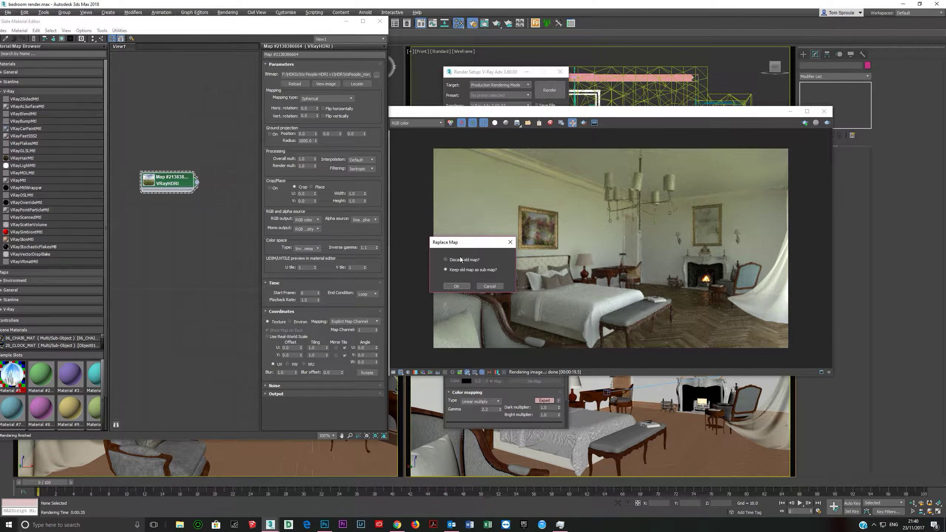
pyautogui.click(456, 286)
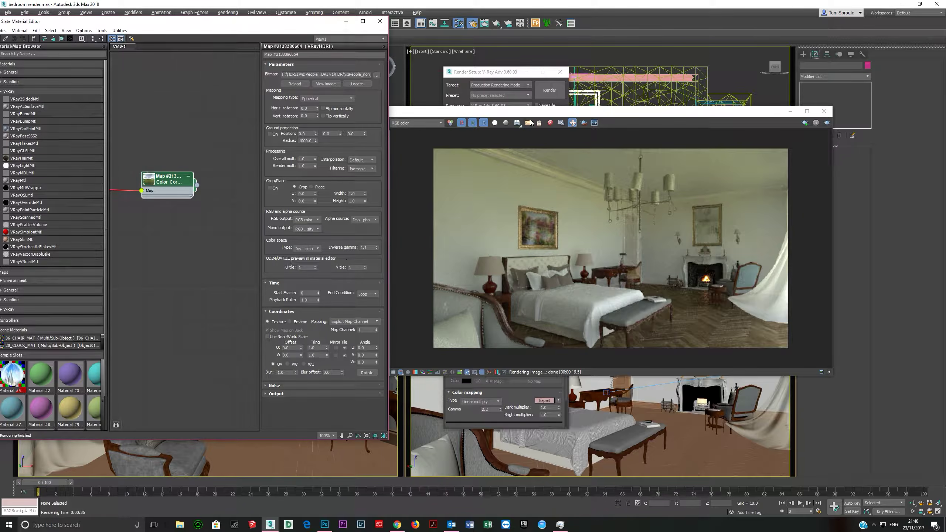
# Set the saturation of the HDRI's Color Correction map to -15.
pyautogui.moveTo(543, 112); pyautogui.dragTo(566, 139)
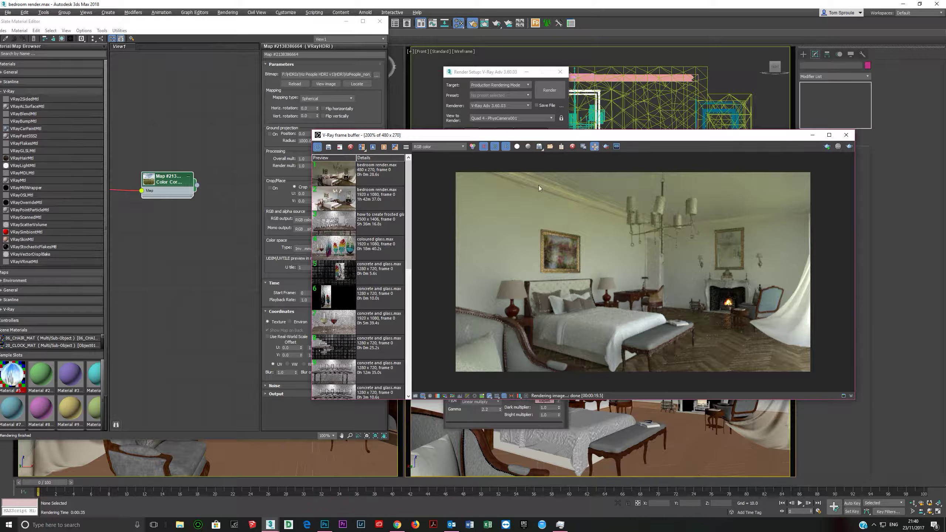
pyautogui.moveTo(699, 138); pyautogui.dragTo(753, 156)
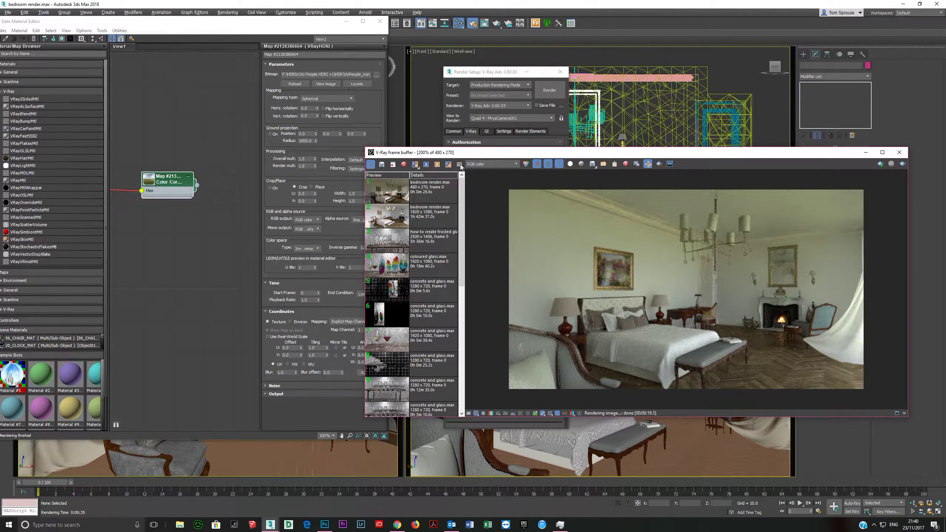
pyautogui.doubleClick(168, 182)
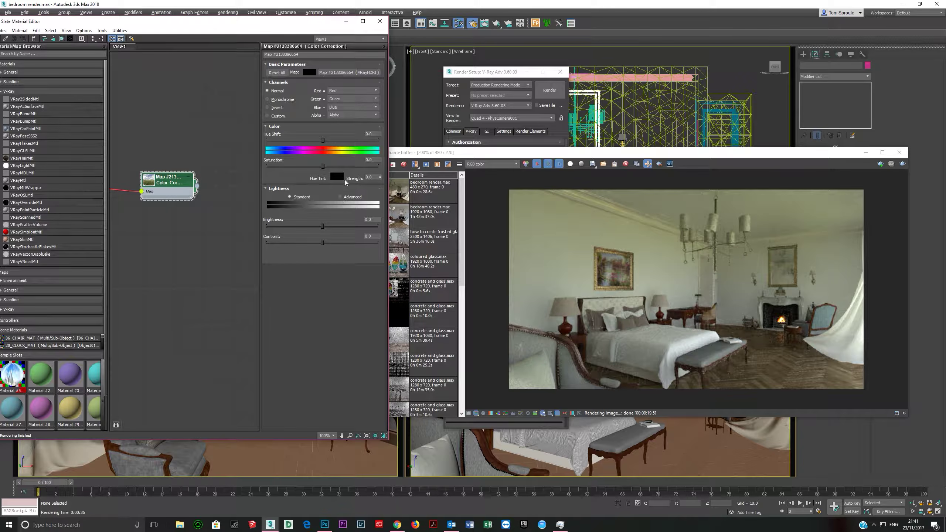
pyautogui.click(371, 160)
pyautogui.write('-15')
pyautogui.press('Return')
pyautogui.moveTo(525, 152); pyautogui.dragTo(416, 86)
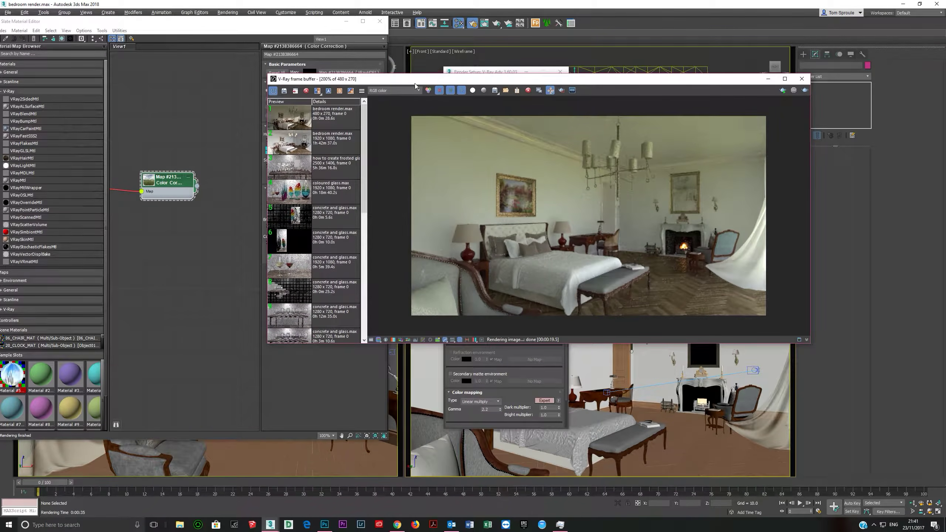
# Open the VRayHDRI map feeding the Color Correction and set its render multiplier to 2.0.
pyautogui.scroll(-1, 173, 225)
pyautogui.moveTo(173, 225); pyautogui.dragTo(289, 243, button='middle')
pyautogui.doubleClick(207, 190)
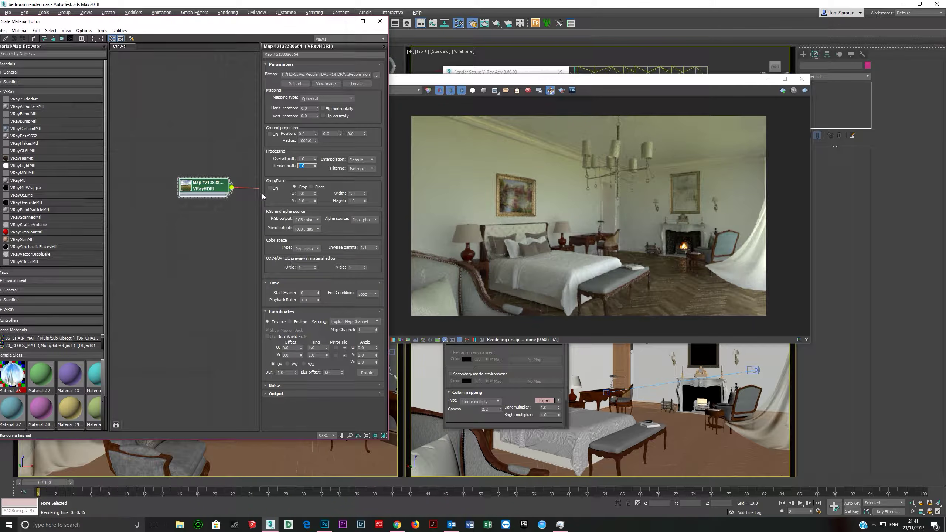
pyautogui.write('2')
pyautogui.press('Return')
# Save the current bedroom render to the frame buffer history and re-render the view with the new multiplier.
pyautogui.moveTo(611, 79); pyautogui.dragTo(521, 82)
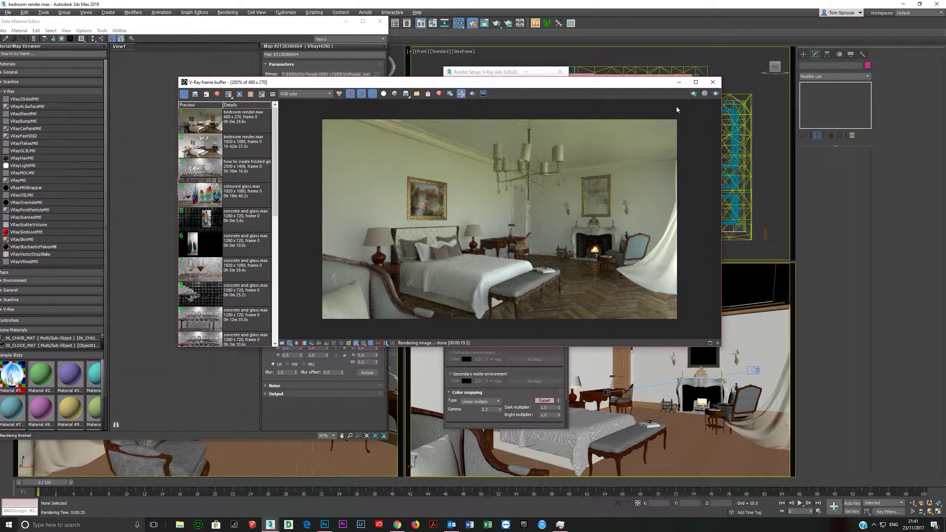
pyautogui.click(204, 95)
pyautogui.click(715, 93)
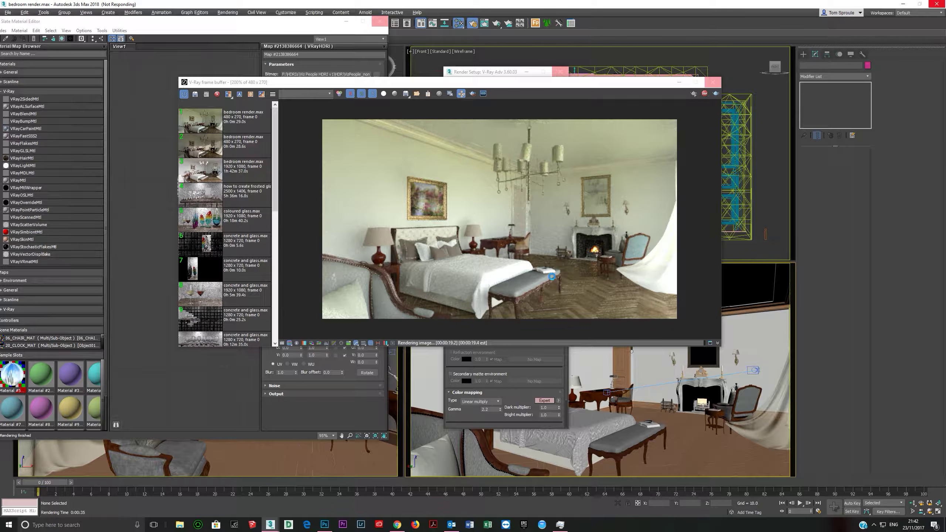
# Set the VRayHDRI map's render multiplier to 1.3.
pyautogui.moveTo(393, 85); pyautogui.dragTo(554, 145)
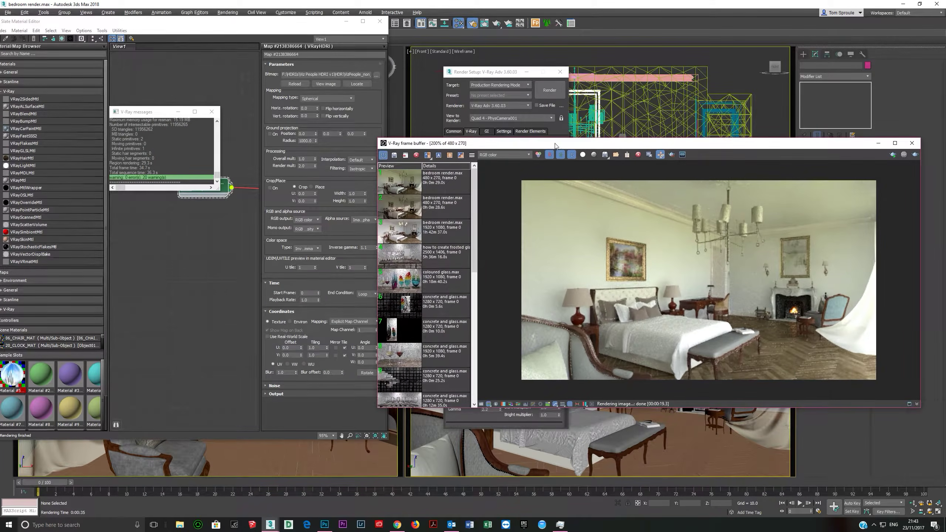
pyautogui.scroll(-1, 208, 237)
pyautogui.moveTo(207, 237); pyautogui.dragTo(168, 233, button='middle')
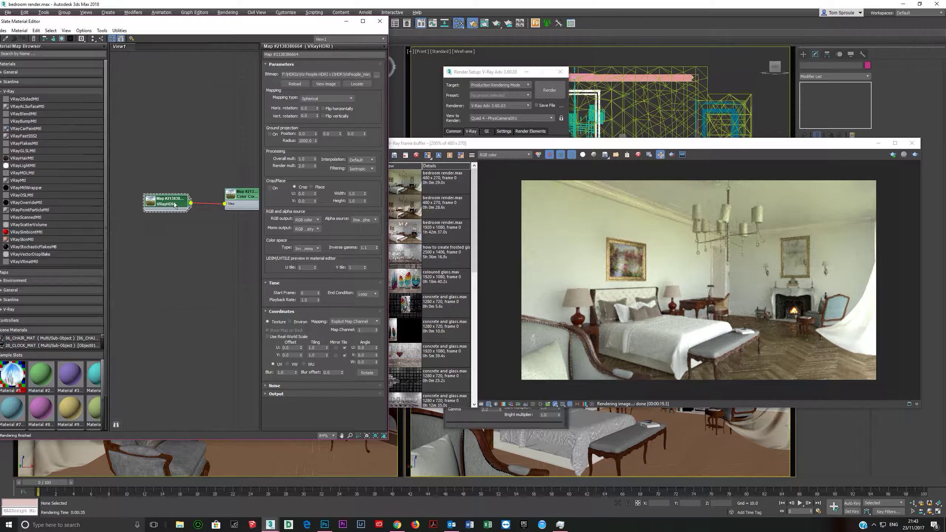
pyautogui.click(308, 166)
pyautogui.write('1.3')
pyautogui.press('Return')
# Set the Color Correction map's saturation to -25 and re-render the bedroom view.
pyautogui.moveTo(245, 198); pyautogui.dragTo(173, 198, button='middle')
pyautogui.doubleClick(172, 198)
pyautogui.click(371, 160)
pyautogui.write('-25')
pyautogui.press('Return')
pyautogui.moveTo(668, 144); pyautogui.dragTo(508, 124)
pyautogui.click(751, 133)
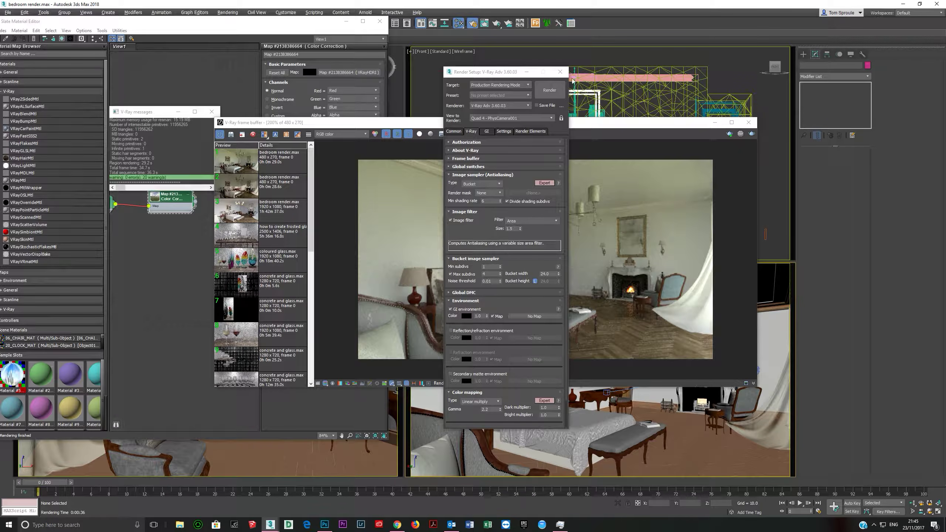
# Close the Render Setup, V-Ray frame buffer, V-Ray messages and Slate Material Editor windows.
pyautogui.click(560, 71)
pyautogui.click(749, 122)
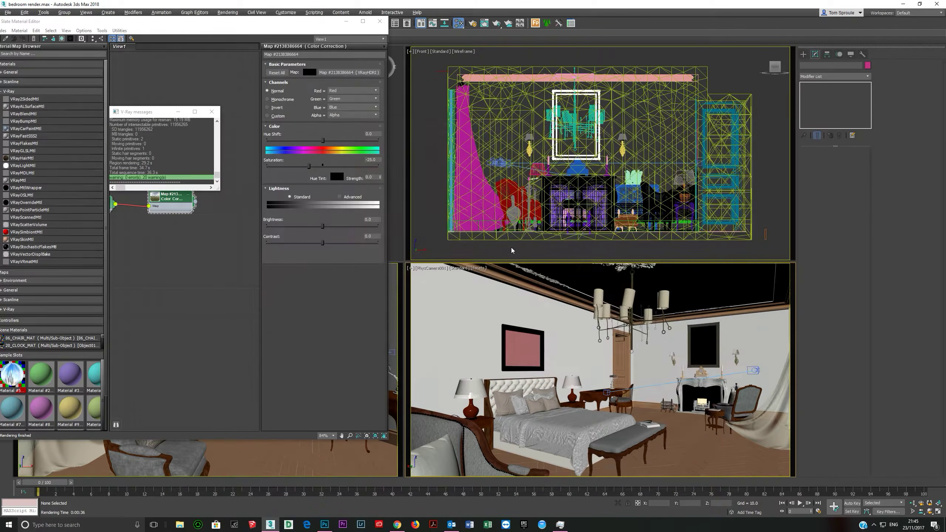
pyautogui.click(211, 112)
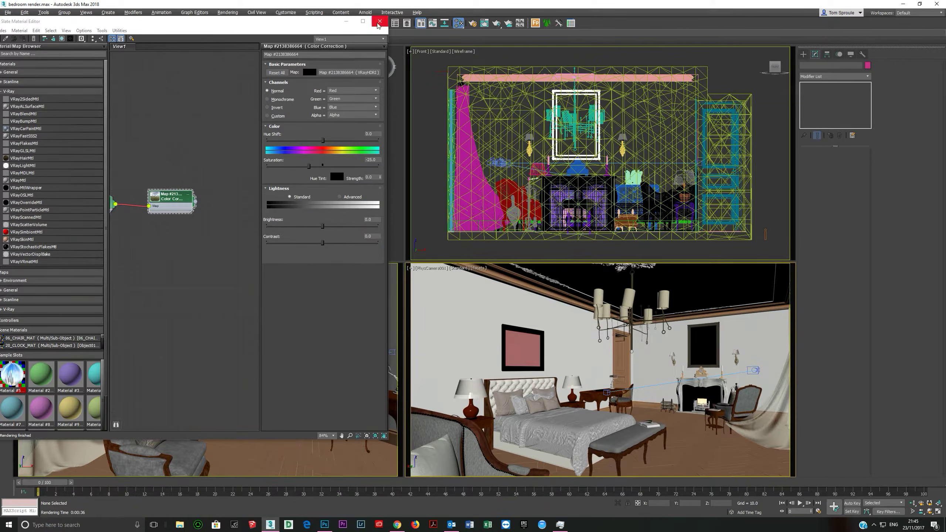
pyautogui.click(379, 21)
pyautogui.click(293, 199)
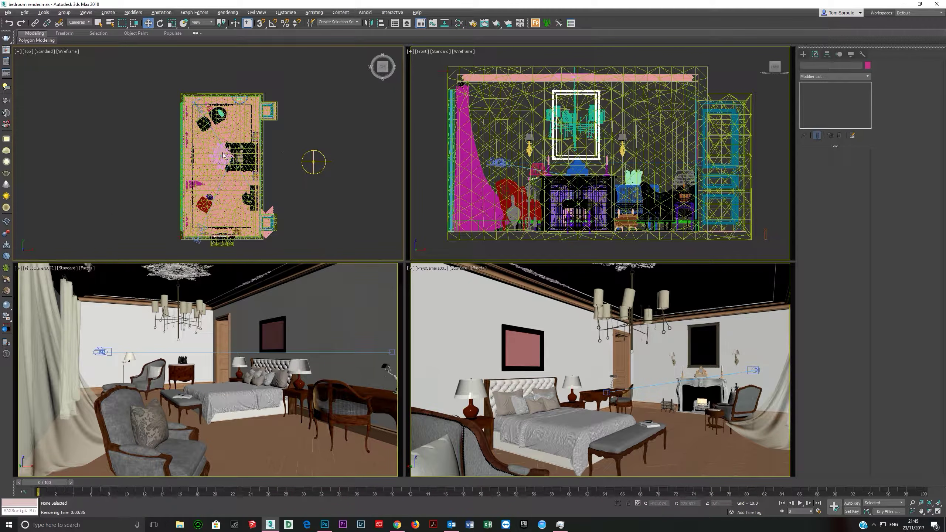
# Set the selection filter to All and isolate the chandelier, wall lights, bedside lamps, desk lamp and floor lamp.
pyautogui.click(607, 315)
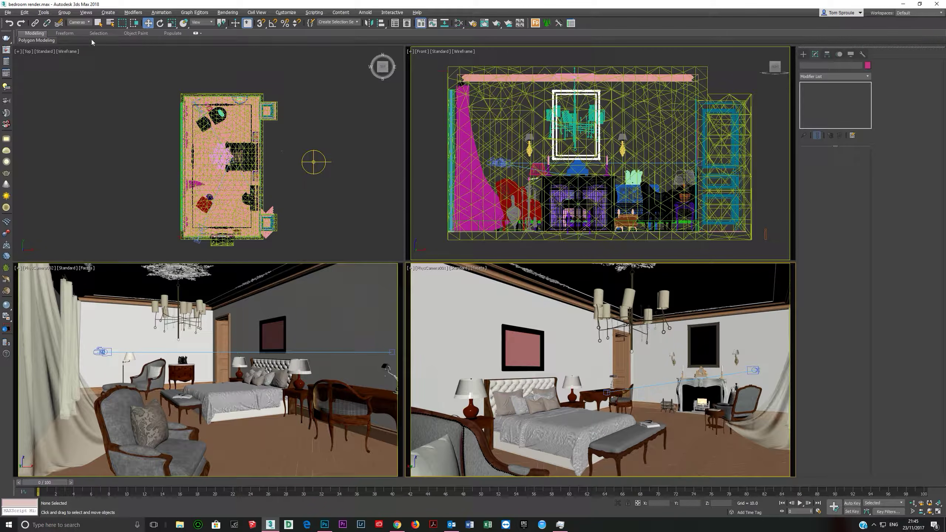
pyautogui.click(79, 21)
pyautogui.click(78, 29)
pyautogui.click(629, 299)
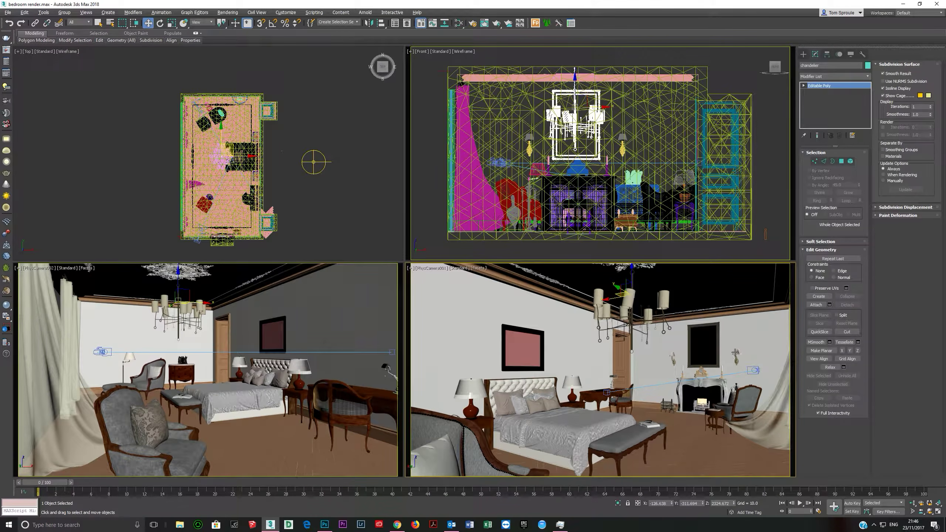
pyautogui.moveTo(736, 352); pyautogui.dragTo(674, 356)
pyautogui.keyDown('ctrl'); pyautogui.click(468, 386); pyautogui.keyUp('ctrl')
pyautogui.keyDown('ctrl'); pyautogui.click(569, 384); pyautogui.keyUp('ctrl')
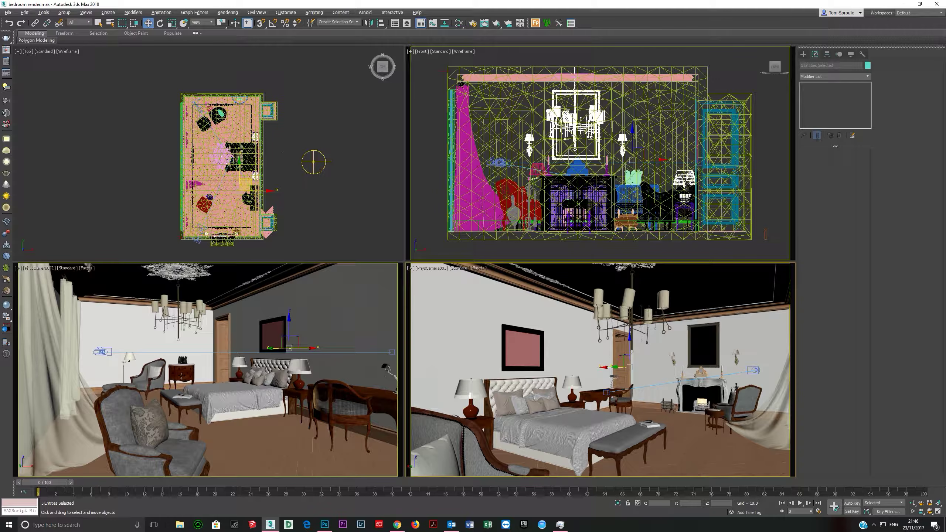
pyautogui.keyDown('ctrl'); pyautogui.click(386, 367); pyautogui.keyUp('ctrl')
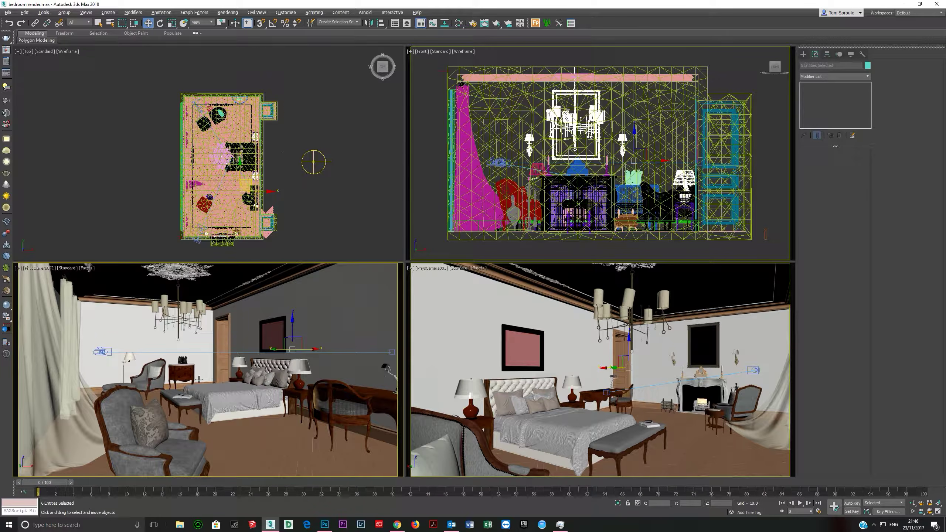
pyautogui.keyDown('ctrl'); pyautogui.click(131, 357); pyautogui.keyUp('ctrl')
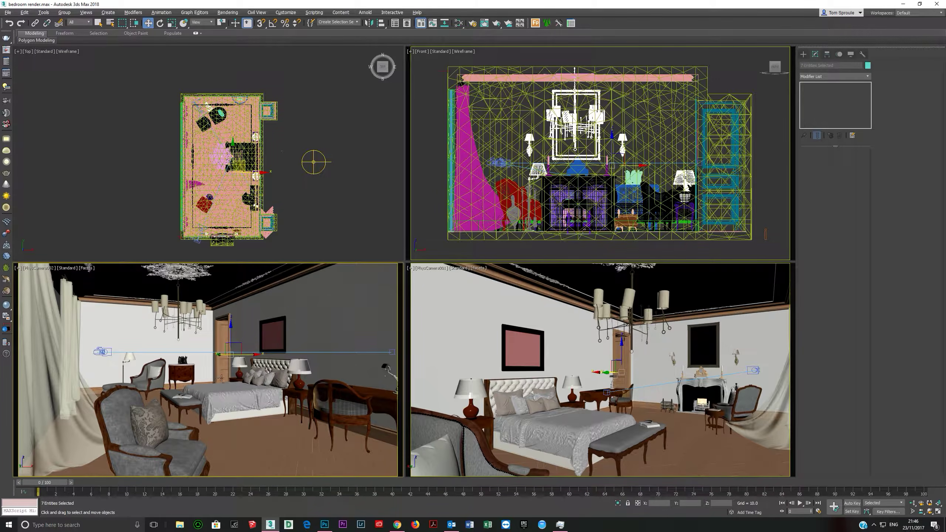
pyautogui.hotkey('alt', 'q')
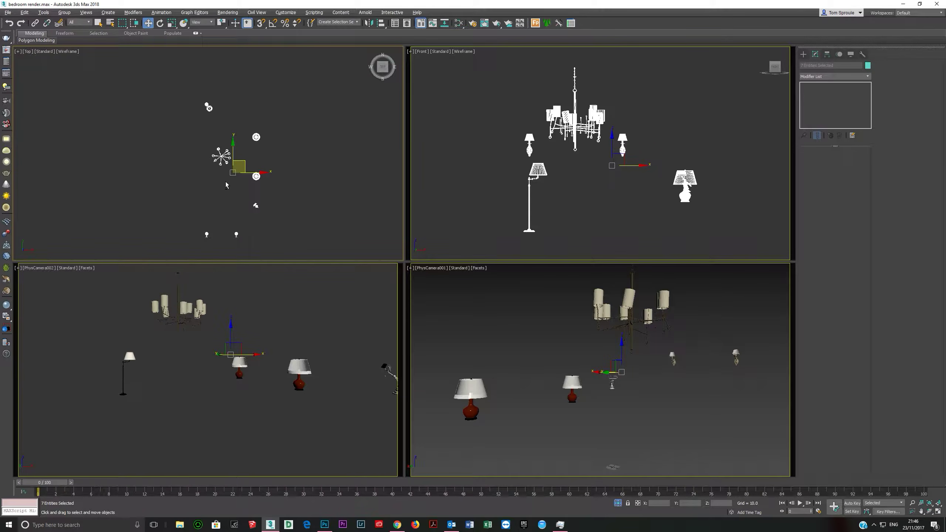
# Create a VRayLight over a chandelier shade in the maximized Top view and change its type to Sphere.
pyautogui.hotkey('alt', 'w')
pyautogui.click(415, 338)
pyautogui.scroll(5, 439, 266)
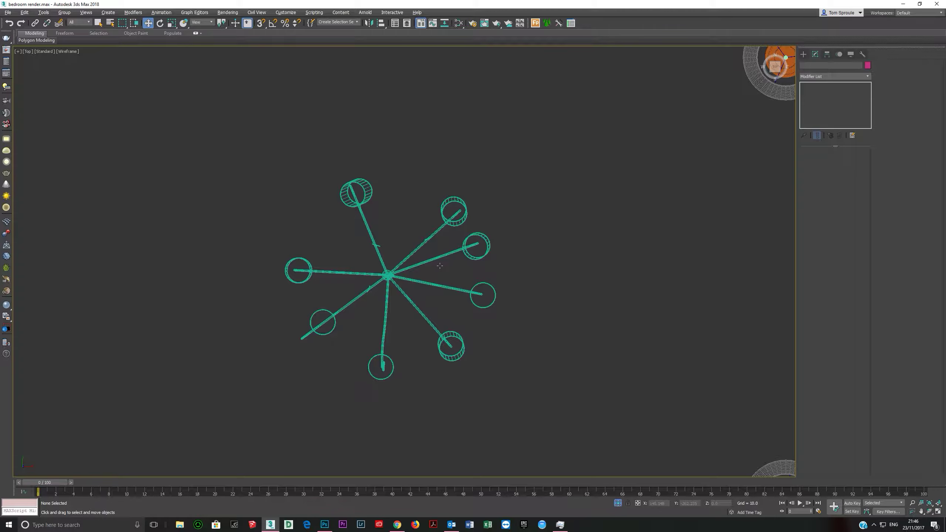
pyautogui.click(803, 54)
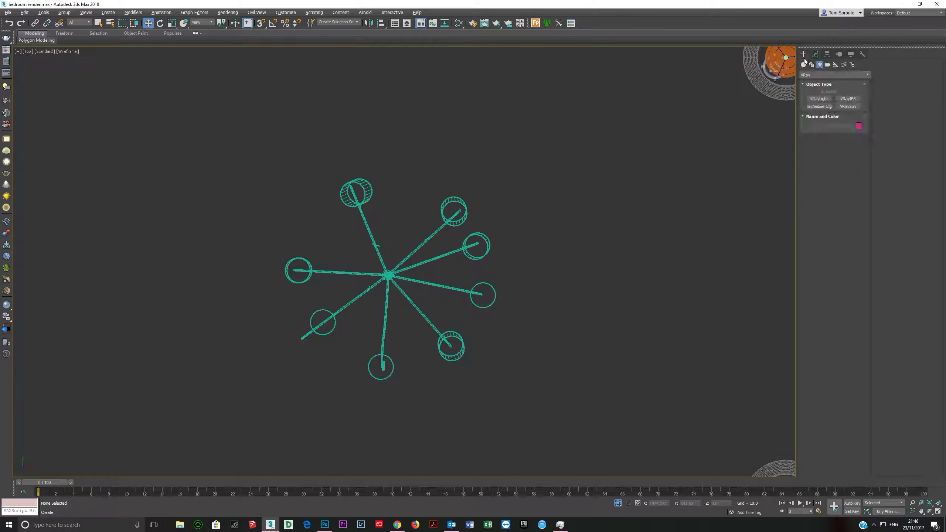
pyautogui.click(819, 99)
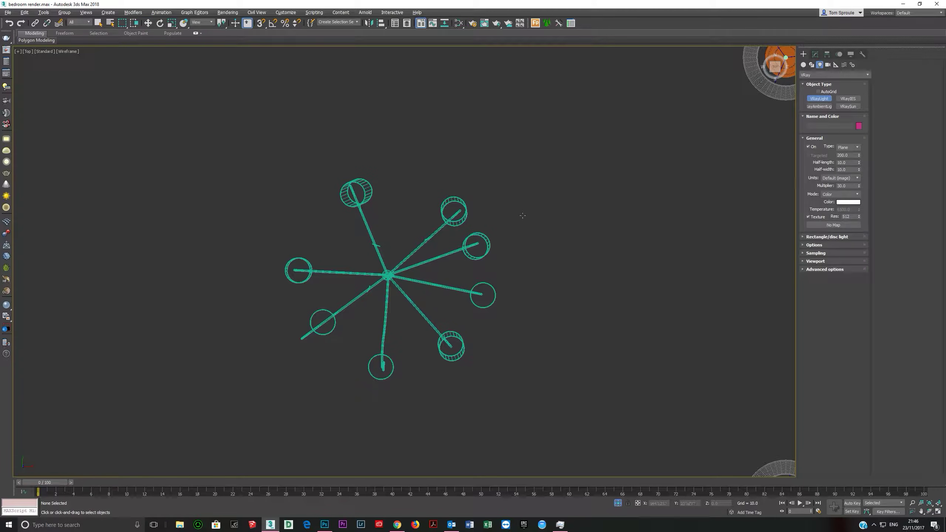
pyautogui.moveTo(469, 239); pyautogui.dragTo(485, 254)
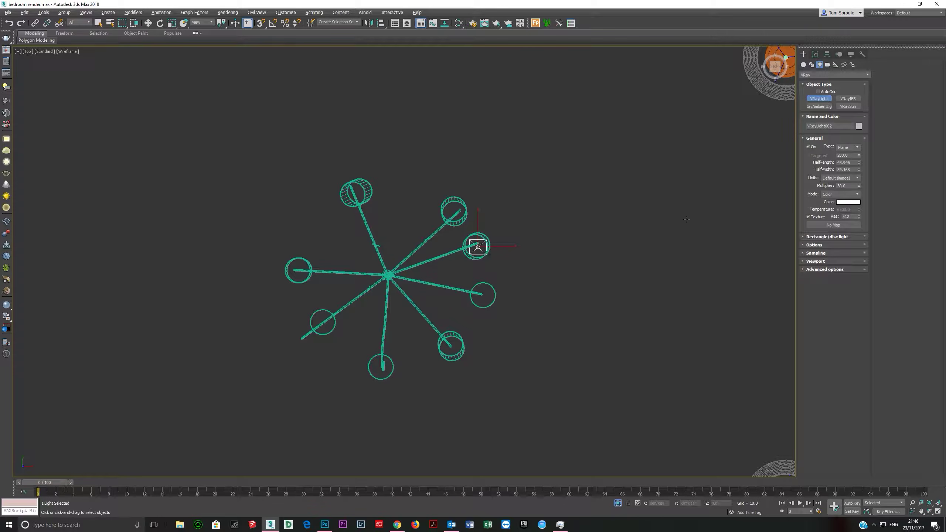
pyautogui.click(851, 147)
pyautogui.click(842, 164)
# Make the sphere light invisible and turn off Affect reflections in its options.
pyautogui.click(817, 245)
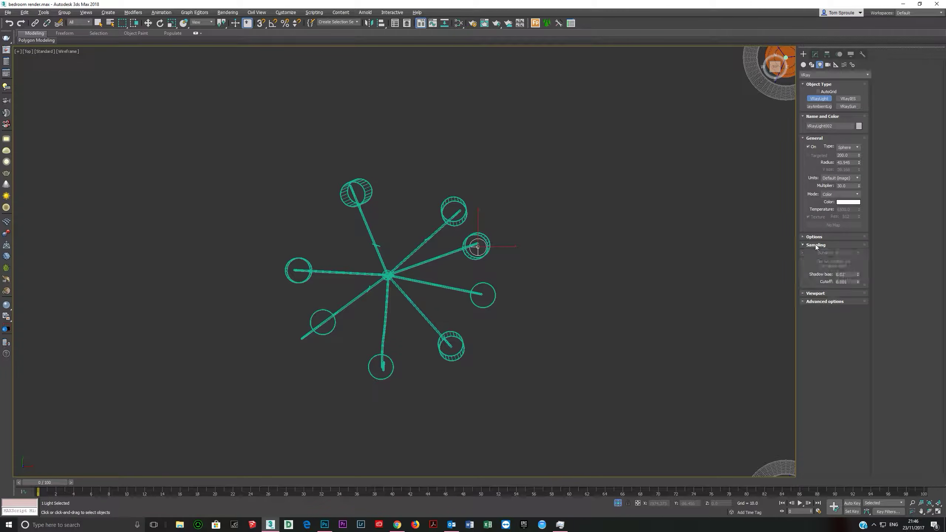
pyautogui.click(814, 237)
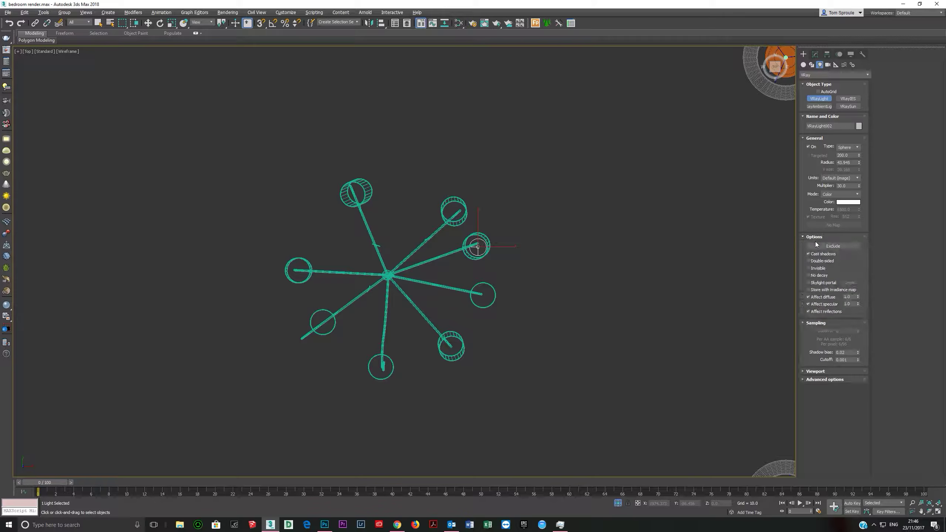
pyautogui.click(814, 269)
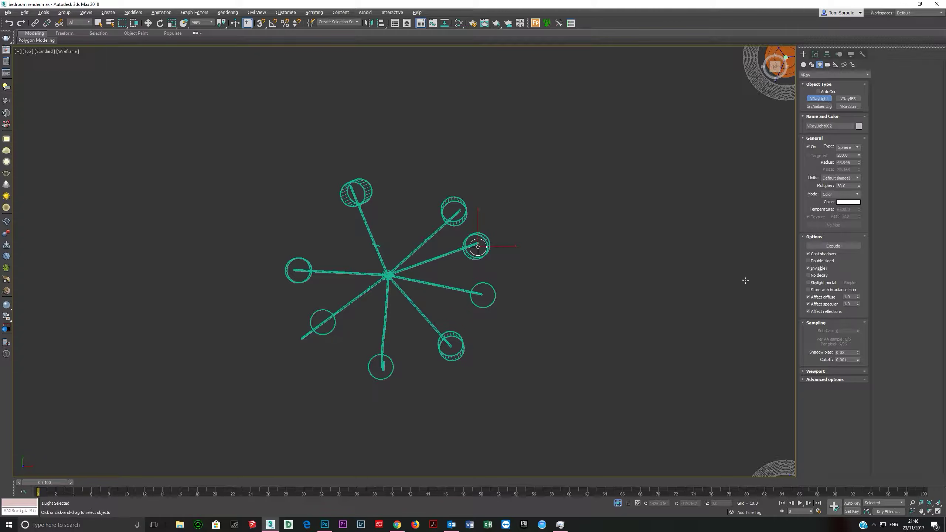
pyautogui.click(812, 312)
pyautogui.scroll(-2, 496, 257)
pyautogui.scroll(-2, 509, 248)
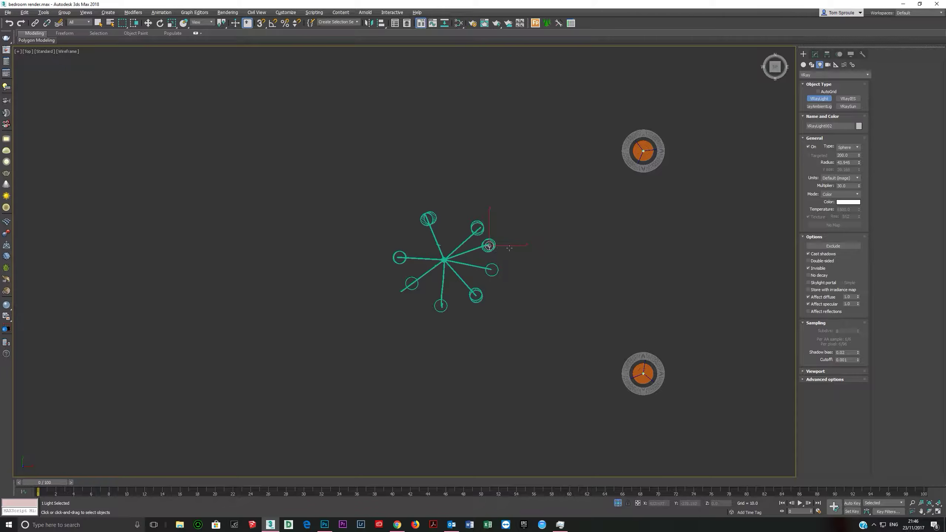
# Set the sphere light's radius to 25.0 so it fits inside the chandelier shade.
pyautogui.scroll(3, 501, 241)
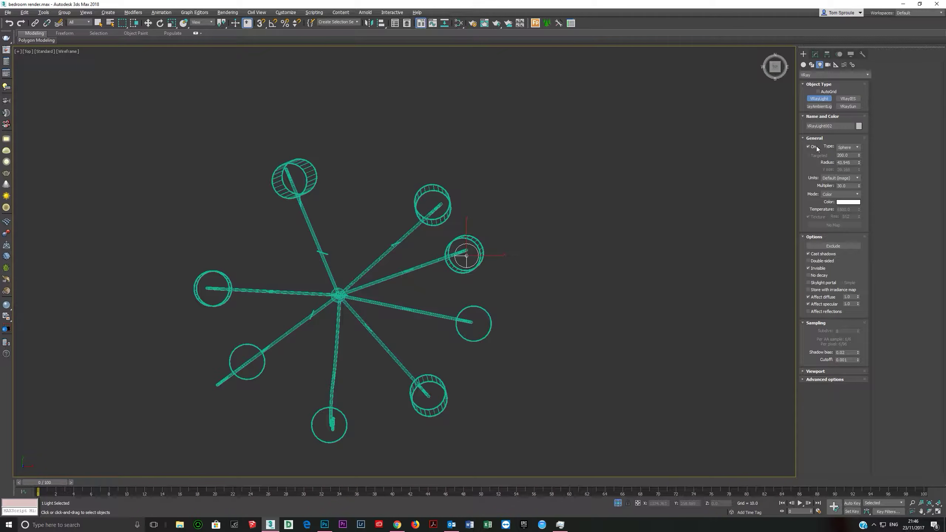
pyautogui.moveTo(851, 163); pyautogui.dragTo(783, 165)
pyautogui.write('25')
pyautogui.press('Return')
pyautogui.scroll(-5, 473, 256)
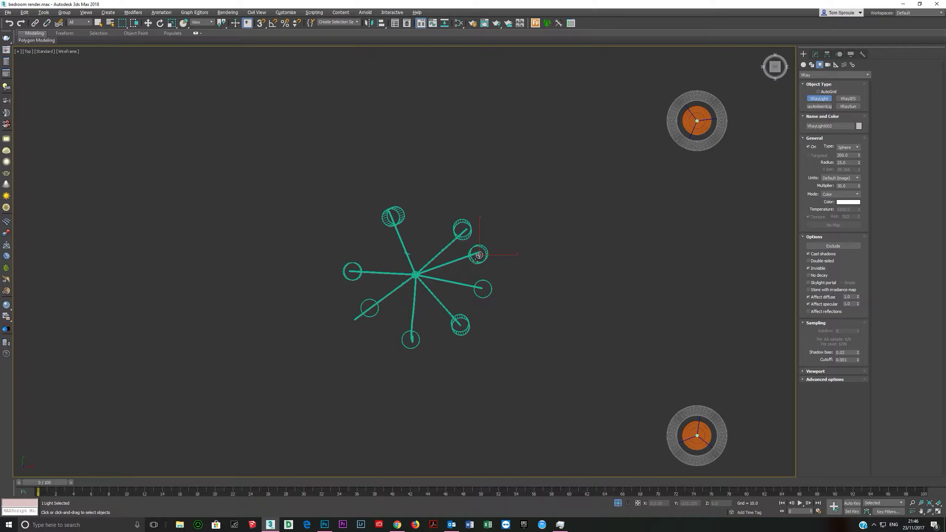
pyautogui.scroll(5, 480, 255)
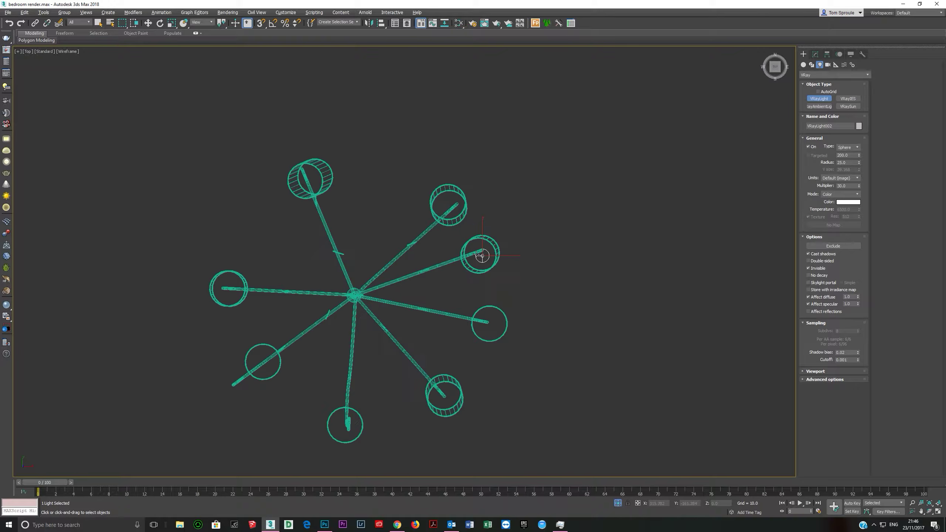
# Rename the sphere light to "Chandelier light".
pyautogui.click(815, 54)
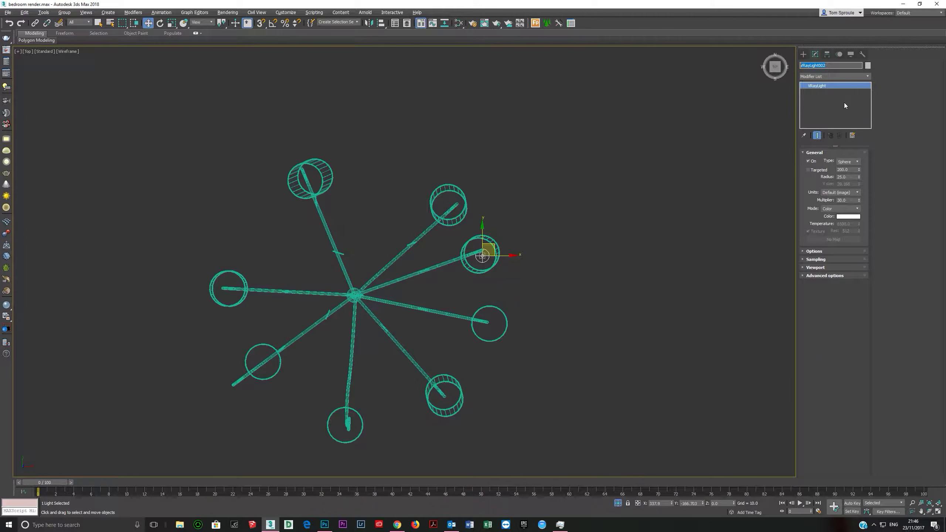
pyautogui.write('Chandl')
pyautogui.write('lier light')
pyautogui.press('Return')
pyautogui.scroll(-1, 462, 253)
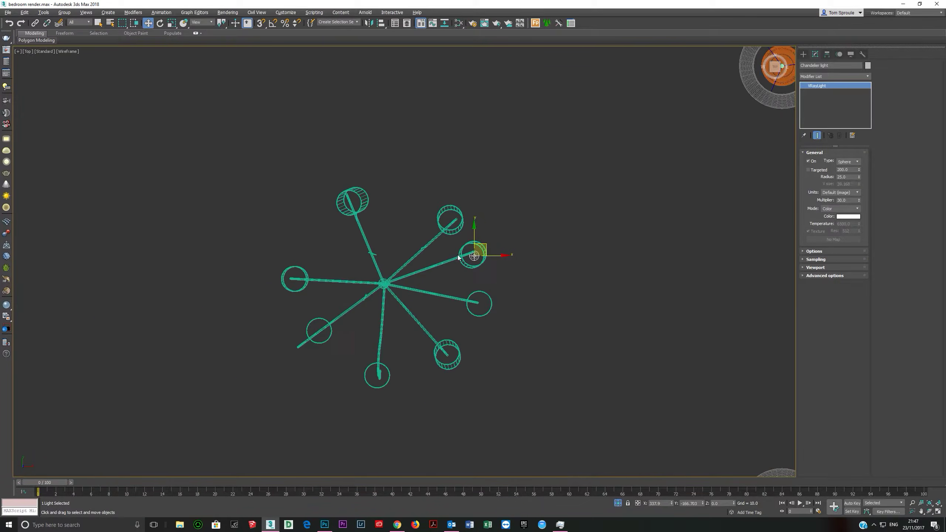
# Clone the chandelier light onto five more chandelier shades in the Top view, discarding any accidental copy of the chandelier.
pyautogui.scroll(2, 468, 249)
pyautogui.keyDown('shift'); pyautogui.moveTo(489, 250); pyautogui.dragTo(445, 183); pyautogui.keyUp('shift')
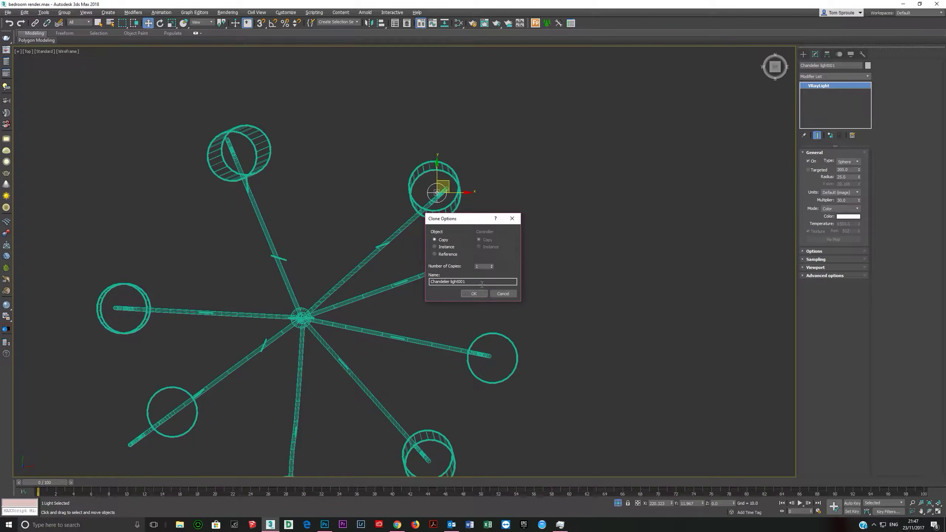
pyautogui.click(474, 294)
pyautogui.moveTo(461, 235); pyautogui.dragTo(501, 197, button='middle')
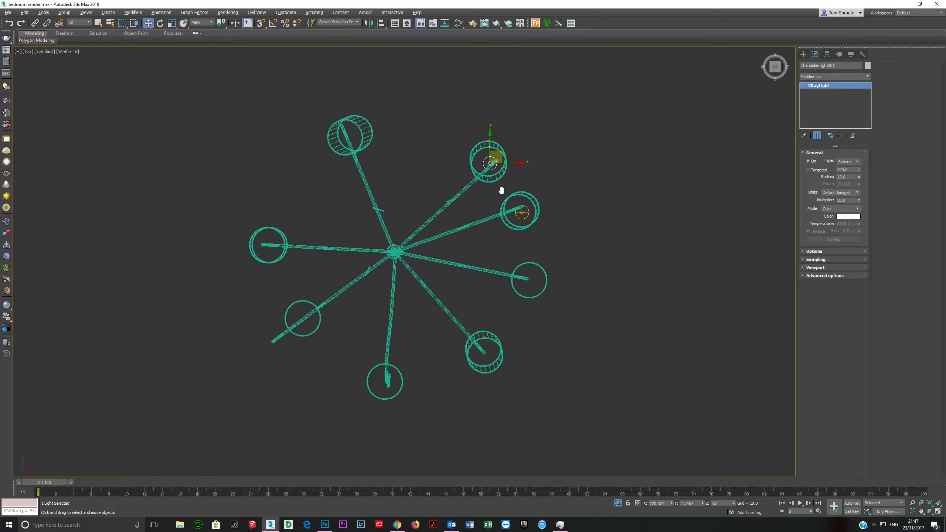
pyautogui.scroll(-3, 502, 145)
pyautogui.moveTo(502, 142)
pyautogui.keyDown('shift'); pyautogui.mouseDown()
pyautogui.moveTo(408, 120)
pyautogui.moveTo(349, 203)
pyautogui.moveTo(374, 263)
pyautogui.moveTo(460, 311)
pyautogui.mouseUp(); pyautogui.keyUp('shift')
pyautogui.click(474, 294)
pyautogui.click(473, 294)
pyautogui.click(473, 294)
pyautogui.click(473, 294)
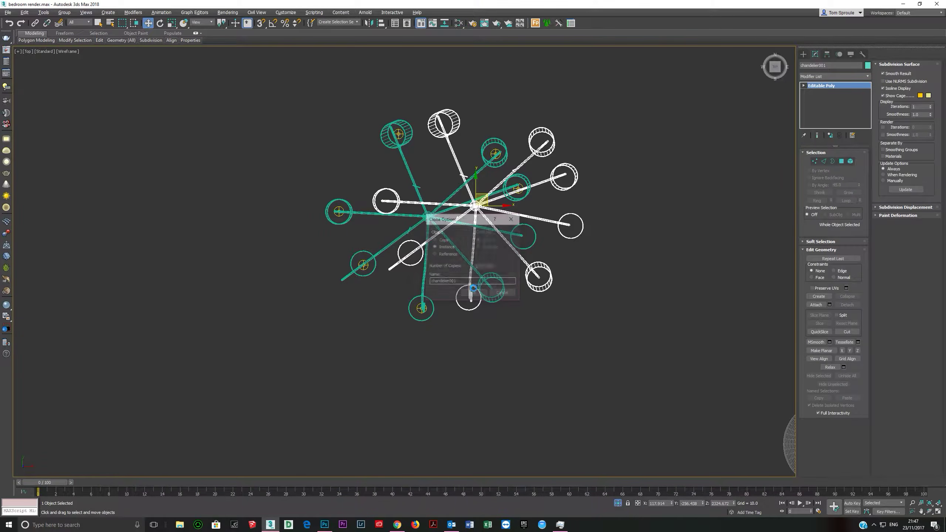
pyautogui.click(496, 297)
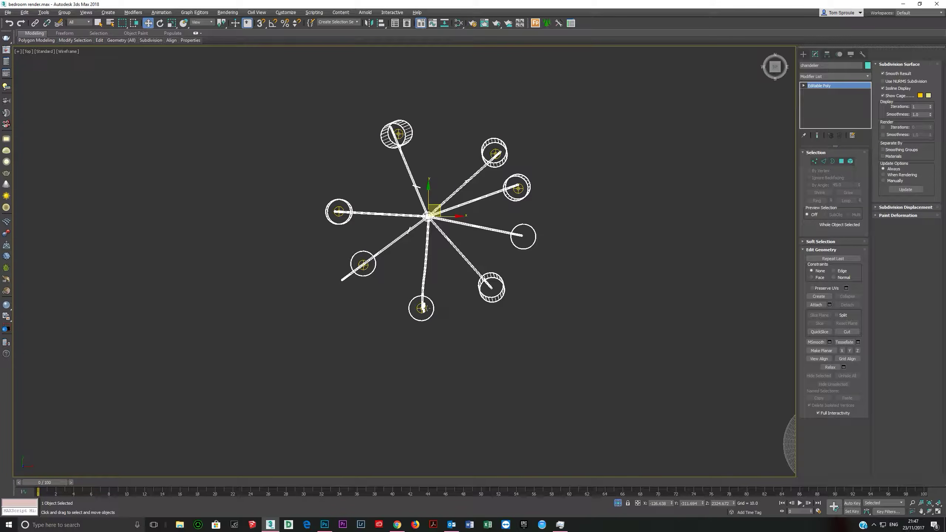
# Clone the light from the lowest shade onto the two chandelier shades that still have none.
pyautogui.click(431, 310)
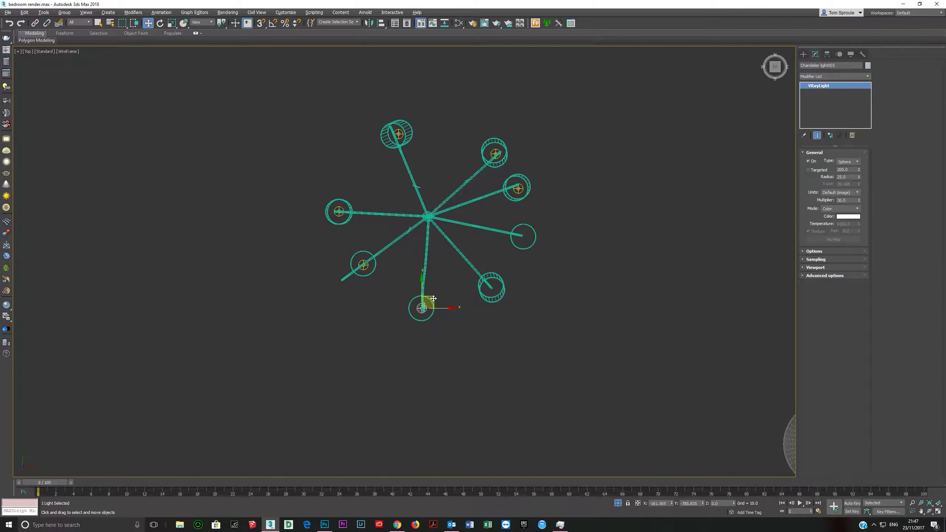
pyautogui.moveTo(437, 296)
pyautogui.keyDown('shift'); pyautogui.mouseDown()
pyautogui.moveTo(503, 278)
pyautogui.moveTo(535, 225)
pyautogui.mouseUp(); pyautogui.keyUp('shift')
pyautogui.click(471, 293)
pyautogui.click(471, 294)
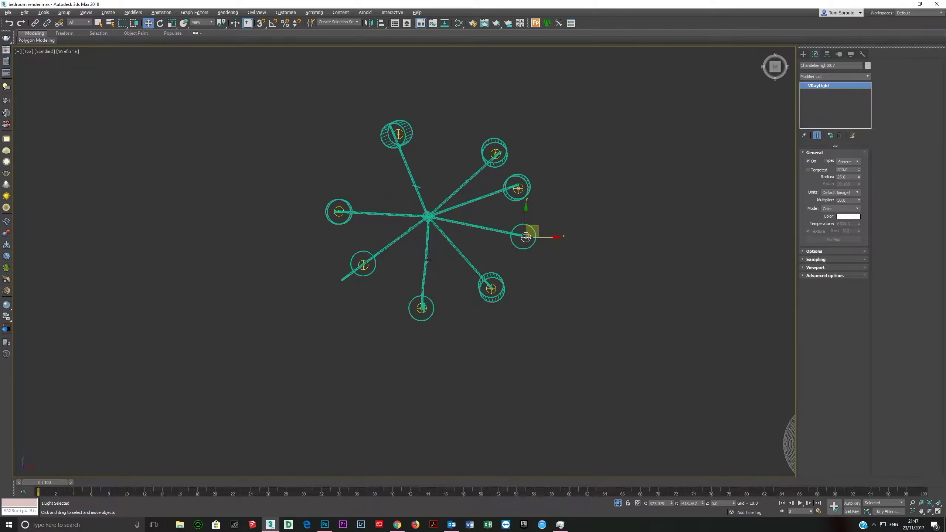
# Select all eight chandelier lights in the Front view and raise them from the floor to the height of the chandelier shades.
pyautogui.press('f')
pyautogui.scroll(-10, 421, 291)
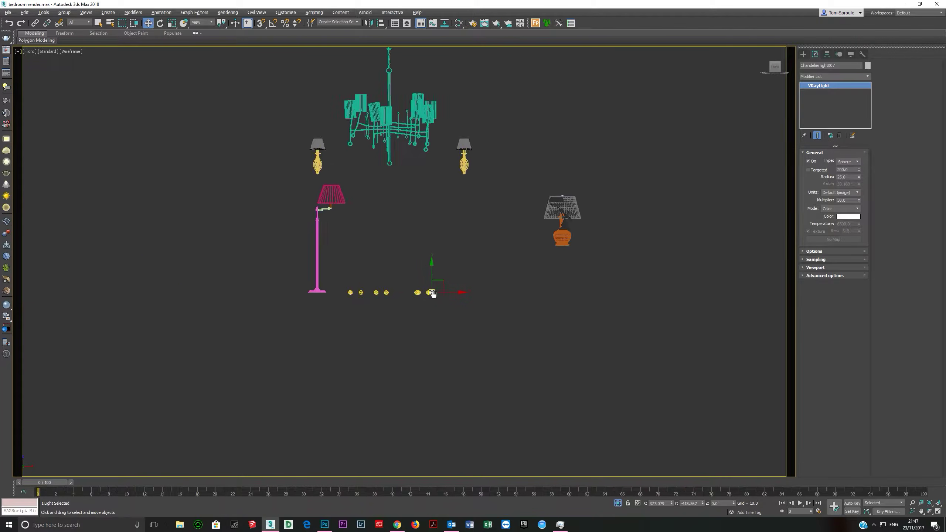
pyautogui.moveTo(429, 304); pyautogui.dragTo(373, 284)
pyautogui.moveTo(411, 280); pyautogui.dragTo(410, 165)
pyautogui.scroll(5, 409, 164)
pyautogui.moveTo(421, 180)
pyautogui.keyDown('alt'); pyautogui.mouseDown(button='middle')
pyautogui.moveTo(444, 213)
pyautogui.moveTo(459, 211)
pyautogui.moveTo(422, 174)
pyautogui.mouseUp(button='middle'); pyautogui.keyUp('alt')
pyautogui.scroll(-2, 460, 209)
pyautogui.moveTo(419, 171); pyautogui.dragTo(416, 157)
pyautogui.keyDown('alt'); pyautogui.moveTo(413, 172); pyautogui.dragTo(391, 183, button='middle'); pyautogui.keyUp('alt')
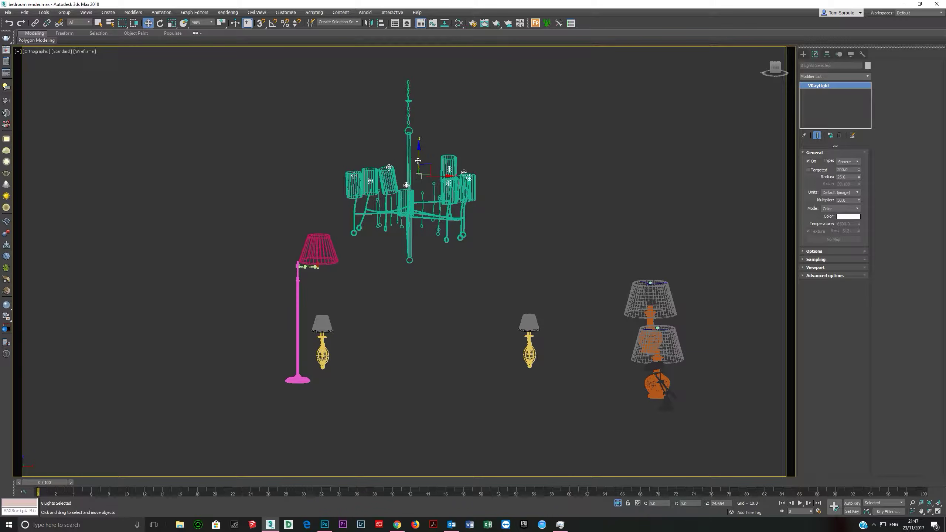
# Restrict the selection filter to Lights so that the chandelier model cannot be picked by accident.
pyautogui.scroll(2, 384, 167)
pyautogui.scroll(5, 385, 167)
pyautogui.click(403, 168)
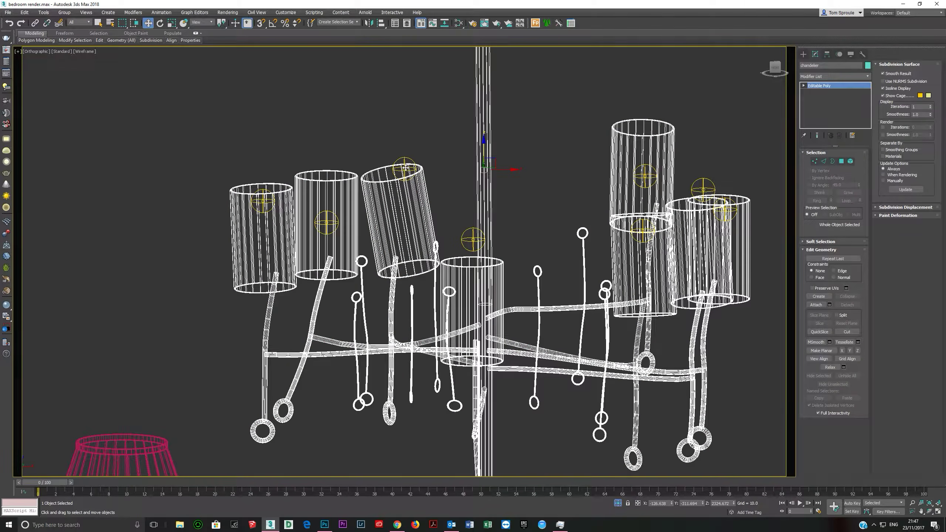
pyautogui.click(80, 23)
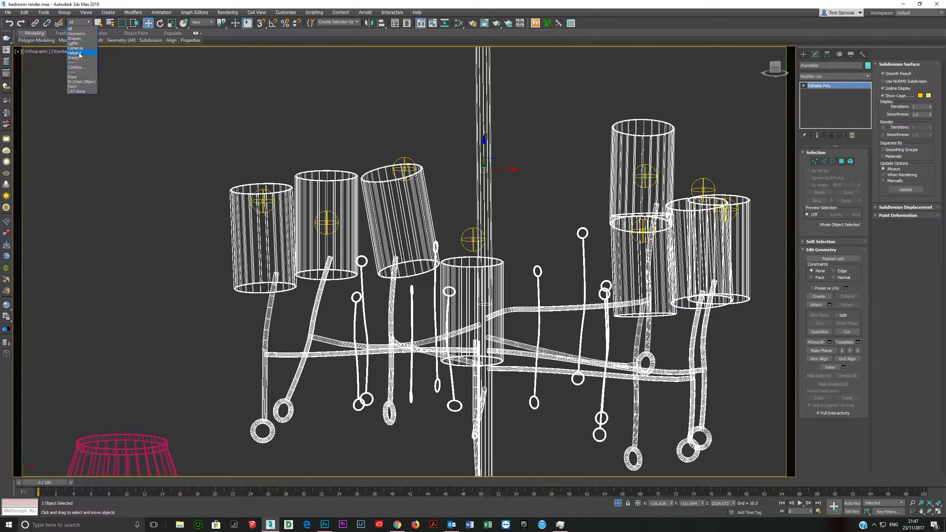
pyautogui.click(78, 42)
# Lower the lights of the tilted shade, the outermost shade beside it and the lowest front shade until each sits inside its shade.
pyautogui.click(405, 167)
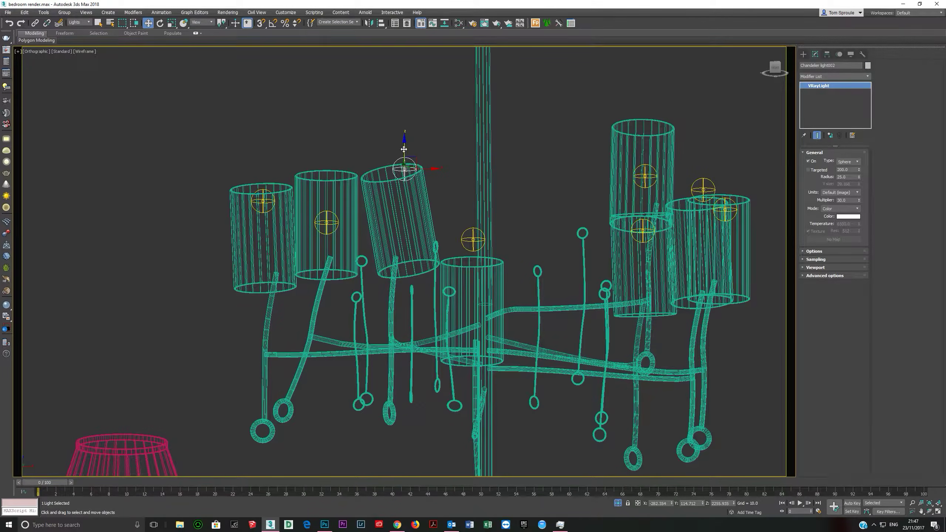
pyautogui.moveTo(406, 150); pyautogui.dragTo(405, 205)
pyautogui.keyDown('alt'); pyautogui.moveTo(405, 204); pyautogui.dragTo(357, 245, button='middle'); pyautogui.keyUp('alt')
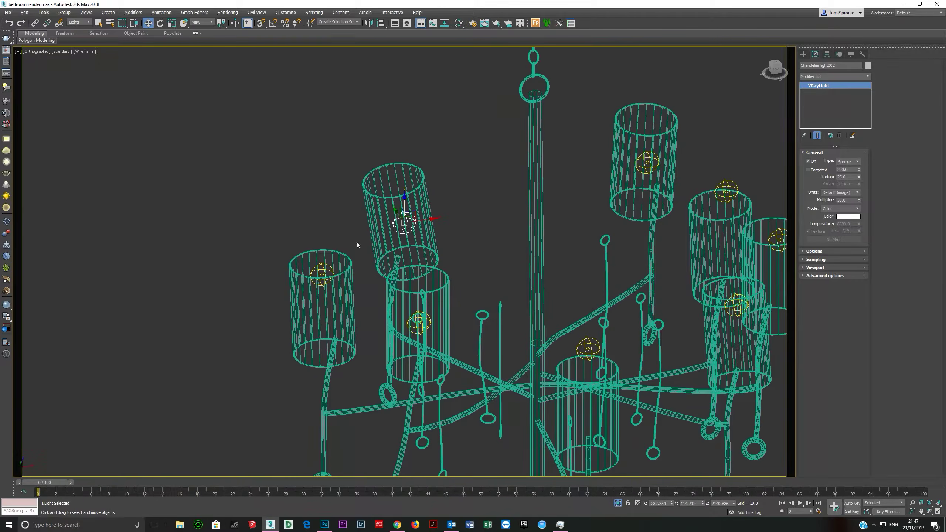
pyautogui.scroll(-4, 324, 261)
pyautogui.click(306, 219)
pyautogui.keyDown('alt'); pyautogui.moveTo(310, 202); pyautogui.dragTo(471, 240, button='middle'); pyautogui.keyUp('alt')
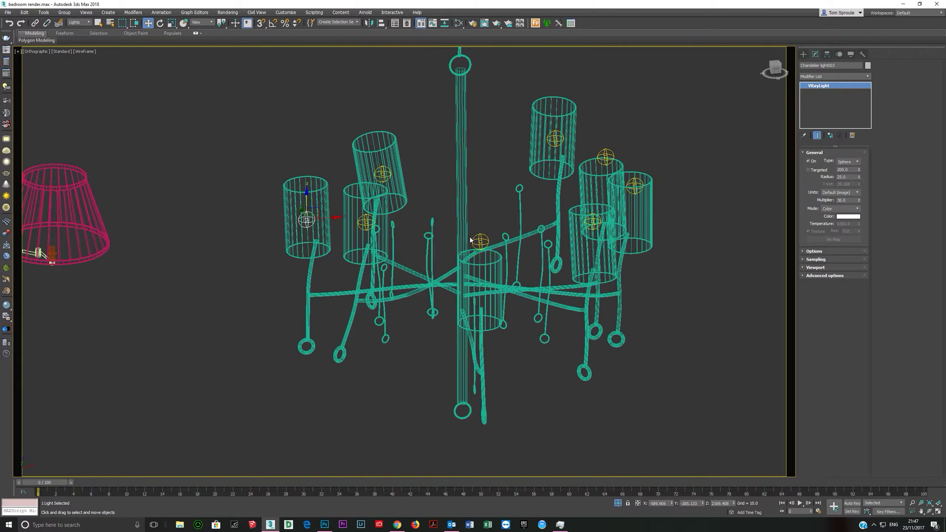
pyautogui.click(480, 241)
pyautogui.moveTo(479, 220); pyautogui.dragTo(480, 271)
# Lower the lights of two more shades on the opposite side of the chandelier, shifting the second one onto its shade's centre.
pyautogui.moveTo(450, 217); pyautogui.dragTo(306, 194, button='middle')
pyautogui.click(449, 198)
pyautogui.keyDown('alt'); pyautogui.moveTo(449, 198); pyautogui.dragTo(472, 197, button='middle'); pyautogui.keyUp('alt')
pyautogui.click(536, 176)
pyautogui.moveTo(537, 164); pyautogui.dragTo(537, 192)
pyautogui.keyDown('alt'); pyautogui.moveTo(521, 202); pyautogui.dragTo(482, 225, button='middle'); pyautogui.keyUp('alt')
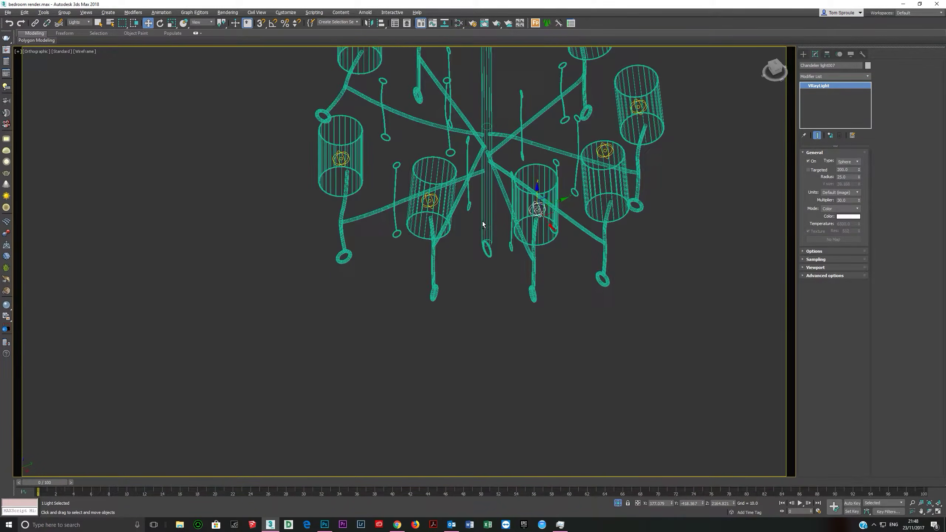
pyautogui.moveTo(549, 211); pyautogui.dragTo(546, 208)
pyautogui.keyDown('alt'); pyautogui.moveTo(546, 208); pyautogui.dragTo(487, 234, button='middle'); pyautogui.keyUp('alt')
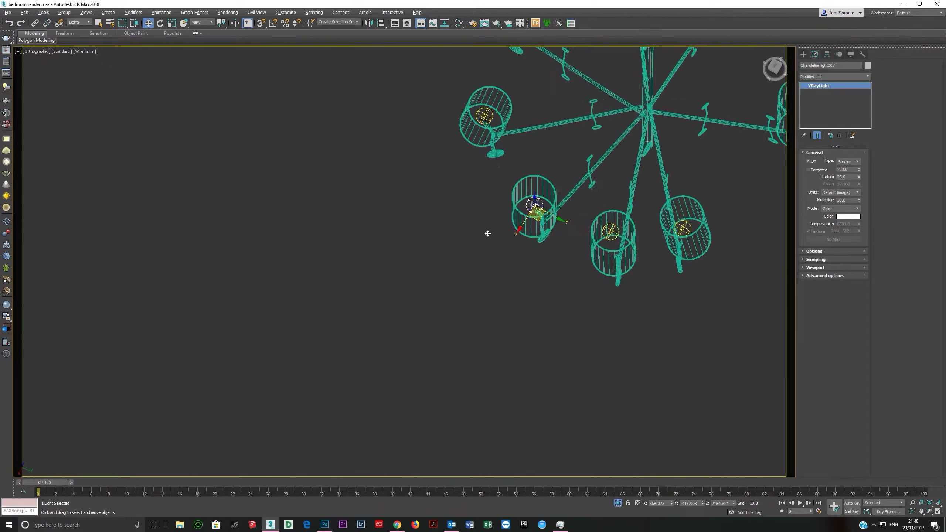
# Lower the original chandelier light so that it sits in the middle of its shade.
pyautogui.click(612, 229)
pyautogui.keyDown('alt'); pyautogui.moveTo(612, 230); pyautogui.dragTo(613, 220, button='middle'); pyautogui.keyUp('alt')
pyautogui.moveTo(613, 216); pyautogui.dragTo(616, 261)
pyautogui.keyDown('alt'); pyautogui.moveTo(616, 261); pyautogui.dragTo(617, 262, button='middle'); pyautogui.keyUp('alt')
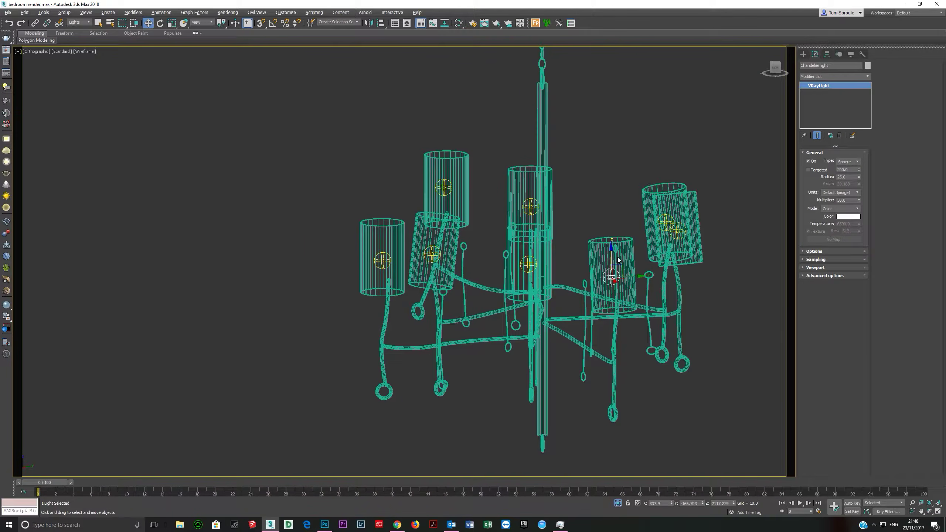
# Check from several angles and from the top how the remaining chandelier lights sit inside their shades.
pyautogui.click(670, 221)
pyautogui.moveTo(669, 221); pyautogui.dragTo(535, 232, button='middle')
pyautogui.keyDown('alt'); pyautogui.moveTo(535, 233); pyautogui.dragTo(515, 243, button='middle'); pyautogui.keyUp('alt')
pyautogui.click(676, 230)
pyautogui.keyDown('alt'); pyautogui.moveTo(676, 230); pyautogui.dragTo(603, 252, button='middle'); pyautogui.keyUp('alt')
pyautogui.scroll(-8, 665, 245)
pyautogui.press('t')
pyautogui.scroll(10, 595, 248)
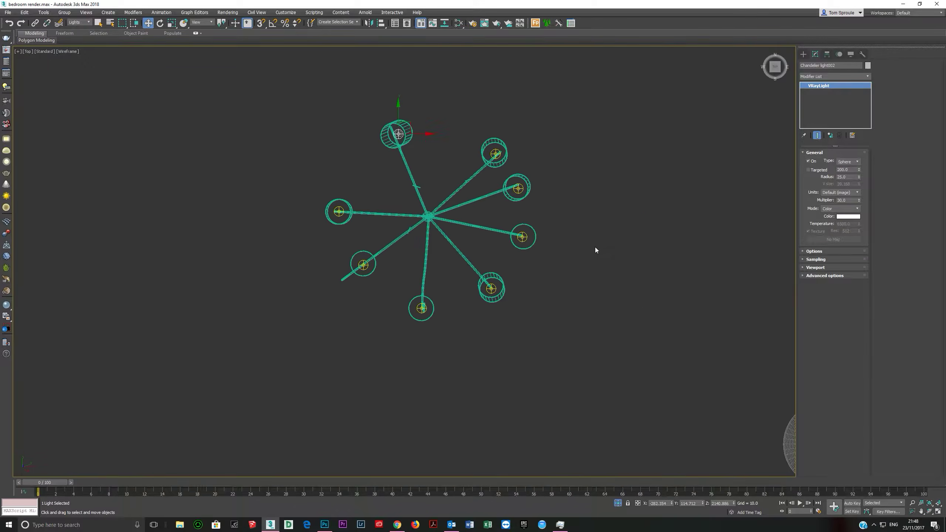
# Clone the chandelier light to the standing lamp in the Top view as an independent copy named "standling light".
pyautogui.scroll(-8, 525, 246)
pyautogui.scroll(-4, 516, 242)
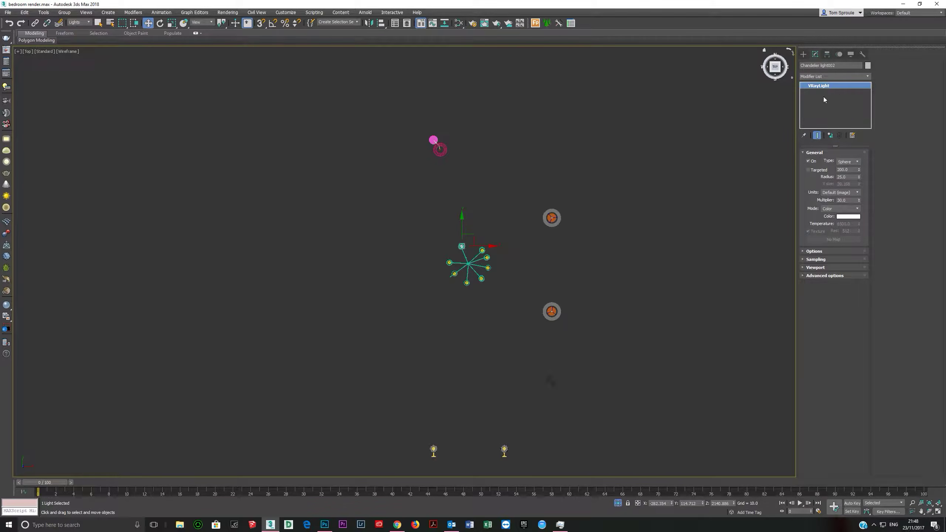
pyautogui.scroll(4, 518, 266)
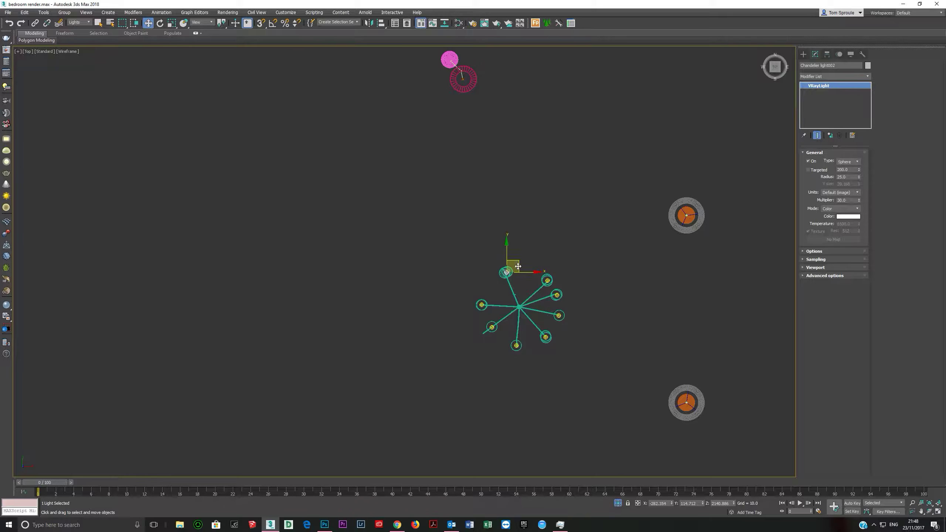
pyautogui.moveTo(518, 262)
pyautogui.keyDown('shift'); pyautogui.mouseDown()
pyautogui.moveTo(513, 158)
pyautogui.moveTo(481, 53)
pyautogui.moveTo(461, 48)
pyautogui.mouseUp(); pyautogui.keyUp('shift')
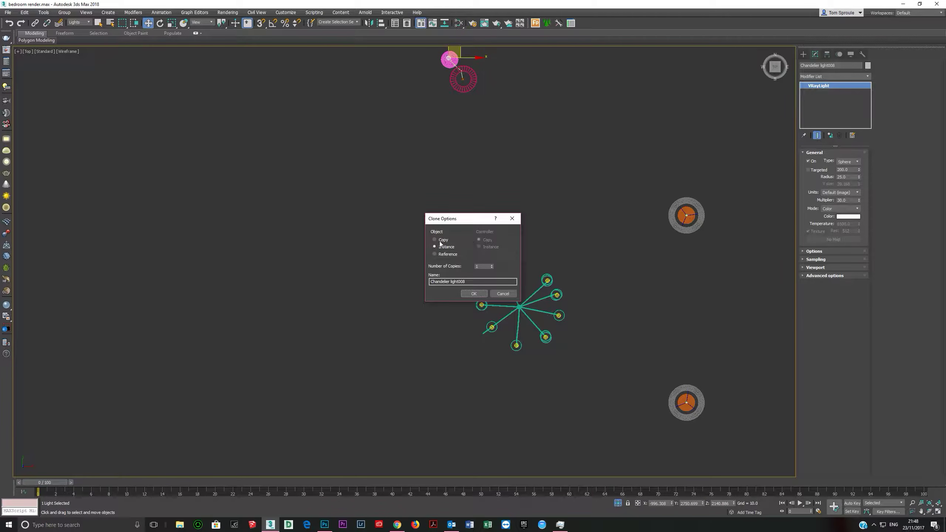
pyautogui.doubleClick(463, 281)
pyautogui.write('standling light')
pyautogui.press('Return')
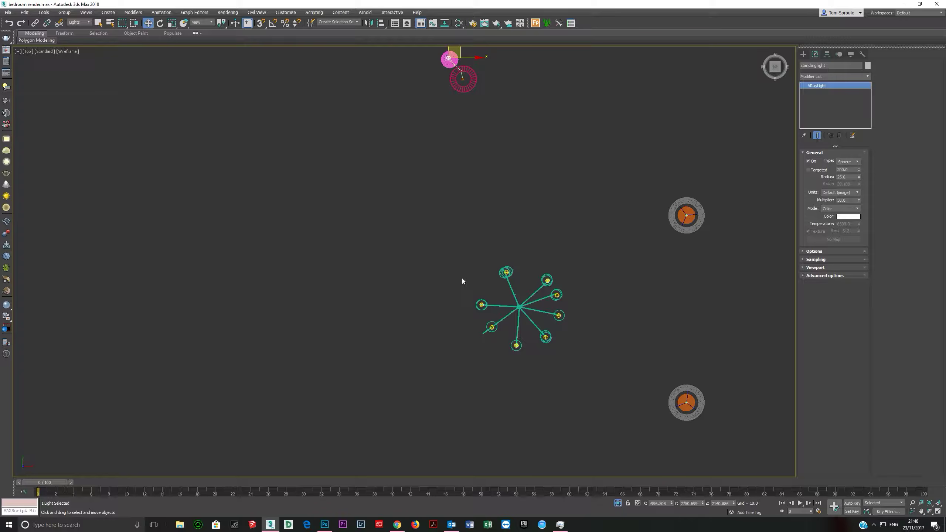
# Position the copied light over the standing lamp and lower it to the height of the lampshade.
pyautogui.moveTo(455, 62); pyautogui.dragTo(471, 219, button='middle')
pyautogui.scroll(6, 470, 219)
pyautogui.moveTo(458, 221); pyautogui.dragTo(466, 231)
pyautogui.keyDown('alt'); pyautogui.moveTo(461, 298); pyautogui.dragTo(451, 190, button='middle'); pyautogui.keyUp('alt')
pyautogui.scroll(-5, 471, 252)
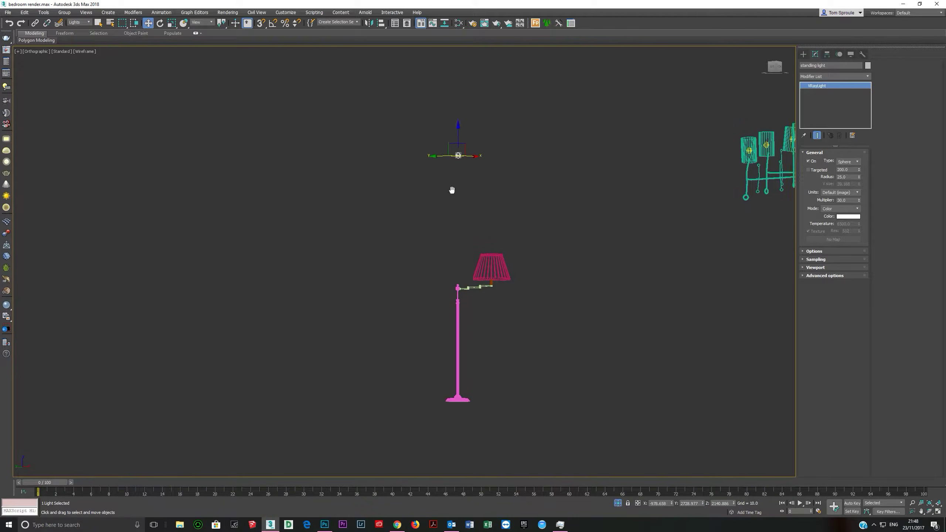
pyautogui.scroll(-1, 452, 189)
pyautogui.moveTo(454, 140); pyautogui.dragTo(457, 227)
pyautogui.keyDown('alt'); pyautogui.moveTo(457, 227); pyautogui.dragTo(447, 357, button='middle'); pyautogui.keyUp('alt')
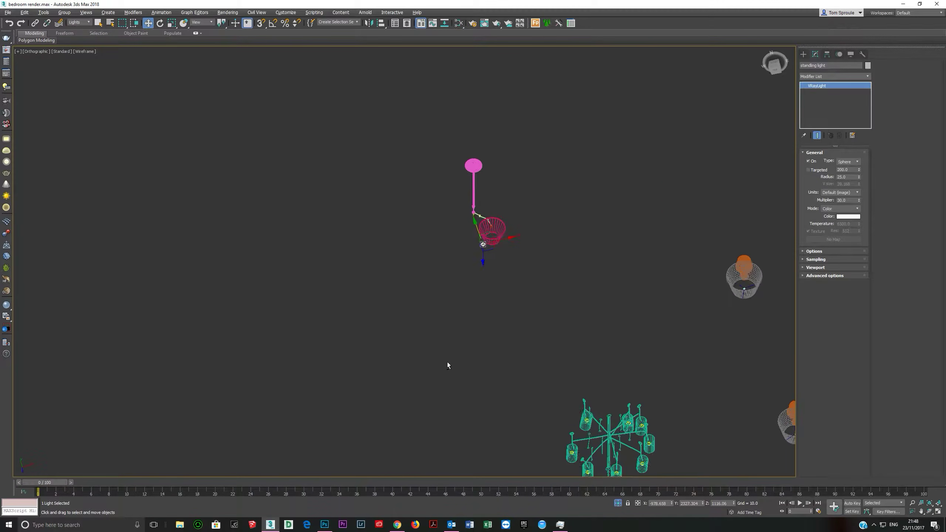
# Move the standing lamp's light to the centre of the lampshade in the Top view and adjust its height inside the shade.
pyautogui.press('t')
pyautogui.press('z')
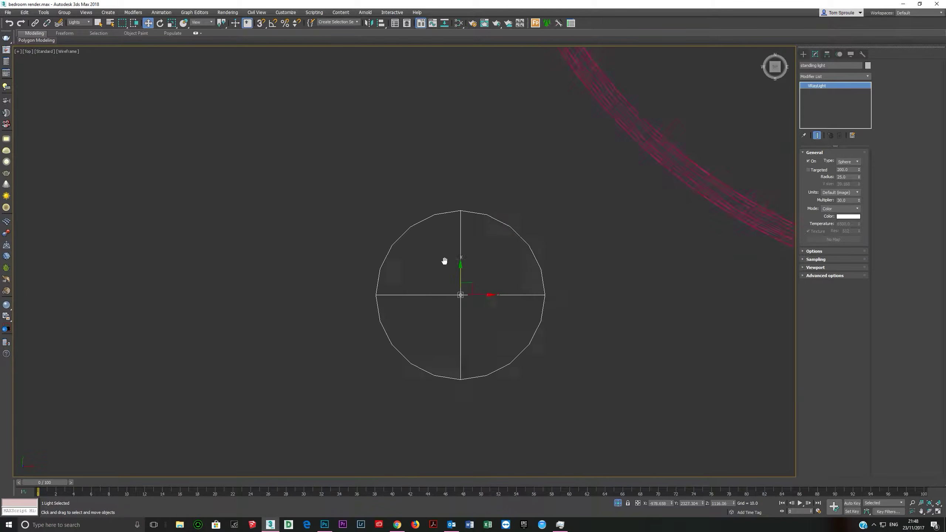
pyautogui.scroll(-5, 444, 265)
pyautogui.moveTo(441, 266); pyautogui.dragTo(498, 212)
pyautogui.keyDown('alt'); pyautogui.moveTo(488, 261); pyautogui.dragTo(438, 204, button='middle'); pyautogui.keyUp('alt')
pyautogui.moveTo(478, 207); pyautogui.dragTo(478, 196)
pyautogui.keyDown('alt'); pyautogui.moveTo(480, 219); pyautogui.dragTo(678, 217, button='middle'); pyautogui.keyUp('alt')
# Set the standing lamp light's radius to 30.
pyautogui.scroll(-8, 467, 235)
pyautogui.scroll(7, 466, 237)
pyautogui.doubleClick(845, 177)
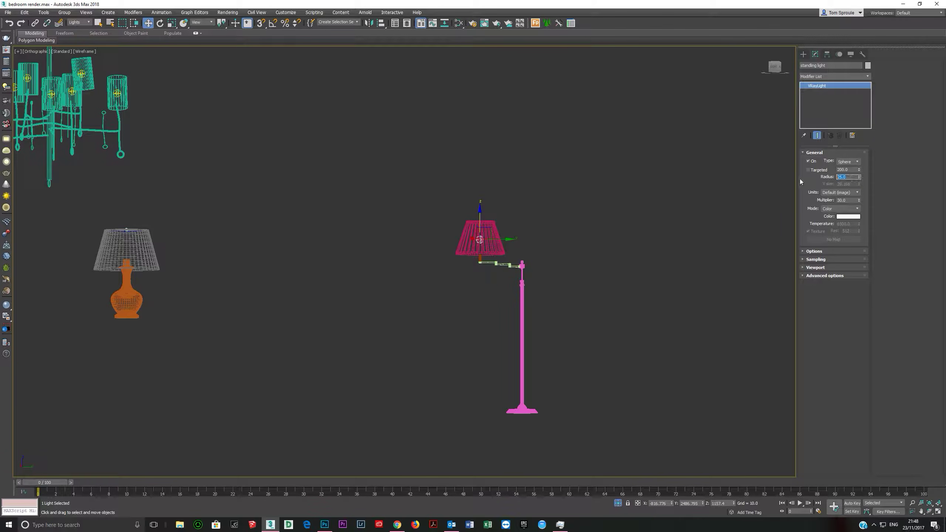
pyautogui.write('30')
pyautogui.press('Return')
# Try the Plane type on the standing lamp light with a half-length of 36.4 and a multiplier of 30.
pyautogui.click(848, 162)
pyautogui.click(842, 169)
pyautogui.moveTo(859, 177); pyautogui.dragTo(862, 161)
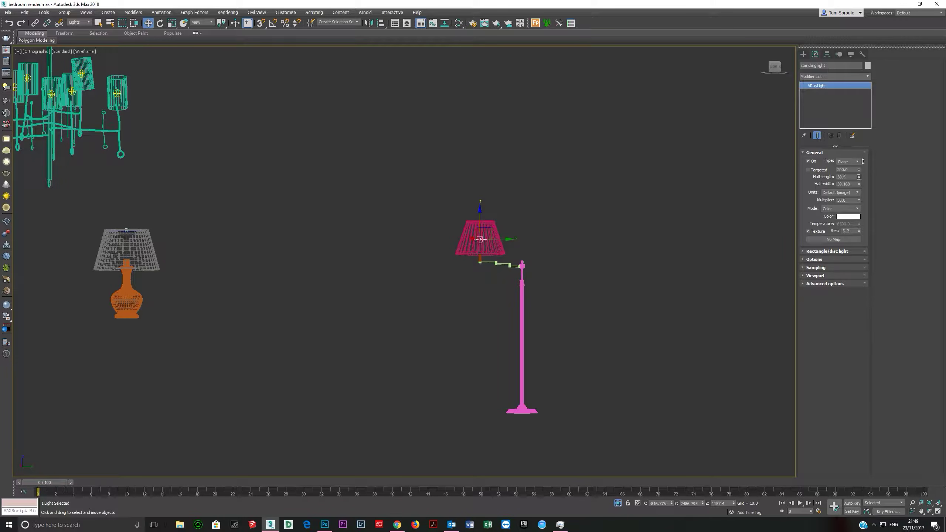
pyautogui.click(852, 200)
pyautogui.press('Return')
pyautogui.doubleClick(855, 201)
pyautogui.write('30')
pyautogui.press('Return')
# Return the standing lamp light to the Sphere type with a radius of 30.
pyautogui.click(849, 163)
pyautogui.click(844, 178)
pyautogui.doubleClick(850, 170)
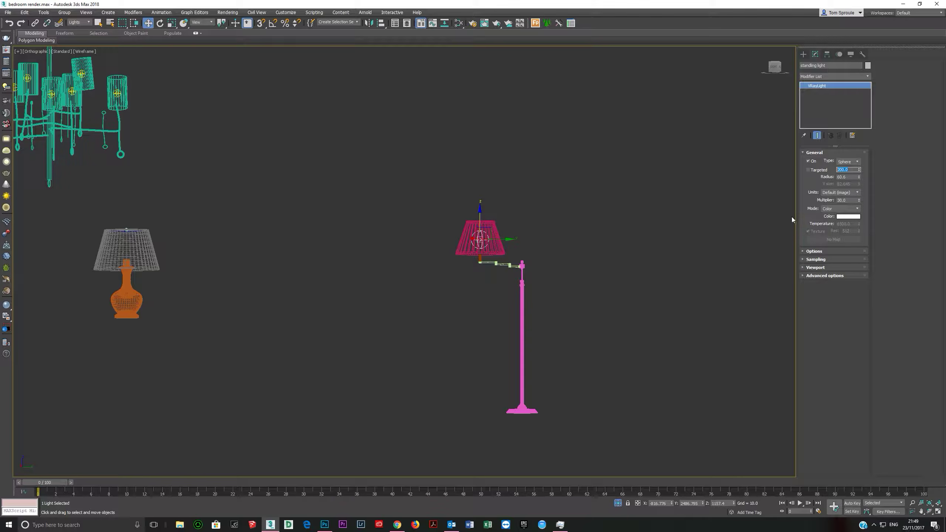
pyautogui.press('Tab')
pyautogui.write('30')
pyautogui.press('Return')
# Nudge the standing lamp's light onto the centre of the bulb holder in the Top view.
pyautogui.scroll(3, 652, 223)
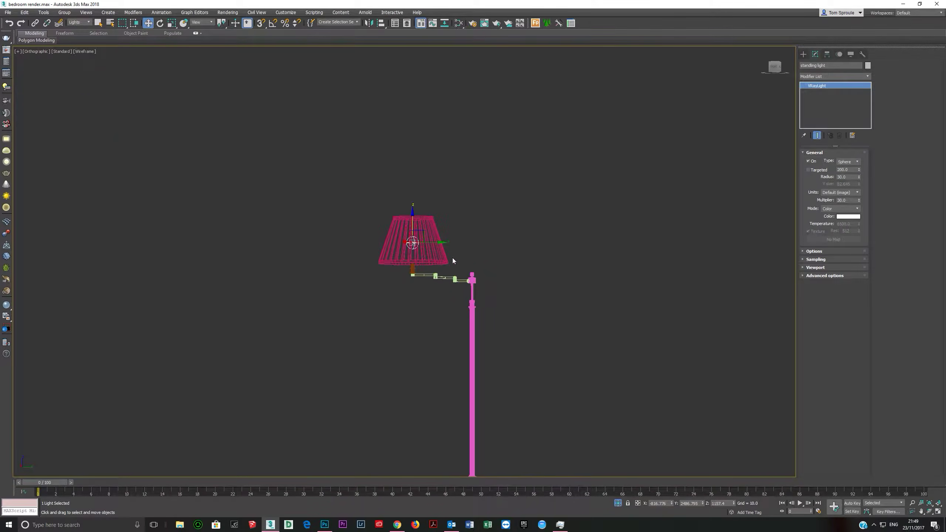
pyautogui.scroll(-3, 450, 265)
pyautogui.press('t')
pyautogui.scroll(6, 445, 227)
# Clone the standing lamp's light to the nearer bedside lamp as a copy named "bedside lights".
pyautogui.scroll(-8, 447, 235)
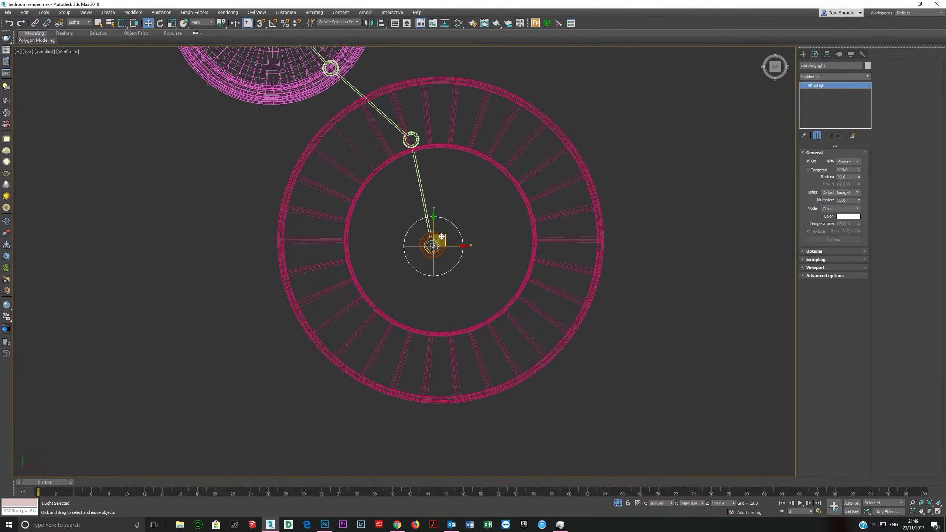
pyautogui.moveTo(406, 219); pyautogui.dragTo(373, 193, button='middle')
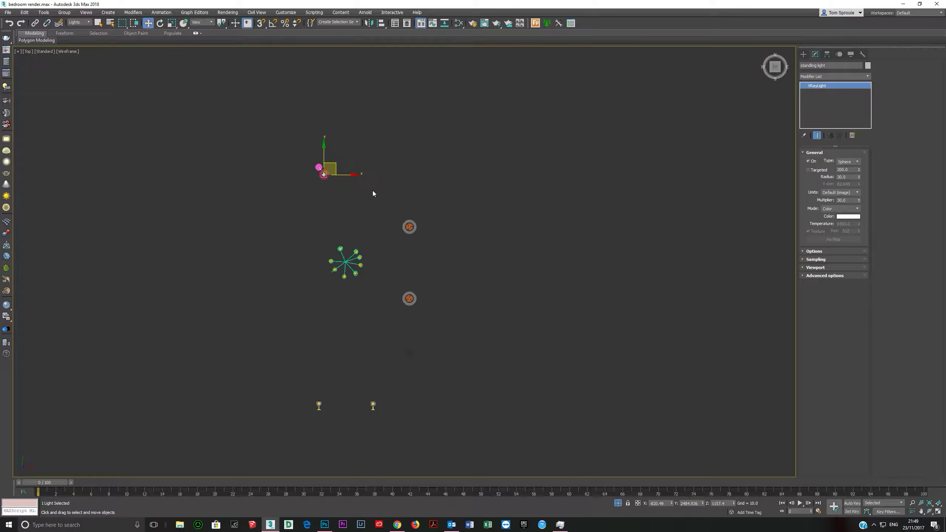
pyautogui.keyDown('shift'); pyautogui.moveTo(335, 165); pyautogui.dragTo(422, 224); pyautogui.keyUp('shift')
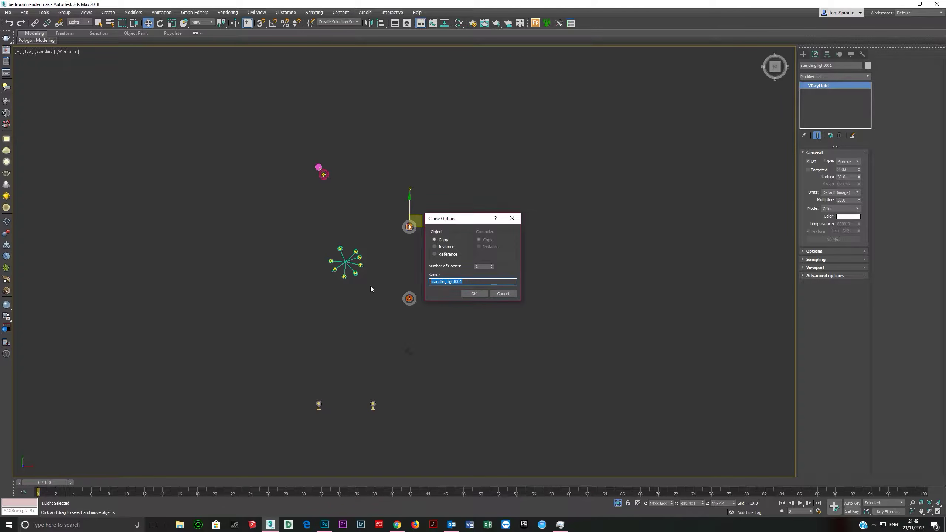
pyautogui.write('bedside lights')
pyautogui.press('Return')
# Lower the bedside light into the middle of its lampshade and centre it on the lamp in the Top view.
pyautogui.moveTo(371, 278)
pyautogui.keyDown('alt'); pyautogui.mouseDown(button='middle')
pyautogui.moveTo(412, 236)
pyautogui.moveTo(399, 233)
pyautogui.moveTo(458, 248)
pyautogui.moveTo(446, 219)
pyautogui.mouseUp(button='middle'); pyautogui.keyUp('alt')
pyautogui.scroll(6, 399, 233)
pyautogui.moveTo(441, 197); pyautogui.dragTo(441, 233)
pyautogui.moveTo(447, 250)
pyautogui.keyDown('alt'); pyautogui.mouseDown(button='middle')
pyautogui.moveTo(473, 238)
pyautogui.moveTo(454, 239)
pyautogui.mouseUp(button='middle'); pyautogui.keyUp('alt')
pyautogui.moveTo(443, 233); pyautogui.dragTo(442, 229)
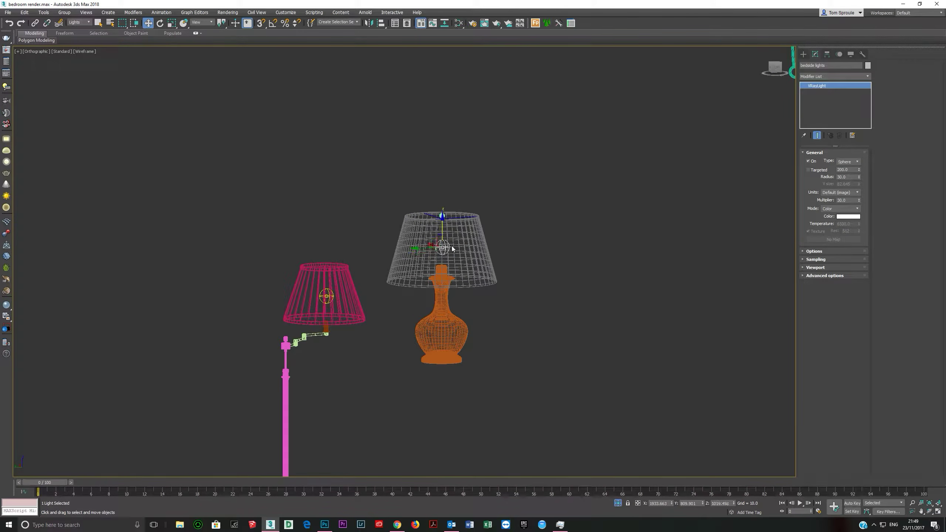
pyautogui.press('t')
pyautogui.scroll(-5, 410, 248)
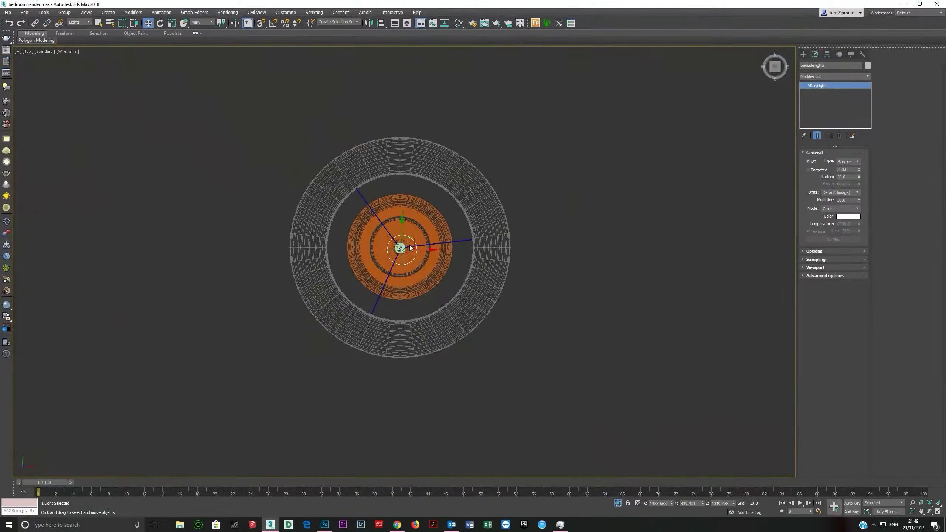
pyautogui.scroll(-10, 410, 238)
# Clone the bedside light to the second bedside lamp as an instance.
pyautogui.moveTo(356, 185); pyautogui.dragTo(350, 178, button='middle')
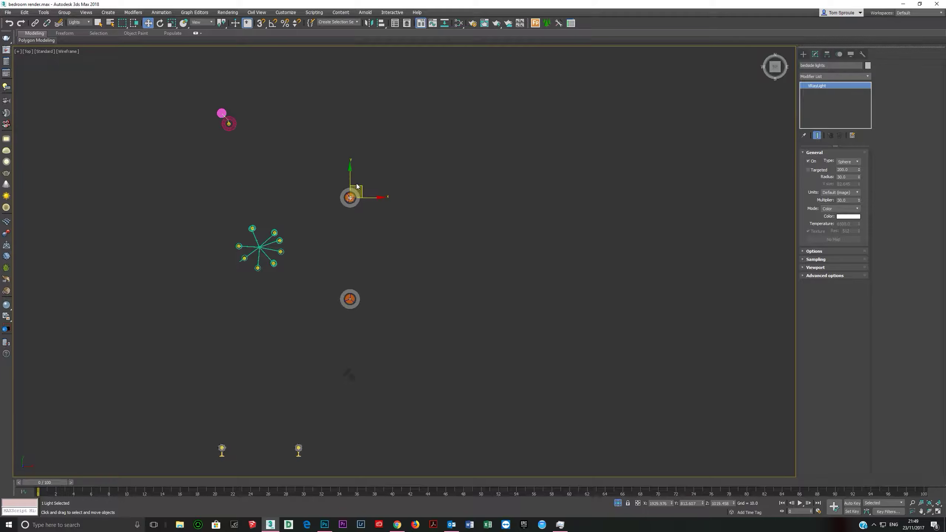
pyautogui.keyDown('shift'); pyautogui.moveTo(351, 178); pyautogui.dragTo(358, 279); pyautogui.keyUp('shift')
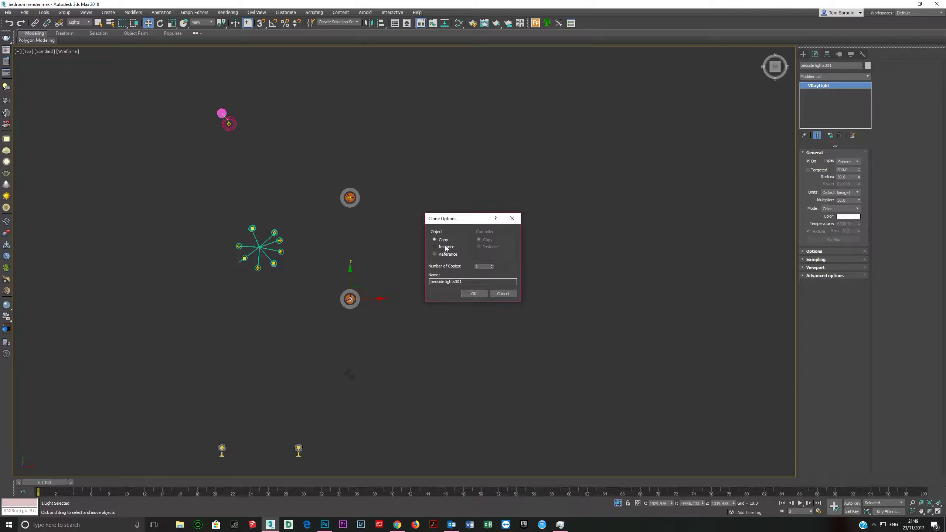
pyautogui.click(476, 297)
# Clone the bedside light to the right-hand wall lamp in the Top view.
pyautogui.scroll(-2, 357, 309)
pyautogui.moveTo(357, 313); pyautogui.dragTo(416, 206, button='middle')
pyautogui.click(375, 302)
pyautogui.keyDown('shift'); pyautogui.moveTo(391, 288); pyautogui.dragTo(390, 289); pyautogui.keyUp('shift')
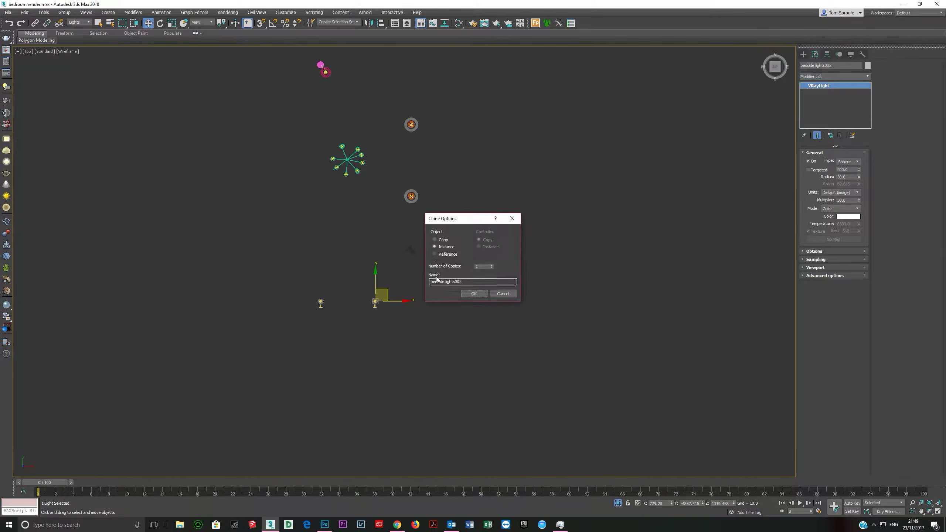
pyautogui.click(462, 295)
# Raise the cloned light to the height of the wall lamp's shade.
pyautogui.moveTo(461, 296)
pyautogui.keyDown('alt'); pyautogui.mouseDown(button='middle')
pyautogui.moveTo(419, 280)
pyautogui.moveTo(356, 308)
pyautogui.moveTo(404, 290)
pyautogui.moveTo(378, 295)
pyautogui.moveTo(364, 317)
pyautogui.mouseUp(button='middle'); pyautogui.keyUp('alt')
pyautogui.moveTo(411, 290); pyautogui.dragTo(427, 195)
pyautogui.keyDown('alt'); pyautogui.moveTo(428, 194); pyautogui.dragTo(373, 240, button='middle'); pyautogui.keyUp('alt')
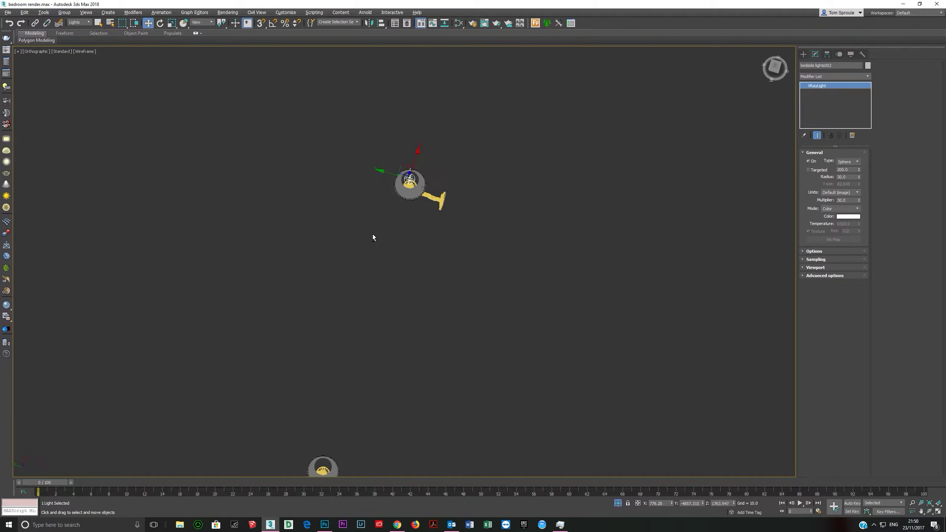
# Centre the light on the wall lamp's shade in the Top view and adjust its height inside the shade.
pyautogui.press('t')
pyautogui.press('z')
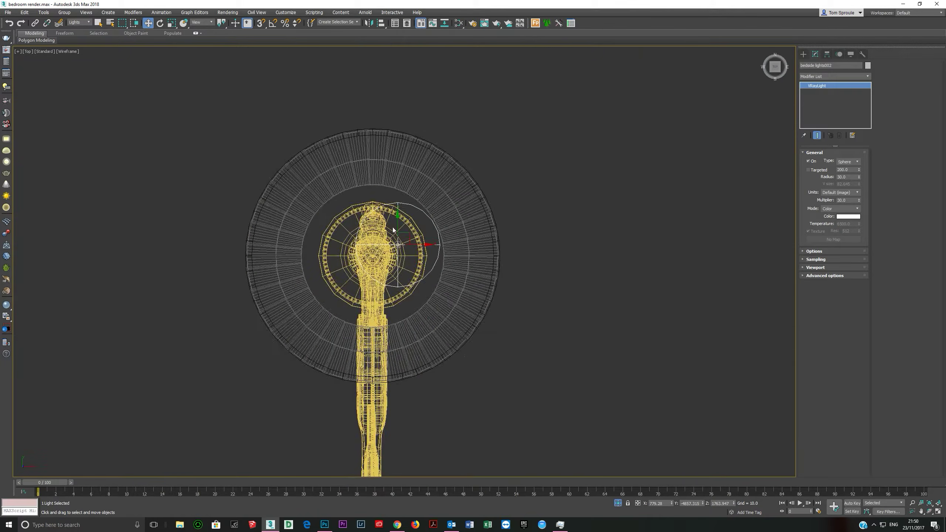
pyautogui.moveTo(411, 232); pyautogui.dragTo(386, 246)
pyautogui.keyDown('alt'); pyautogui.moveTo(387, 246); pyautogui.dragTo(425, 190, button='middle'); pyautogui.keyUp('alt')
pyautogui.moveTo(374, 240); pyautogui.dragTo(360, 226)
pyautogui.keyDown('alt'); pyautogui.moveTo(360, 226); pyautogui.dragTo(340, 228, button='middle'); pyautogui.keyUp('alt')
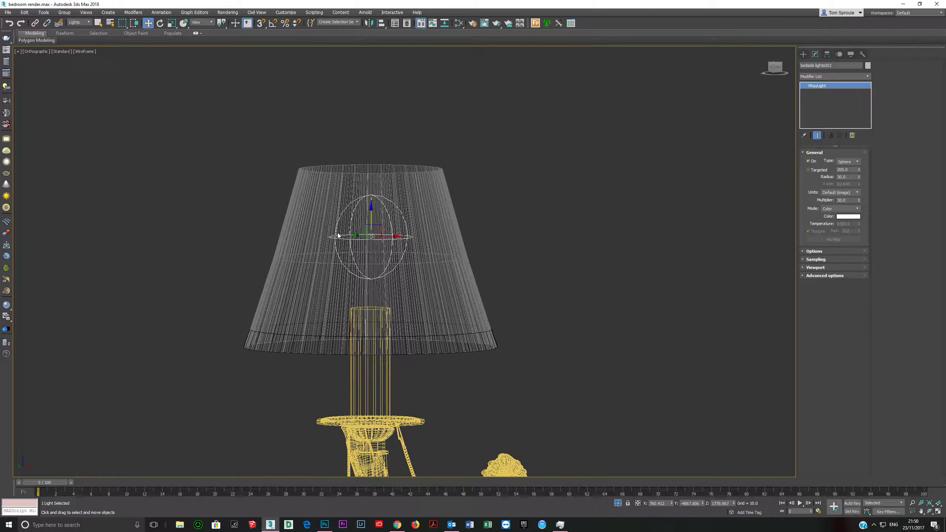
# Set the wall lamp light's radius to 20 and lower it slightly within the shade.
pyautogui.keyDown('alt'); pyautogui.moveTo(410, 280); pyautogui.dragTo(502, 295, button='middle'); pyautogui.keyUp('alt')
pyautogui.moveTo(850, 201); pyautogui.dragTo(826, 200)
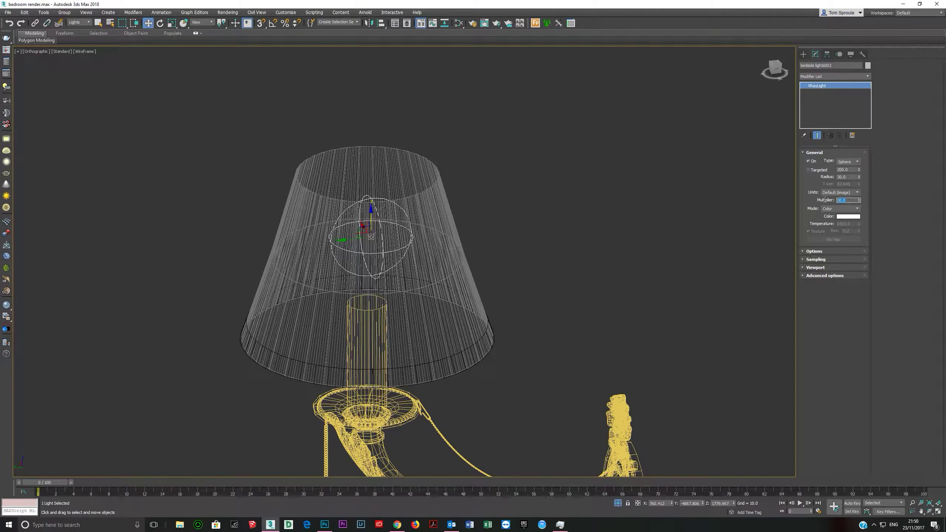
pyautogui.write('2')
pyautogui.press('Escape')
pyautogui.moveTo(849, 181); pyautogui.dragTo(792, 177)
pyautogui.write('20')
pyautogui.press('Return')
pyautogui.keyDown('alt'); pyautogui.moveTo(538, 297); pyautogui.dragTo(382, 223, button='middle'); pyautogui.keyUp('alt')
pyautogui.moveTo(372, 217); pyautogui.dragTo(372, 223)
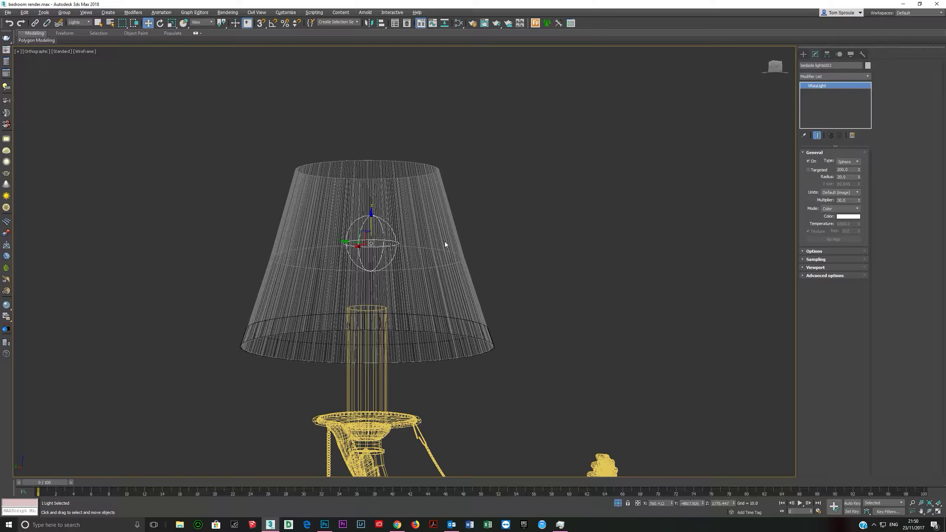
pyautogui.press('t')
pyautogui.scroll(-6, 461, 269)
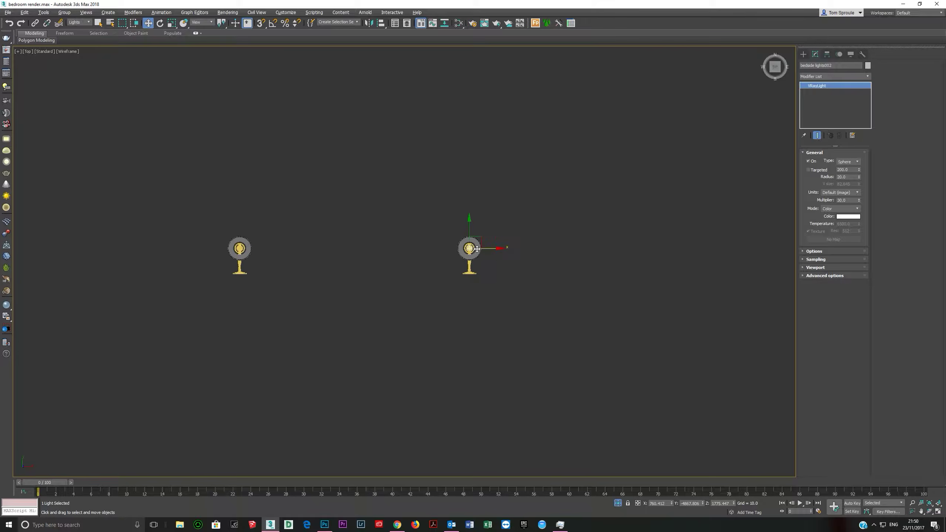
pyautogui.moveTo(476, 257); pyautogui.dragTo(562, 256, button='middle')
pyautogui.moveTo(568, 247)
pyautogui.keyDown('shift'); pyautogui.mouseDown()
pyautogui.moveTo(398, 235)
pyautogui.moveTo(339, 247)
pyautogui.mouseUp(); pyautogui.keyUp('shift')
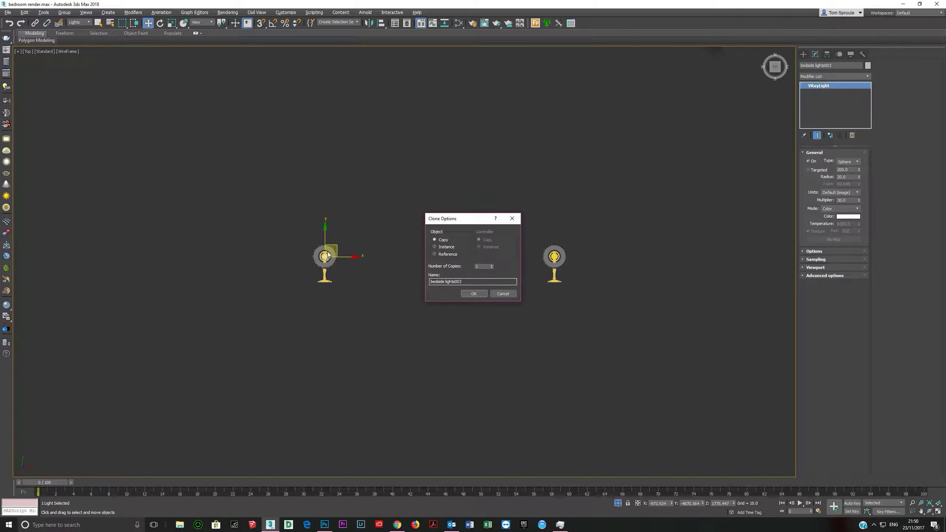
pyautogui.click(495, 293)
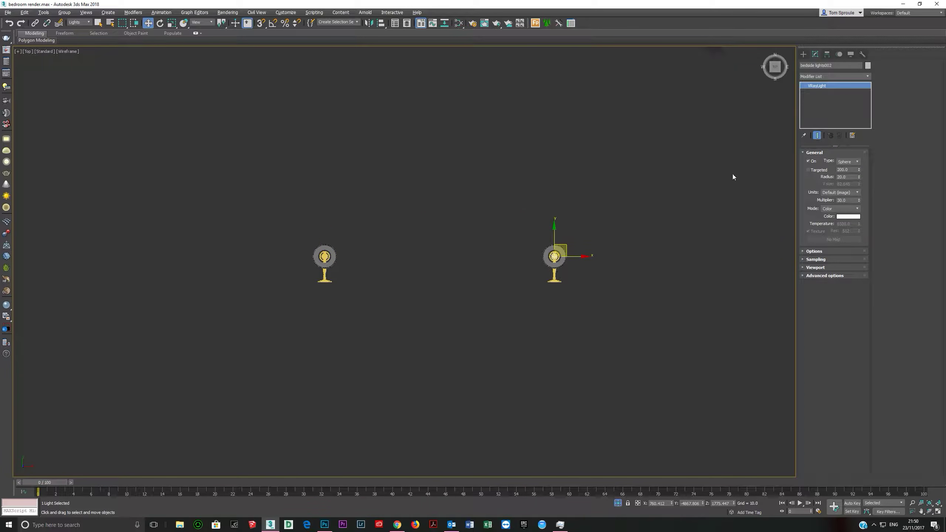
# Rename the wall lamp's light to mantelpiece light and clone it as an instance to the left-hand wall lamp in the Top view.
pyautogui.click(825, 69)
pyautogui.write('f')
pyautogui.write('antelpiece light')
pyautogui.keyDown('shift'); pyautogui.moveTo(577, 256); pyautogui.dragTo(347, 269); pyautogui.keyUp('shift')
pyautogui.press('Return')
pyautogui.scroll(10, 313, 255)
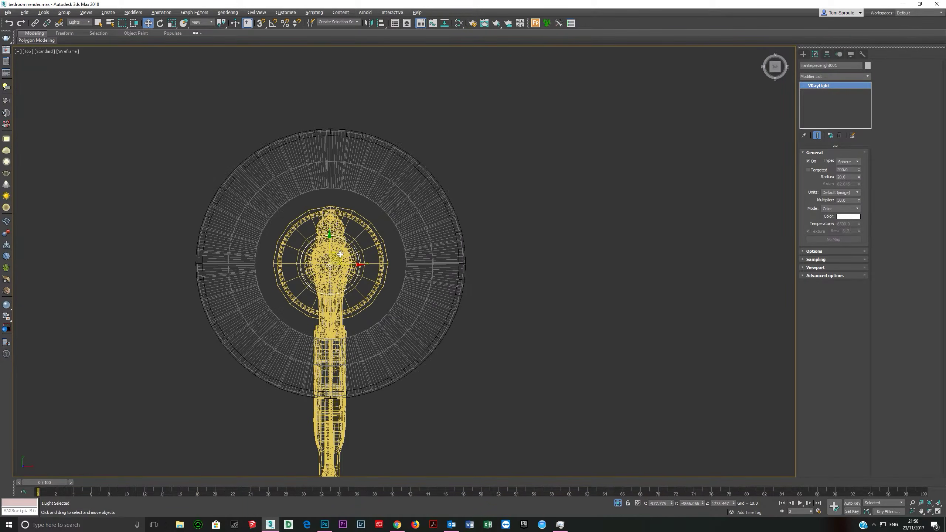
# End the isolation of the lamps and maximise the PhysCamera001 view that shows the bed and fireplace.
pyautogui.scroll(-6, 342, 252)
pyautogui.keyDown('alt'); pyautogui.moveTo(343, 252); pyautogui.dragTo(377, 236, button='middle'); pyautogui.keyUp('alt')
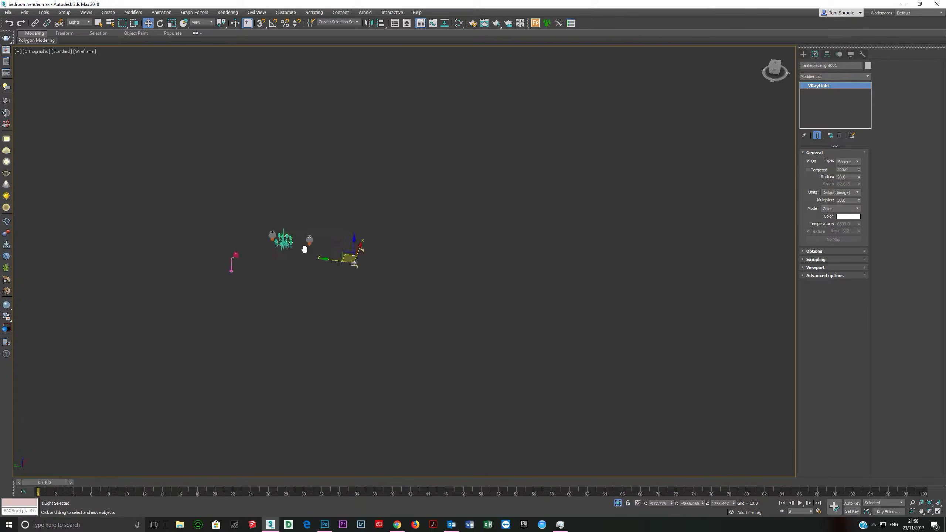
pyautogui.scroll(6, 387, 231)
pyautogui.keyDown('alt'); pyautogui.moveTo(412, 233); pyautogui.dragTo(386, 249, button='middle'); pyautogui.keyUp('alt')
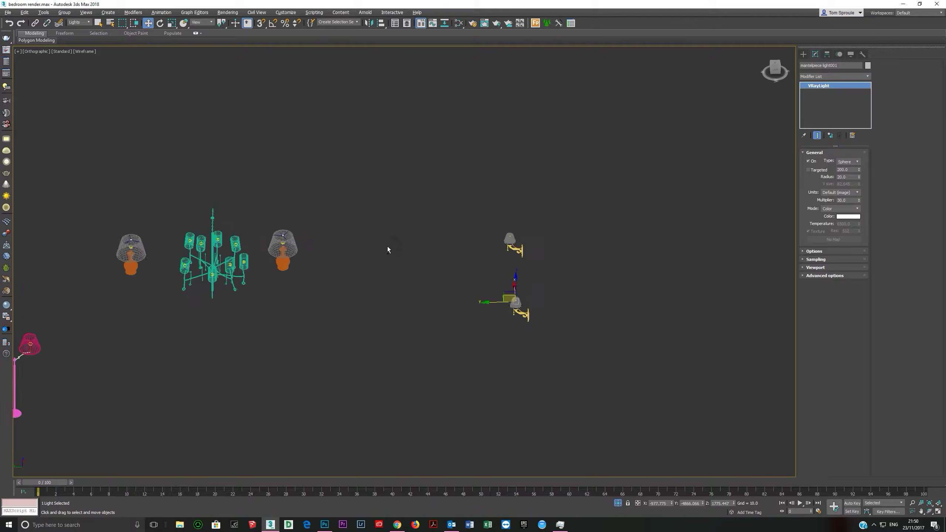
pyautogui.scroll(-3, 386, 250)
pyautogui.scroll(5, 384, 252)
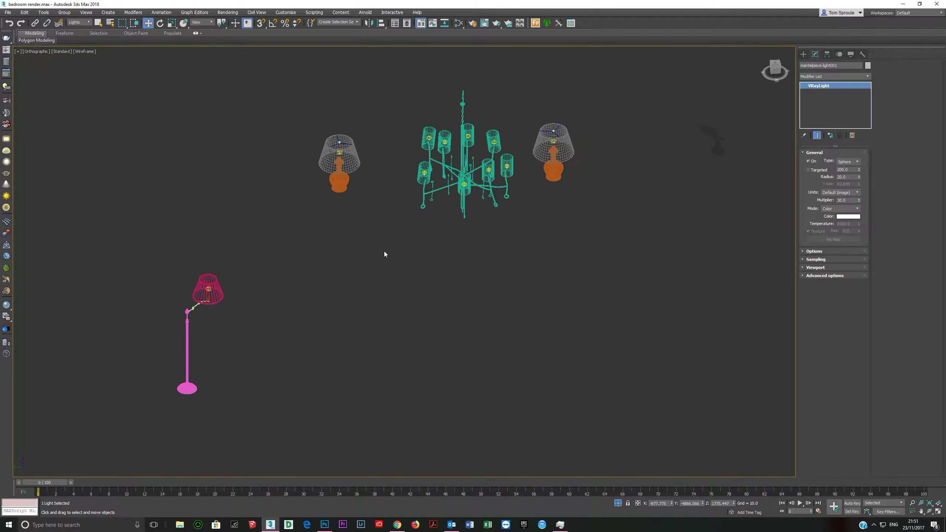
pyautogui.scroll(-3, 384, 251)
pyautogui.click(616, 504)
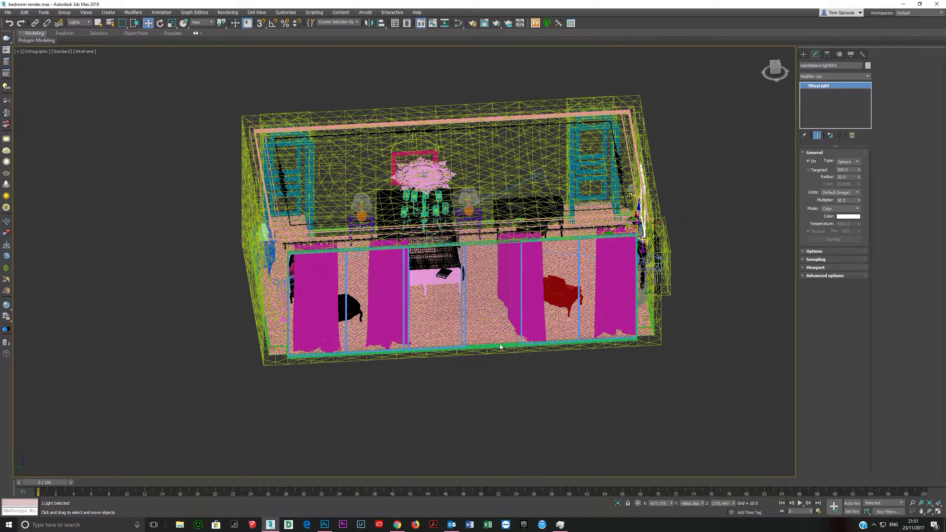
pyautogui.hotkey('alt', 'w')
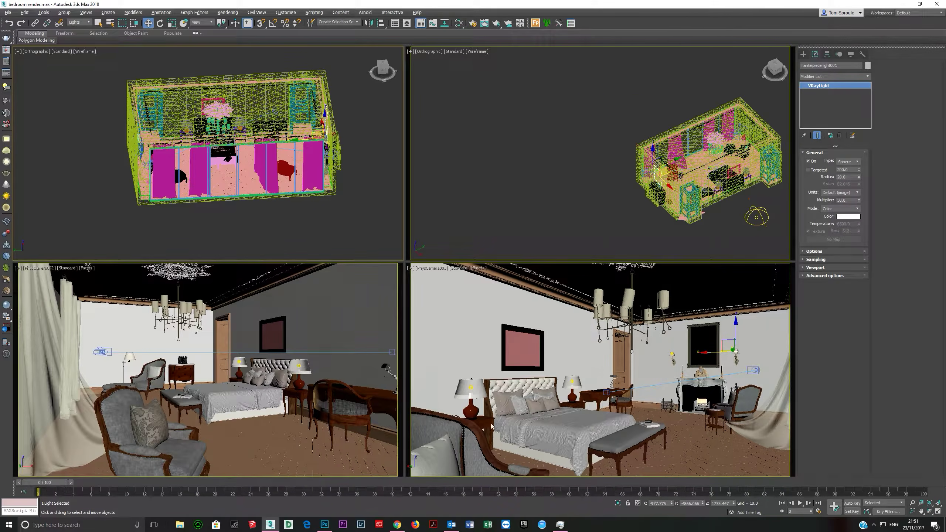
pyautogui.rightClick(531, 425)
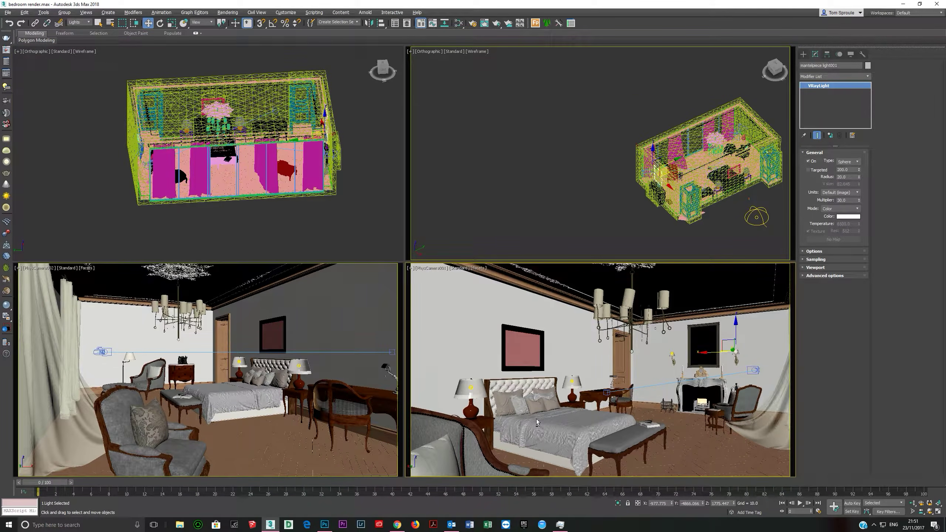
pyautogui.hotkey('alt', 'w')
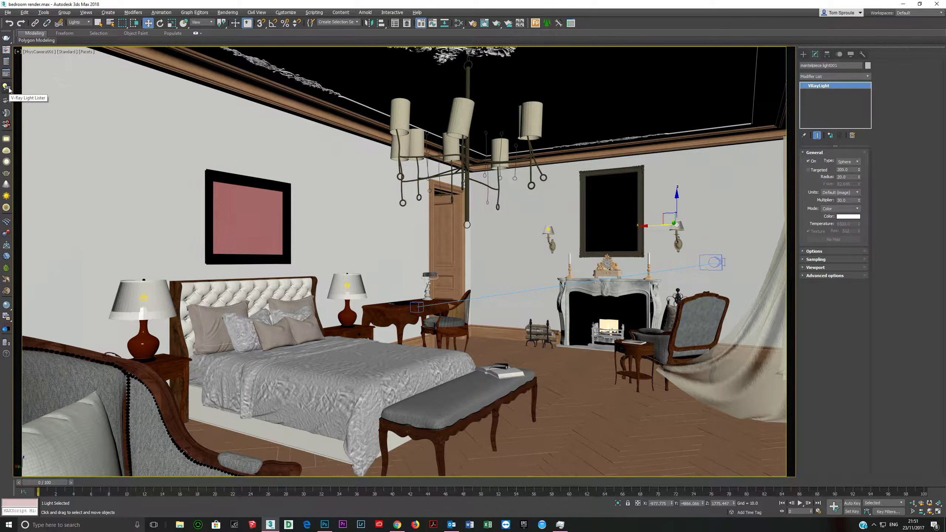
# Open the V-Ray Light Lister and rename the dome light VRayLight001 to HDRI.
pyautogui.click(44, 12)
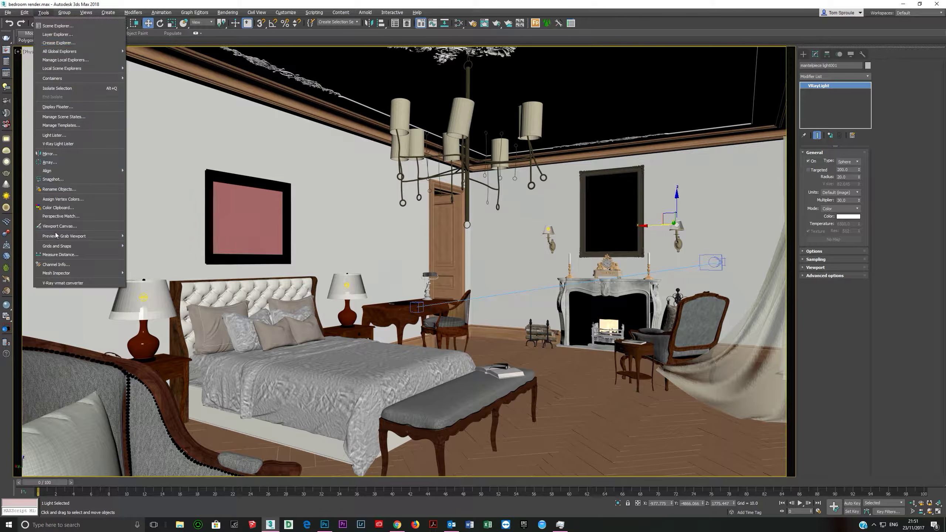
pyautogui.click(57, 146)
pyautogui.moveTo(273, 200); pyautogui.dragTo(301, 122)
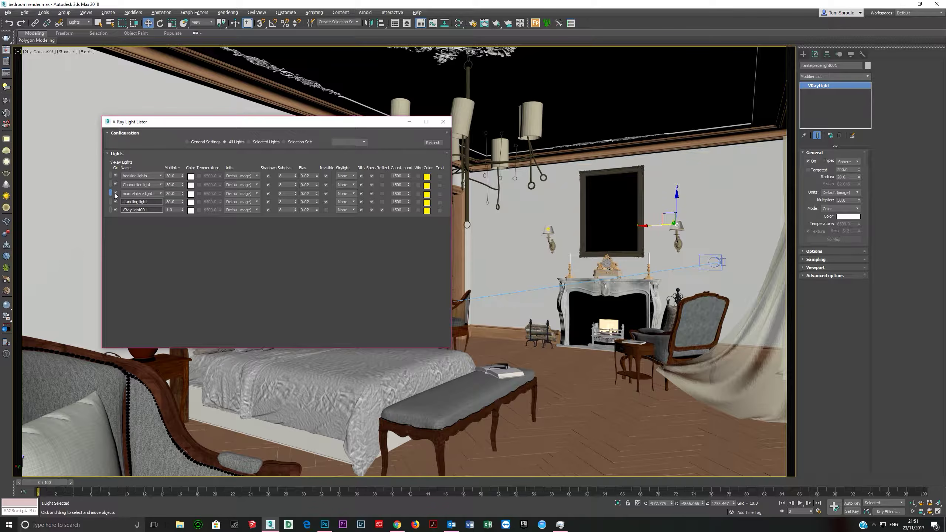
pyautogui.doubleClick(150, 210)
pyautogui.write('HDRI')
# Switch off every light except the chandelier lights and render the camera view.
pyautogui.click(115, 210)
pyautogui.click(110, 184)
pyautogui.moveTo(229, 124); pyautogui.dragTo(697, 190)
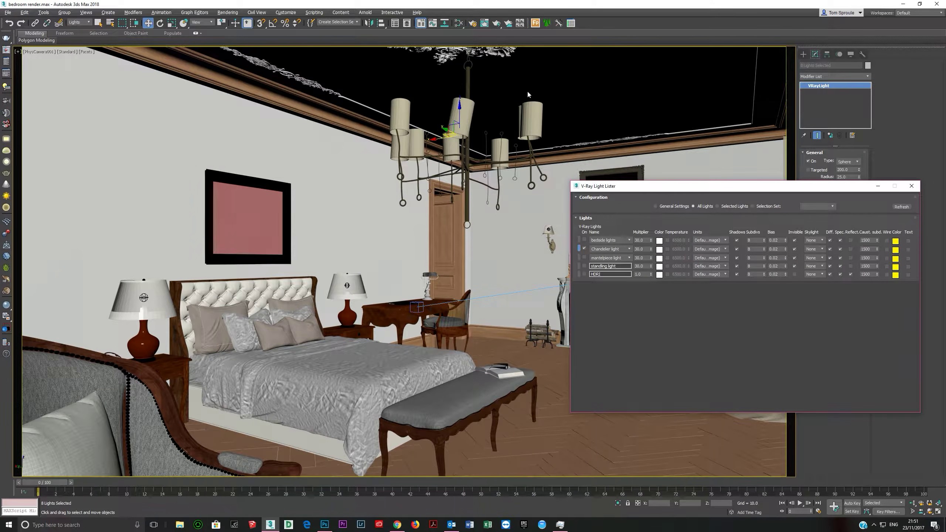
pyautogui.moveTo(621, 186); pyautogui.dragTo(579, 187)
pyautogui.hotkey('shift', 'q')
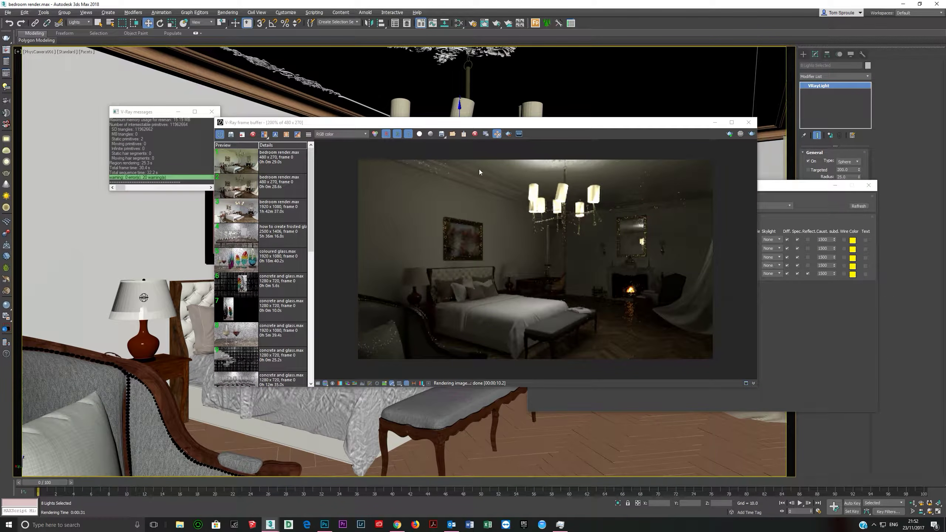
# Define a render region around the chandelier in the V-Ray frame buffer.
pyautogui.click(508, 134)
pyautogui.moveTo(511, 182); pyautogui.dragTo(634, 229)
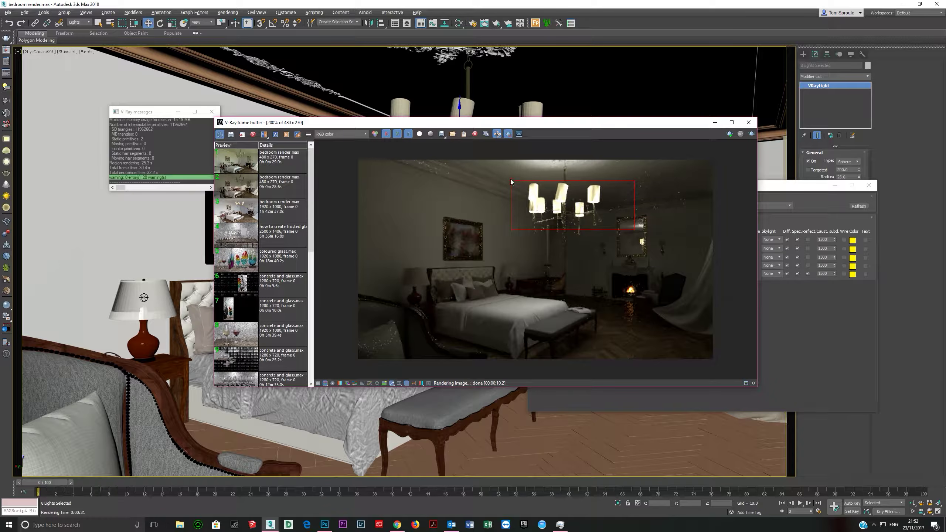
pyautogui.moveTo(513, 172); pyautogui.dragTo(621, 227)
pyautogui.moveTo(516, 122); pyautogui.dragTo(511, 144)
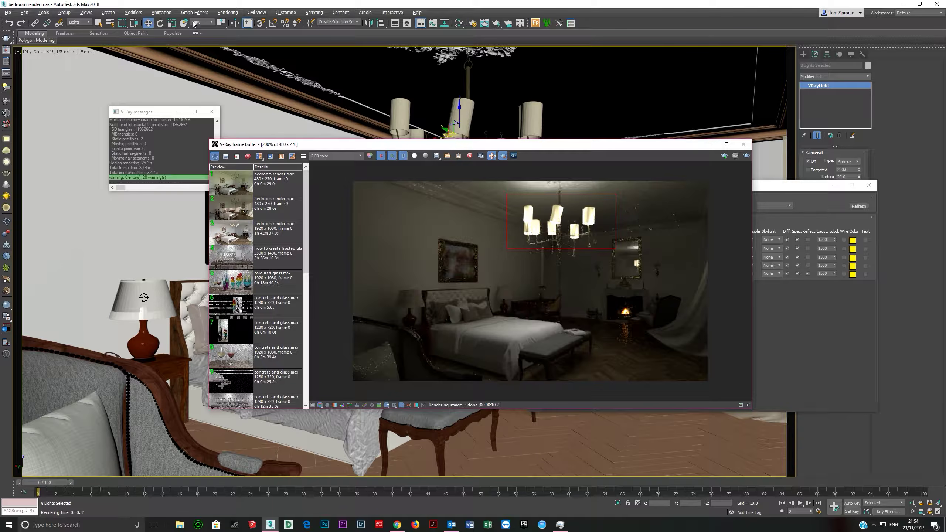
pyautogui.click(171, 5)
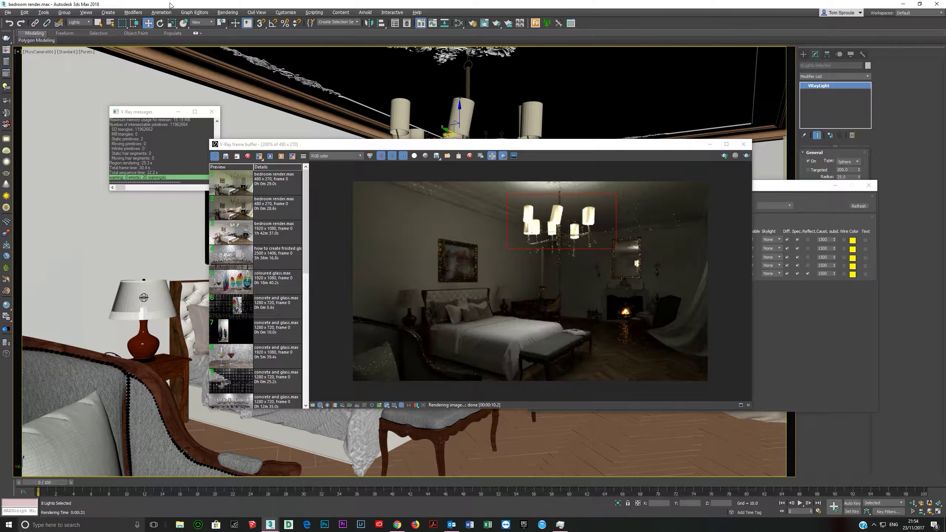
# Set the selection filter to All and sample the chandelier's material into the Slate Material Editor.
pyautogui.click(459, 24)
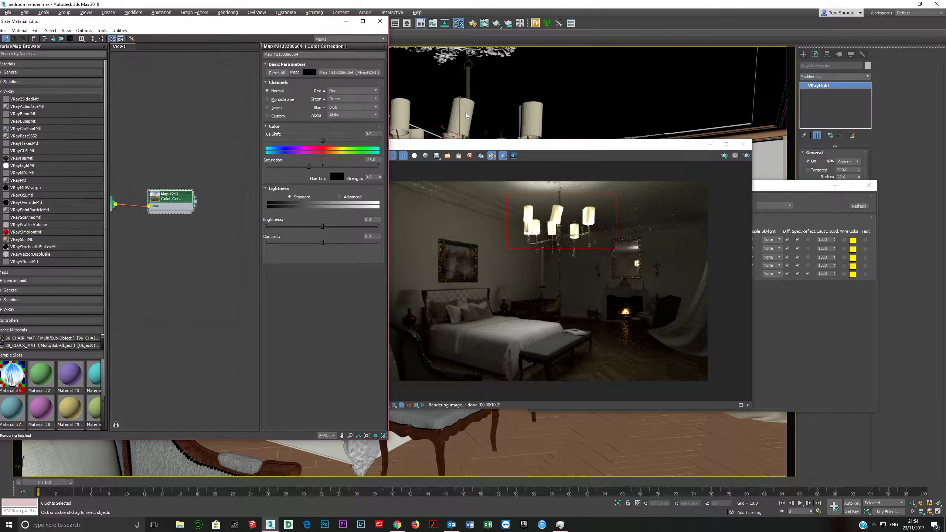
pyautogui.moveTo(273, 21); pyautogui.dragTo(390, 170)
pyautogui.click(85, 23)
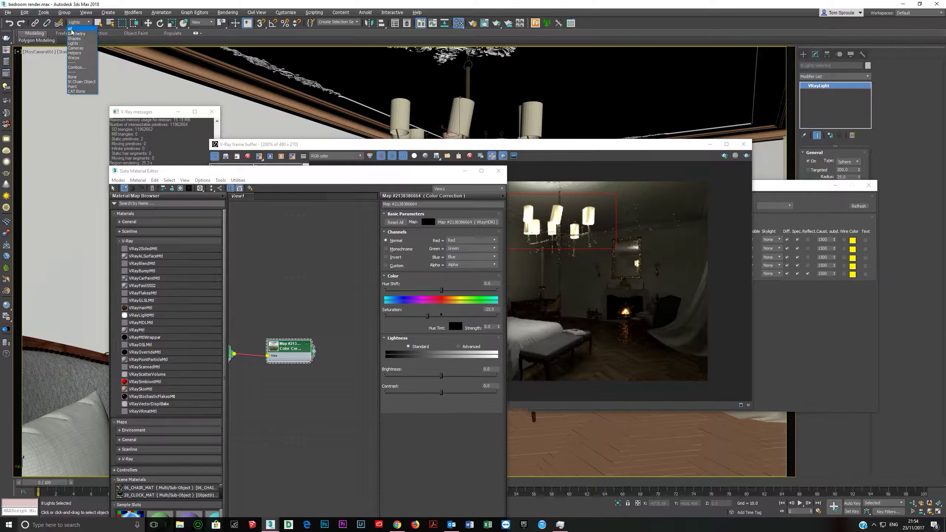
pyautogui.click(73, 27)
pyautogui.press('w')
pyautogui.moveTo(262, 173); pyautogui.dragTo(219, 62)
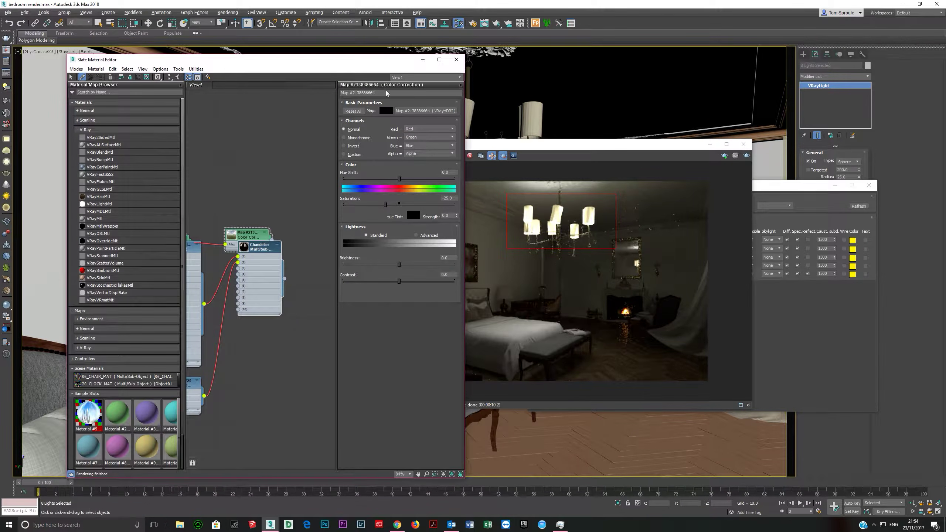
# Maximise the material editor, move the Chandelier material clear of the HDRI map nodes and tidy its node layout.
pyautogui.click(439, 59)
pyautogui.moveTo(268, 218); pyautogui.dragTo(512, 187, button='middle')
pyautogui.moveTo(512, 186); pyautogui.dragTo(490, 321)
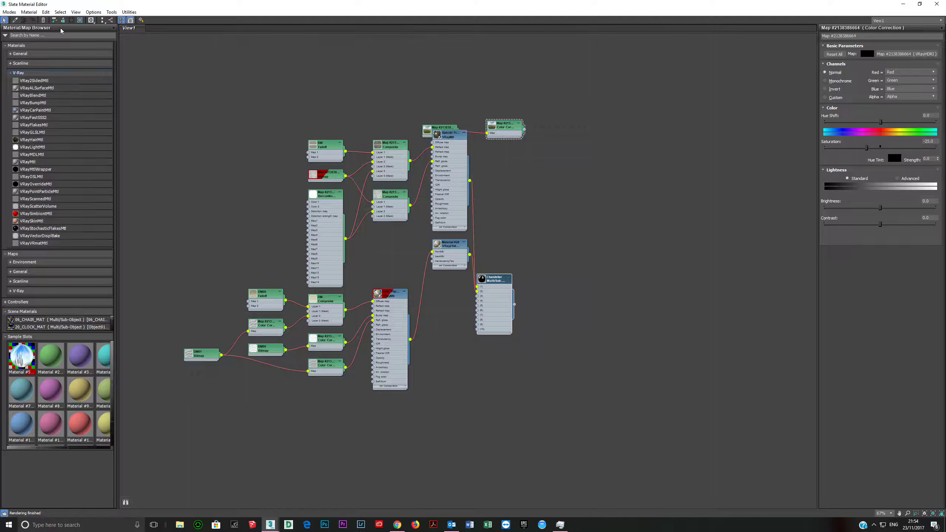
pyautogui.click(111, 20)
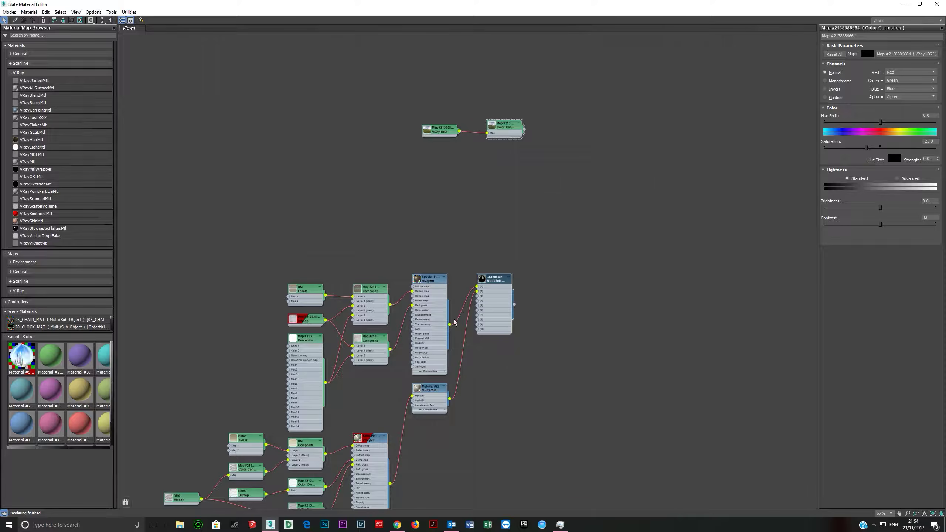
pyautogui.moveTo(373, 402); pyautogui.dragTo(341, 225, button='middle')
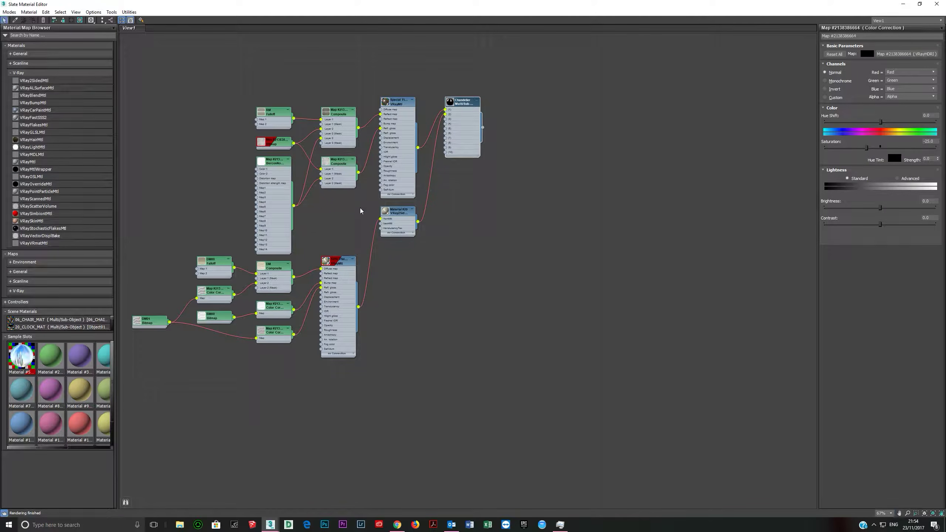
# Examine the chandelier's VRay2SidedMtl and its Color Correction map, and preview the image of its DM01 bitmap.
pyautogui.click(398, 226)
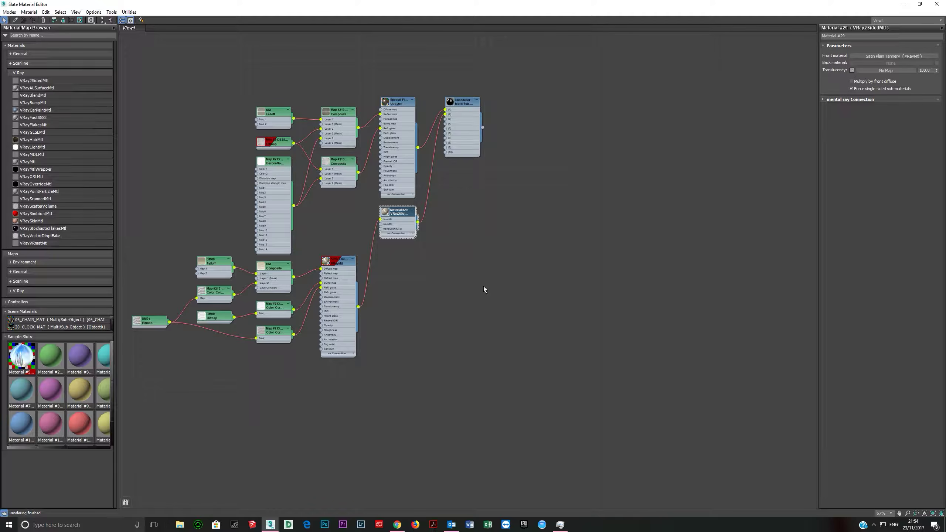
pyautogui.click(274, 335)
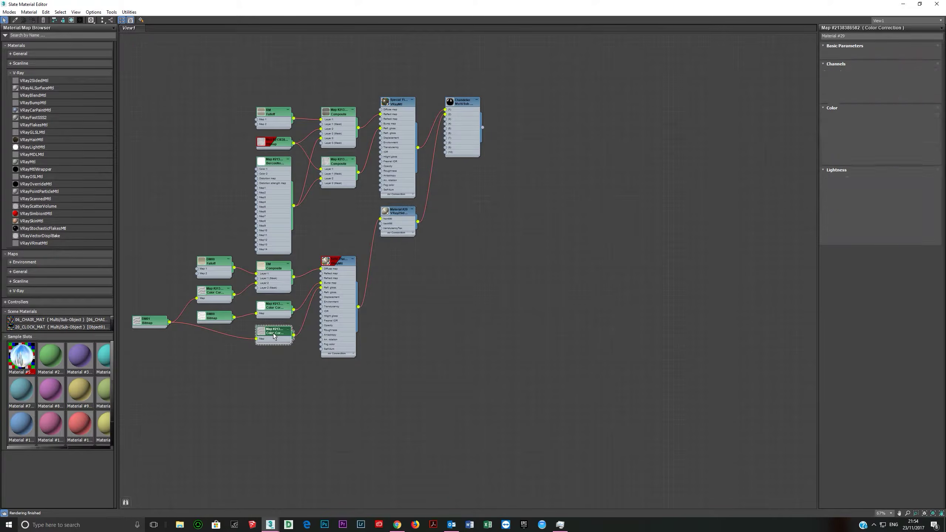
pyautogui.click(149, 321)
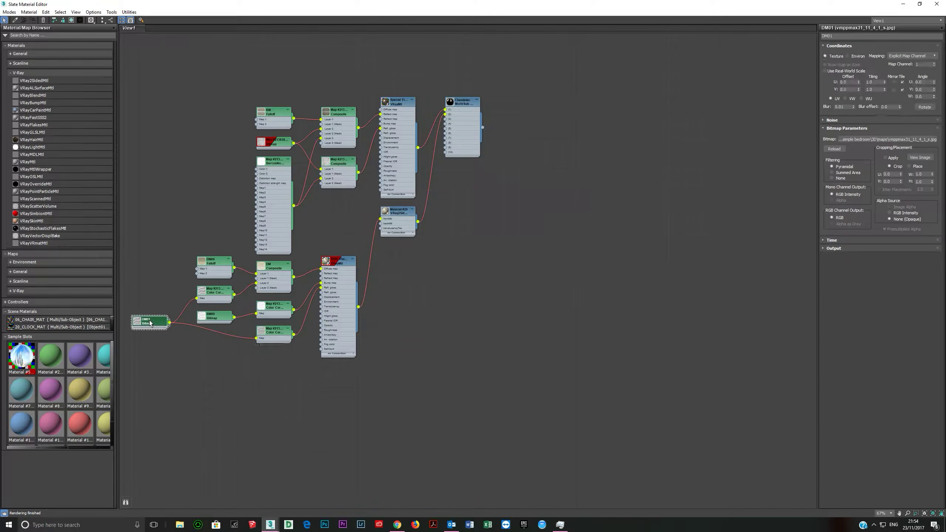
pyautogui.click(916, 158)
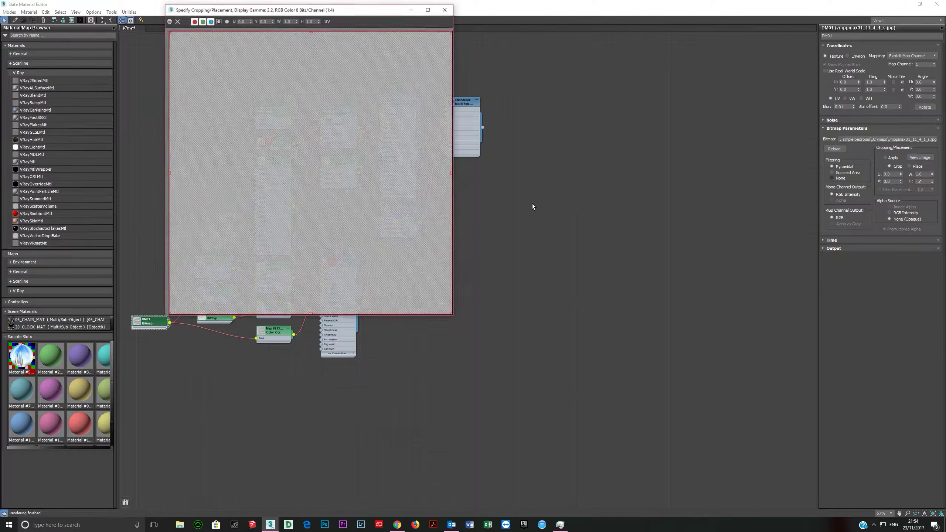
pyautogui.click(445, 10)
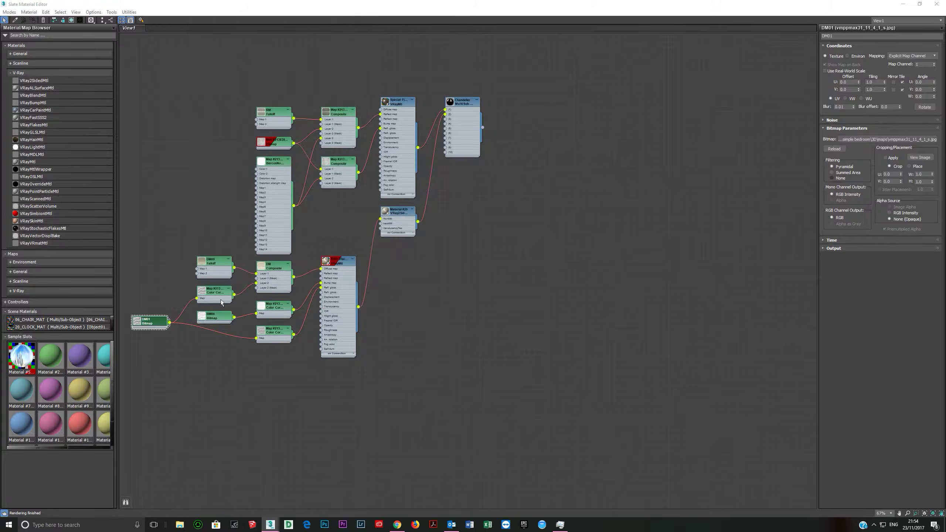
# Try a copied Color Correction map as the VRay2SidedMtl's translucency texture with an enlarged background preview, and disconnect the map again.
pyautogui.keyDown('shift'); pyautogui.moveTo(292, 336); pyautogui.dragTo(381, 228); pyautogui.keyUp('shift')
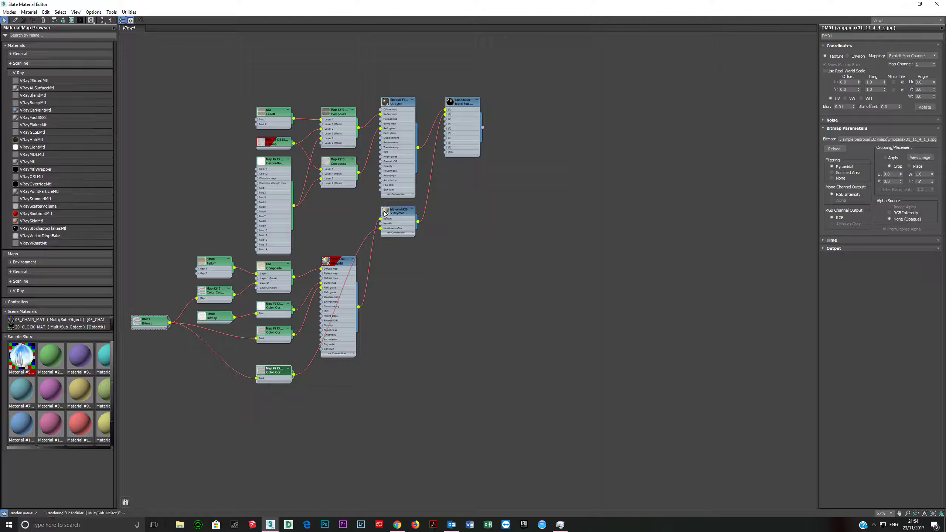
pyautogui.doubleClick(385, 213)
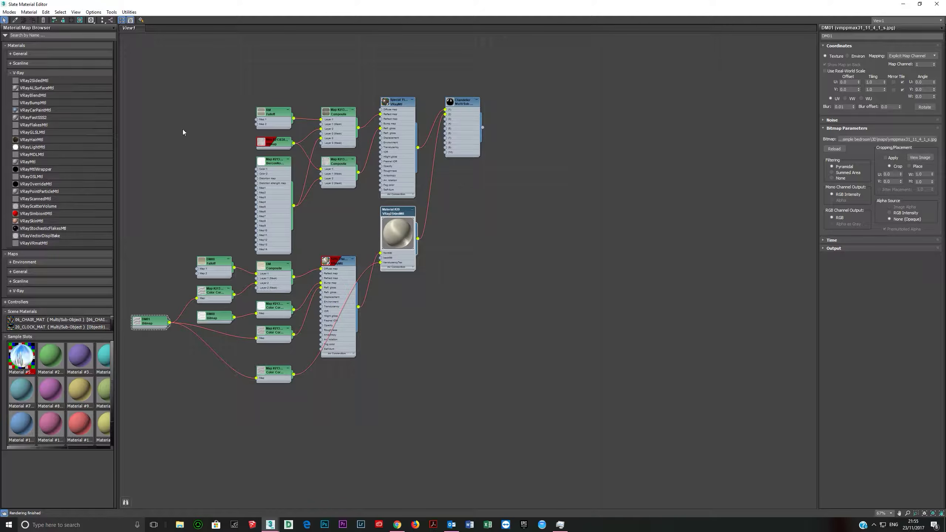
pyautogui.click(80, 19)
pyautogui.moveTo(381, 262); pyautogui.dragTo(385, 303)
# Try white and progressively darker greys as the VRay2SidedMtl's translucency colour, and discard the colour change.
pyautogui.click(398, 261)
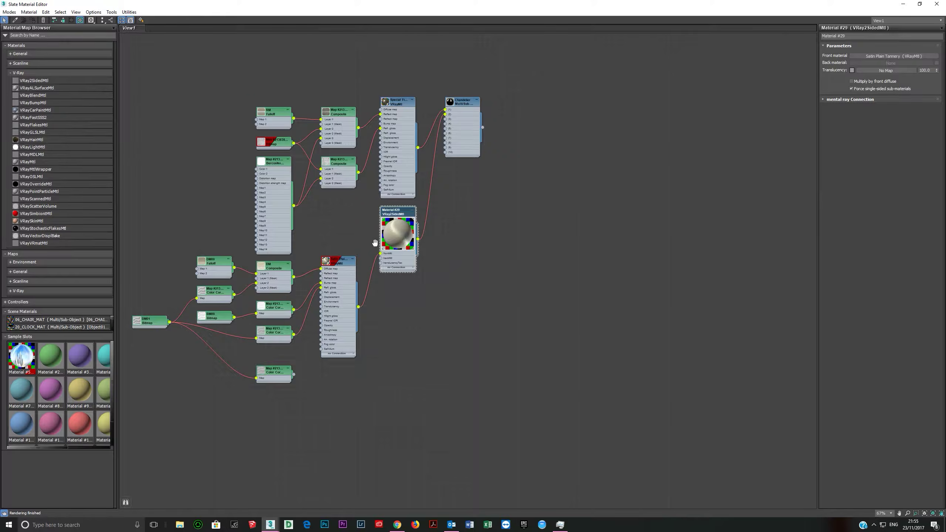
pyautogui.scroll(6, 521, 261)
pyautogui.click(851, 70)
pyautogui.moveTo(248, 85); pyautogui.dragTo(327, 92)
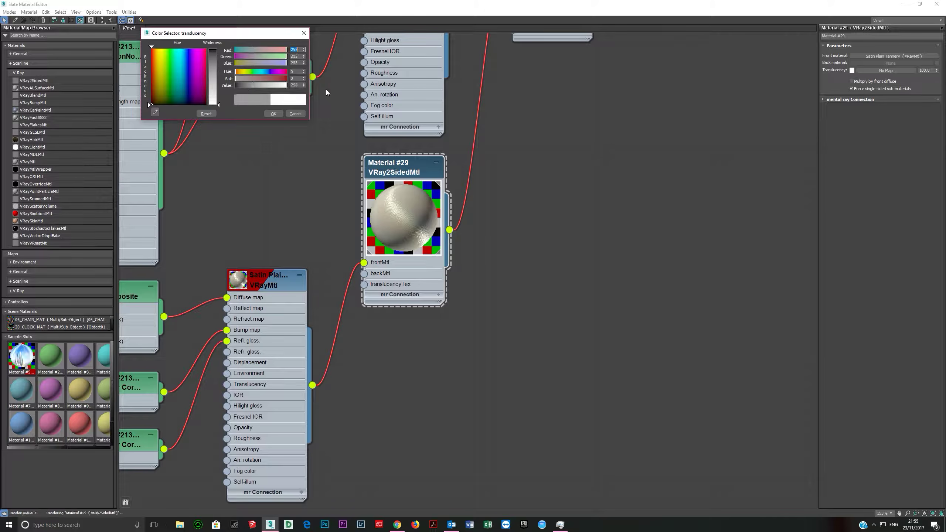
pyautogui.click(275, 86)
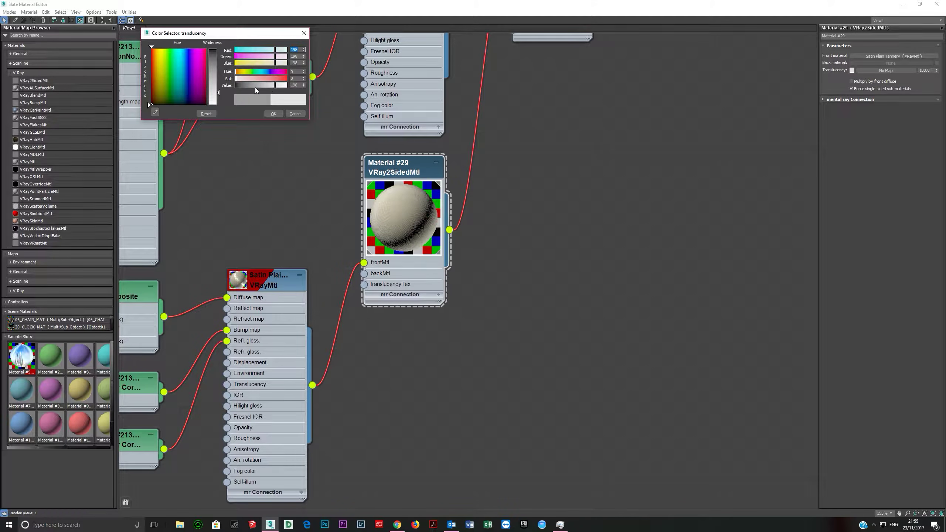
pyautogui.click(255, 85)
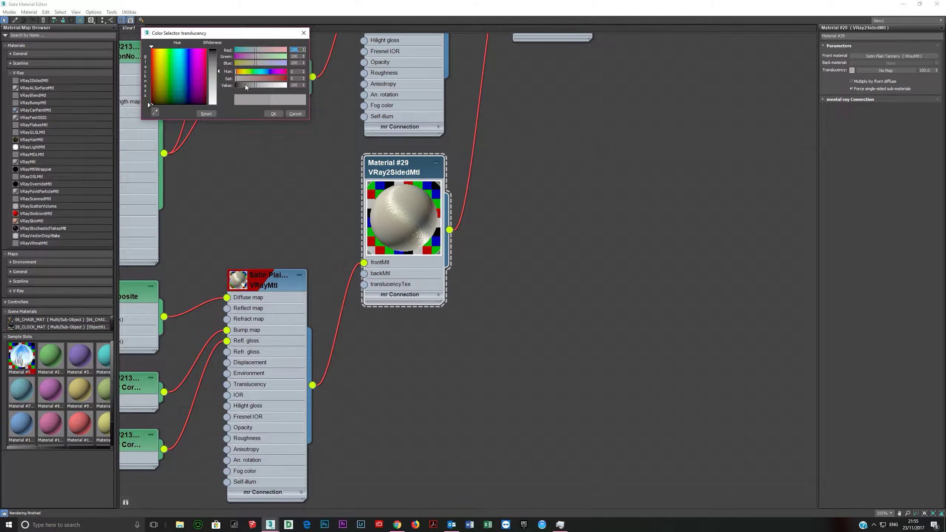
pyautogui.click(290, 112)
# Connect the copied Color Correction map to the translucency texture of the VRay2SidedMtl.
pyautogui.scroll(-1, 324, 278)
pyautogui.moveTo(294, 308); pyautogui.dragTo(314, 182, button='middle')
pyautogui.moveTo(206, 360); pyautogui.dragTo(297, 323, button='middle')
pyautogui.moveTo(297, 348); pyautogui.dragTo(477, 119)
pyautogui.moveTo(428, 122); pyautogui.dragTo(399, 167, button='middle')
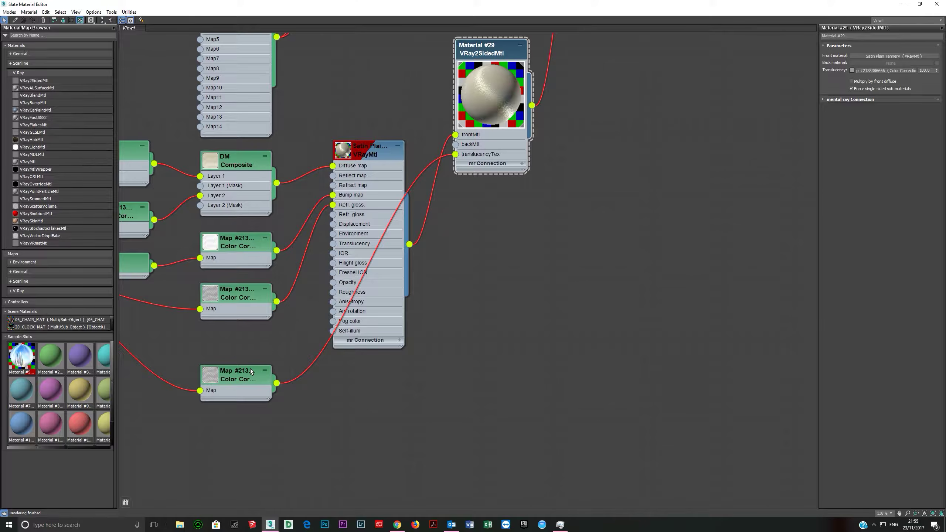
# Try an RGB gamma of 1 on the Color Correction map that feeds the shades' translucency.
pyautogui.click(239, 384)
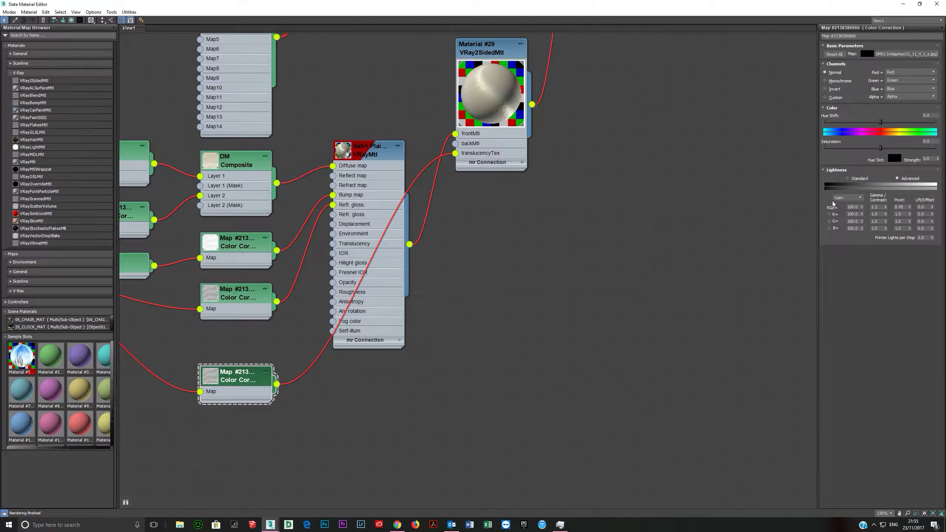
pyautogui.doubleClick(876, 207)
pyautogui.write('1')
pyautogui.press('Return')
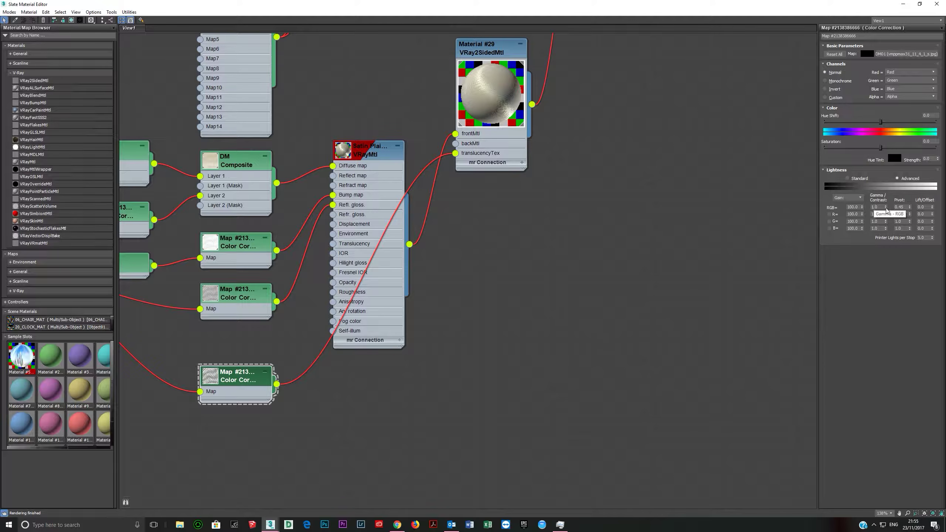
pyautogui.doubleClick(876, 207)
pyautogui.press('Return')
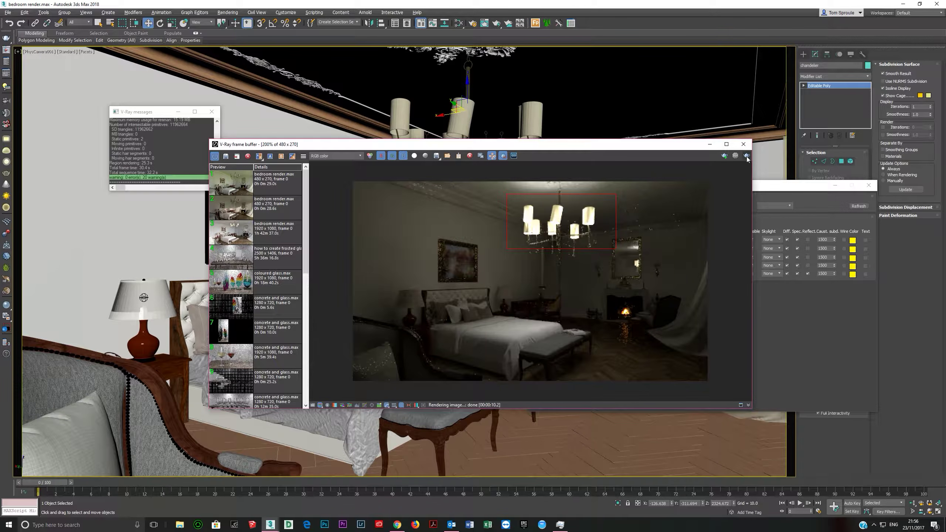
# Test-render the chandelier region again with the chandelier selected, and stop the render early.
pyautogui.click(746, 157)
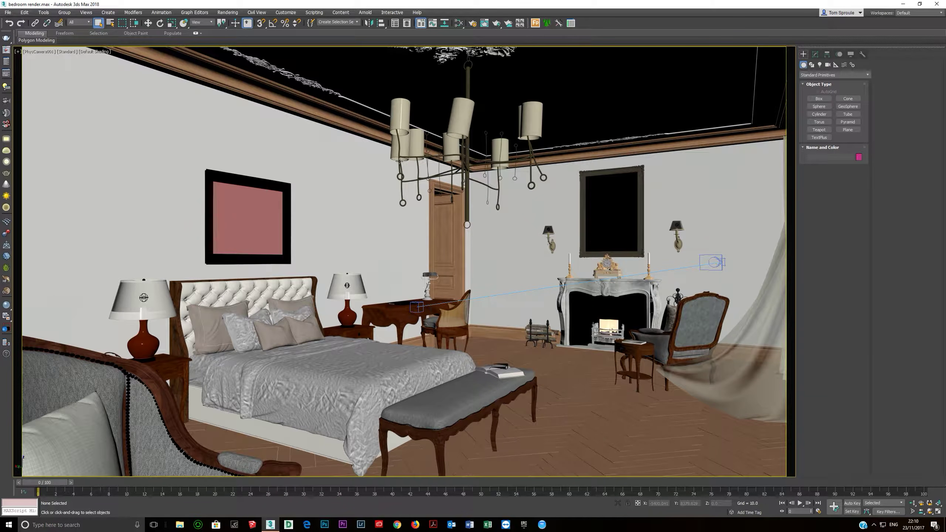
pyautogui.click(403, 131)
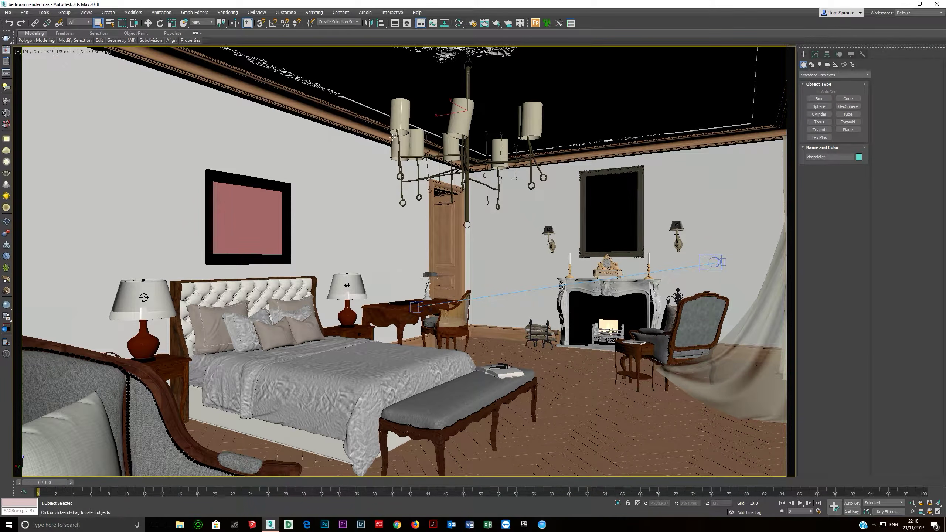
pyautogui.hotkey('shift', 'q')
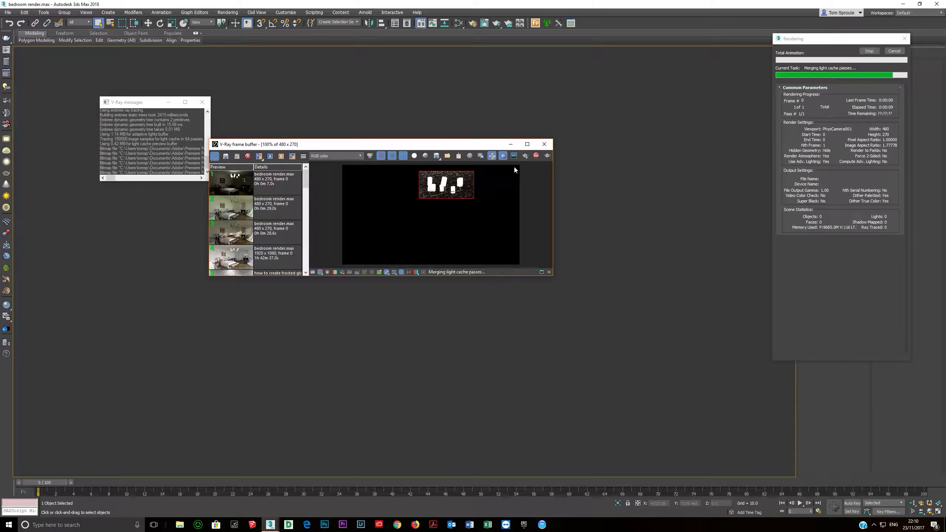
pyautogui.click(863, 52)
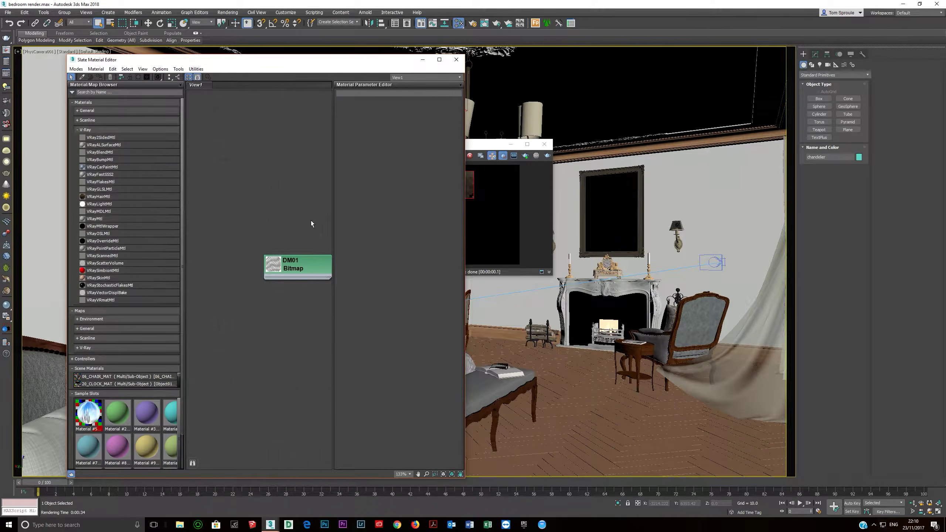
# Disconnect the VRay2SidedMtl's translucency map in the chandelier node tree and set its translucency colour to a very dark grey.
pyautogui.moveTo(294, 229); pyautogui.dragTo(235, 184, button='middle')
pyautogui.scroll(-3, 236, 184)
pyautogui.moveTo(313, 183); pyautogui.dragTo(244, 187, button='middle')
pyautogui.scroll(-7, 243, 187)
pyautogui.moveTo(305, 192); pyautogui.dragTo(269, 194, button='middle')
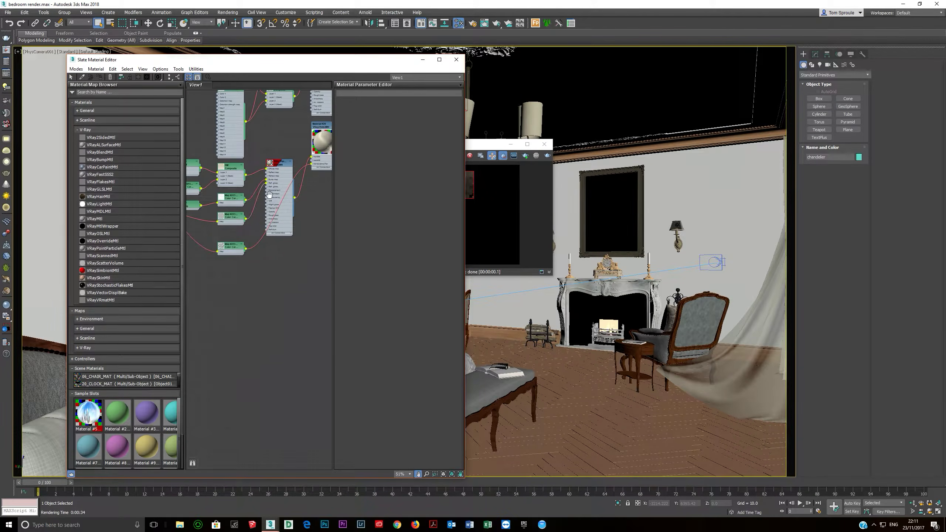
pyautogui.scroll(5, 269, 193)
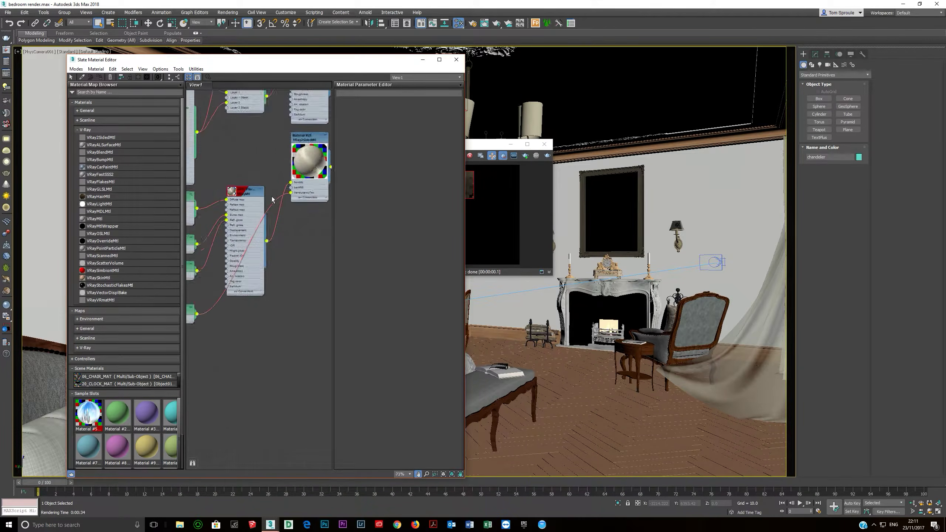
pyautogui.doubleClick(308, 191)
pyautogui.click(371, 127)
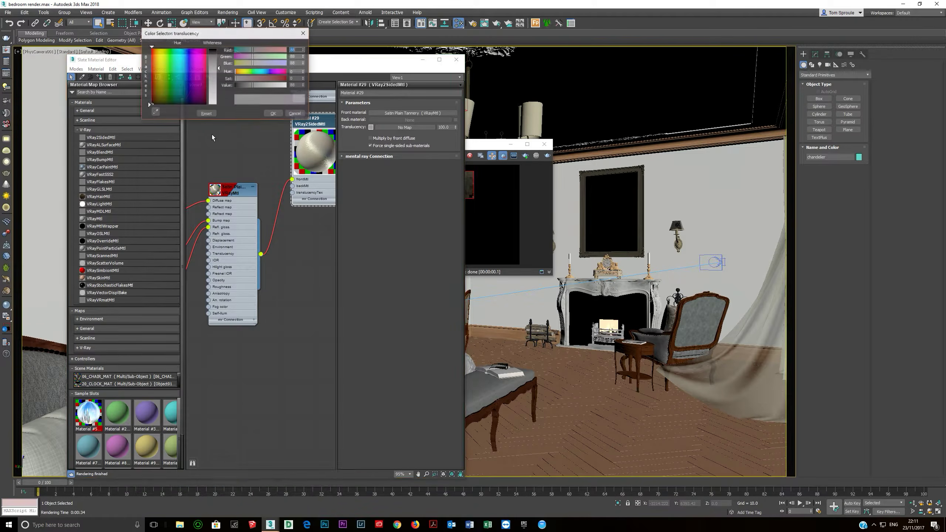
pyautogui.click(237, 85)
pyautogui.click(273, 114)
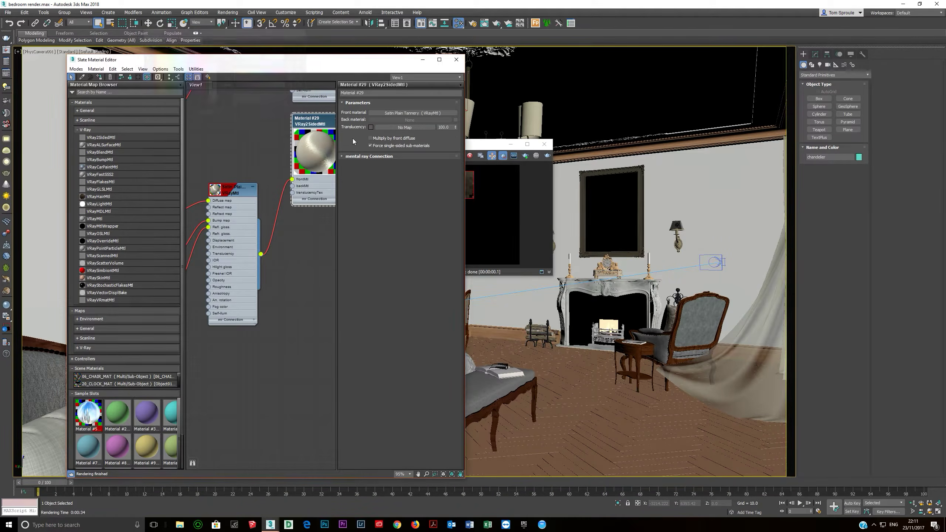
# Render the chandelier region and inspect the shades' brightness up close in the V-Ray frame buffer.
pyautogui.click(500, 145)
pyautogui.click(546, 157)
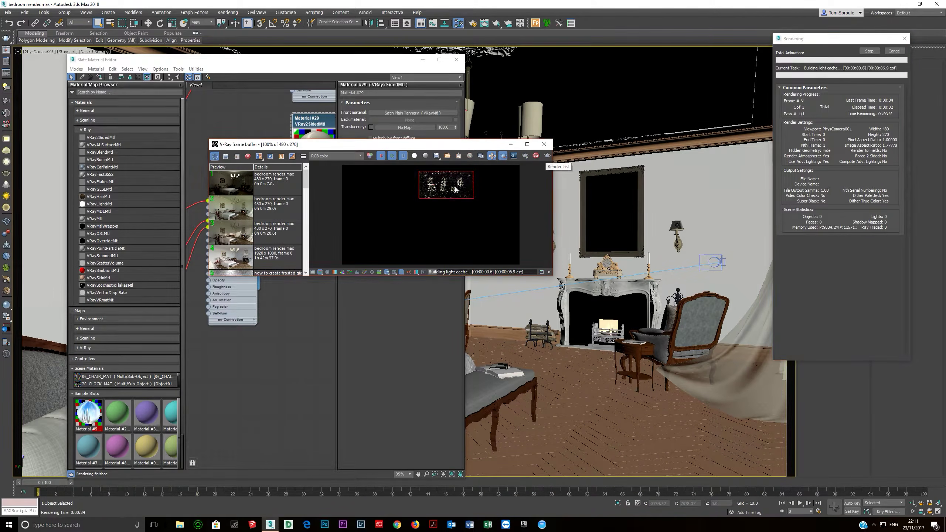
pyautogui.scroll(1, 451, 188)
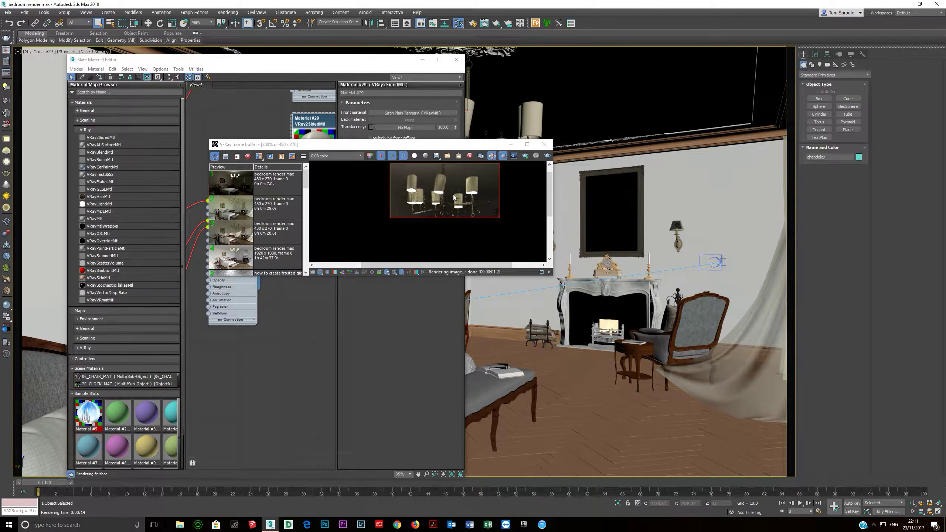
pyautogui.scroll(-2, 452, 197)
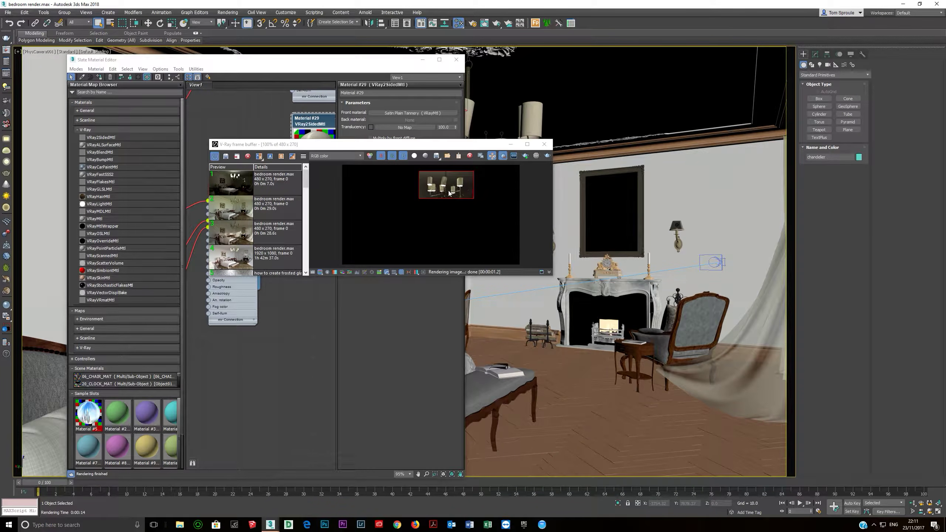
# Lighten the VRay2SidedMtl's translucency colour slightly to a dark grey with a value of about 38.
pyautogui.click(250, 118)
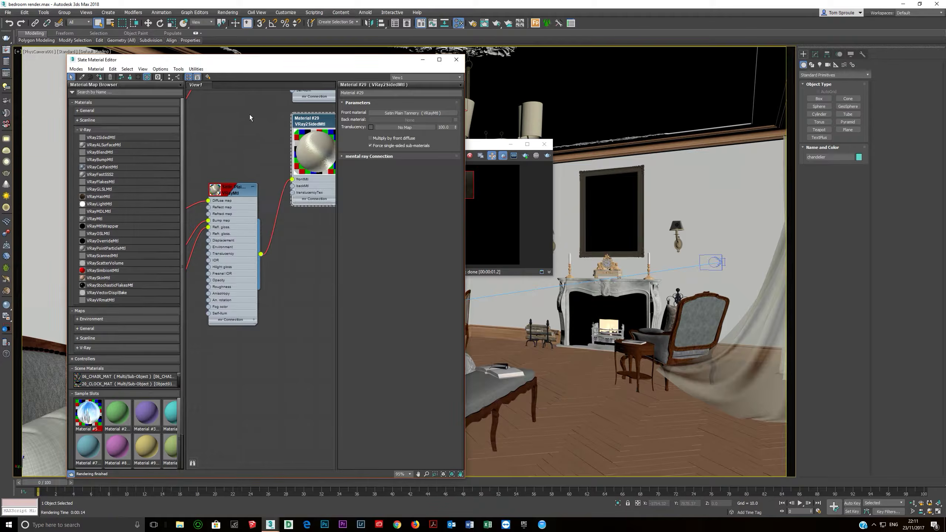
pyautogui.click(371, 127)
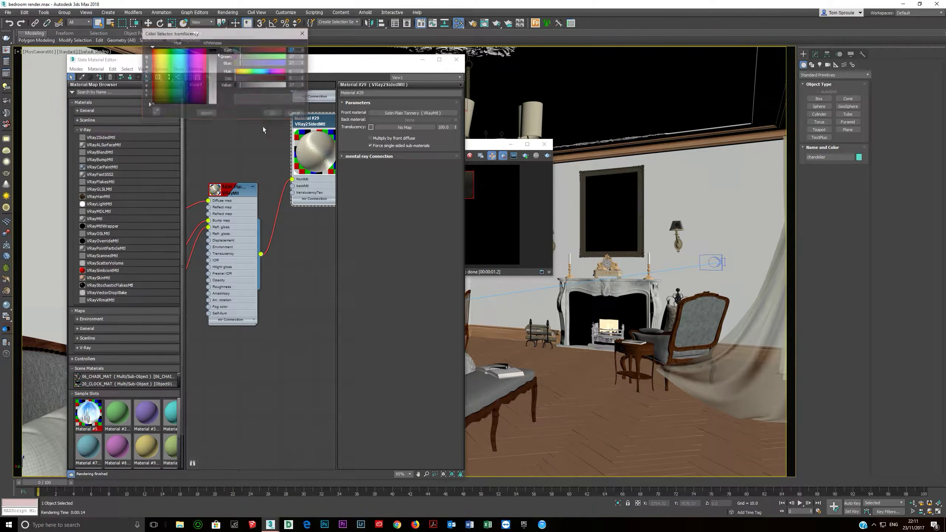
pyautogui.moveTo(237, 85); pyautogui.dragTo(242, 85)
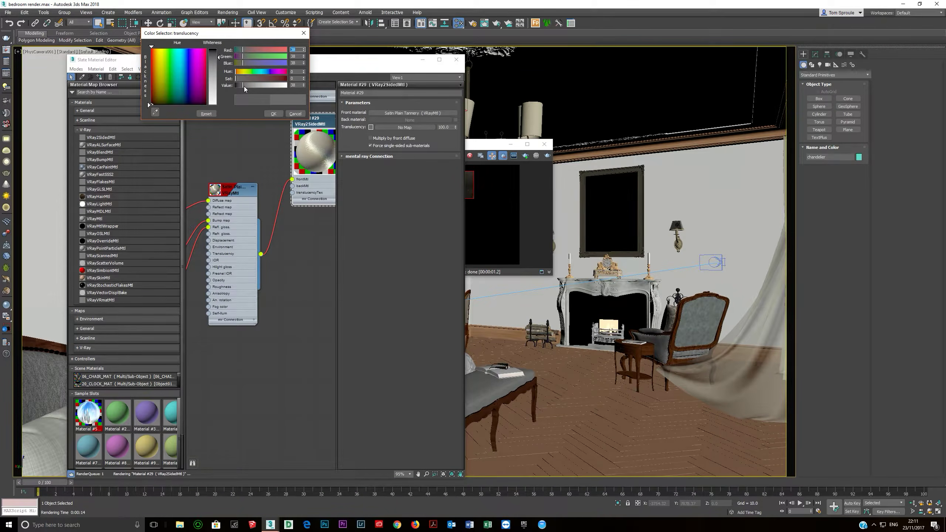
pyautogui.click(274, 114)
# Set the Chandelier light's multiplier to 50 in the V-Ray Light Lister and turn off region rendering.
pyautogui.moveTo(349, 60)
pyautogui.mouseDown()
pyautogui.moveTo(223, 59)
pyautogui.moveTo(352, 61)
pyautogui.mouseUp()
pyautogui.click(470, 153)
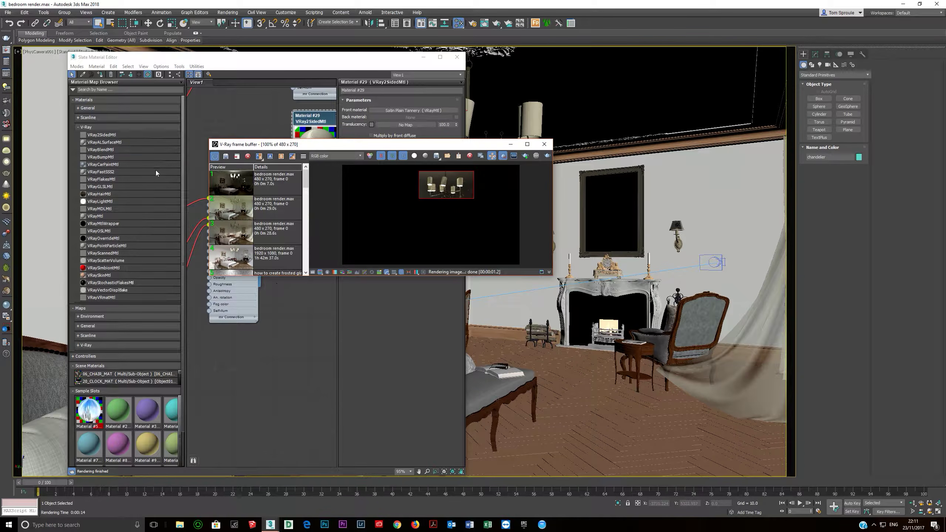
pyautogui.click(7, 88)
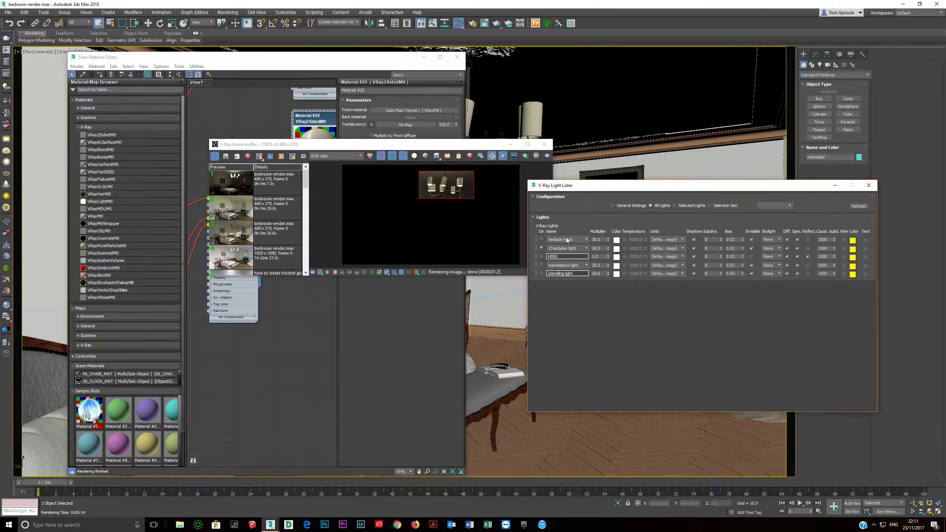
pyautogui.moveTo(603, 249); pyautogui.dragTo(566, 257)
pyautogui.write('50')
pyautogui.press('Return')
pyautogui.click(505, 159)
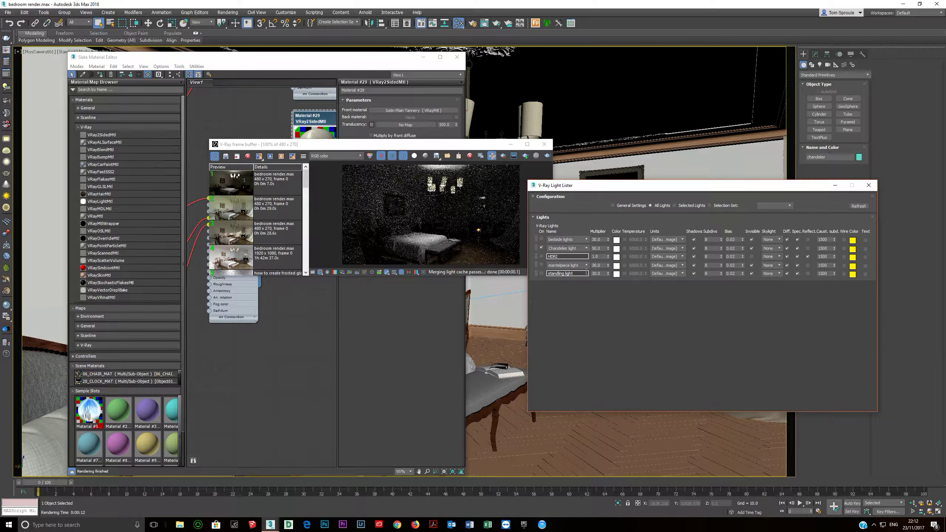
# Switch the Chandelier light to colour temperature and test-render the whole bedroom in an enlarged frame buffer.
pyautogui.click(625, 249)
pyautogui.doubleClick(642, 248)
pyautogui.click(547, 156)
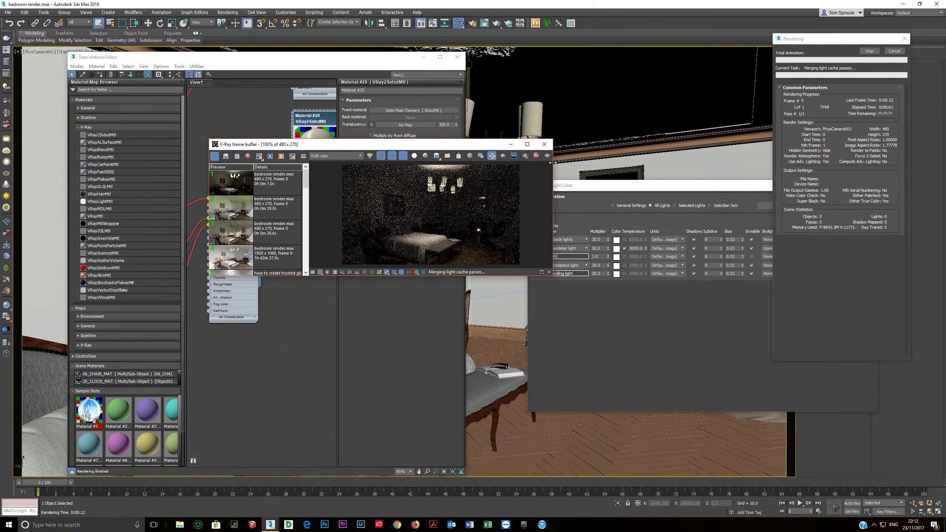
pyautogui.moveTo(552, 275); pyautogui.dragTo(742, 425)
pyautogui.scroll(1, 527, 244)
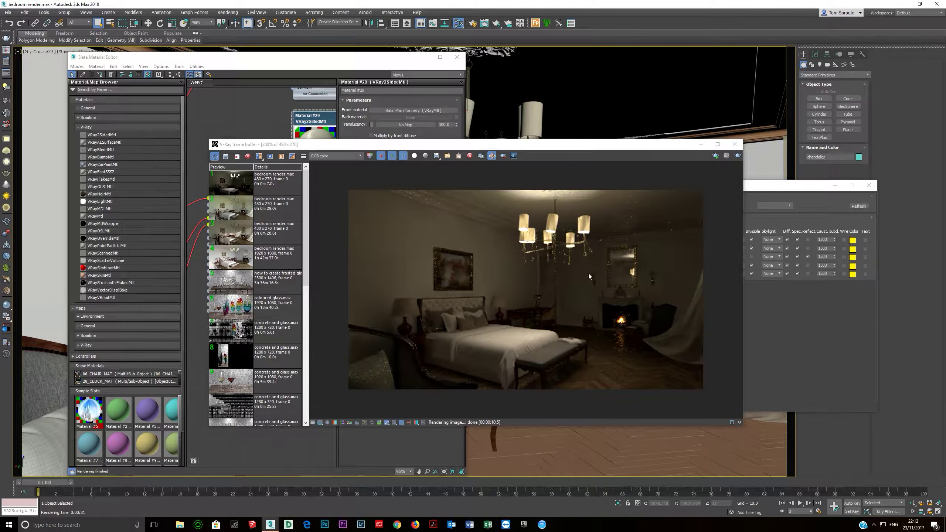
pyautogui.moveTo(559, 147); pyautogui.dragTo(608, 247)
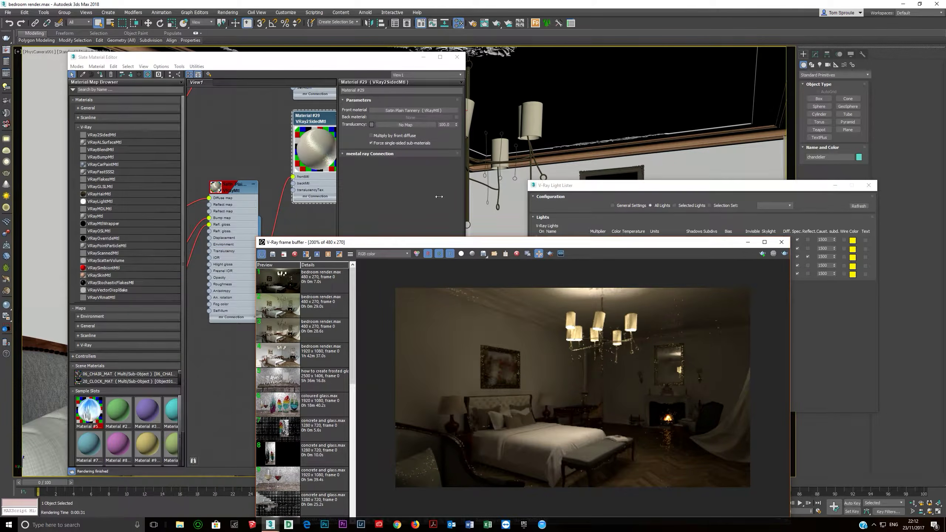
# Fine-tune the dark grey translucency colour of the chandelier's VRay2SidedMtl.
pyautogui.click(371, 125)
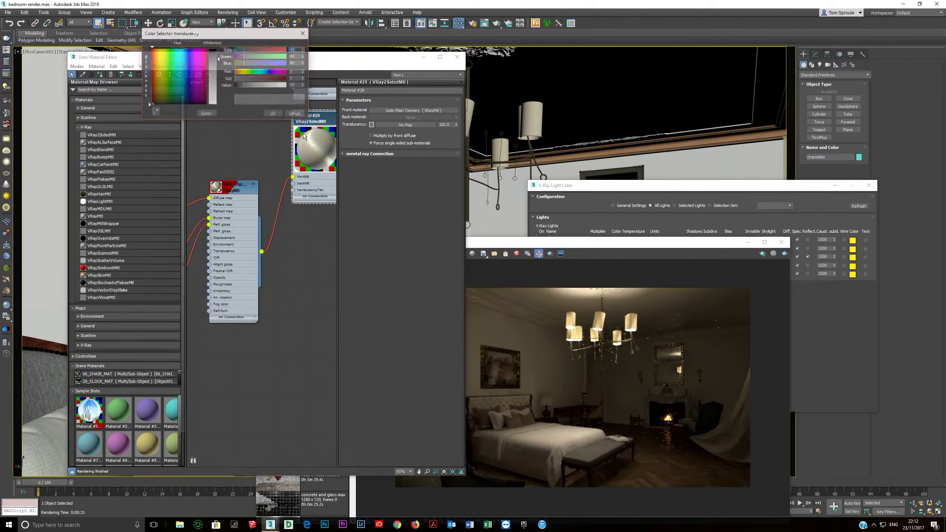
pyautogui.click(242, 86)
pyautogui.click(274, 114)
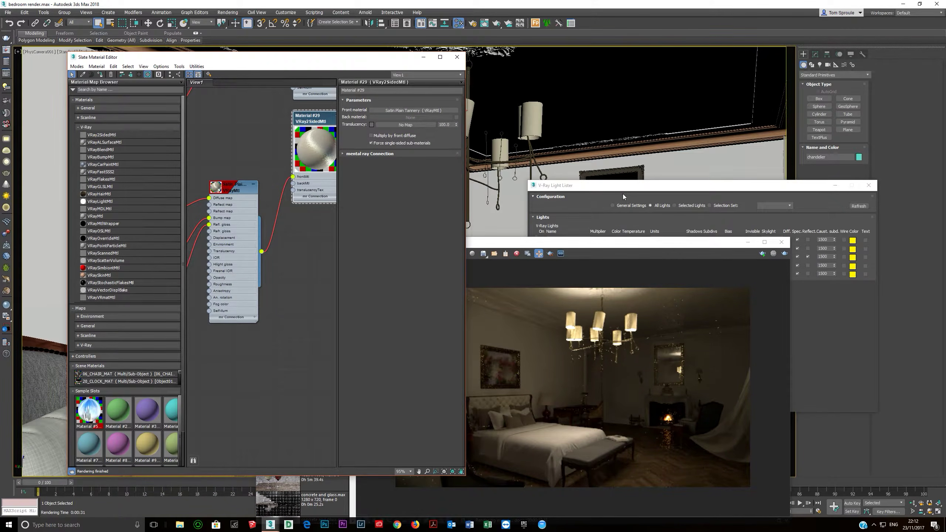
# Set the Chandelier light's colour temperature to 5500 in the V-Ray Light Lister.
pyautogui.click(640, 220)
pyautogui.click(634, 248)
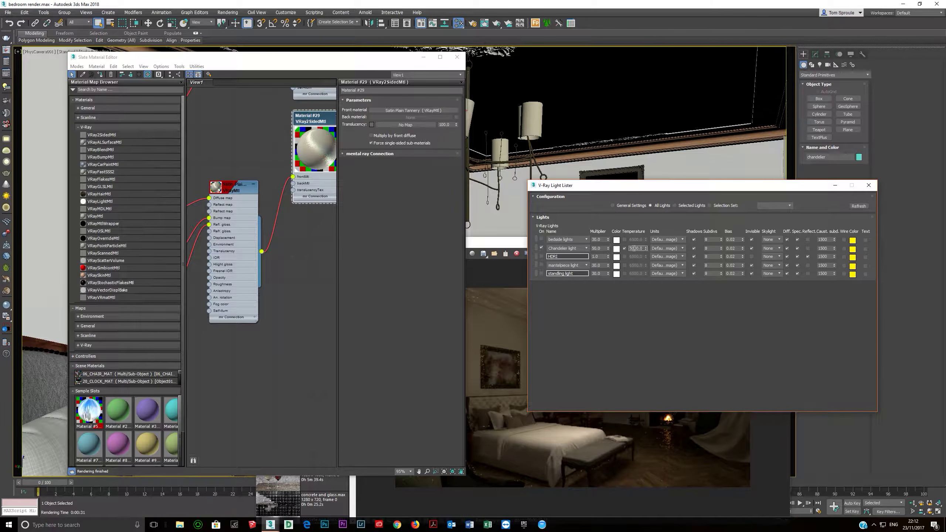
pyautogui.write('5500')
pyautogui.press('Return')
# Test-render the bedroom lit by the bedside lights instead of the chandelier, and stop the render.
pyautogui.moveTo(604, 188); pyautogui.dragTo(597, 221)
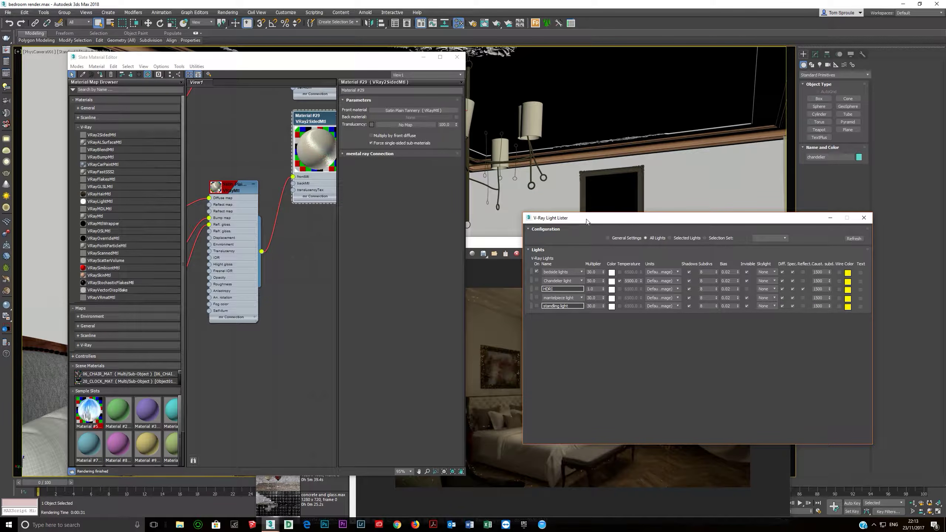
pyautogui.click(498, 252)
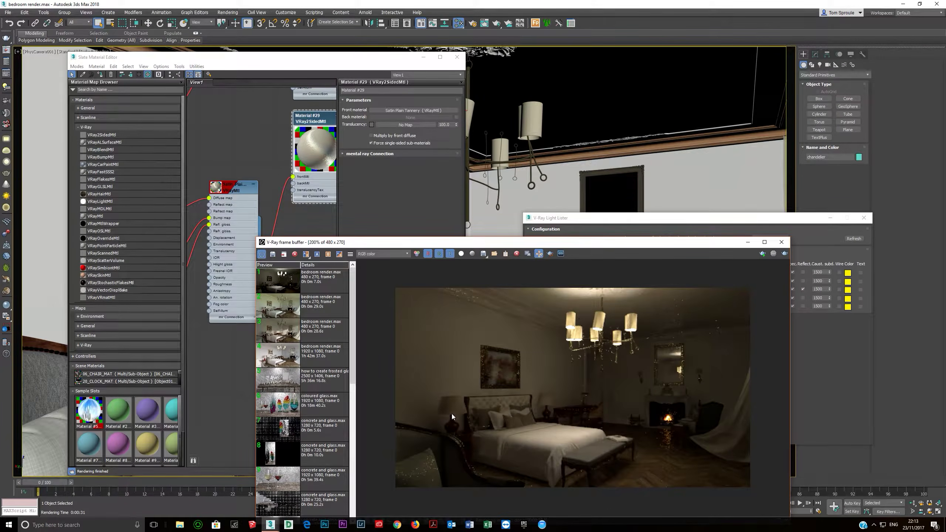
pyautogui.click(787, 253)
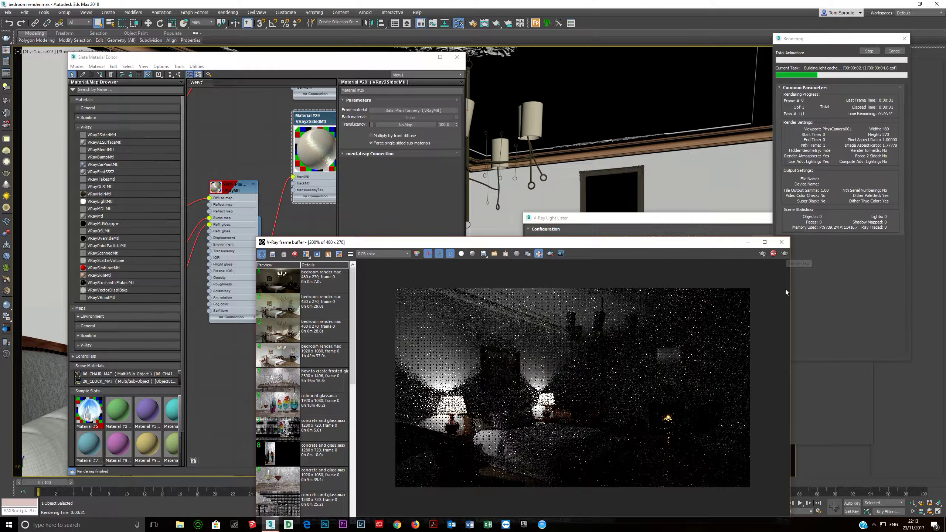
pyautogui.click(773, 254)
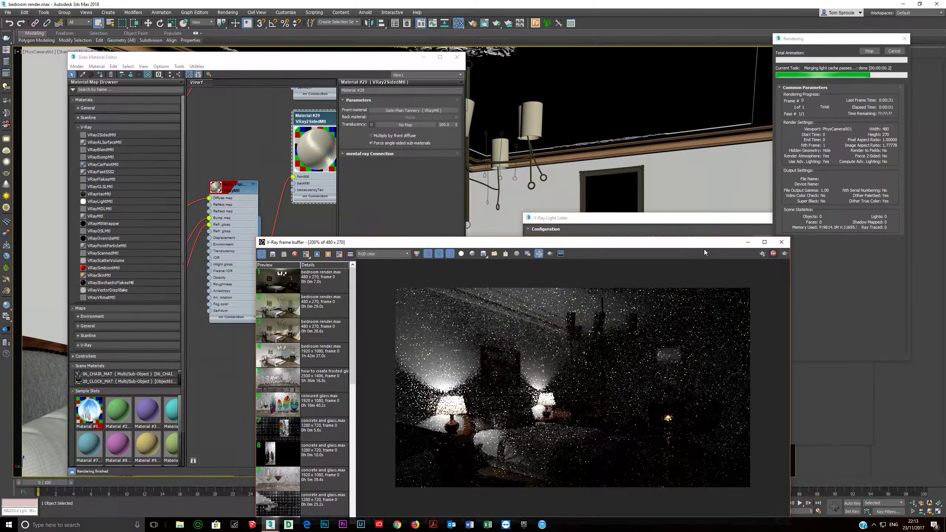
# Set the bedside lights' multiplier to 15 in the V-Ray Light Lister, enable their colour temperature, and select the lights.
pyautogui.moveTo(690, 245); pyautogui.dragTo(598, 198)
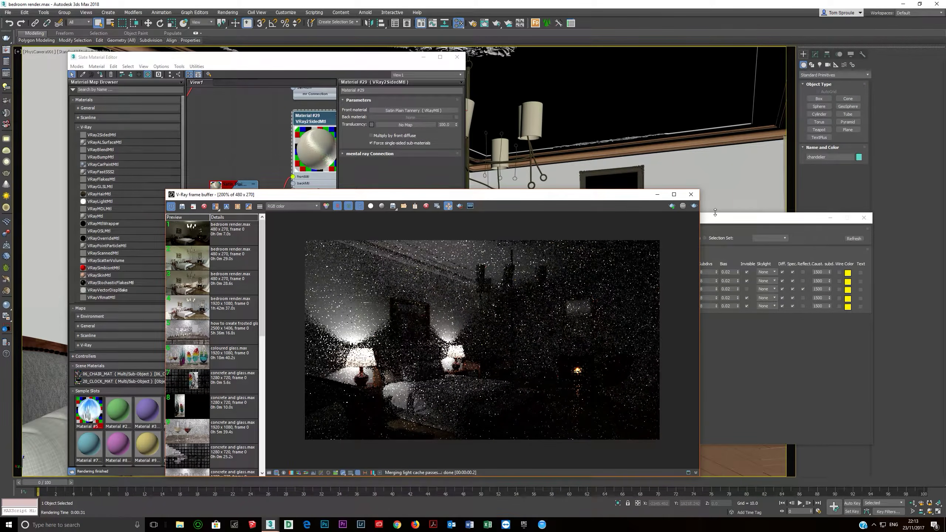
pyautogui.click(707, 235)
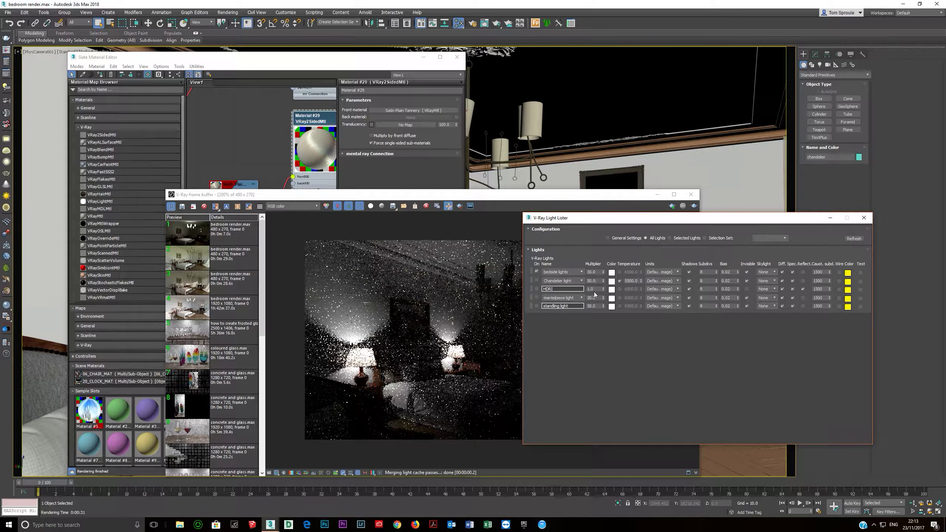
pyautogui.doubleClick(596, 272)
pyautogui.write('15')
pyautogui.press('Return')
pyautogui.click(619, 272)
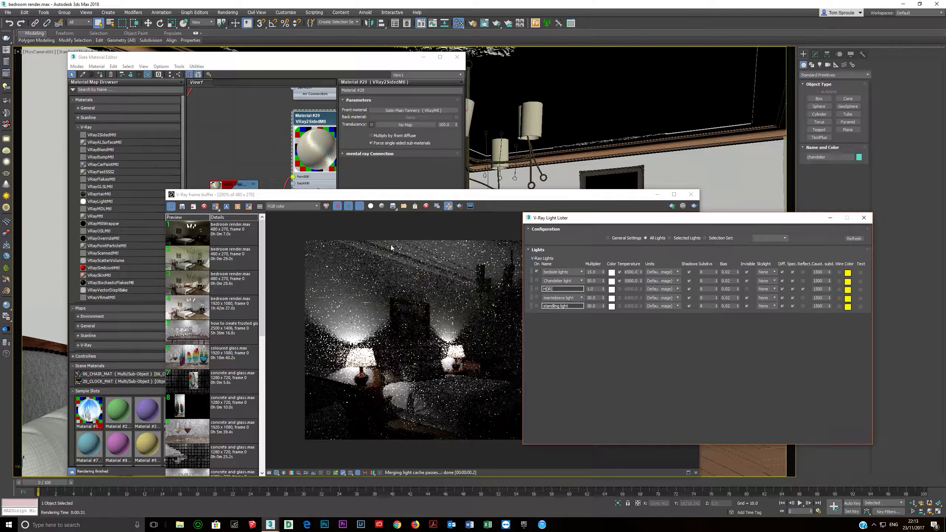
pyautogui.click(532, 270)
pyautogui.moveTo(612, 223); pyautogui.dragTo(389, 165)
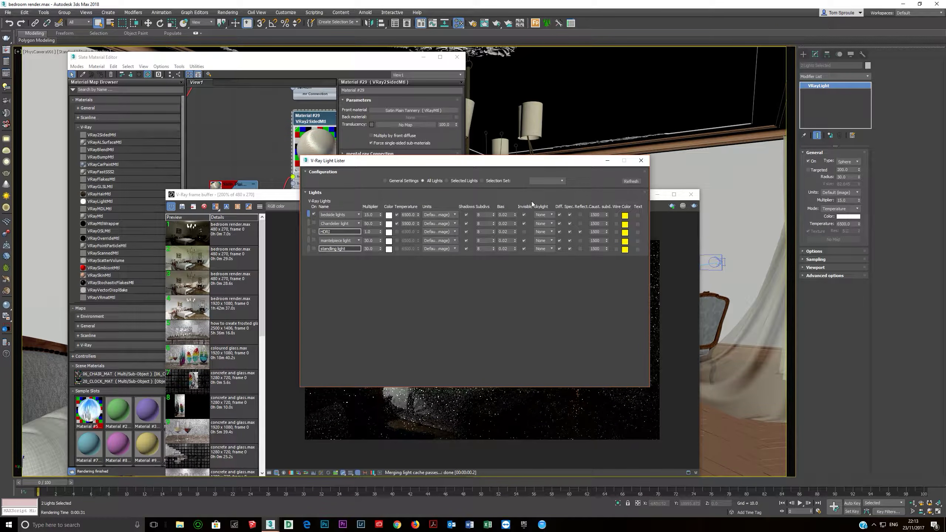
pyautogui.moveTo(441, 164); pyautogui.dragTo(473, 198)
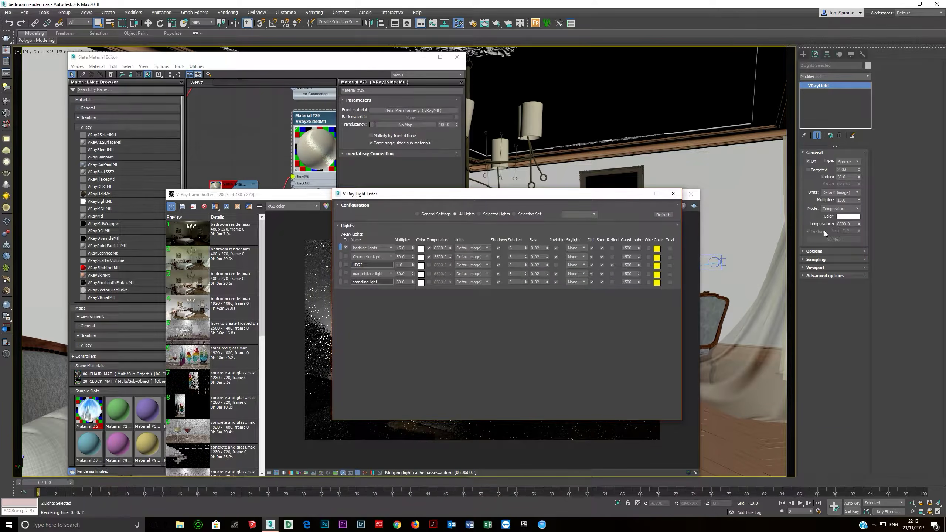
pyautogui.click(839, 208)
pyautogui.click(829, 216)
pyautogui.click(847, 216)
pyautogui.moveTo(278, 73); pyautogui.dragTo(278, 72)
pyautogui.click(284, 79)
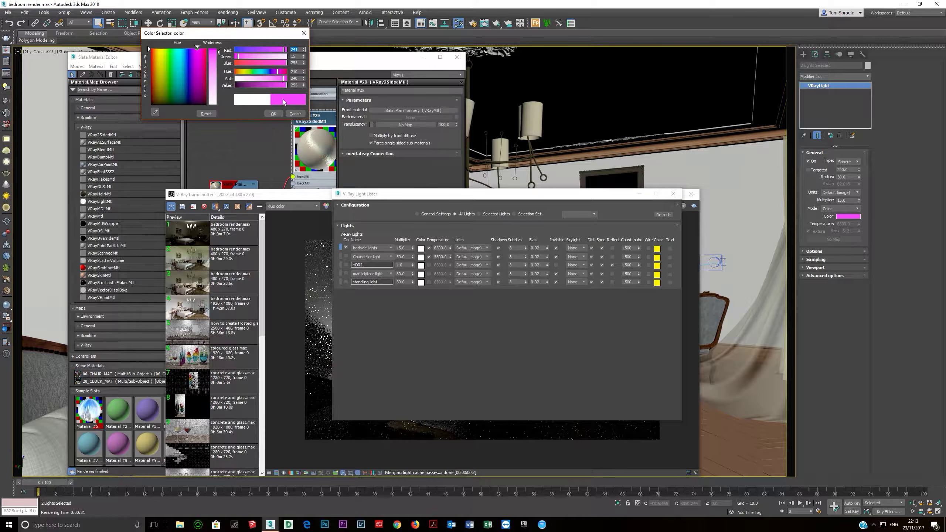
pyautogui.click(295, 114)
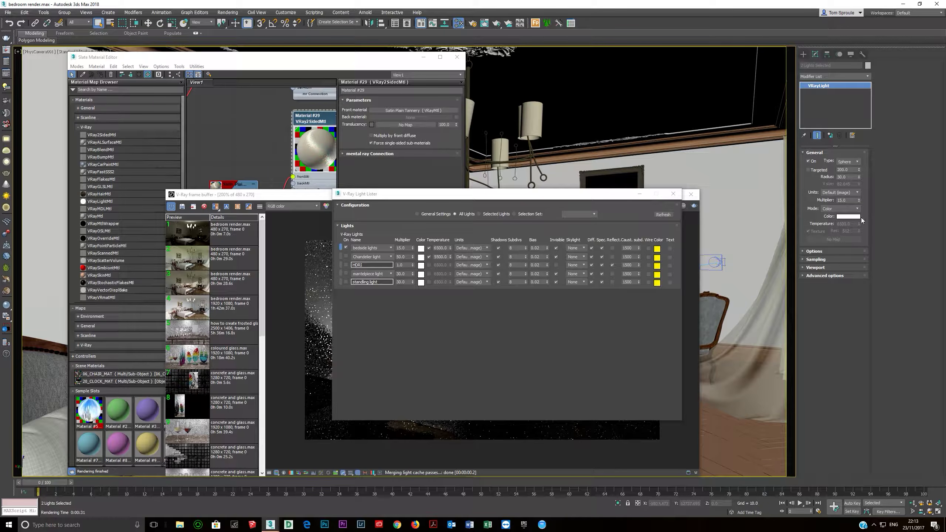
# Set the bedside lights to Temperature mode at 5200 and test-render the bedroom.
pyautogui.click(840, 208)
pyautogui.click(838, 223)
pyautogui.doubleClick(852, 224)
pyautogui.write('5500')
pyautogui.press('Return')
pyautogui.write('0')
pyautogui.press('Return')
pyautogui.write('5200')
pyautogui.press('Return')
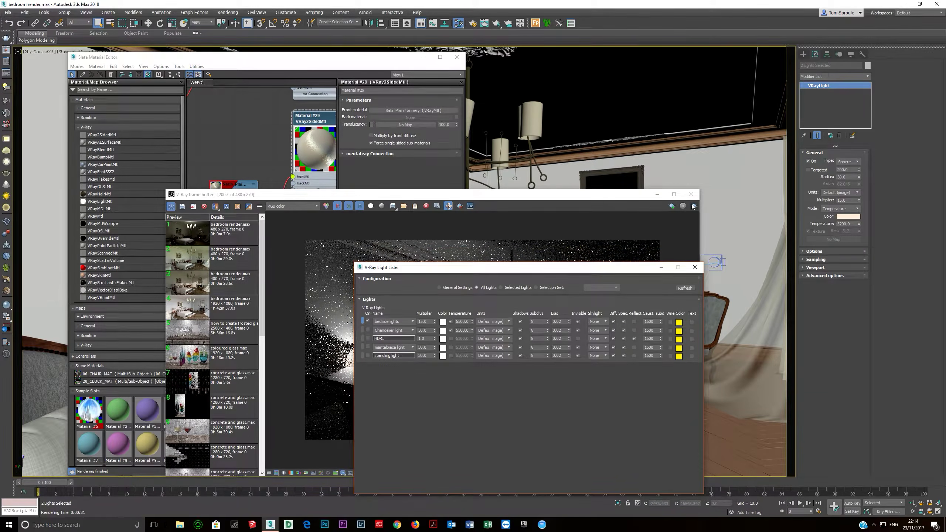
pyautogui.click(696, 206)
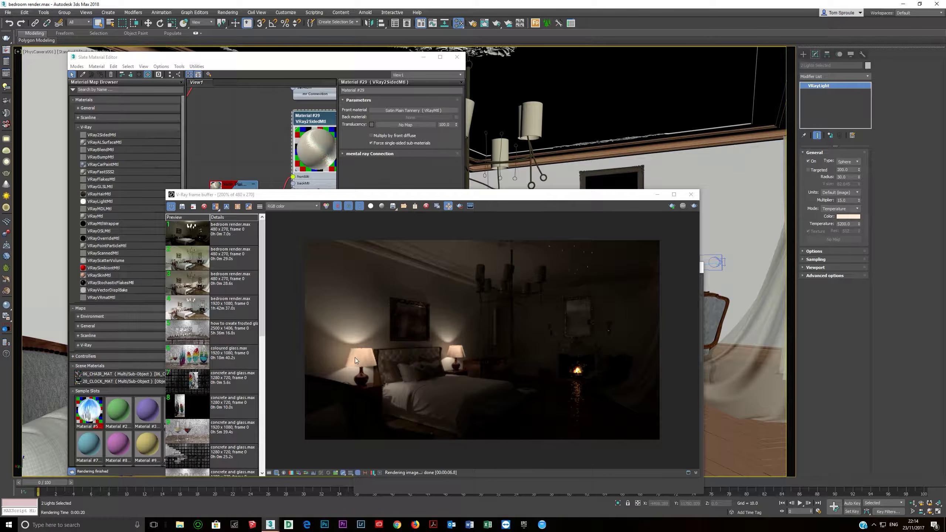
# Sample the bedside lampshade's material into the Slate Material Editor and open its MP Linen White VRay2SidedMtl parameters.
pyautogui.moveTo(364, 197); pyautogui.dragTo(677, 250)
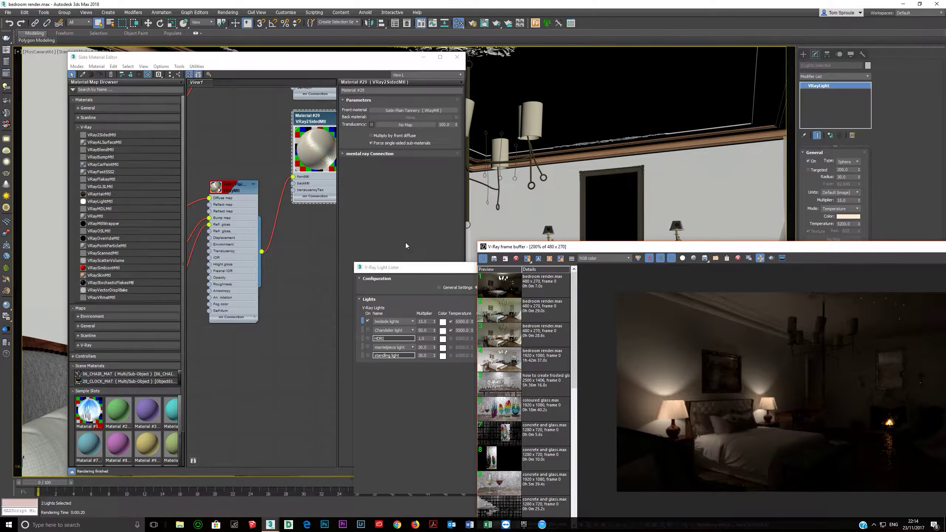
pyautogui.moveTo(373, 57); pyautogui.dragTo(561, 68)
pyautogui.moveTo(392, 346); pyautogui.dragTo(391, 145, button='middle')
pyautogui.click(272, 85)
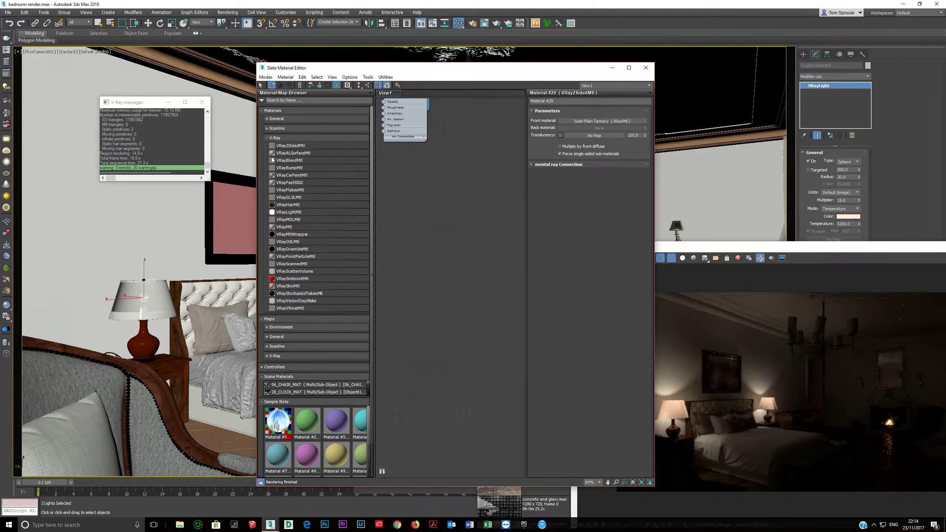
pyautogui.click(172, 290)
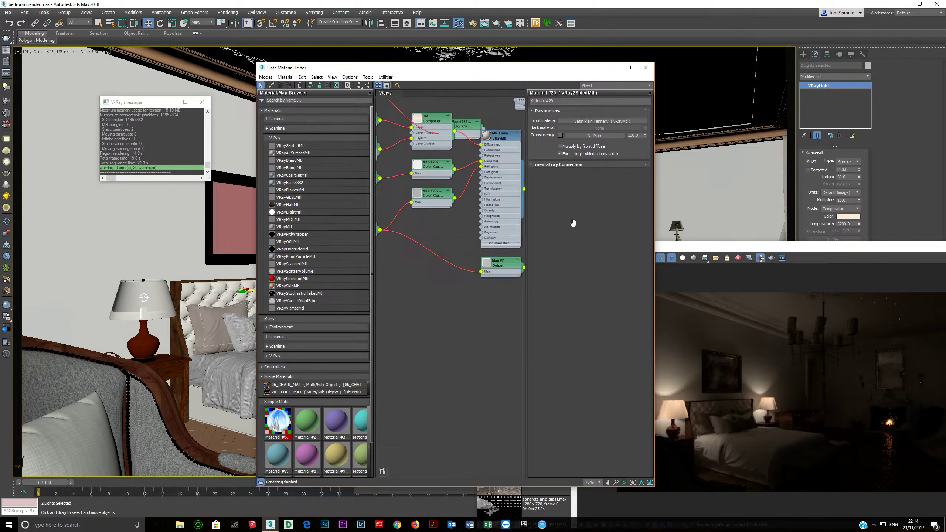
pyautogui.scroll(-1, 430, 258)
pyautogui.scroll(4, 450, 263)
pyautogui.moveTo(442, 279); pyautogui.dragTo(442, 279)
pyautogui.doubleClick(472, 268)
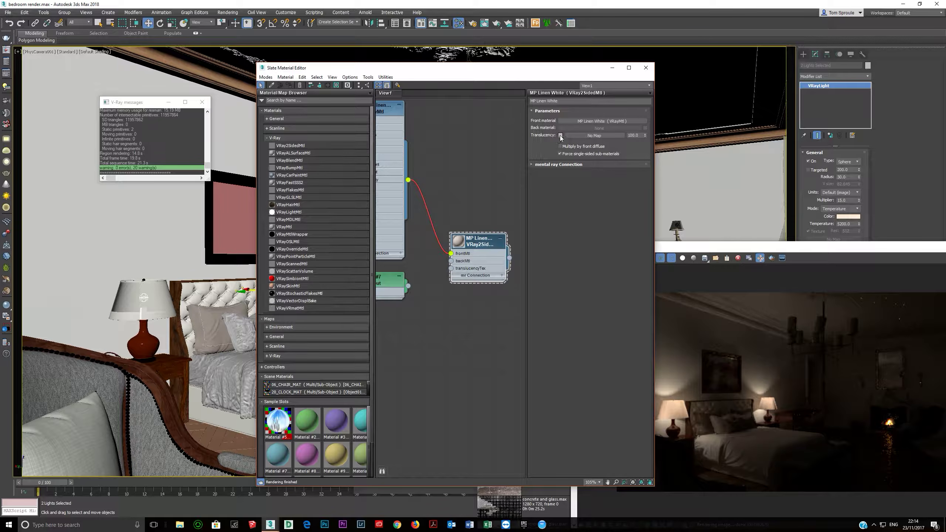
# Darken the grey translucency colour of the MP Linen White VRay2SidedMtl and test-render the bedroom again.
pyautogui.click(560, 135)
pyautogui.click(248, 85)
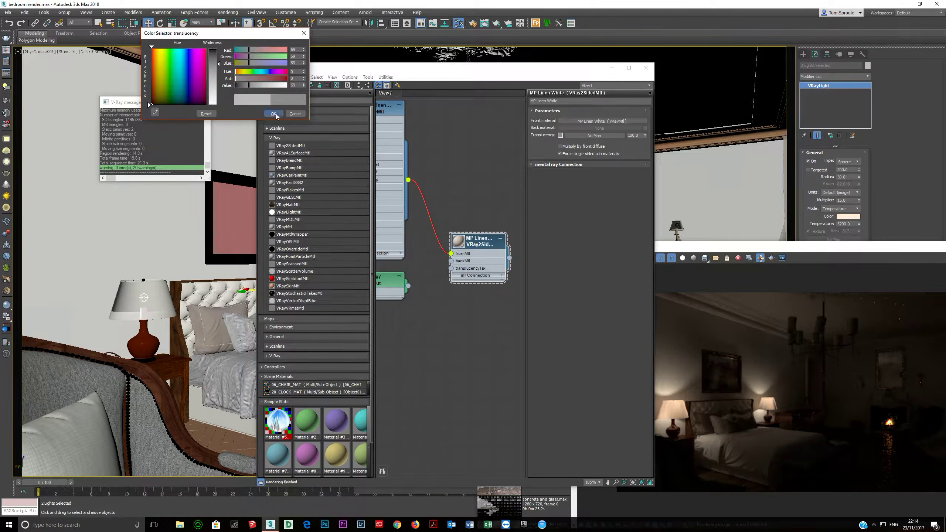
pyautogui.click(274, 114)
pyautogui.click(678, 248)
pyautogui.moveTo(658, 244); pyautogui.dragTo(406, 128)
pyautogui.click(758, 137)
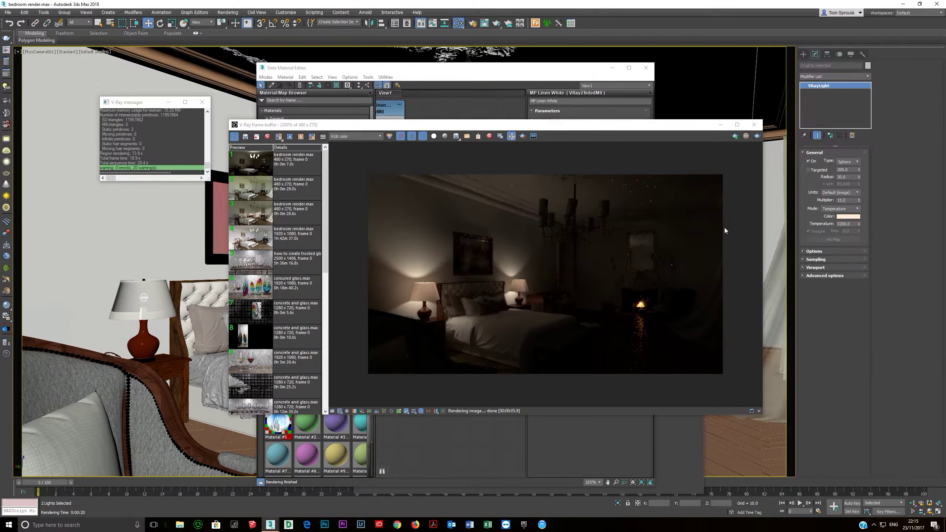
pyautogui.moveTo(572, 128); pyautogui.dragTo(447, 112)
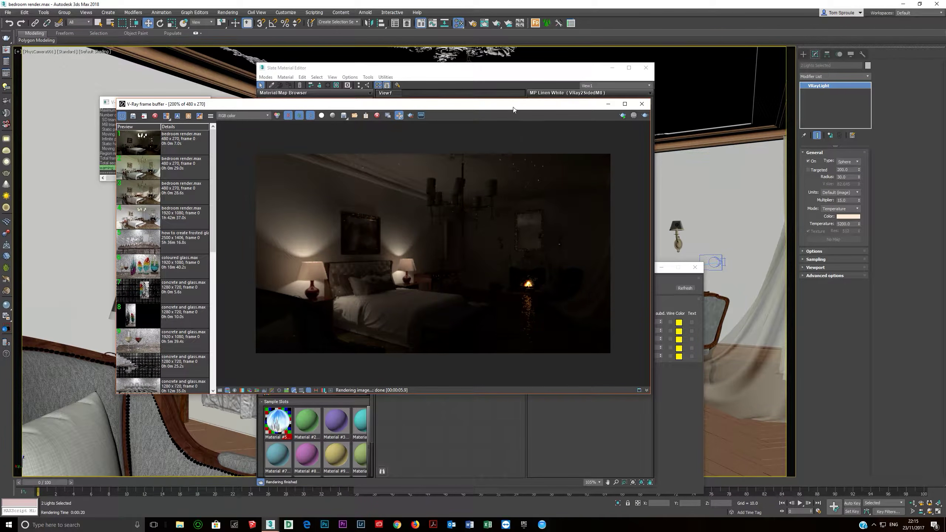
# Turn off the bedside lights, turn on the mantelpiece light in the V-Ray Light Lister, and render the view.
pyautogui.moveTo(513, 109); pyautogui.dragTo(808, 202)
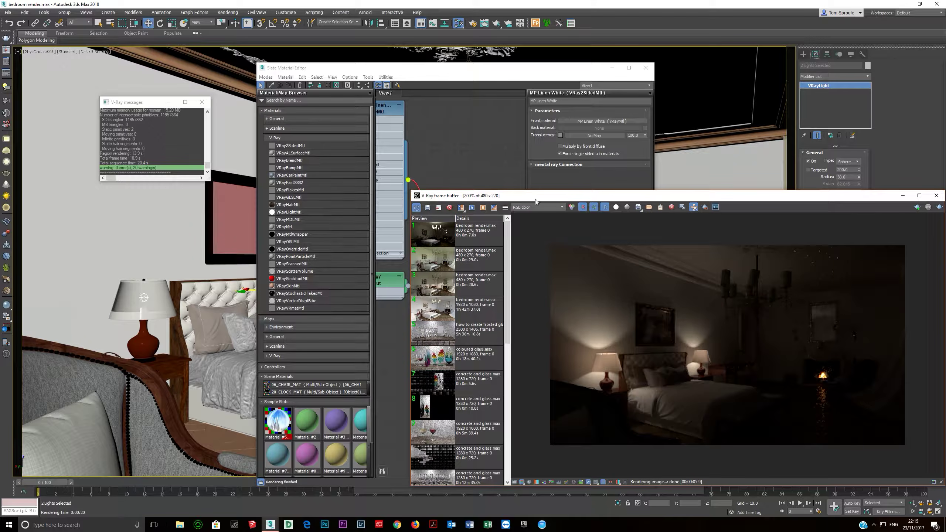
pyautogui.moveTo(574, 199); pyautogui.dragTo(420, 321)
pyautogui.click(659, 291)
pyautogui.moveTo(587, 271); pyautogui.dragTo(557, 116)
pyautogui.click(337, 167)
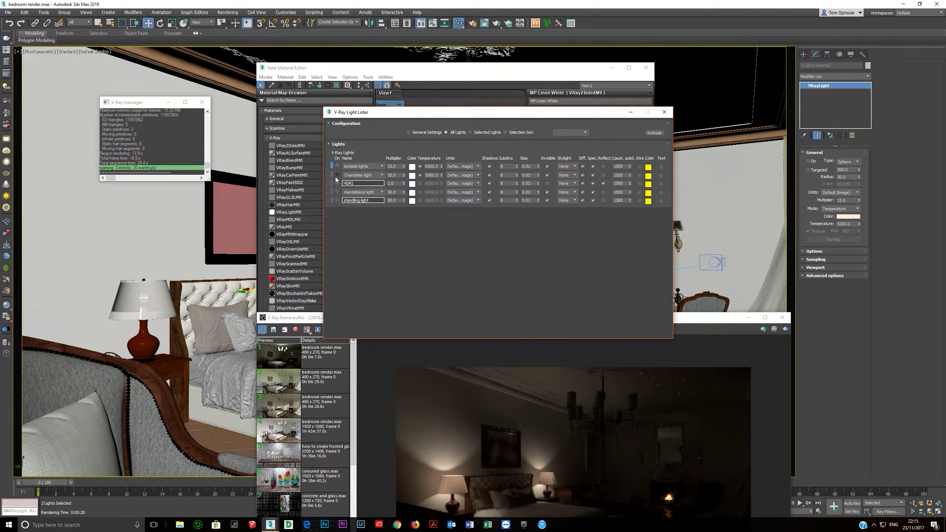
pyautogui.click(337, 192)
pyautogui.moveTo(688, 322); pyautogui.dragTo(655, 148)
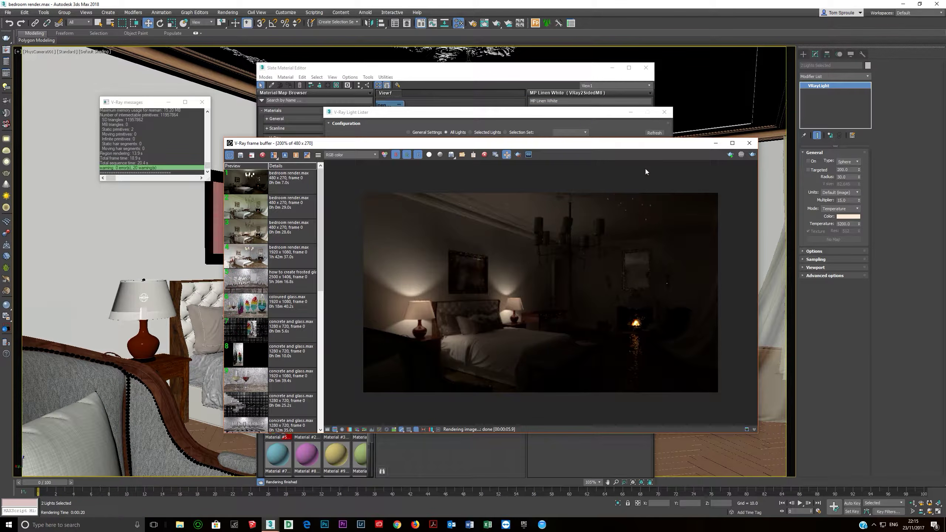
pyautogui.click(752, 155)
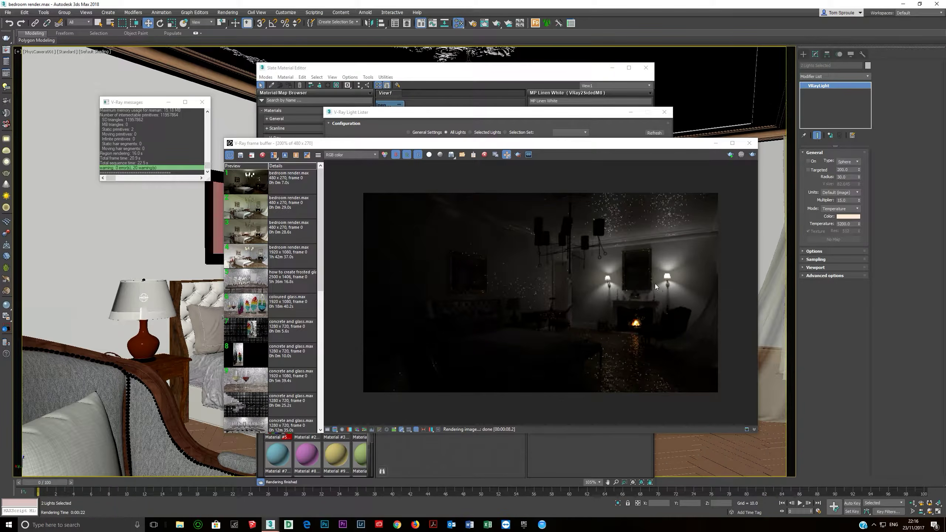
# Set the mantelpiece light's multiplier to 20 and enable its colour temperature at 6000.
pyautogui.click(748, 144)
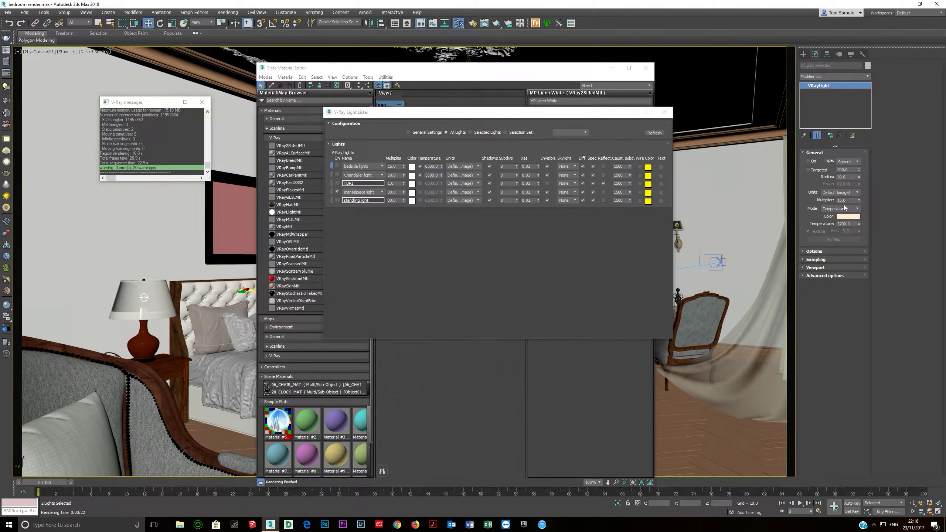
pyautogui.doubleClick(392, 192)
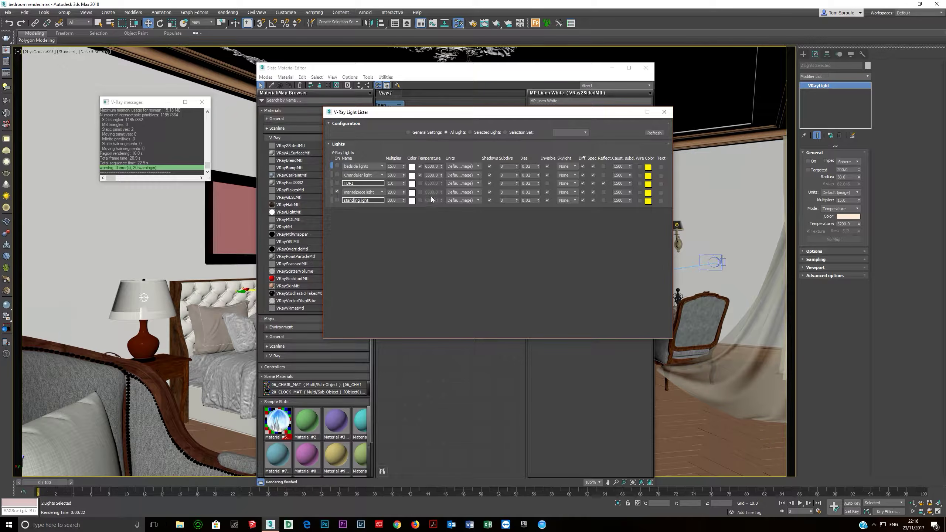
pyautogui.click(420, 192)
pyautogui.moveTo(439, 193); pyautogui.dragTo(376, 200)
pyautogui.write('6000')
pyautogui.press('Return')
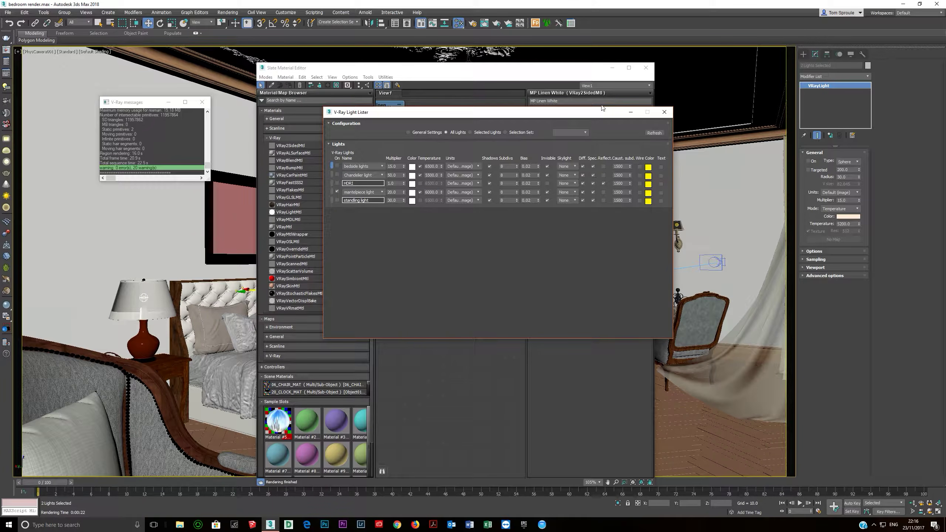
# Sample the wall sconce's lampshade material into the Slate Material Editor, lay its nodes out in clear space, and show the LAMSHADE_WHITE VRay2SidedMtl parameters.
pyautogui.click(508, 79)
pyautogui.click(272, 85)
pyautogui.click(680, 227)
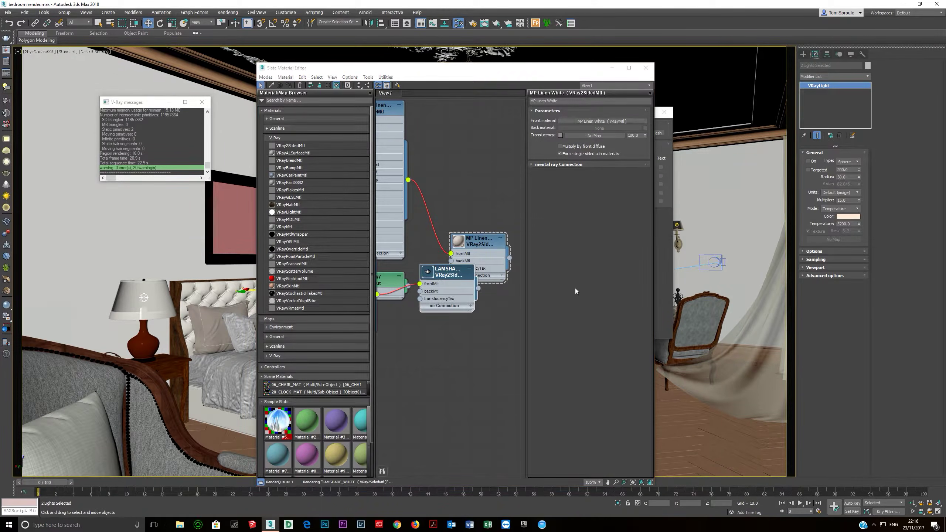
pyautogui.moveTo(449, 306); pyautogui.dragTo(489, 161, button='middle')
pyautogui.scroll(-1, 489, 162)
pyautogui.moveTo(486, 160); pyautogui.dragTo(461, 369)
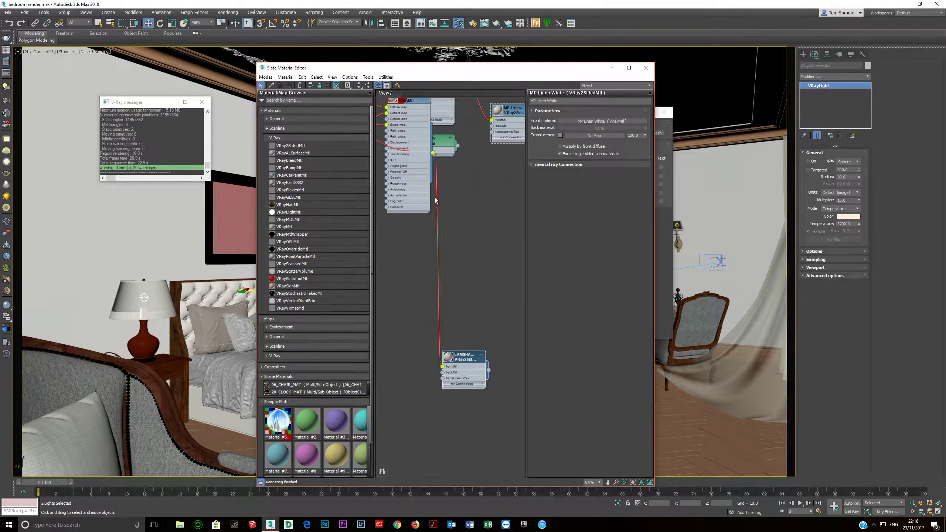
pyautogui.click(368, 86)
pyautogui.moveTo(447, 372); pyautogui.dragTo(447, 283, button='middle')
pyautogui.scroll(-1, 456, 279)
pyautogui.click(460, 282)
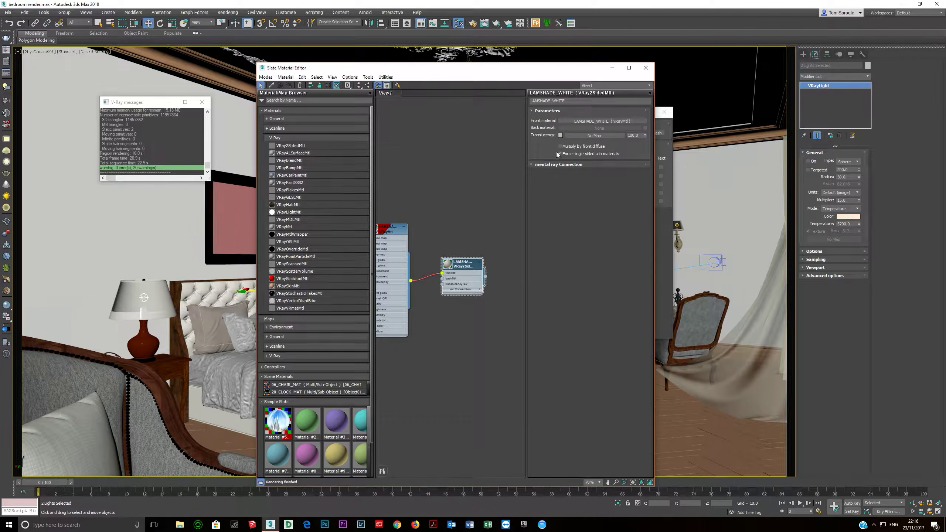
# Darken the LAMSHADE_WHITE translucency colour to a grey with value 69, close the open editors, and render the camera view again.
pyautogui.click(561, 135)
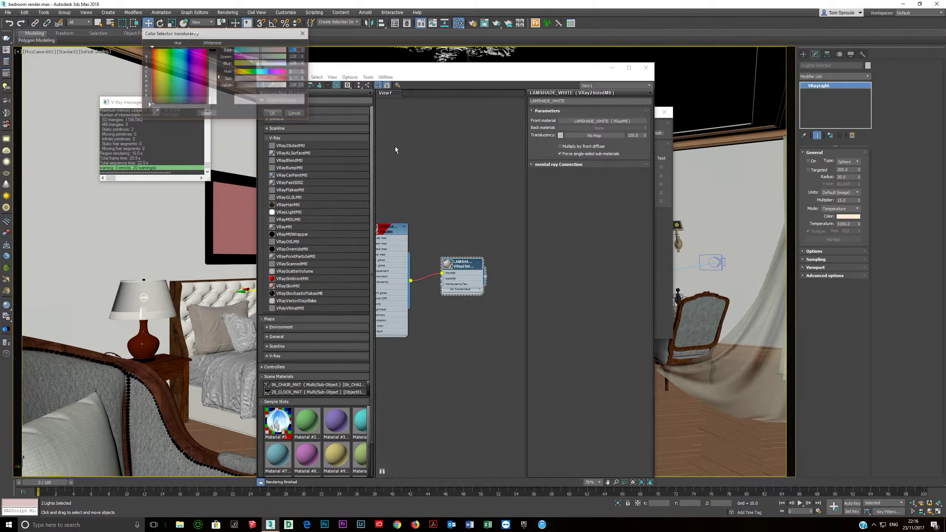
pyautogui.click(248, 85)
pyautogui.click(273, 113)
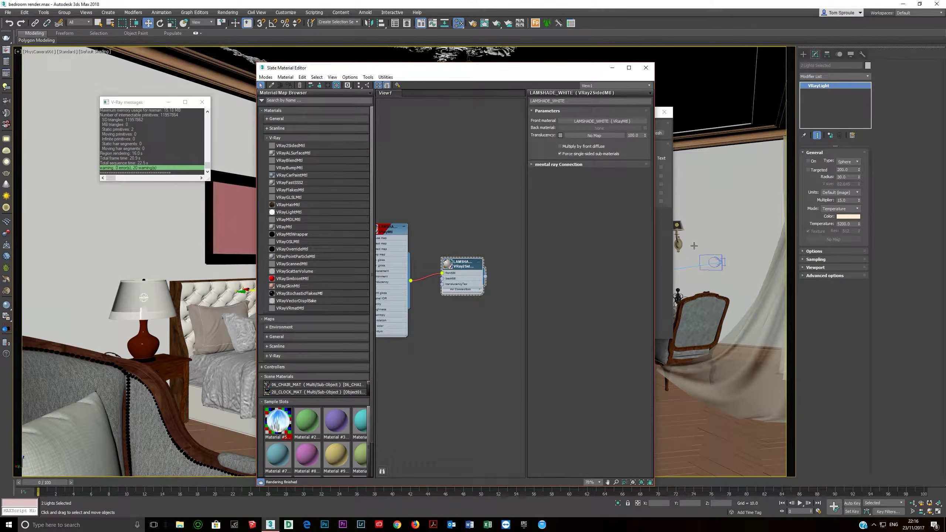
pyautogui.moveTo(545, 71); pyautogui.dragTo(437, 102)
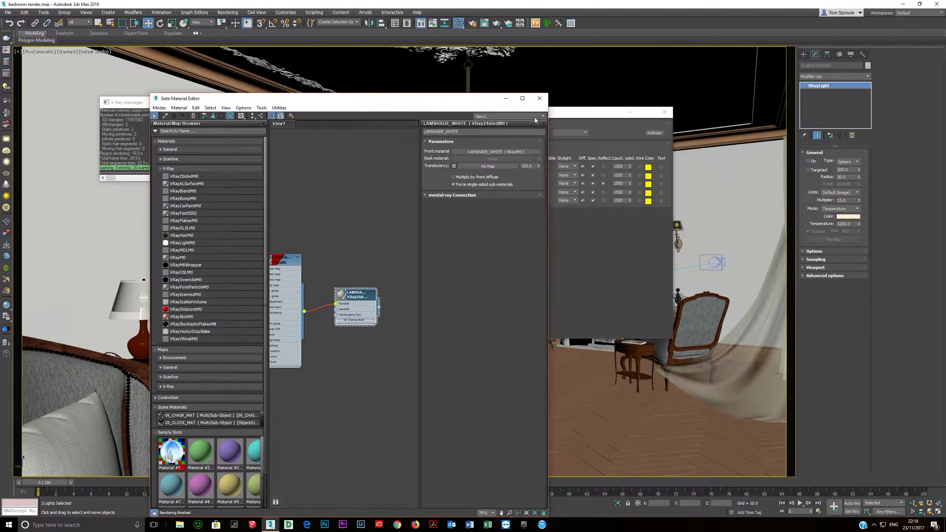
pyautogui.click(539, 99)
pyautogui.click(663, 112)
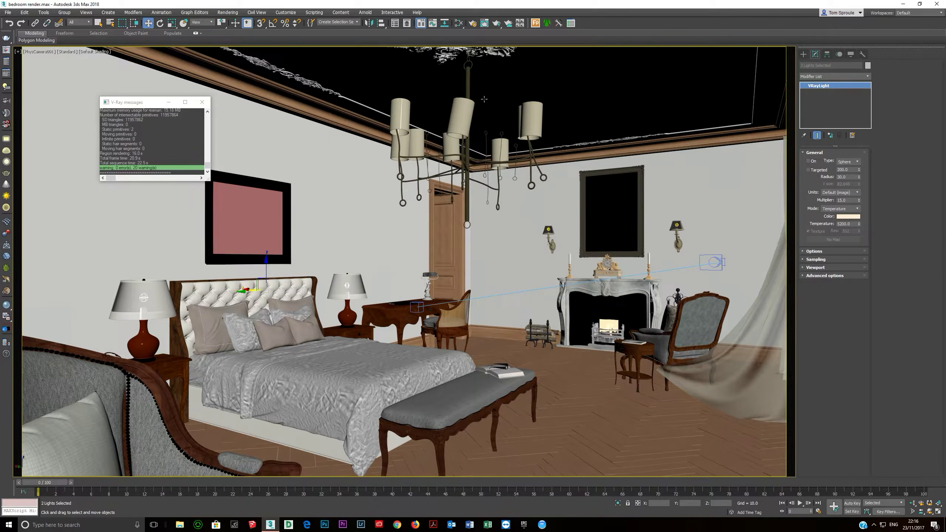
pyautogui.click(473, 23)
pyautogui.click(550, 90)
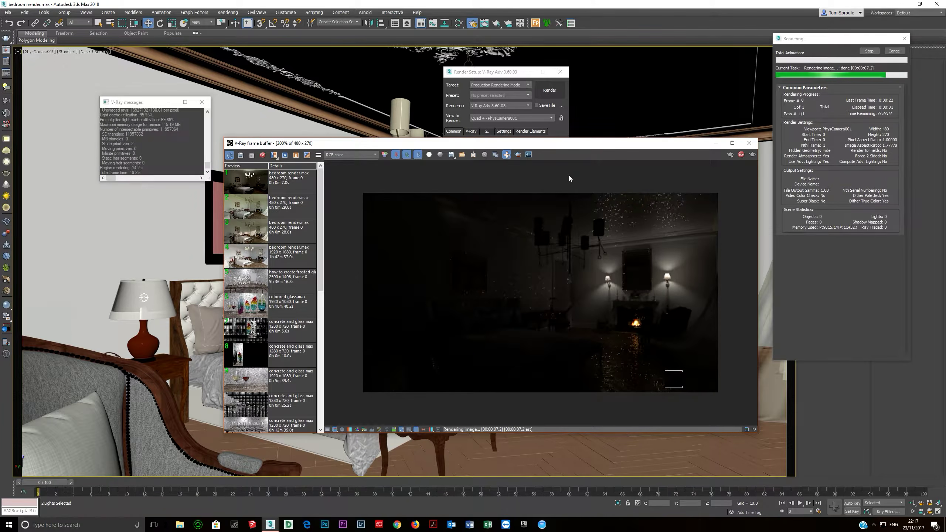
# Set the LAMSHADE_WHITE material's translucency colour to a grey with value 51.
pyautogui.click(458, 23)
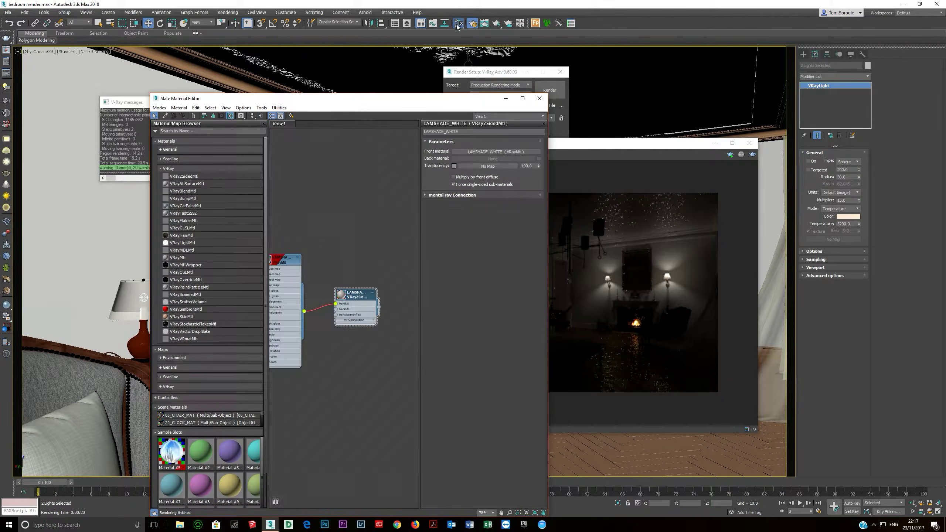
pyautogui.click(453, 165)
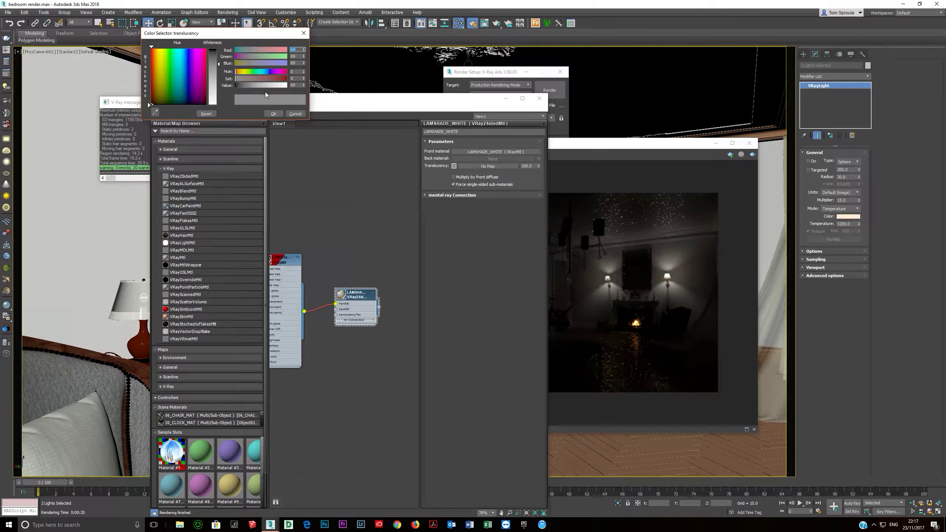
pyautogui.click(246, 86)
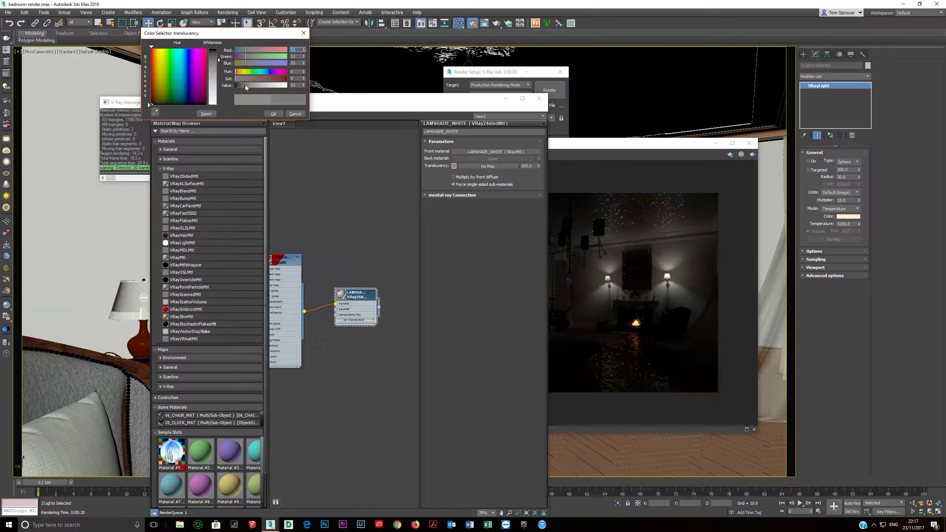
pyautogui.click(274, 114)
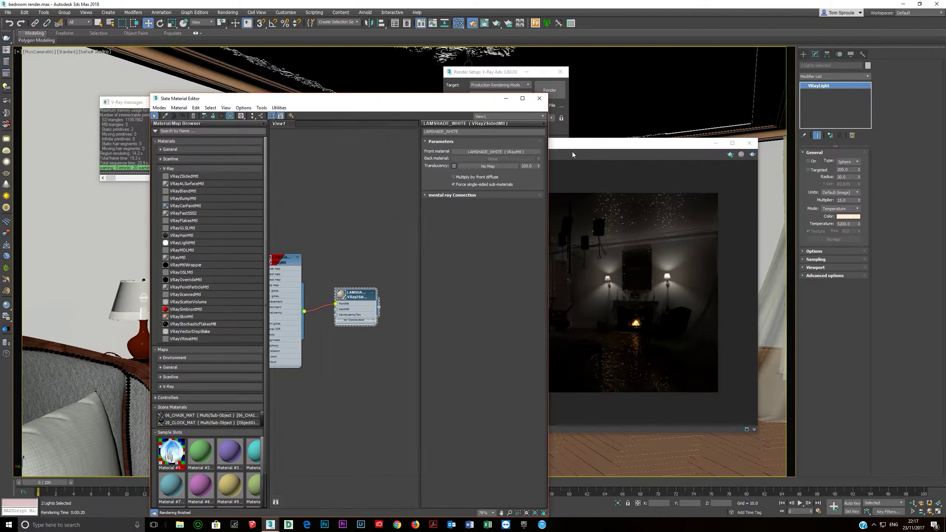
pyautogui.click(579, 172)
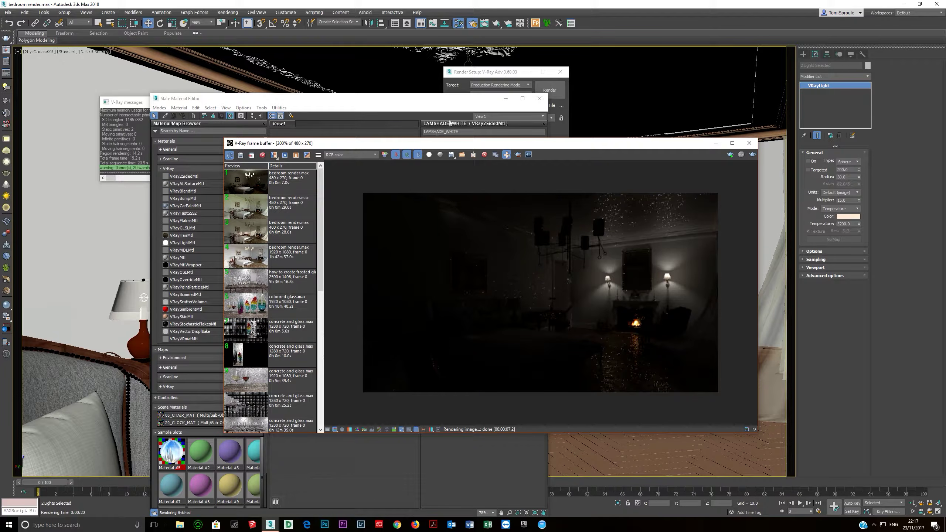
pyautogui.moveTo(443, 99); pyautogui.dragTo(445, 55)
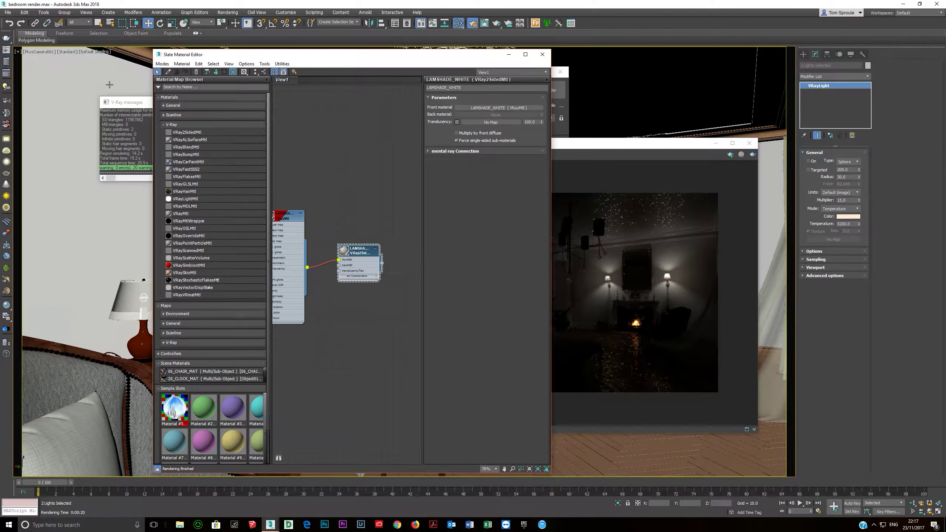
# In the V-Ray Light Lister, switch from the mantelpiece light to the standing light and set its multiplier to 15.
pyautogui.click(4, 88)
pyautogui.click(338, 192)
pyautogui.click(336, 200)
pyautogui.click(387, 201)
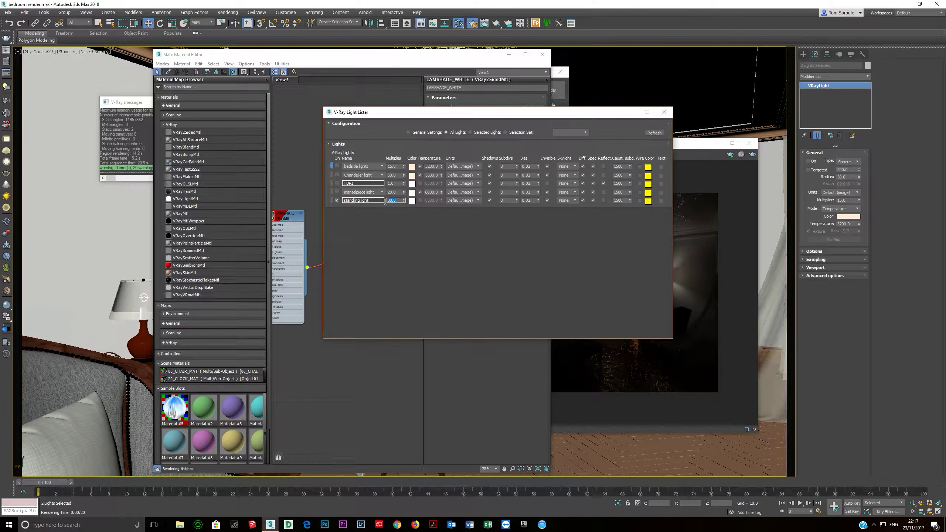
pyautogui.write('15')
pyautogui.press('Return')
# Enable the standing light's colour temperature at 5500 and render the view.
pyautogui.click(421, 200)
pyautogui.moveTo(439, 201); pyautogui.dragTo(392, 202)
pyautogui.write('5500')
pyautogui.press('Return')
pyautogui.click(677, 145)
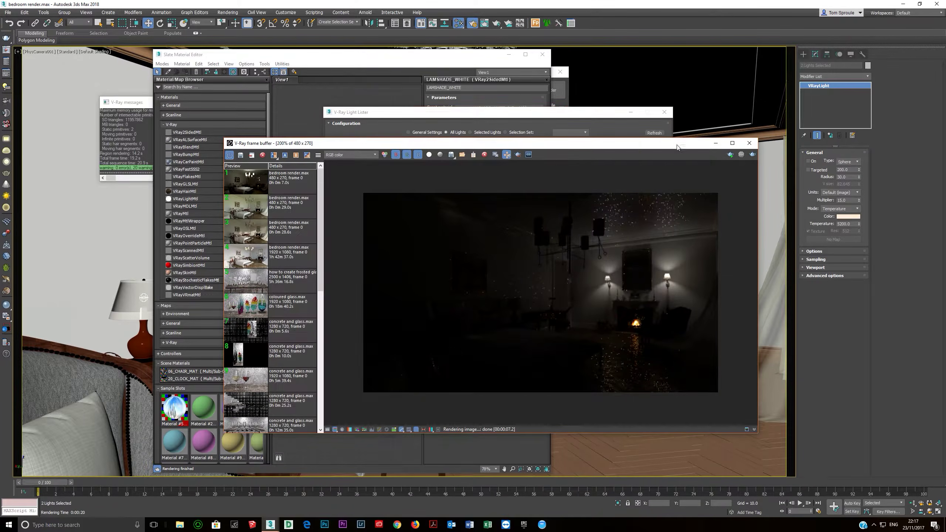
pyautogui.click(753, 154)
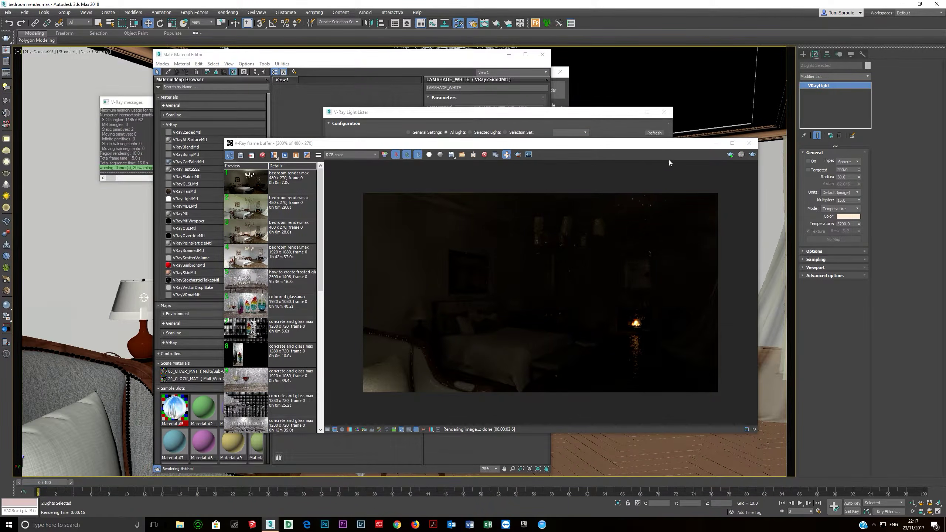
# Raise the standing light's multiplier to 30.
pyautogui.moveTo(645, 145); pyautogui.dragTo(466, 215)
pyautogui.click(410, 116)
pyautogui.click(396, 200)
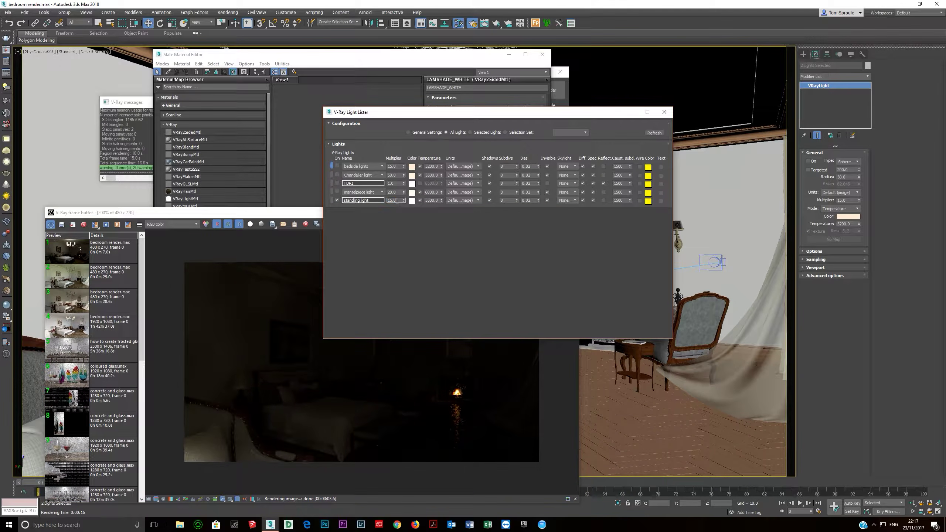
pyautogui.write('30')
pyautogui.press('Return')
# Render only a region around the foreground sofa in the frame buffer, and switch region rendering off.
pyautogui.click(291, 216)
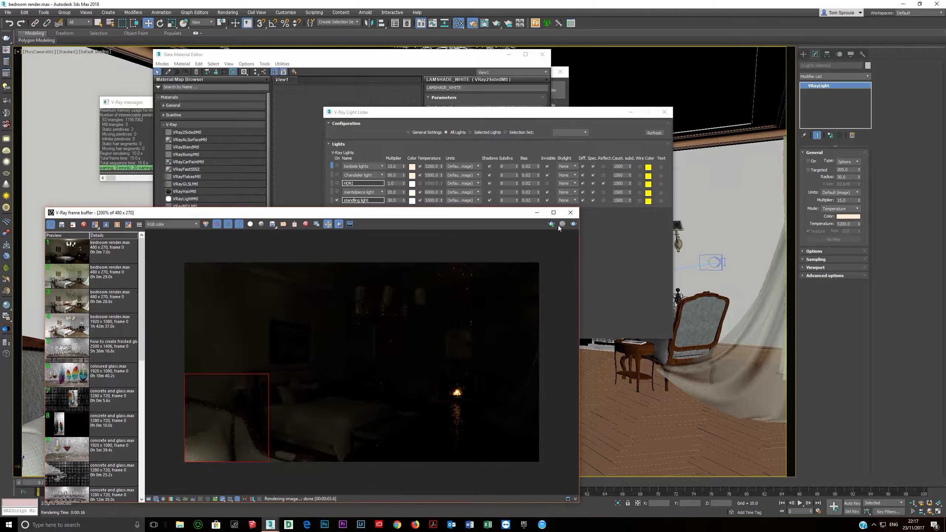
pyautogui.click(573, 224)
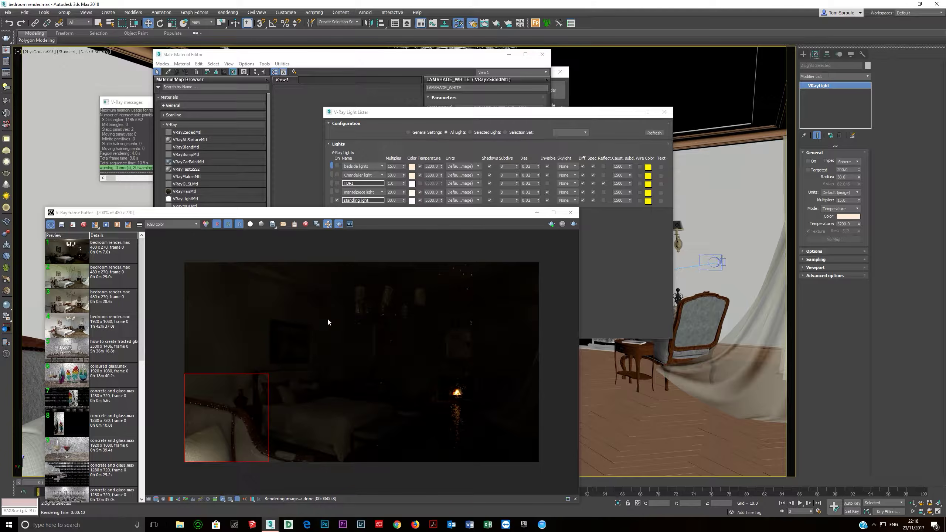
pyautogui.click(327, 224)
pyautogui.moveTo(385, 215); pyautogui.dragTo(349, 186)
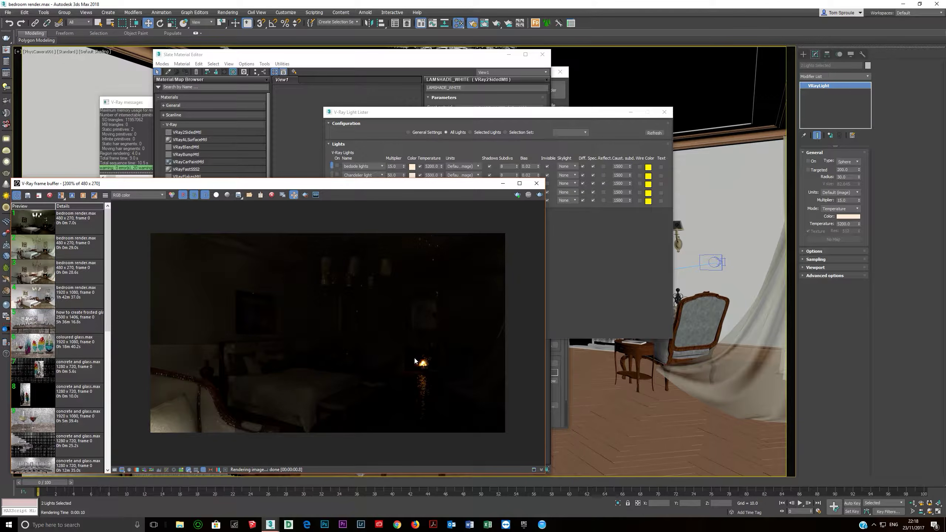
# Close the frame buffer, Light Lister, material editor and Render Setup windows.
pyautogui.click(536, 184)
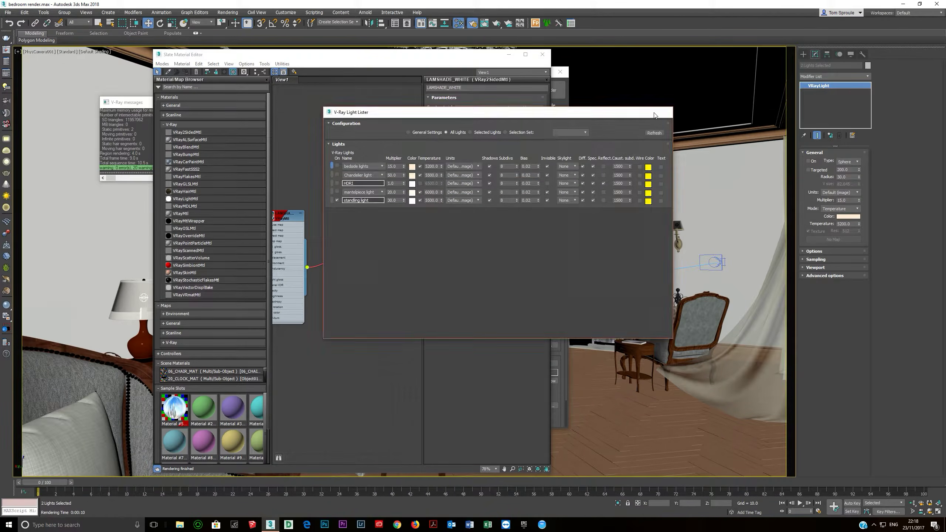
pyautogui.click(664, 112)
pyautogui.click(542, 54)
pyautogui.click(560, 72)
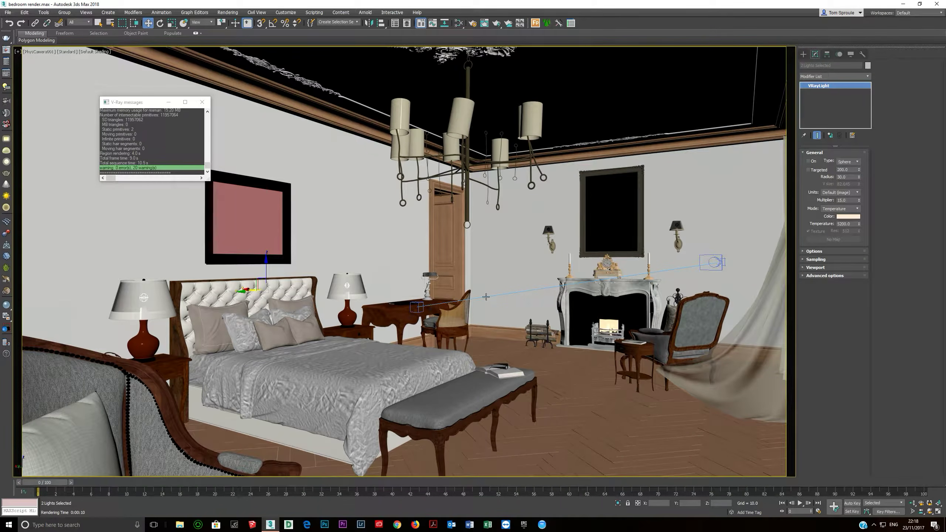
# Isolate the fireplace interior objects and show them in the Top view with the grid and safe frames hidden.
pyautogui.click(610, 330)
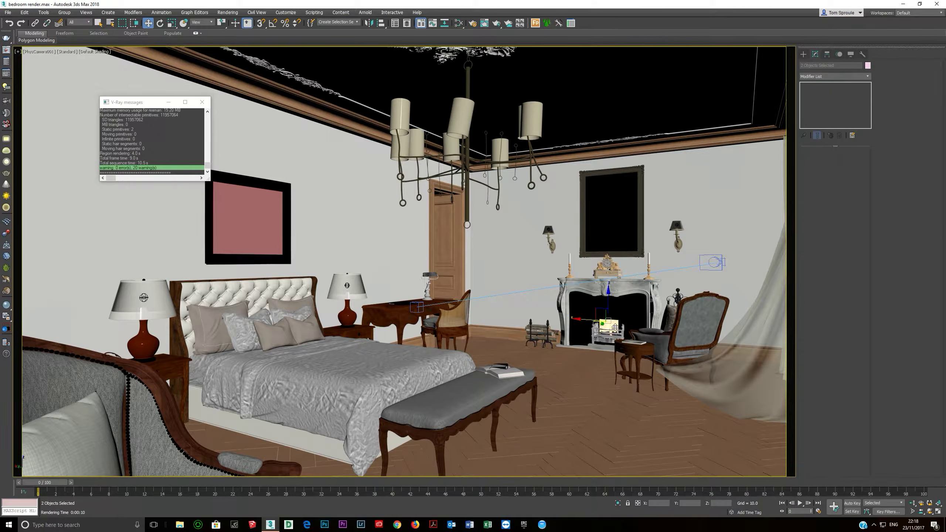
pyautogui.hotkey('alt', 'q')
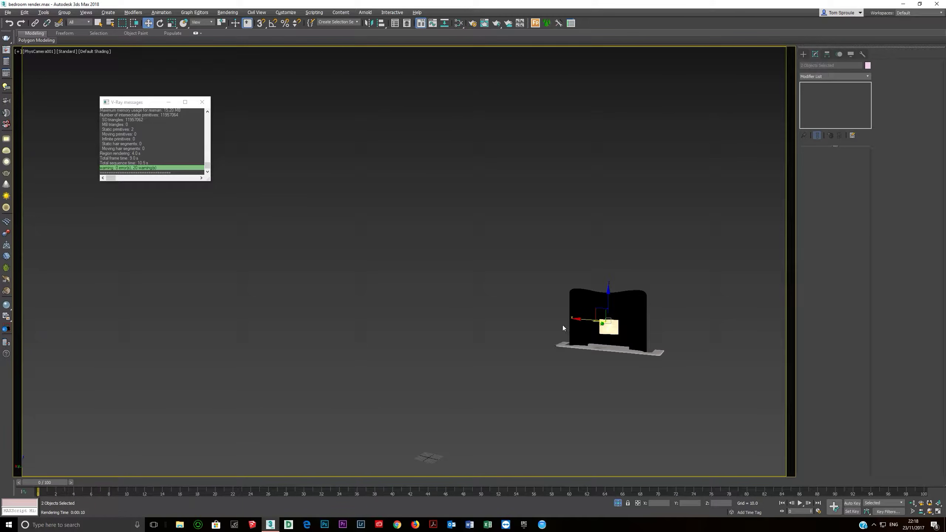
pyautogui.press('t')
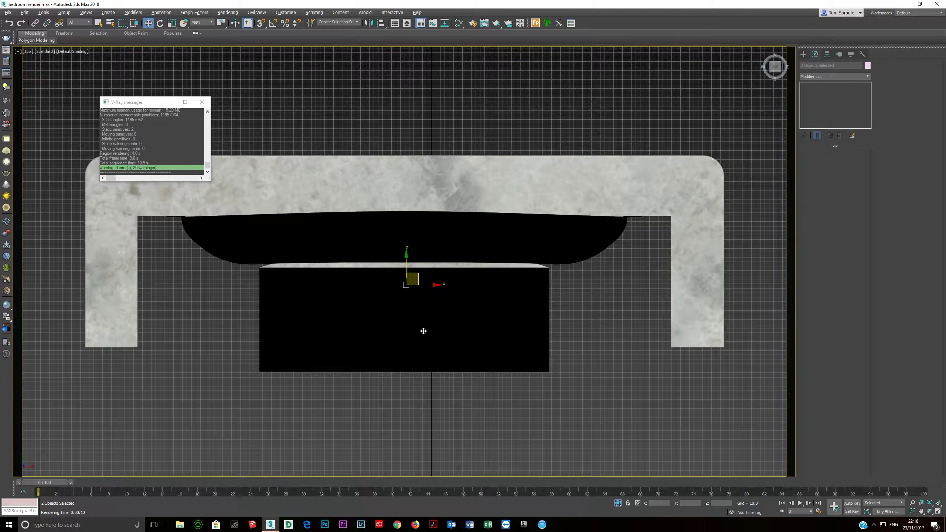
pyautogui.press('g')
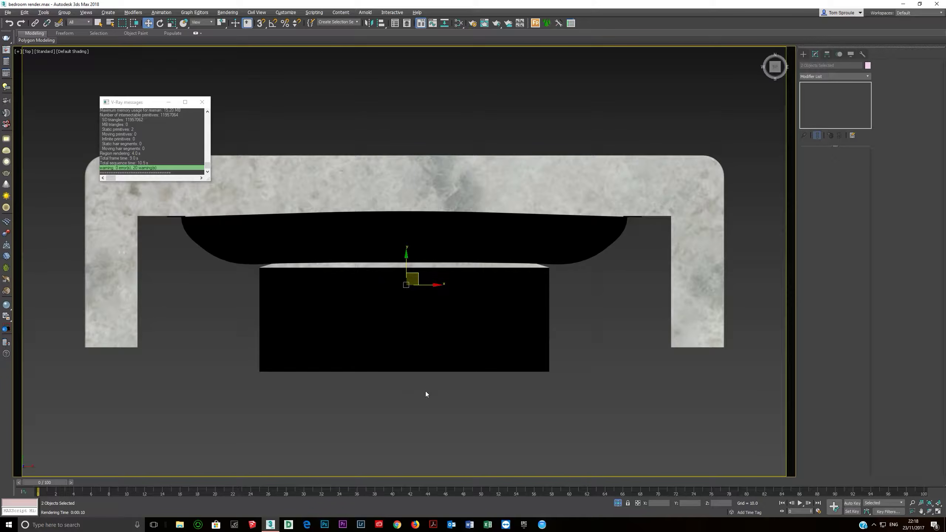
pyautogui.hotkey('shift', 'f')
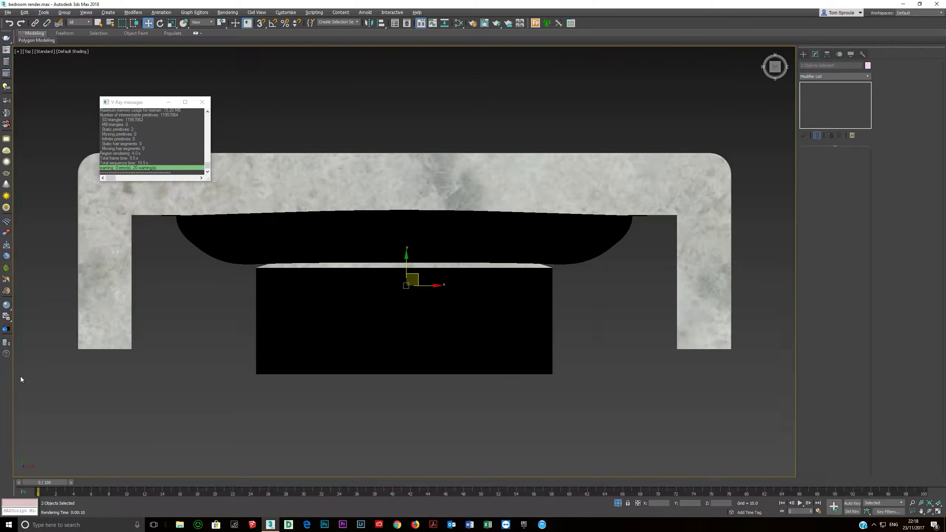
# Show the Top view in wireframe and draw a sphere V-Ray light with a radius of about 81 over the flame mesh.
pyautogui.press('F3')
pyautogui.keyDown('alt'); pyautogui.moveTo(411, 302); pyautogui.dragTo(388, 270, button='middle'); pyautogui.keyUp('alt')
pyautogui.press('t')
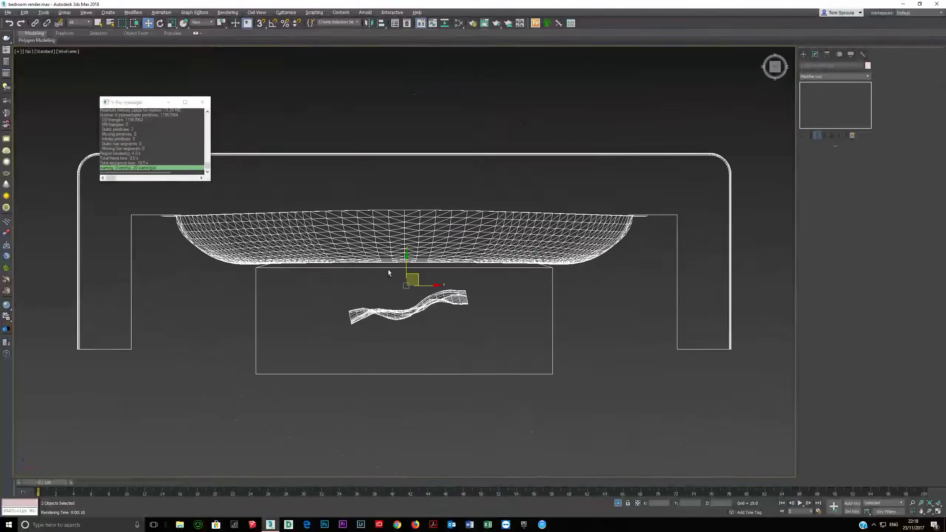
pyautogui.click(803, 54)
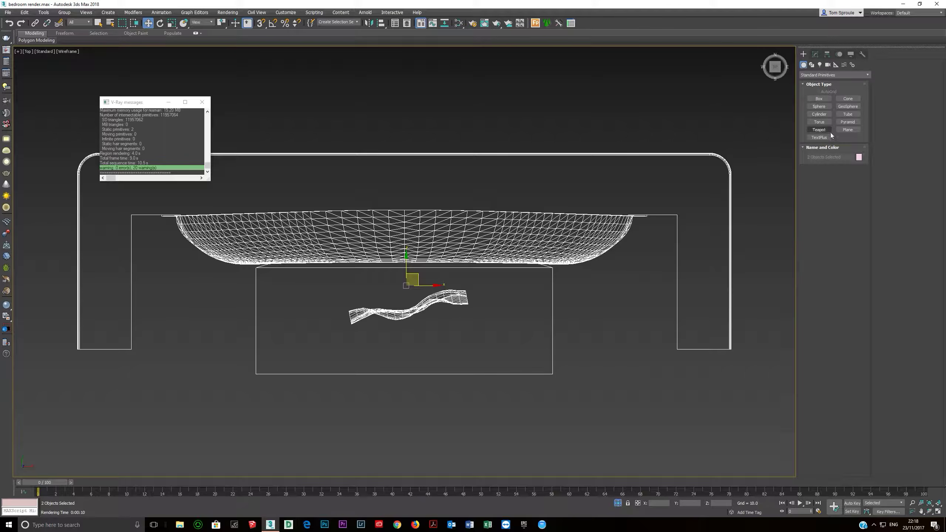
pyautogui.click(819, 65)
pyautogui.click(833, 75)
pyautogui.click(818, 106)
pyautogui.click(819, 99)
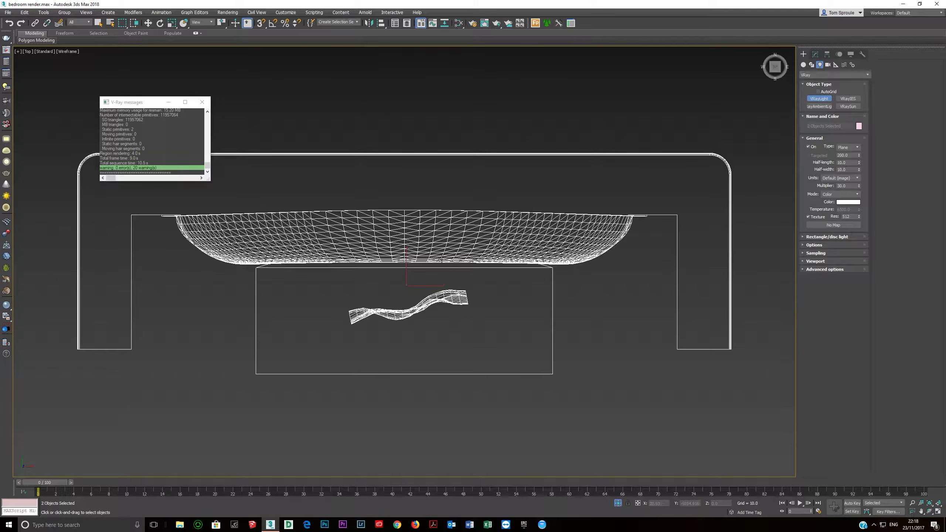
pyautogui.moveTo(385, 284); pyautogui.dragTo(458, 327)
pyautogui.click(847, 148)
pyautogui.click(843, 164)
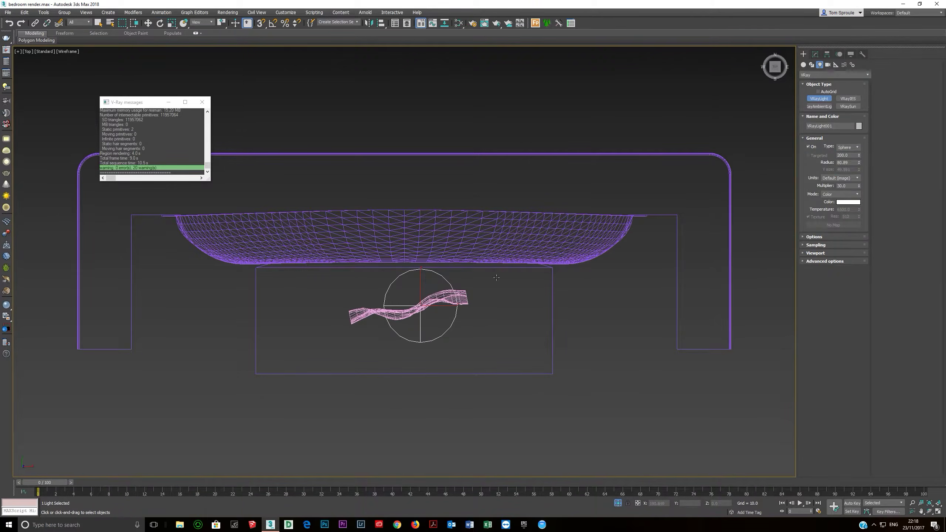
# Stretch the sphere light sideways, raise it into the fireplace opening and place it by the flame mesh's lower corner.
pyautogui.press('r')
pyautogui.moveTo(447, 305); pyautogui.dragTo(471, 307)
pyautogui.press('w')
pyautogui.keyDown('alt'); pyautogui.moveTo(419, 318); pyautogui.dragTo(425, 283, button='middle'); pyautogui.keyUp('alt')
pyautogui.press('r')
pyautogui.press('w')
pyautogui.moveTo(410, 305); pyautogui.dragTo(409, 188)
pyautogui.keyDown('alt'); pyautogui.moveTo(492, 209); pyautogui.dragTo(509, 213, button='middle'); pyautogui.keyUp('alt')
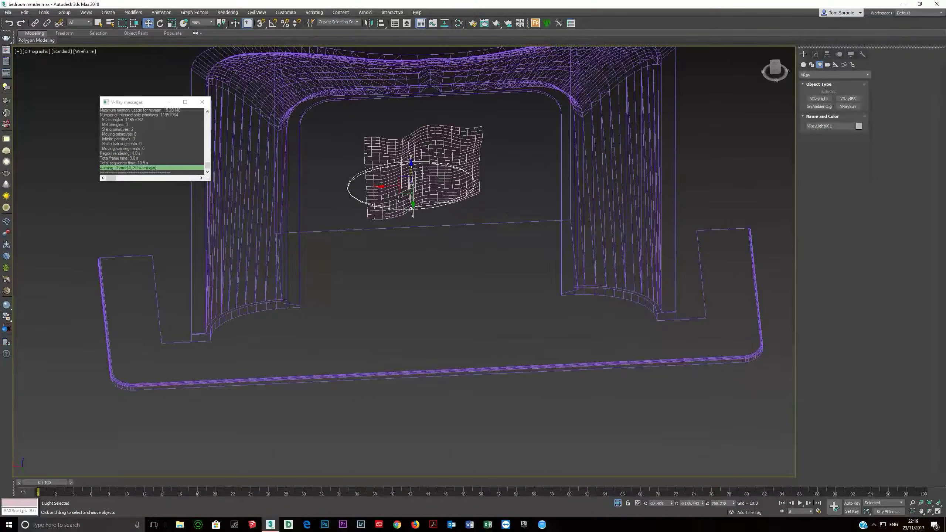
pyautogui.moveTo(401, 194); pyautogui.dragTo(452, 205)
pyautogui.press('r')
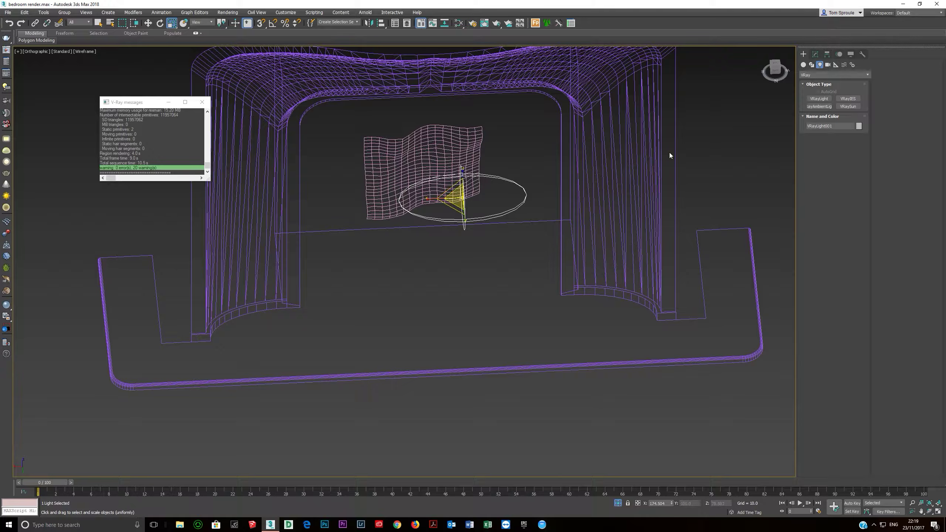
# Set the sphere light's radius to 40 and its multiplier to 5.
pyautogui.click(815, 54)
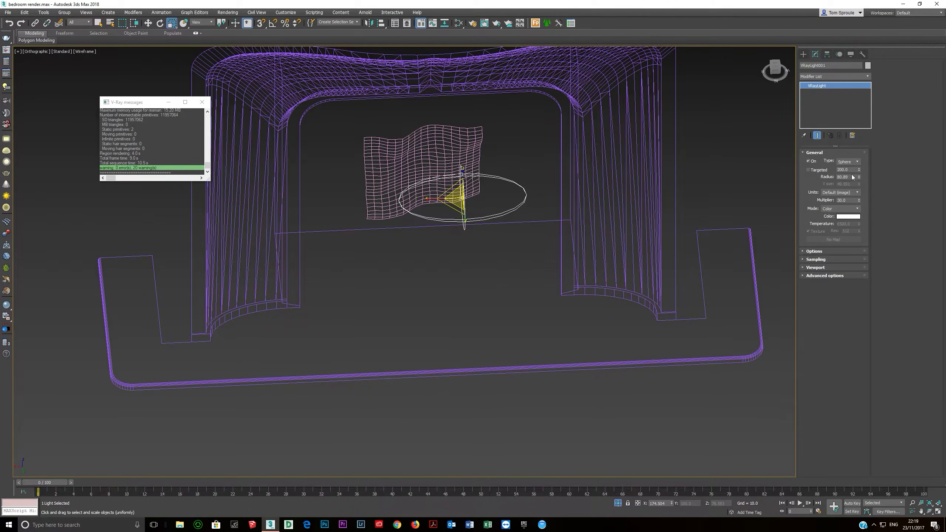
pyautogui.doubleClick(838, 177)
pyautogui.write('40')
pyautogui.press('Return')
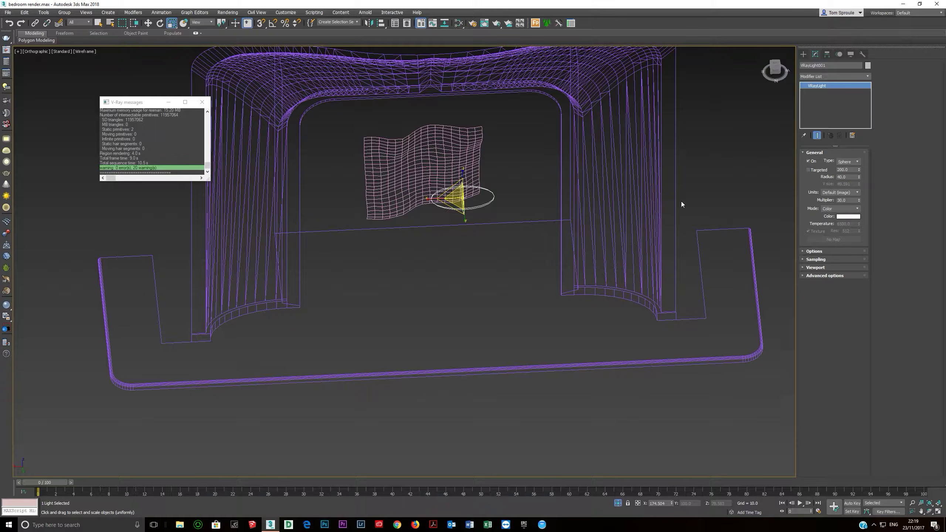
pyautogui.keyDown('alt'); pyautogui.moveTo(480, 236); pyautogui.dragTo(476, 202, button='middle'); pyautogui.keyUp('alt')
pyautogui.doubleClick(841, 200)
pyautogui.write('1')
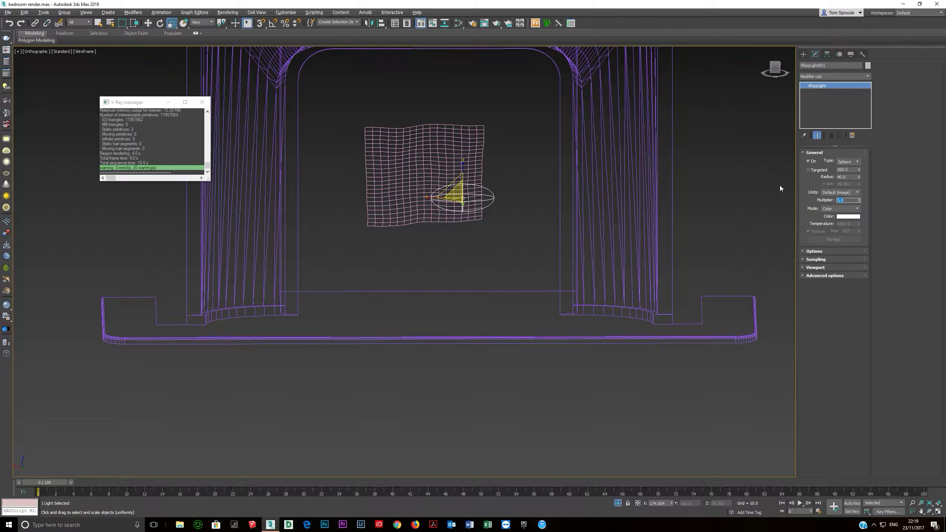
# Change the sphere light's color to a dark red.
pyautogui.click(850, 217)
pyautogui.click(280, 79)
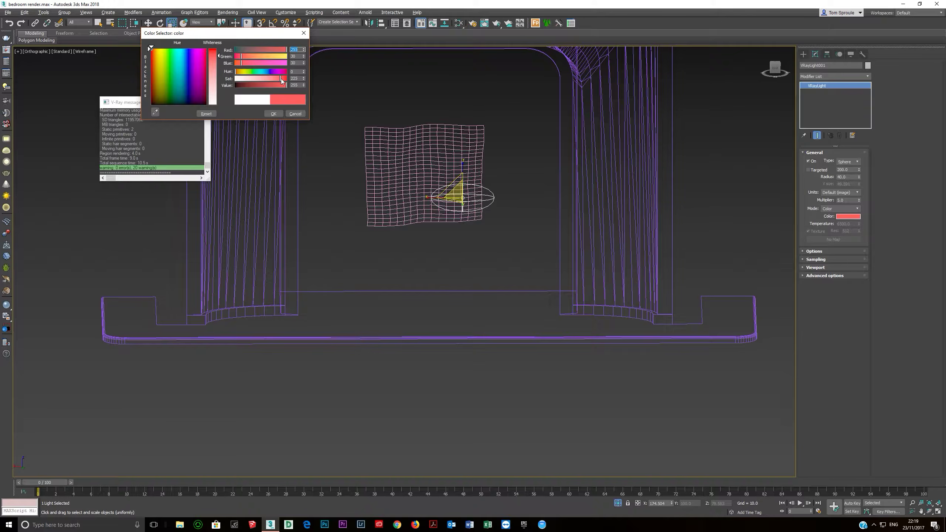
pyautogui.click(258, 85)
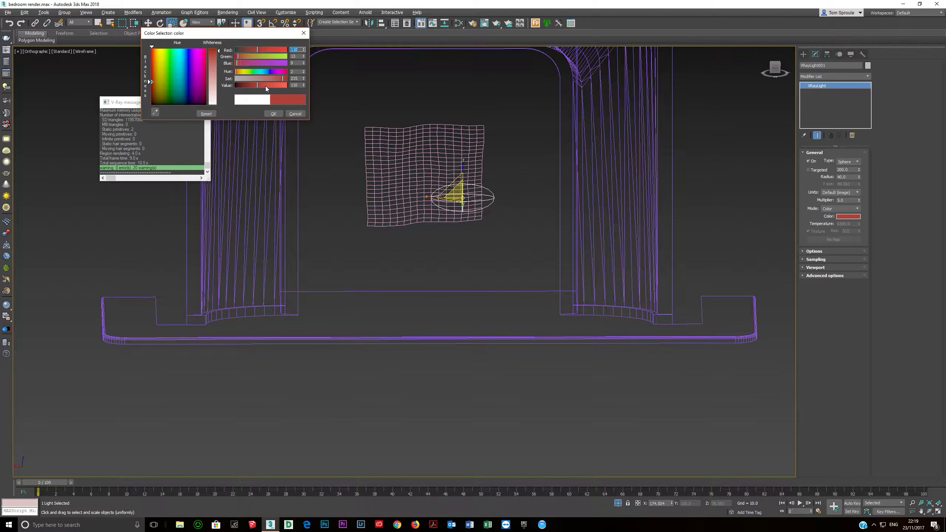
pyautogui.click(274, 113)
pyautogui.press('w')
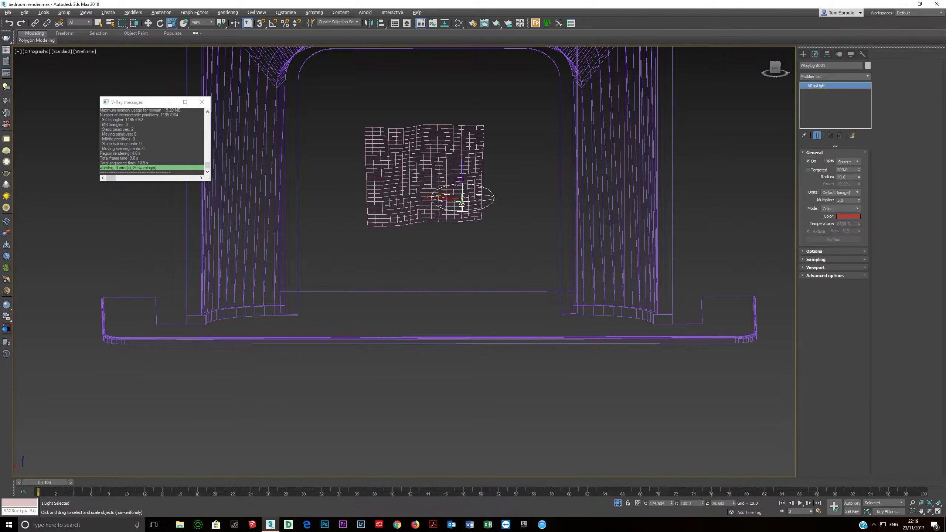
pyautogui.keyDown('shift'); pyautogui.moveTo(454, 187); pyautogui.dragTo(366, 153); pyautogui.keyUp('shift')
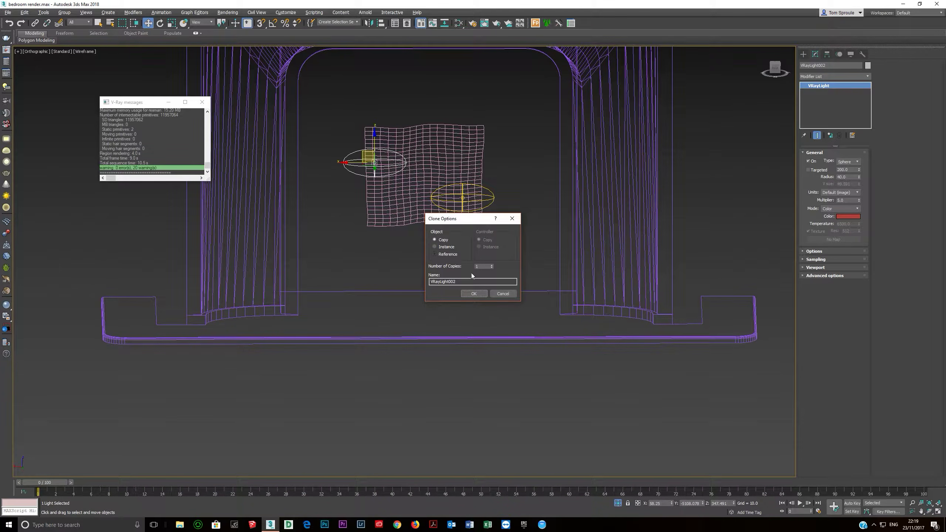
pyautogui.click(503, 294)
# Rename the red sphere light to "fire red".
pyautogui.moveTo(844, 66); pyautogui.dragTo(718, 76)
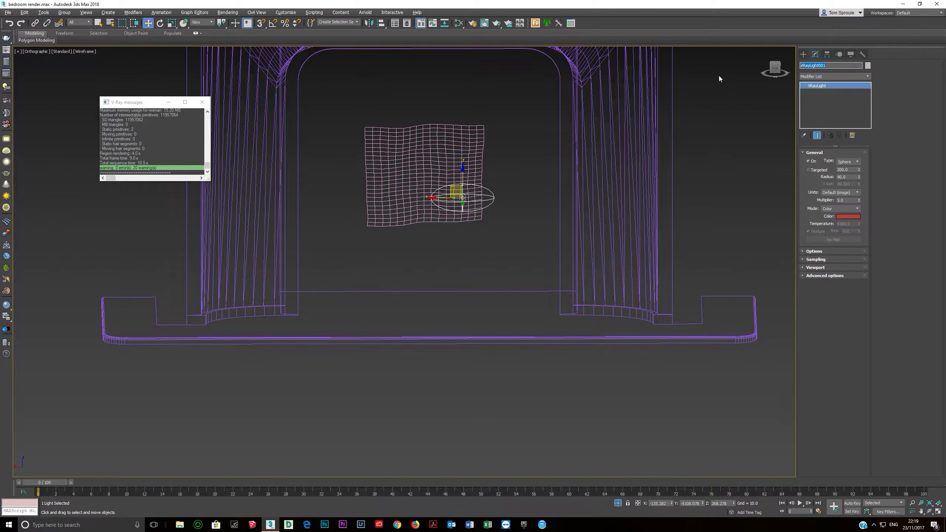
pyautogui.write('fire red')
pyautogui.press('Return')
# Clone the fire red light as an instance to the flame's opposite upper corner and move it behind the flame mesh.
pyautogui.moveTo(451, 190)
pyautogui.keyDown('shift'); pyautogui.mouseDown()
pyautogui.moveTo(352, 152)
pyautogui.moveTo(375, 149)
pyautogui.mouseUp(); pyautogui.keyUp('shift')
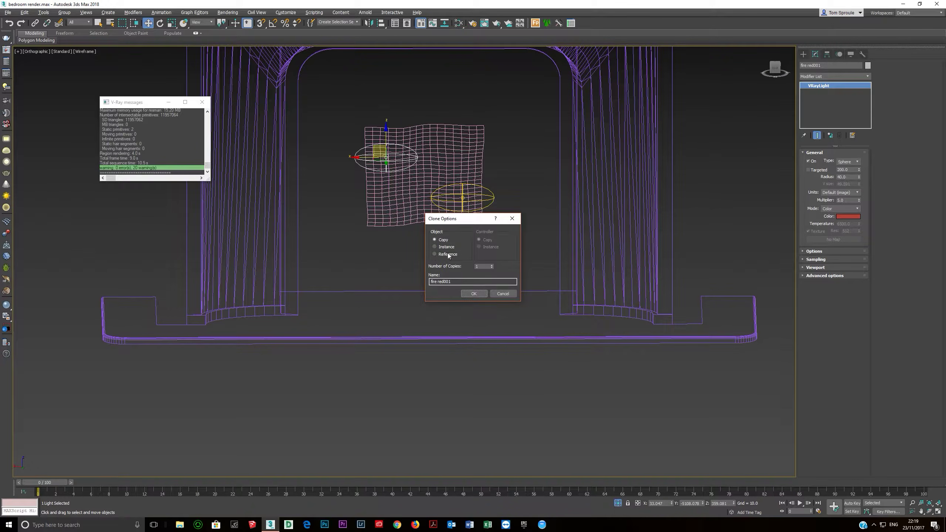
pyautogui.click(474, 294)
pyautogui.moveTo(473, 294)
pyautogui.keyDown('alt'); pyautogui.mouseDown(button='middle')
pyautogui.moveTo(354, 200)
pyautogui.moveTo(380, 152)
pyautogui.mouseUp(button='middle'); pyautogui.keyUp('alt')
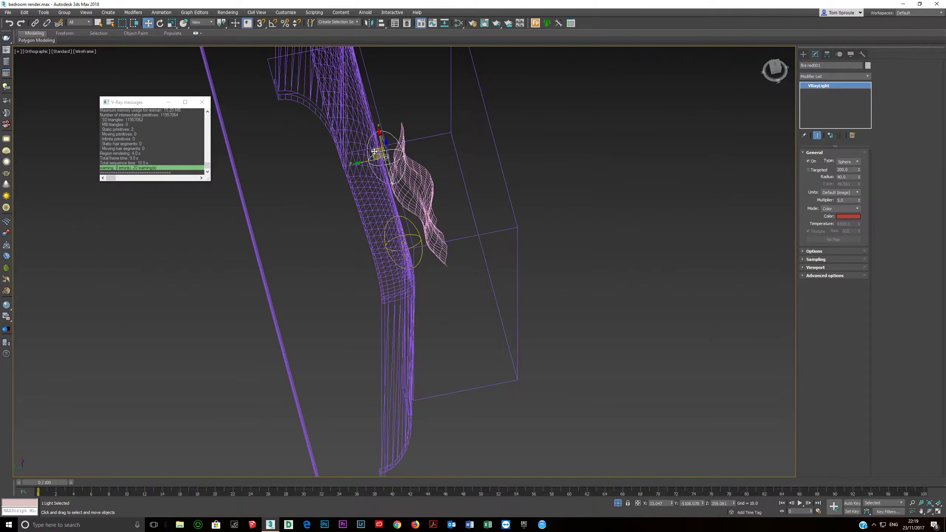
pyautogui.moveTo(406, 149); pyautogui.dragTo(427, 149)
pyautogui.keyDown('alt'); pyautogui.moveTo(428, 148); pyautogui.dragTo(481, 210, button='middle'); pyautogui.keyUp('alt')
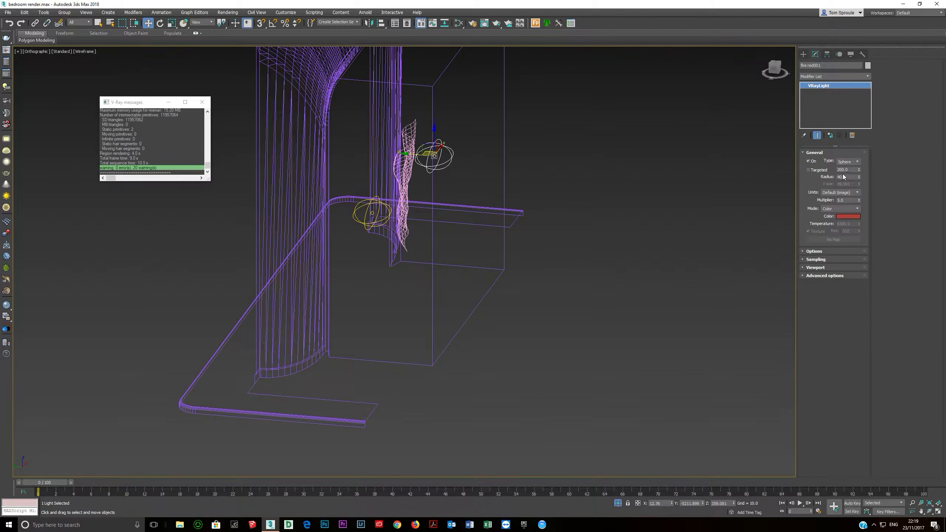
pyautogui.keyDown('alt'); pyautogui.moveTo(659, 181); pyautogui.dragTo(557, 174, button='middle'); pyautogui.keyUp('alt')
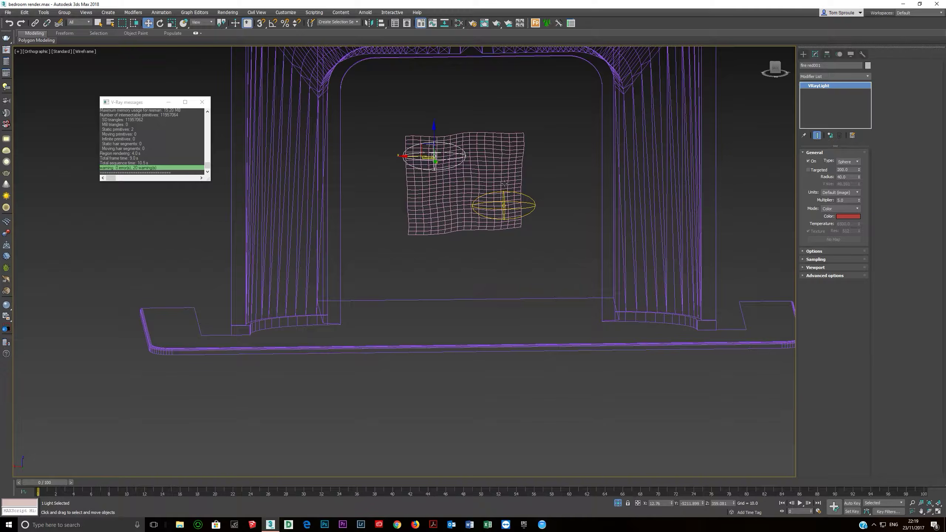
# In the Top view, draw another sphere V-Ray light with a radius of about 31 beside the end of the flame mesh.
pyautogui.press('t')
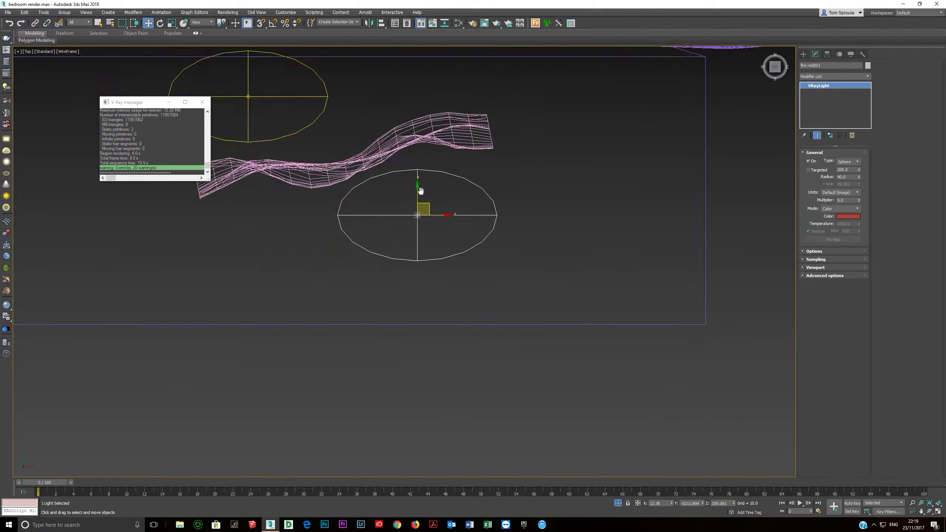
pyautogui.click(804, 54)
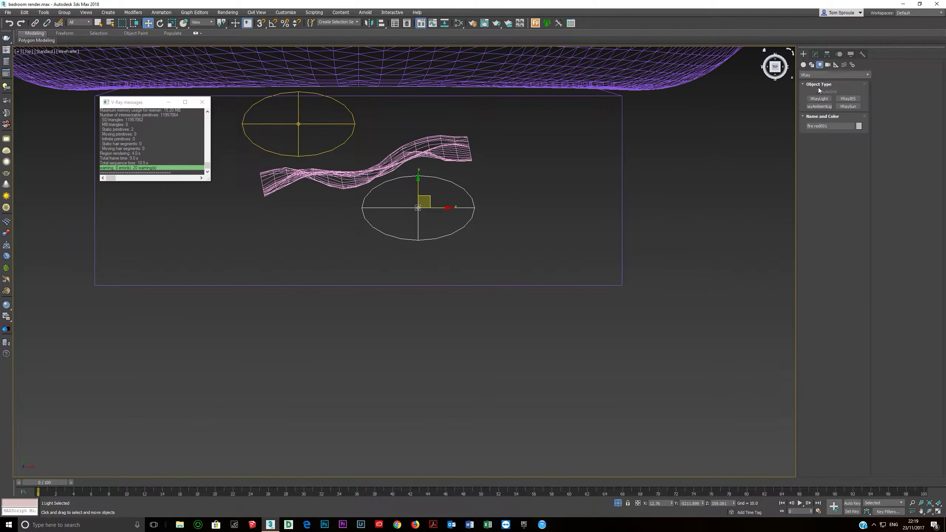
pyautogui.click(819, 98)
pyautogui.moveTo(415, 114); pyautogui.dragTo(464, 149)
pyautogui.click(847, 148)
pyautogui.click(845, 157)
pyautogui.click(815, 54)
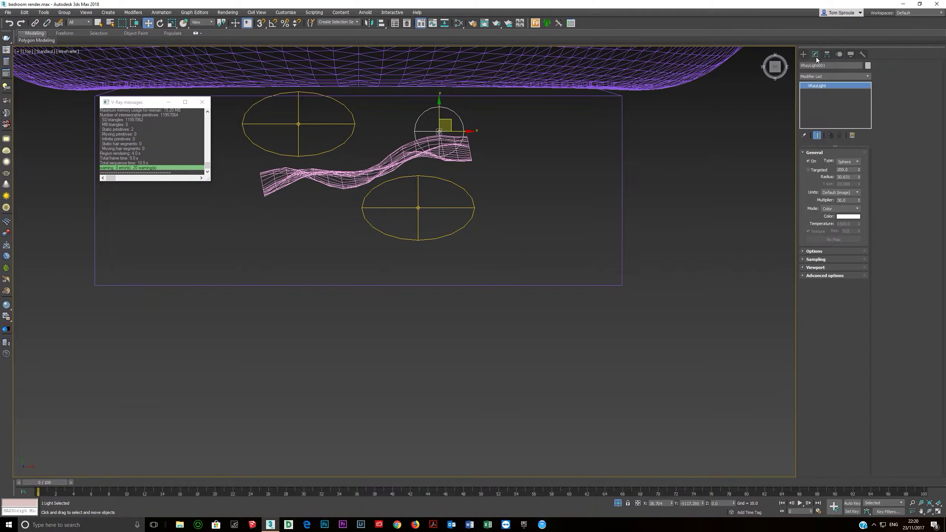
# Rename the new sphere light to "fire yellow" and change its color to yellow.
pyautogui.click(834, 65)
pyautogui.write('fire yellow')
pyautogui.press('Return')
pyautogui.click(845, 217)
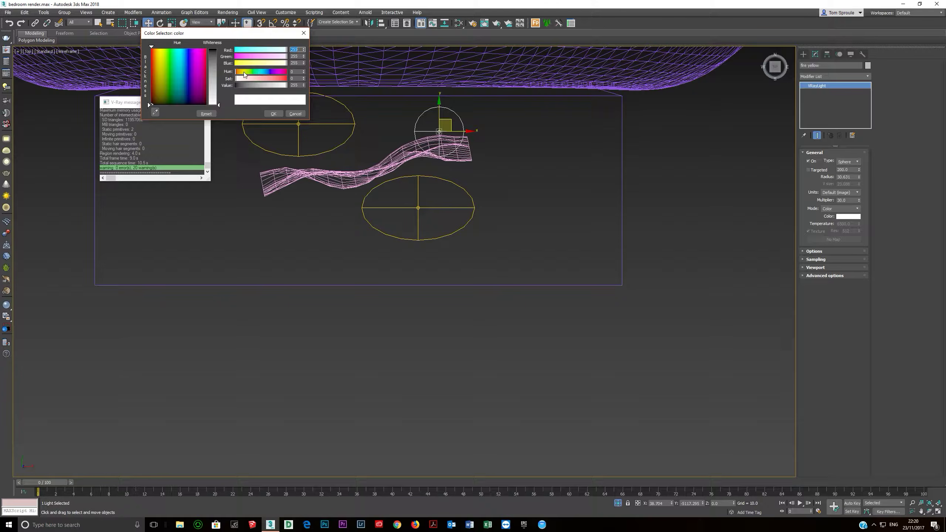
pyautogui.moveTo(262, 63); pyautogui.dragTo(282, 87)
pyautogui.click(280, 79)
pyautogui.click(275, 57)
pyautogui.click(273, 113)
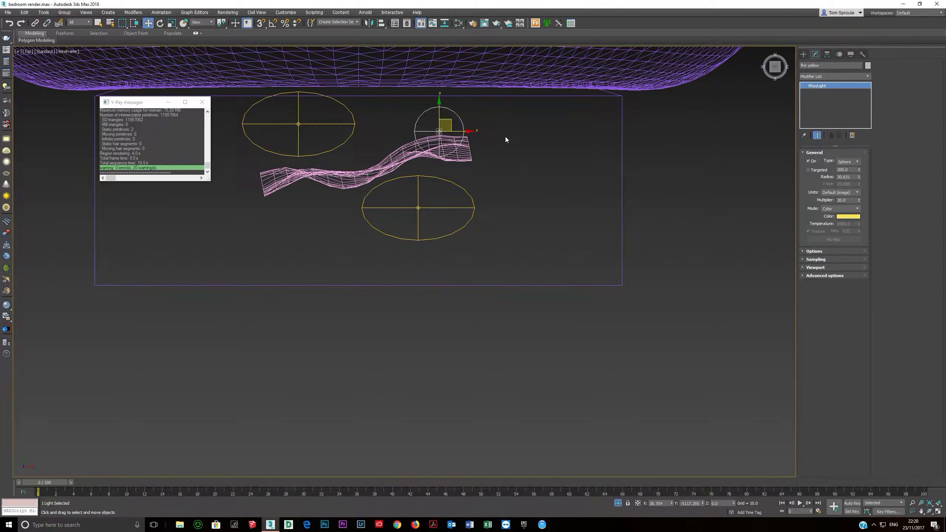
# Set the fire yellow light's radius to 20 and its multiplier to 5.
pyautogui.doubleClick(852, 178)
pyautogui.write('20')
pyautogui.press('Return')
pyautogui.press('Tab')
pyautogui.write('5')
pyautogui.press('Return')
# Raise the fire yellow light to the lower part of the flame mesh.
pyautogui.keyDown('alt'); pyautogui.moveTo(462, 130); pyautogui.dragTo(471, 151, button='middle'); pyautogui.keyUp('alt')
pyautogui.moveTo(470, 145); pyautogui.dragTo(470, 110)
pyautogui.keyDown('alt'); pyautogui.moveTo(470, 110); pyautogui.dragTo(473, 116, button='middle'); pyautogui.keyUp('alt')
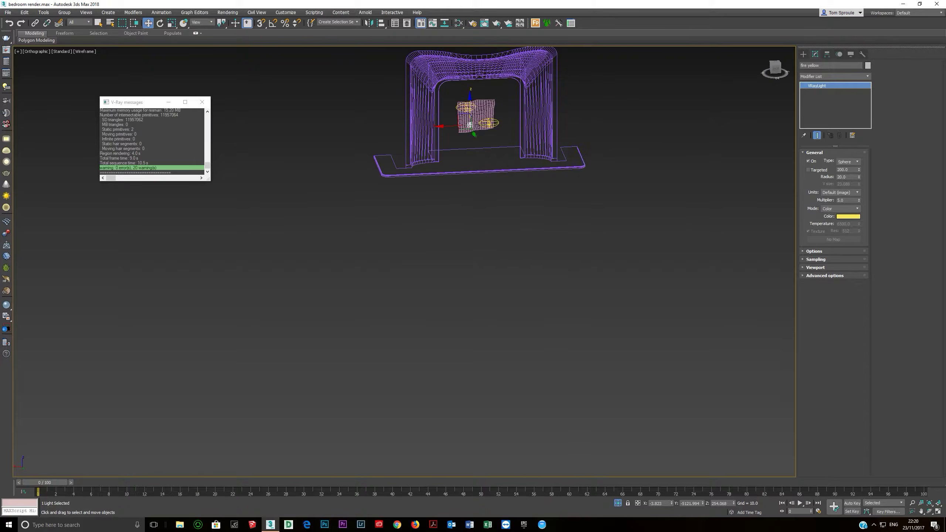
# Clone the fire yellow light as an instance higher up the flame and shift the clone to the other side of the mesh.
pyautogui.scroll(6, 470, 125)
pyautogui.keyDown('shift'); pyautogui.moveTo(477, 135); pyautogui.dragTo(531, 87); pyautogui.keyUp('shift')
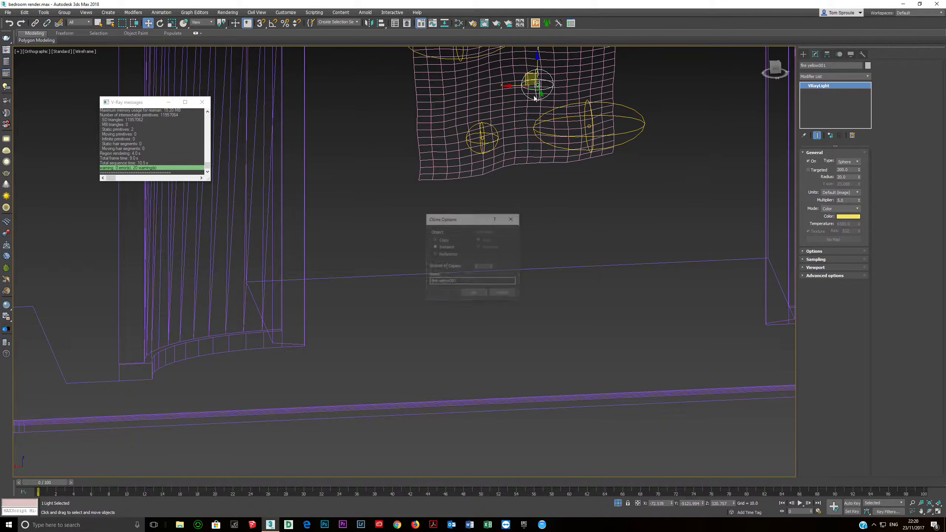
pyautogui.click(473, 296)
pyautogui.moveTo(473, 296)
pyautogui.keyDown('alt'); pyautogui.mouseDown(button='middle')
pyautogui.moveTo(554, 172)
pyautogui.moveTo(484, 204)
pyautogui.mouseUp(button='middle'); pyautogui.keyUp('alt')
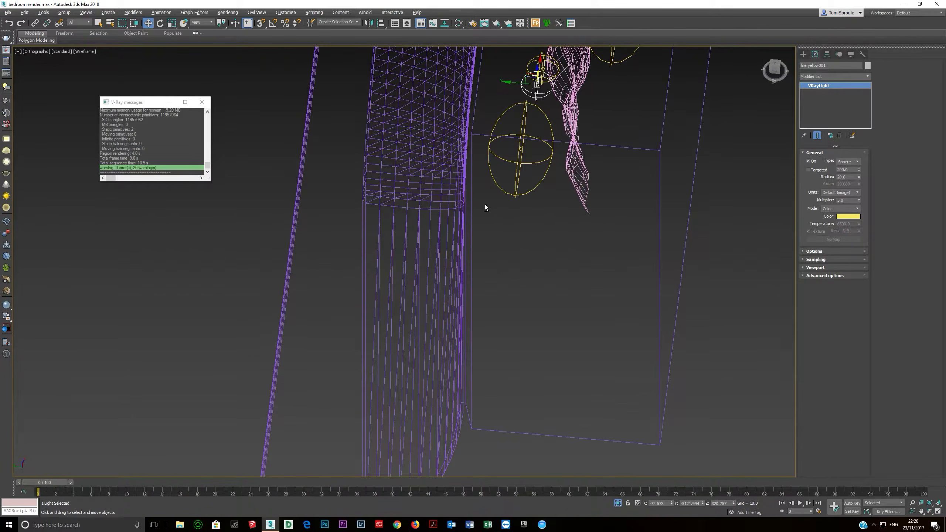
pyautogui.moveTo(531, 78); pyautogui.dragTo(581, 108)
pyautogui.keyDown('alt'); pyautogui.moveTo(580, 109); pyautogui.dragTo(562, 160, button='middle'); pyautogui.keyUp('alt')
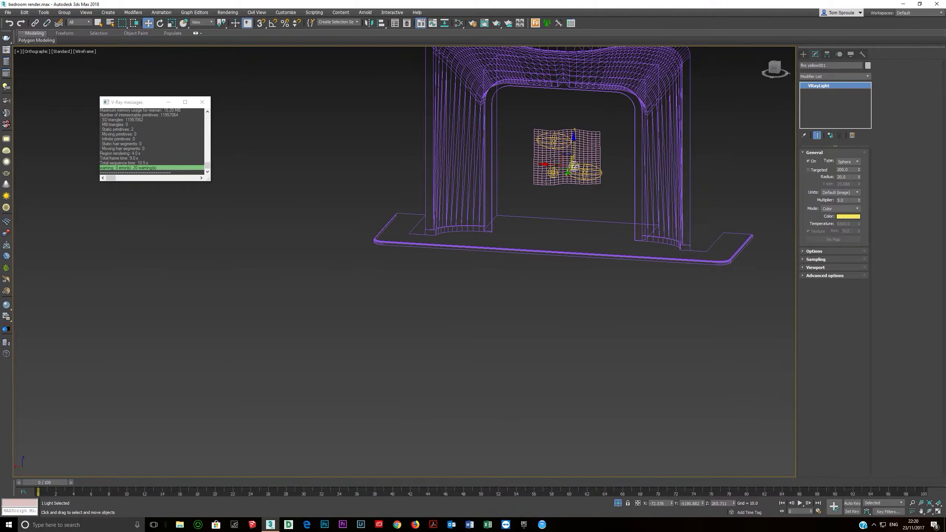
pyautogui.scroll(5, 563, 161)
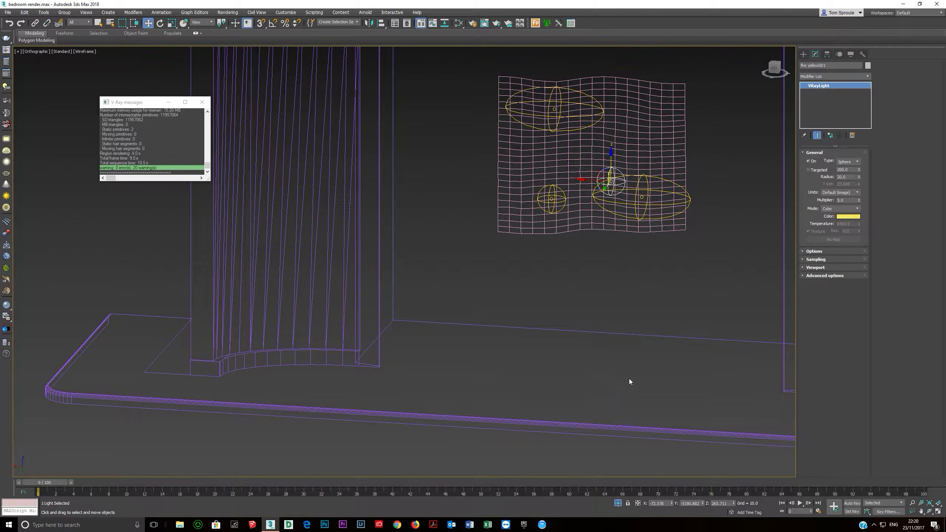
# Select the flame mesh and its four lights, end isolation, add the fire grate to the selection and isolate them together.
pyautogui.moveTo(669, 289); pyautogui.dragTo(481, 92)
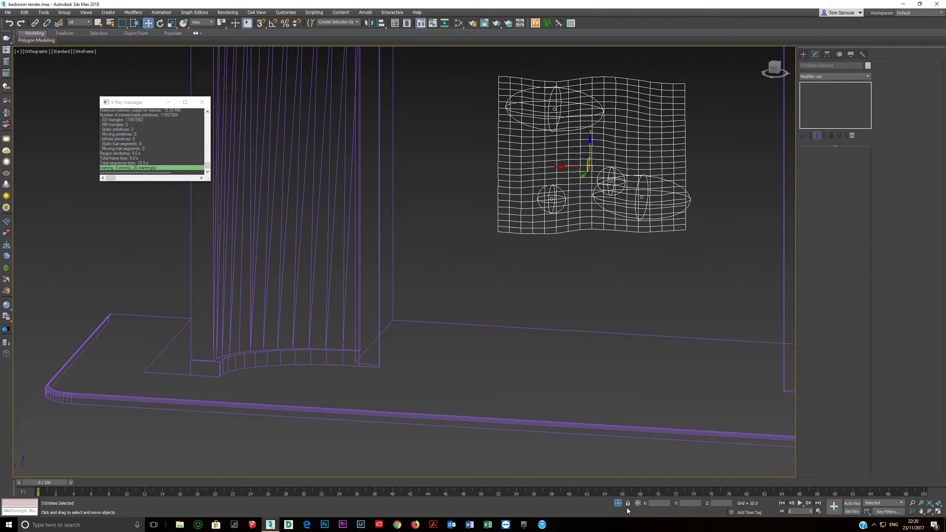
pyautogui.click(617, 504)
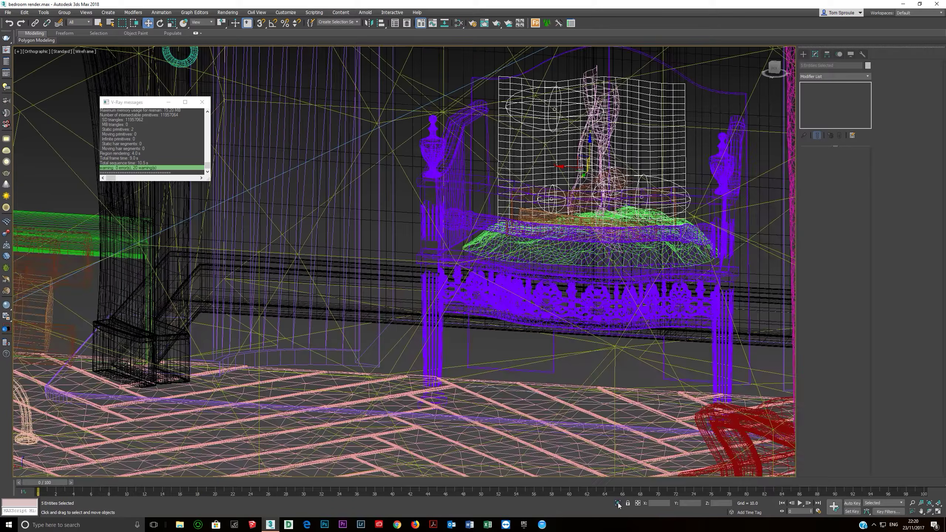
pyautogui.keyDown('ctrl'); pyautogui.click(705, 89); pyautogui.keyUp('ctrl')
pyautogui.hotkey('alt', 'q')
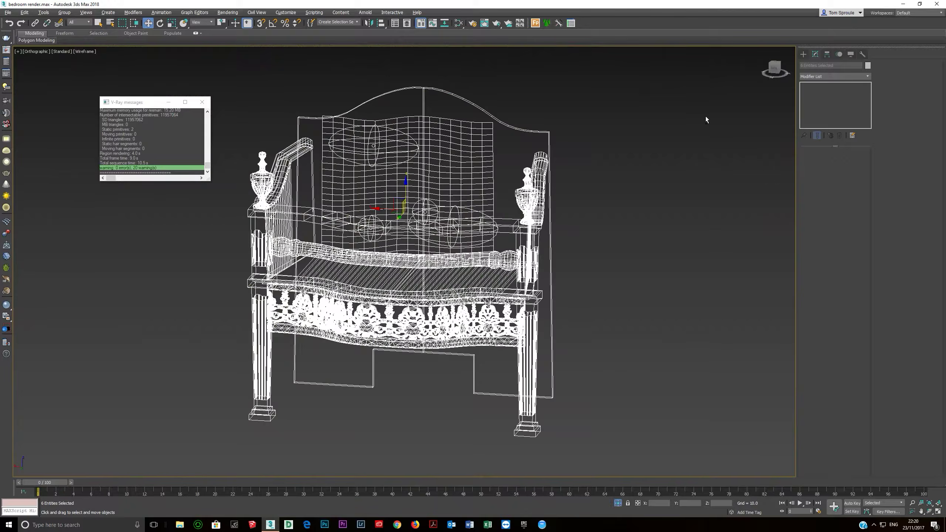
# End isolation, add the green coal bed and the low mesh behind it to the selection, isolate everything again and deselect.
pyautogui.click(618, 503)
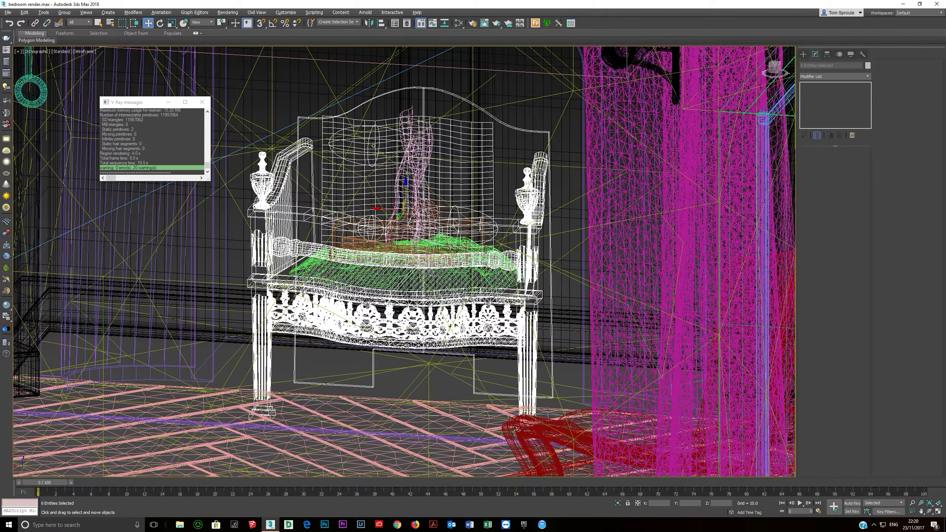
pyautogui.keyDown('ctrl'); pyautogui.click(472, 248); pyautogui.keyUp('ctrl')
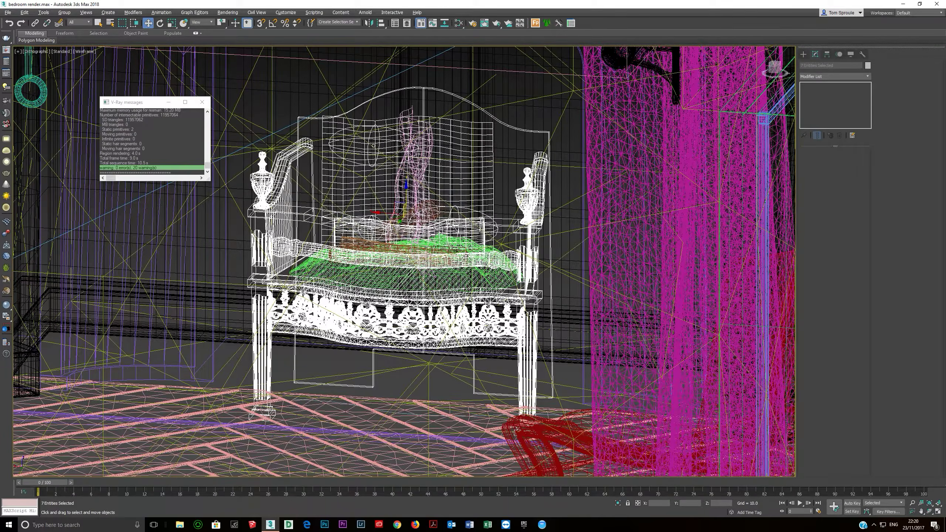
pyautogui.scroll(5, 468, 257)
pyautogui.keyDown('ctrl'); pyautogui.click(516, 305); pyautogui.keyUp('ctrl')
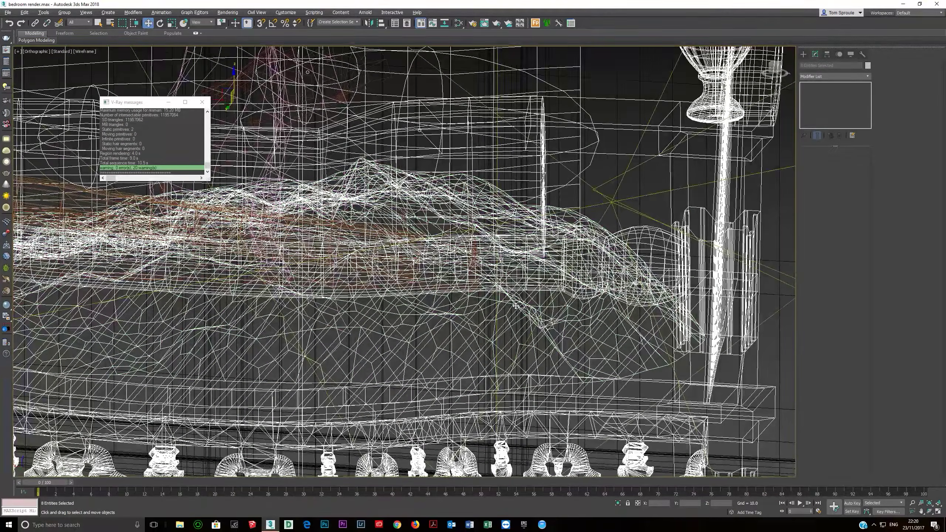
pyautogui.press('z')
pyautogui.click(565, 327)
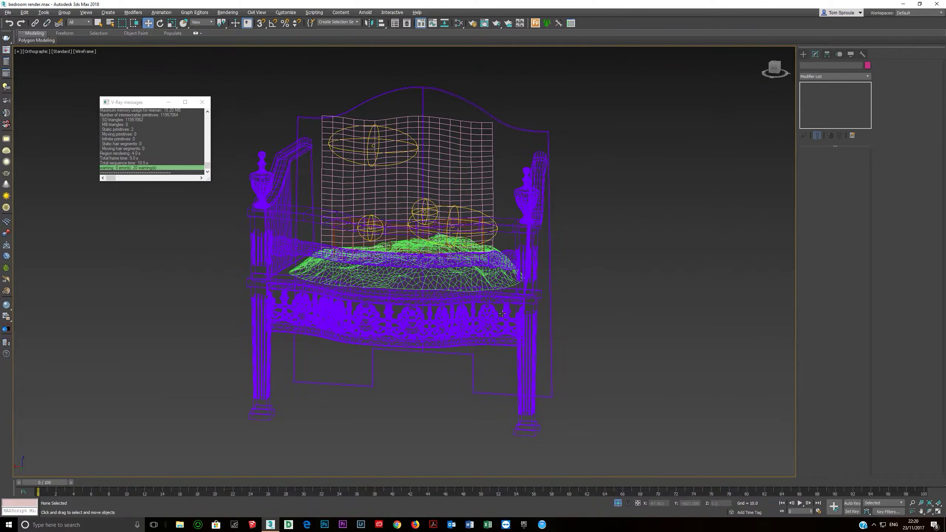
# Check the fire lights' placement around the flame mesh from above in wireframe and select the upper red light.
pyautogui.press('F3')
pyautogui.press('t')
pyautogui.press('z')
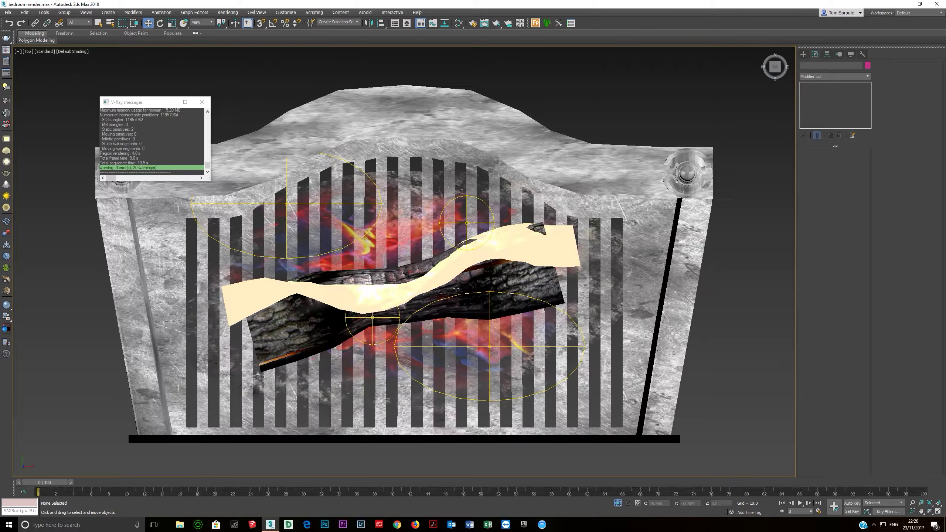
pyautogui.press('F3')
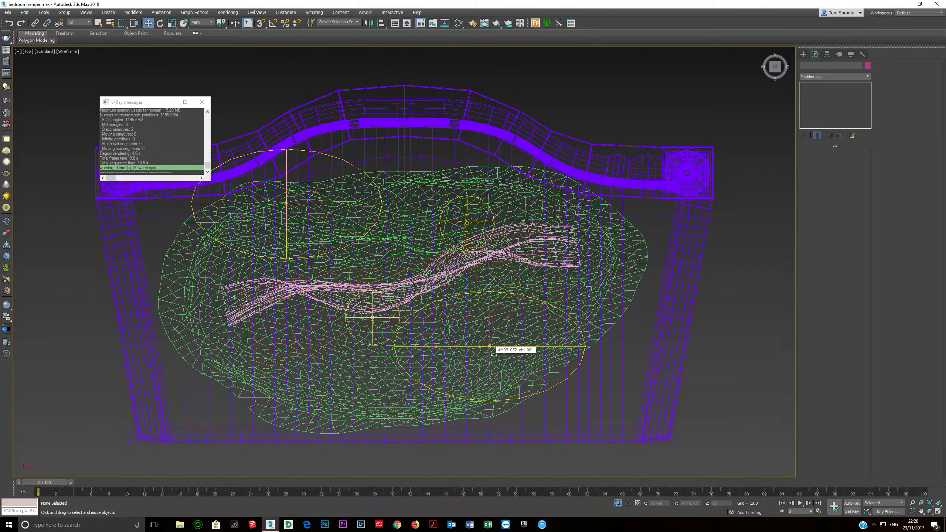
pyautogui.click(491, 347)
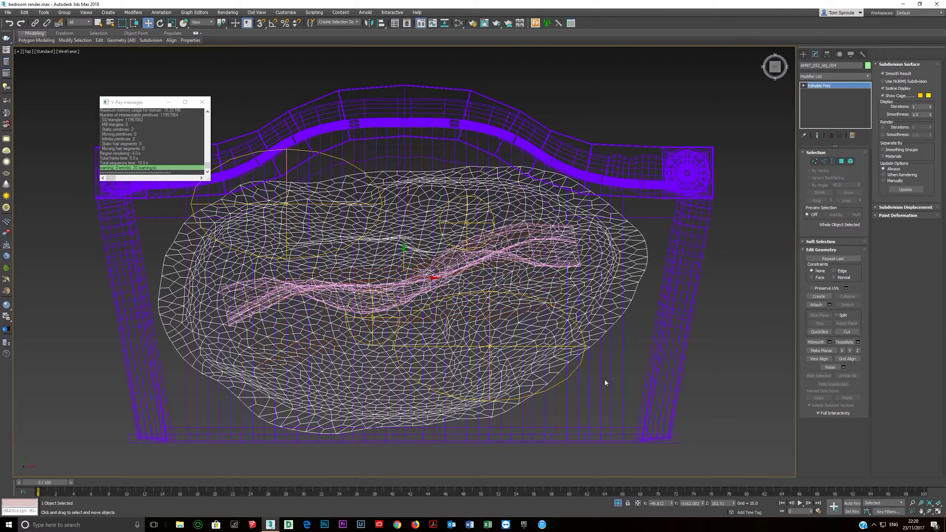
pyautogui.click(587, 374)
pyautogui.click(580, 362)
pyautogui.scroll(-5, 514, 358)
pyautogui.keyDown('alt'); pyautogui.moveTo(514, 357); pyautogui.dragTo(506, 428, button='middle'); pyautogui.keyUp('alt')
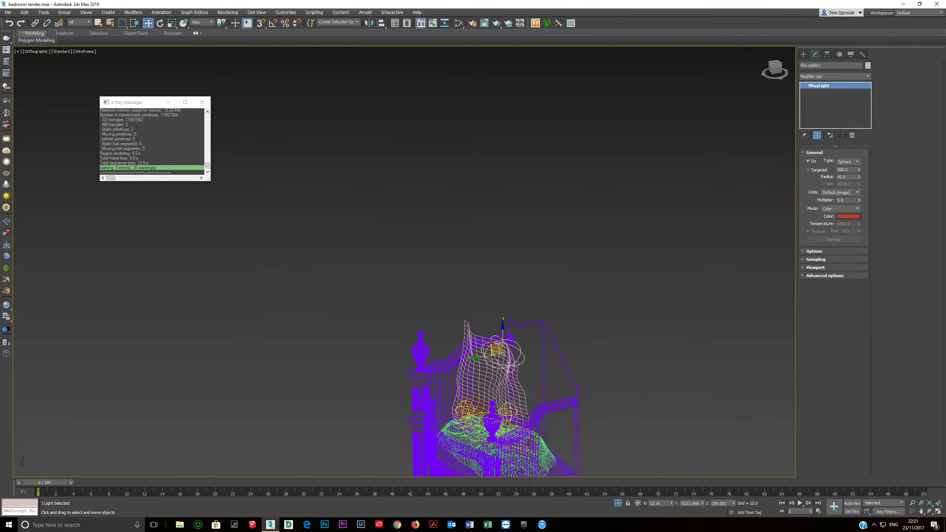
# Move the cloned fire yellow light higher and out beside the flame mesh, and select the lower fire red light.
pyautogui.scroll(5, 506, 427)
pyautogui.click(511, 405)
pyautogui.scroll(-6, 514, 402)
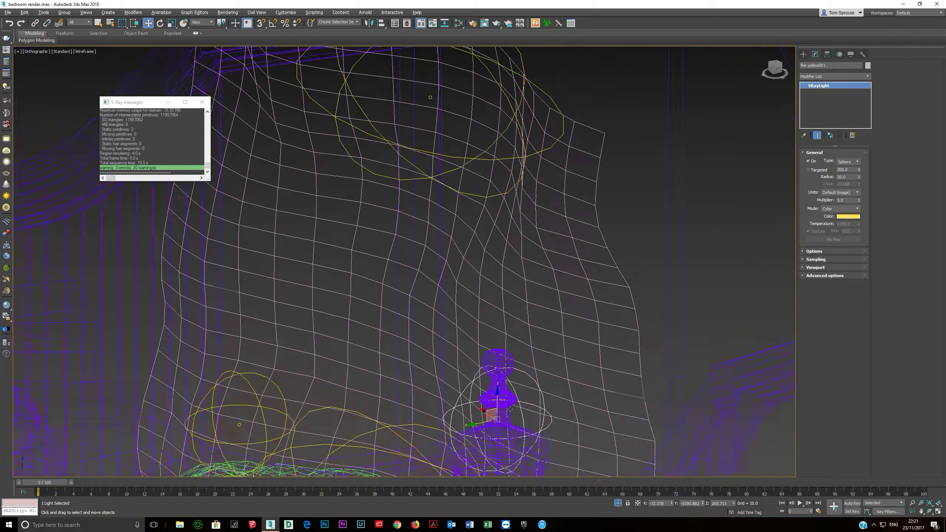
pyautogui.keyDown('alt'); pyautogui.moveTo(518, 376); pyautogui.dragTo(532, 380, button='middle'); pyautogui.keyUp('alt')
pyautogui.keyDown('alt'); pyautogui.moveTo(540, 348); pyautogui.dragTo(508, 361, button='middle'); pyautogui.keyUp('alt')
pyautogui.scroll(5, 507, 346)
pyautogui.click(506, 348)
pyautogui.keyDown('alt'); pyautogui.moveTo(506, 347); pyautogui.dragTo(578, 483, button='middle'); pyautogui.keyUp('alt')
pyautogui.scroll(-4, 464, 368)
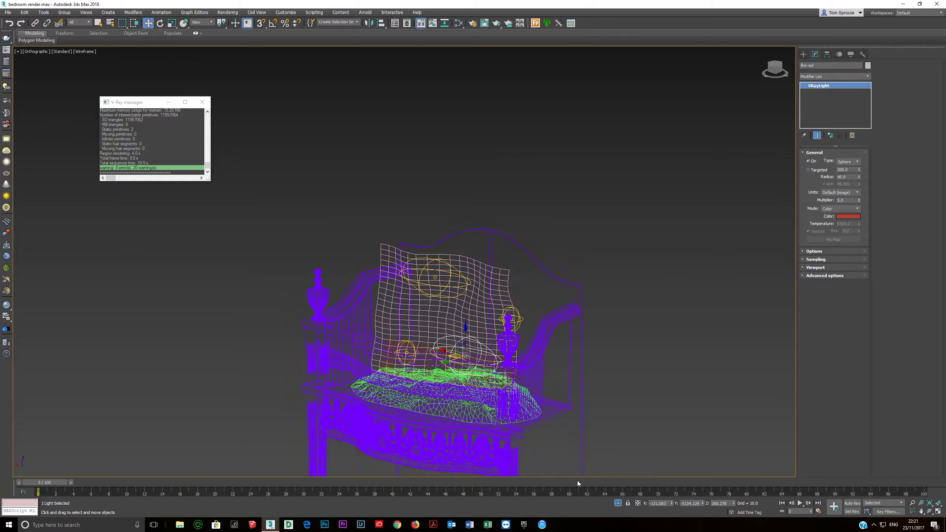
# End isolation of the fireplace objects and return to the four-viewport layout.
pyautogui.click(618, 503)
pyautogui.scroll(-5, 556, 352)
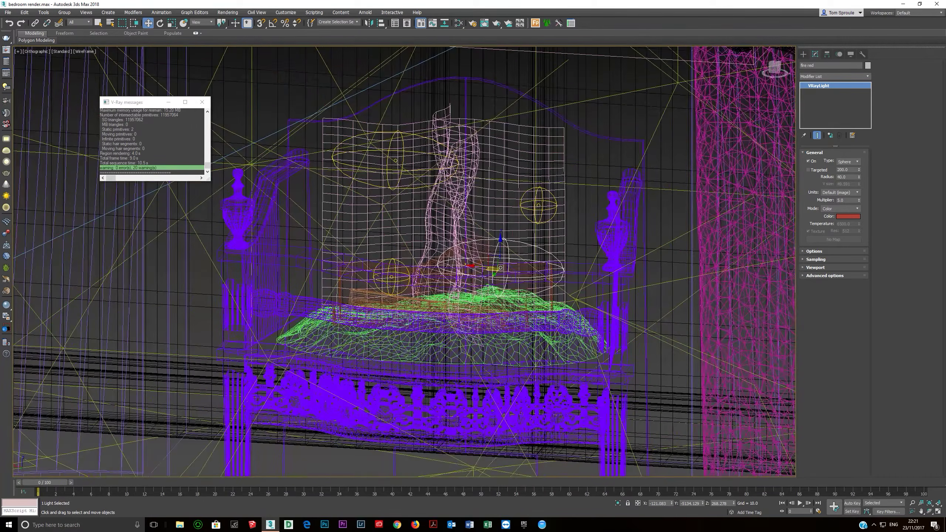
pyautogui.press('c')
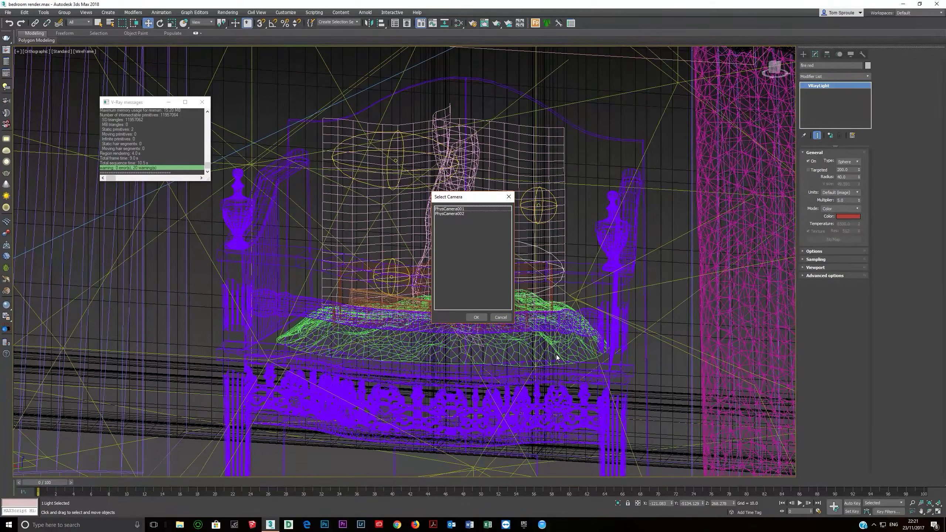
pyautogui.click(501, 316)
pyautogui.hotkey('alt', 'w')
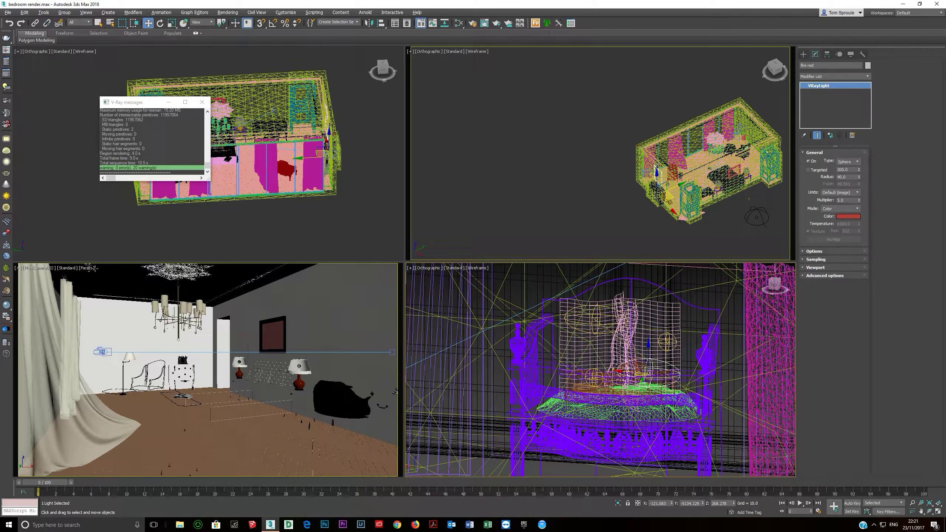
# Set the PhysCamera002 view to Default Shading and switch the fireplace close-up viewport to a shaded PhysCamera001 view.
pyautogui.click(87, 268)
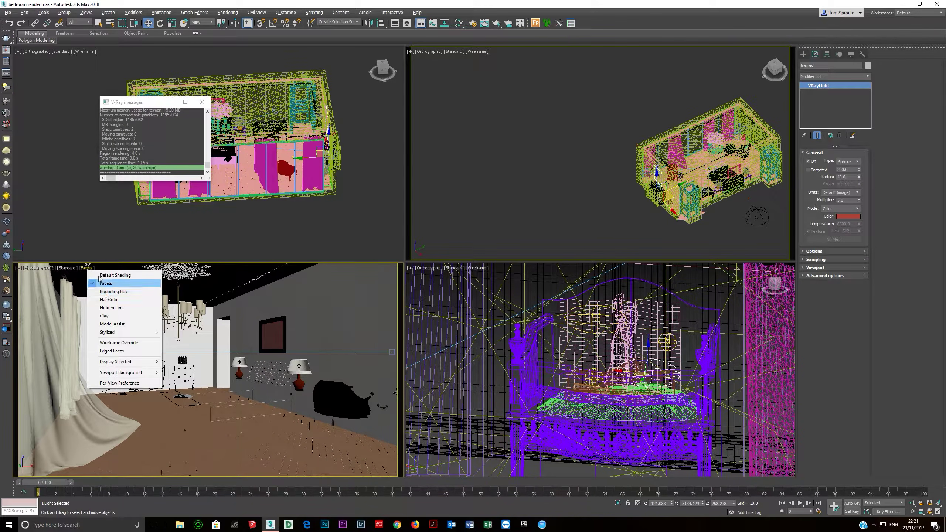
pyautogui.click(108, 275)
pyautogui.rightClick(451, 379)
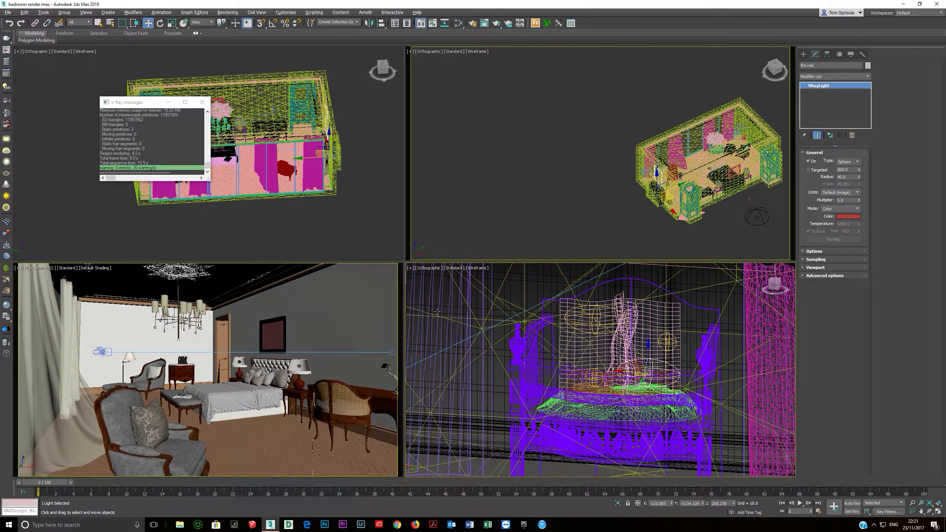
pyautogui.press('c')
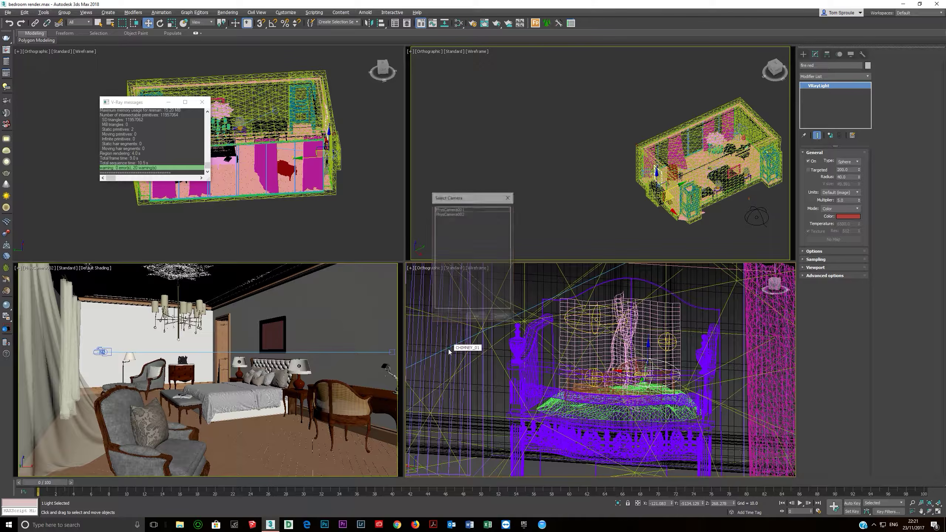
pyautogui.doubleClick(458, 211)
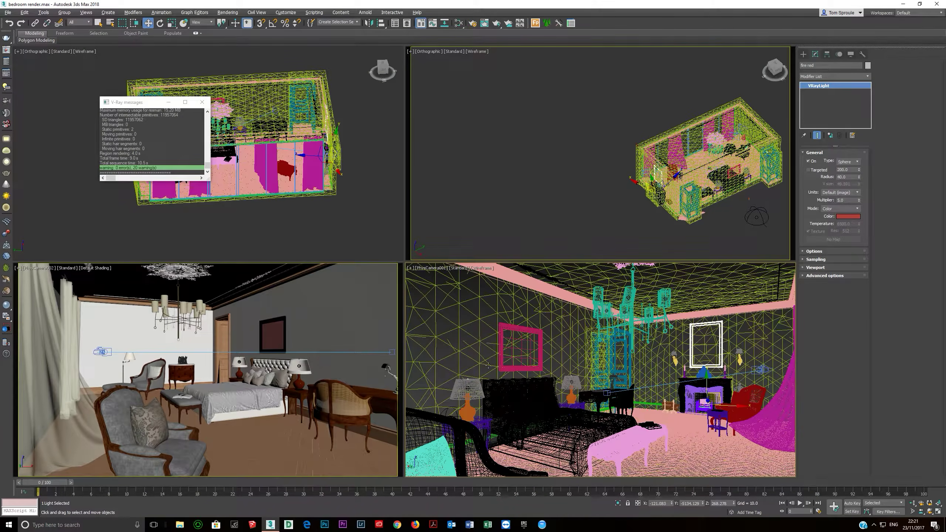
pyautogui.press('F3')
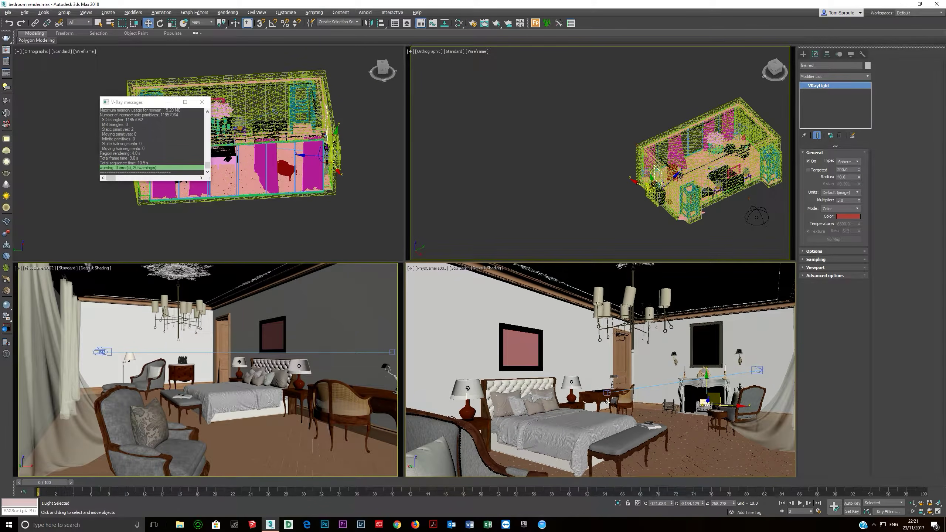
# Turn off the standing light in the V-Ray Light Lister and render the PhysCamera001 view with the fire lights on.
pyautogui.click(7, 86)
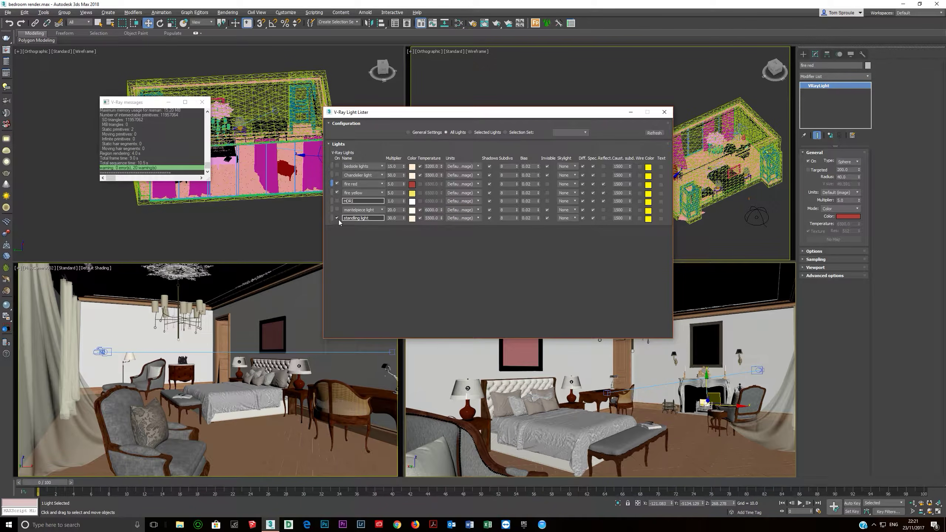
pyautogui.rightClick(600, 358)
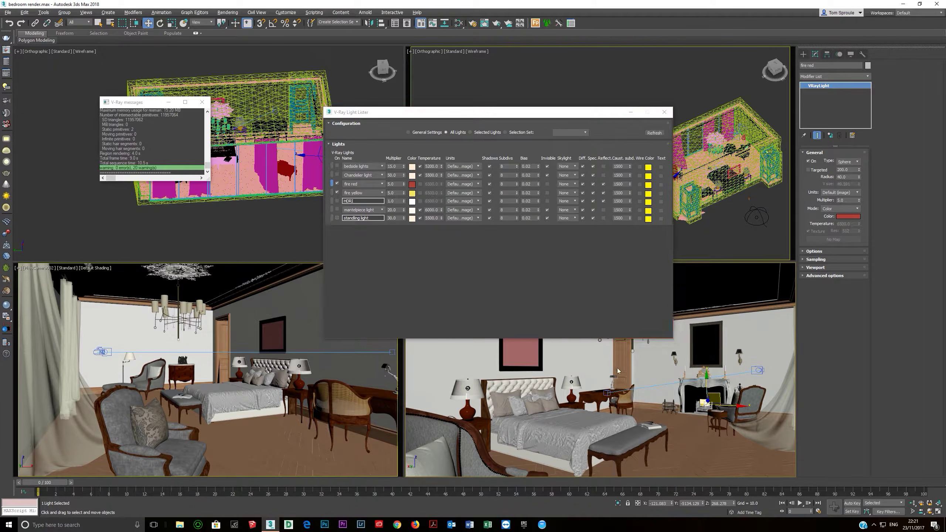
pyautogui.hotkey('shift', 'q')
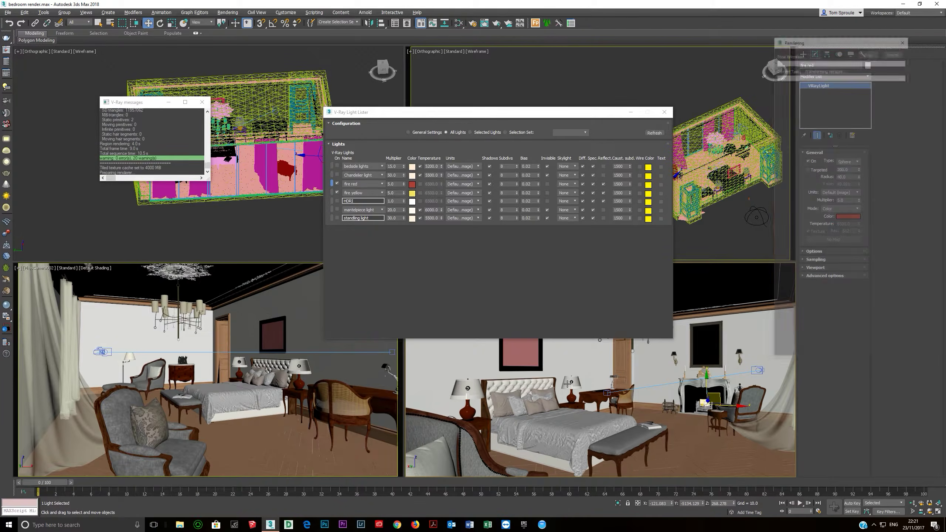
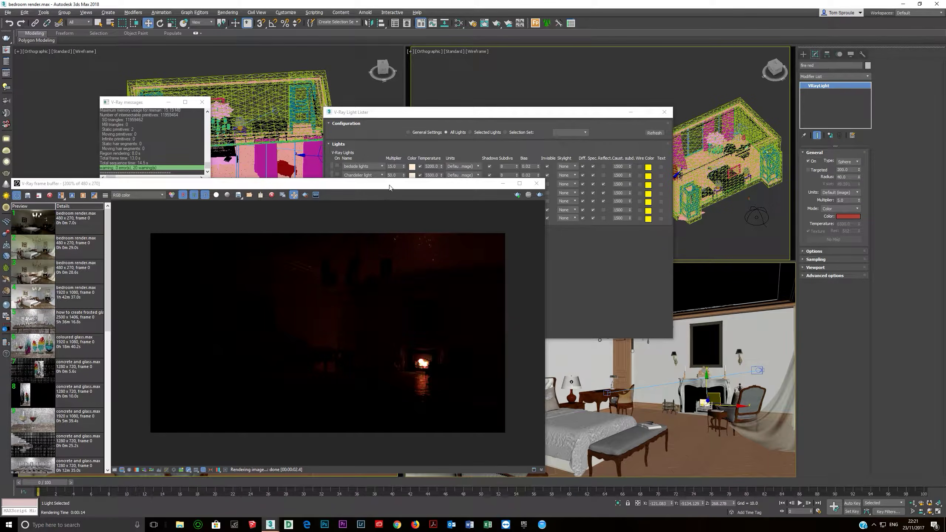
pyautogui.moveTo(389, 188); pyautogui.dragTo(354, 273)
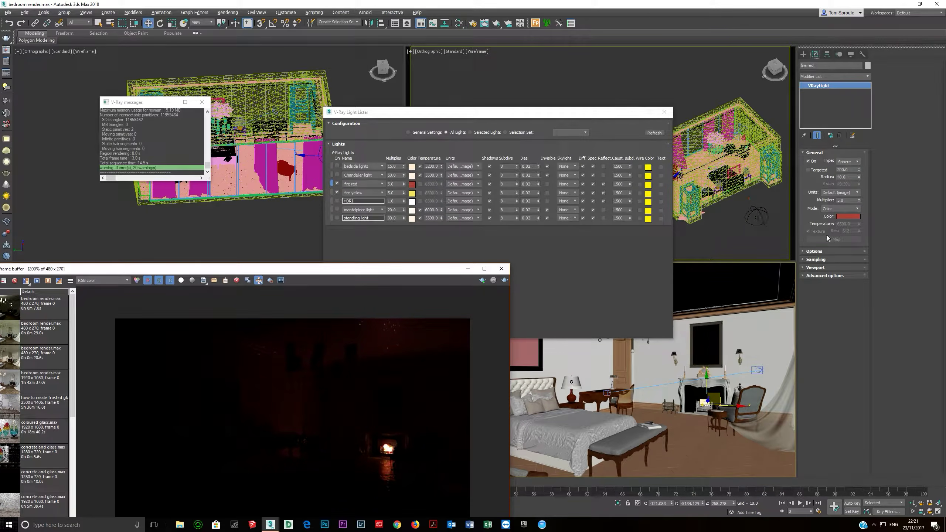
# Show the fire red light's options, select both fire yellow lights and set them to Invisible.
pyautogui.click(823, 252)
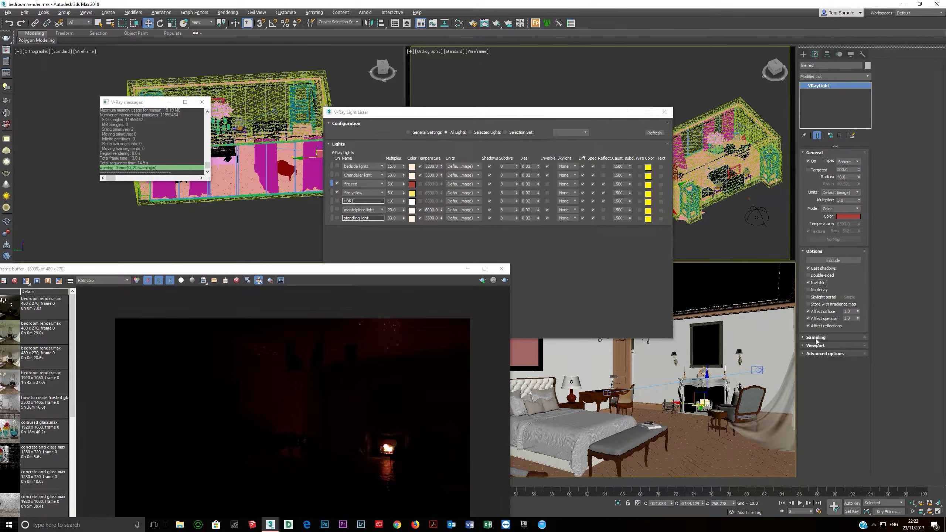
pyautogui.keyDown('ctrl'); pyautogui.click(332, 192); pyautogui.keyUp('ctrl')
pyautogui.click(816, 283)
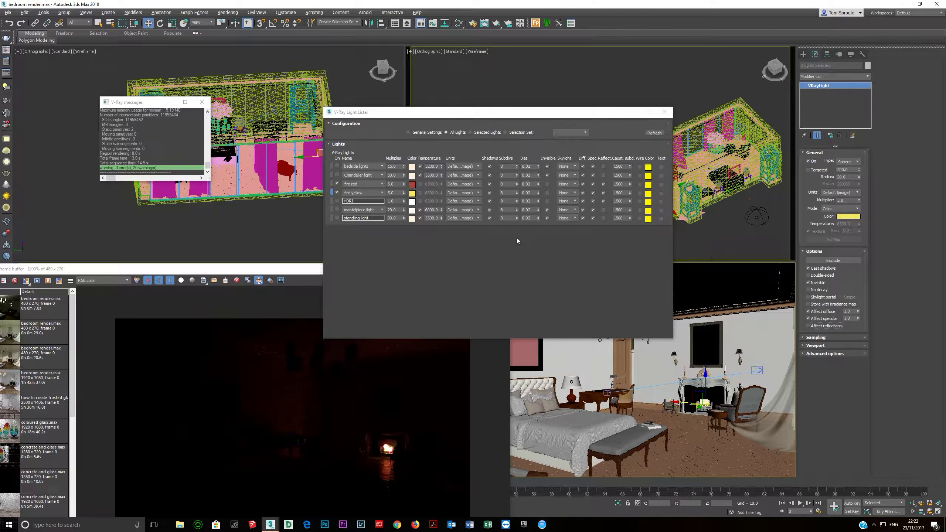
# Set the fire red light's multiplier to 2 and render the camera view again.
pyautogui.click(395, 184)
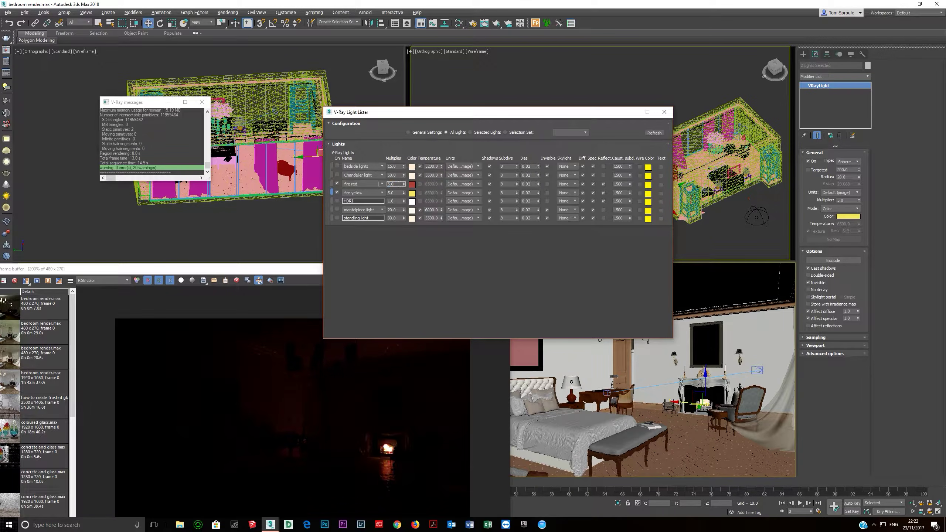
pyautogui.write('2')
pyautogui.click(268, 270)
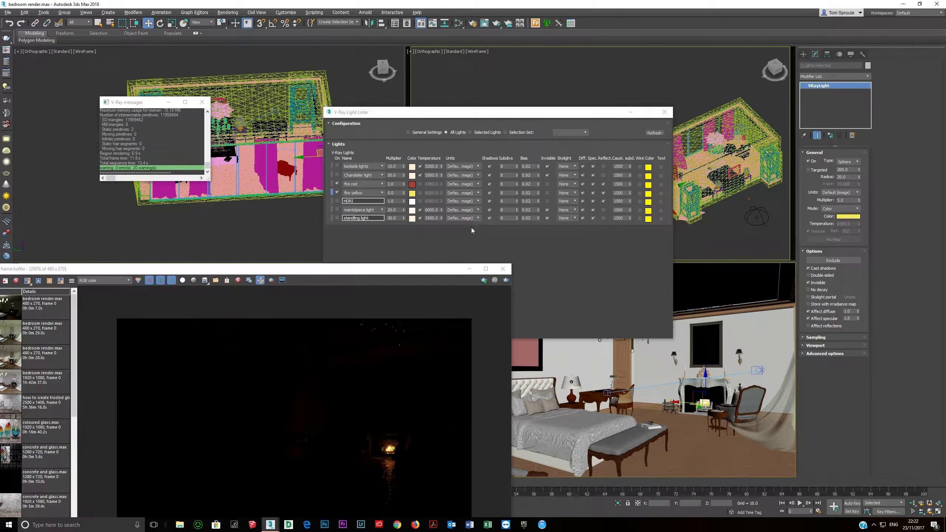
# Set the fire red light's multiplier to 3 in the light lister.
pyautogui.click(395, 184)
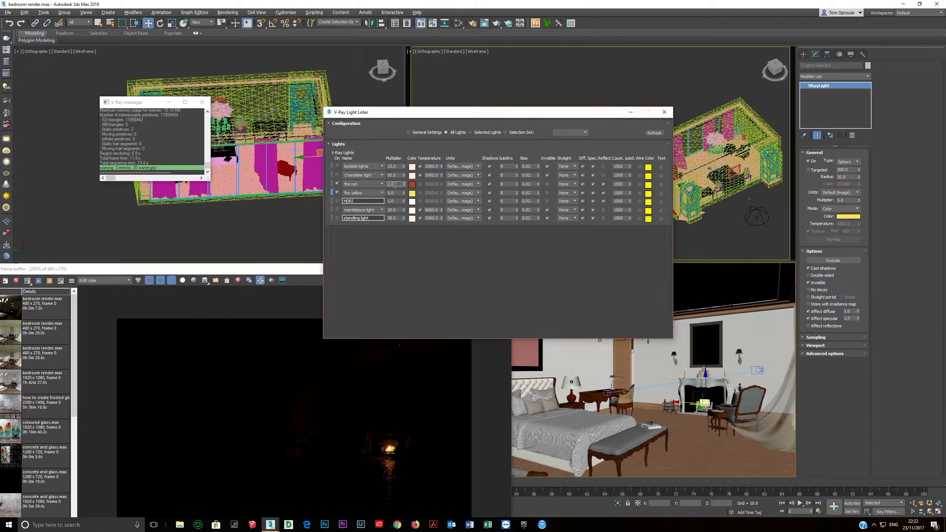
pyautogui.write('3')
pyautogui.press('Return')
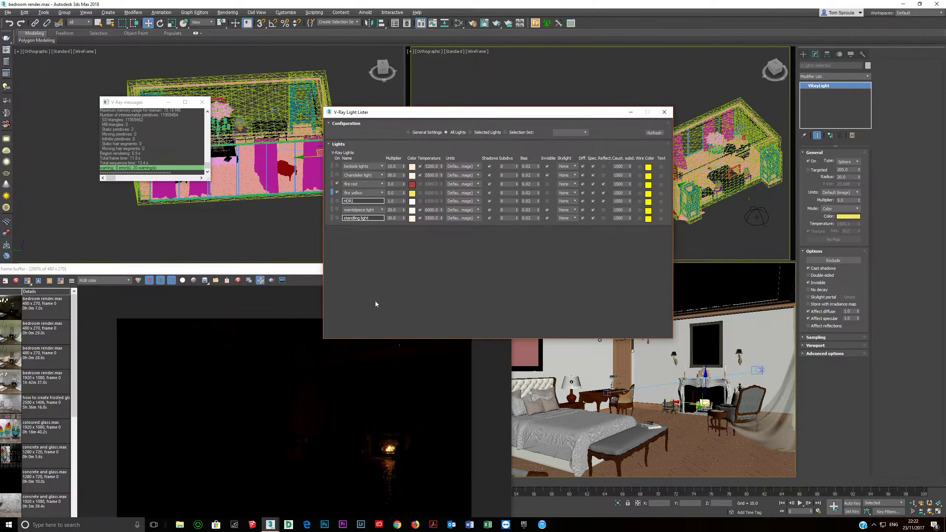
# Review and close the rendered image, and turn off the fire red and fire yellow lights.
pyautogui.click(300, 272)
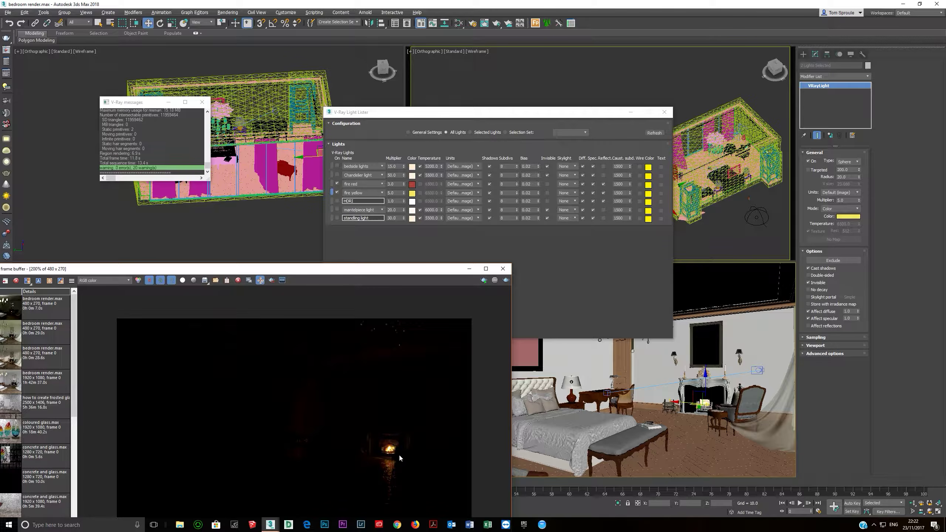
pyautogui.moveTo(389, 275); pyautogui.dragTo(536, 180)
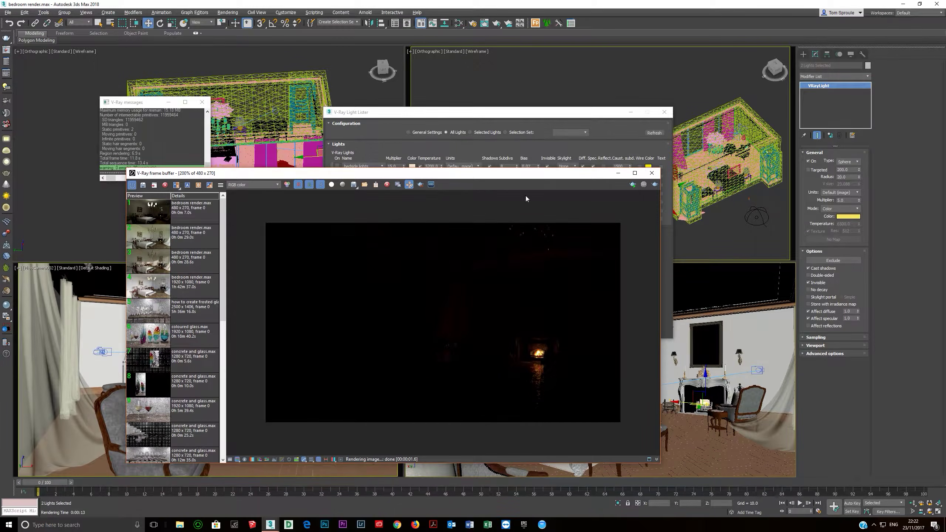
pyautogui.click(651, 173)
pyautogui.click(337, 183)
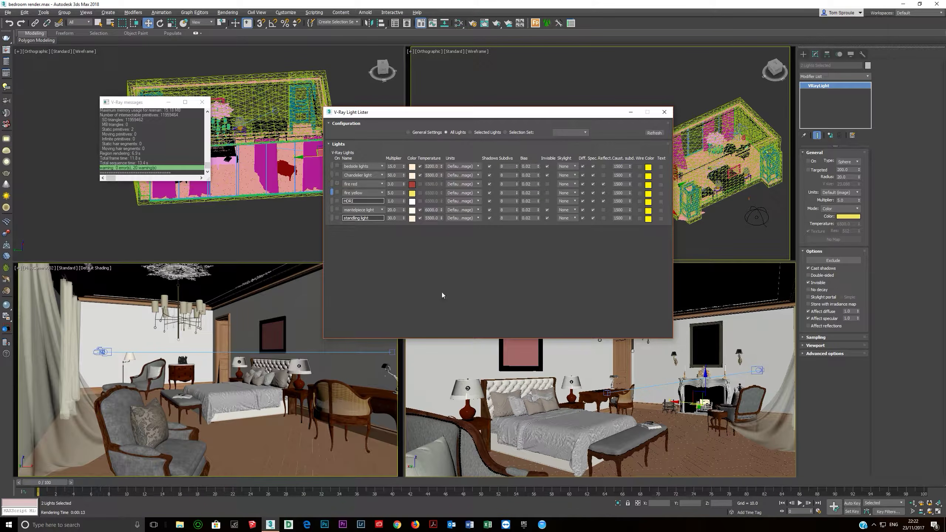
# Isolate the desk lamp and frame it in a shaded perspective view, closing the V-Ray messages window.
pyautogui.click(389, 374)
pyautogui.hotkey('alt', 'q')
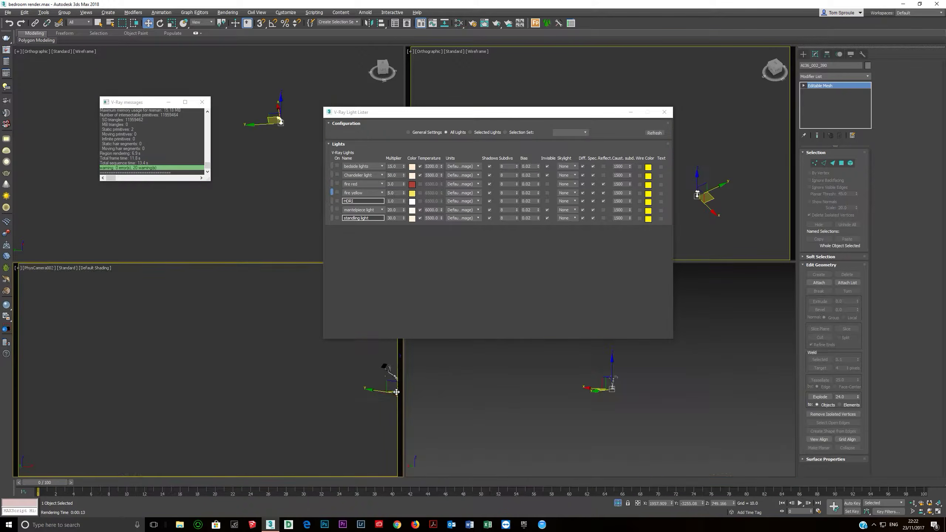
pyautogui.rightClick(275, 198)
pyautogui.press('p')
pyautogui.press('z')
pyautogui.keyDown('alt'); pyautogui.moveTo(280, 245); pyautogui.dragTo(246, 153, button='middle'); pyautogui.keyUp('alt')
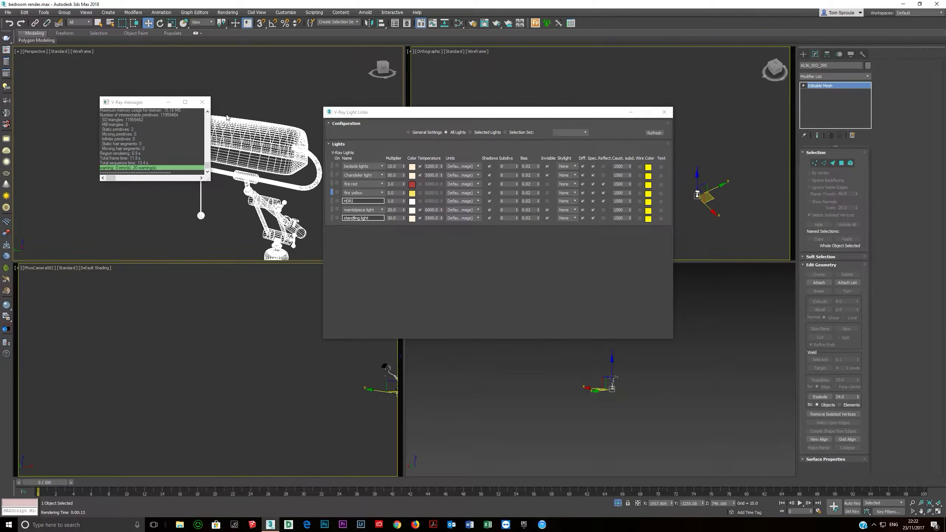
pyautogui.click(202, 101)
pyautogui.scroll(-3, 246, 156)
pyautogui.press('F3')
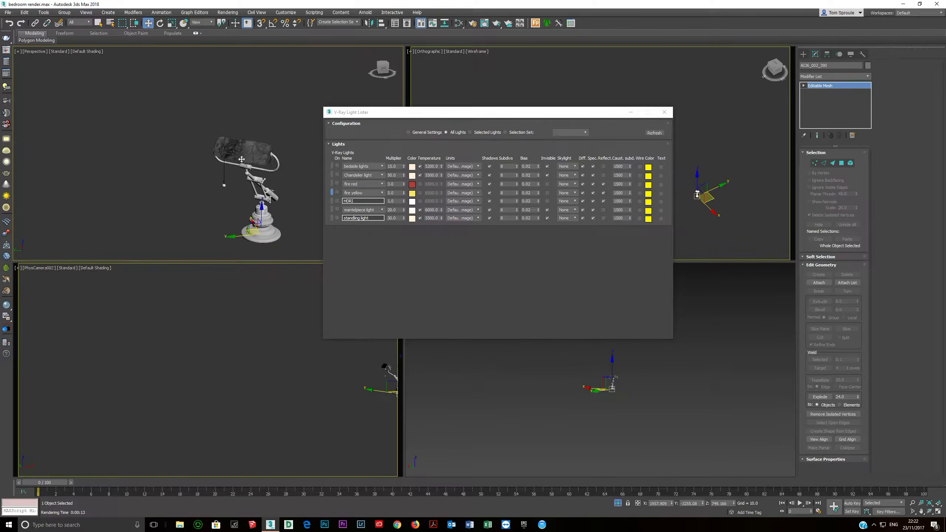
pyautogui.scroll(2, 251, 162)
# Open the Slate Material Editor beside the lamp view and pick the desk lamp's material into it.
pyautogui.press('m')
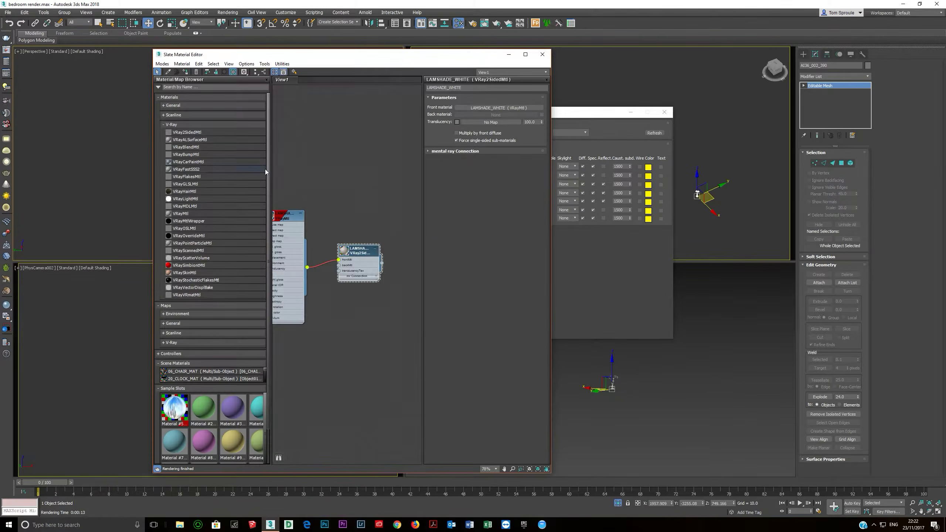
pyautogui.moveTo(316, 55); pyautogui.dragTo(600, 38)
pyautogui.scroll(-1, 622, 203)
pyautogui.moveTo(622, 205); pyautogui.dragTo(561, 131, button='middle')
pyautogui.click(452, 54)
pyautogui.click(274, 143)
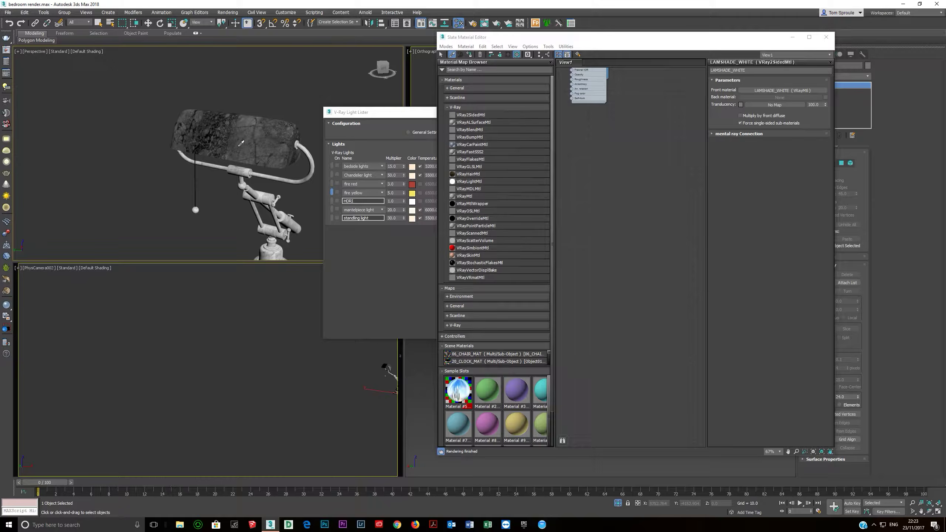
# Examine the desk lamp's material node network and its sub-materials, keeping the lamp selected with its mesh settings in view.
pyautogui.scroll(-1, 636, 235)
pyautogui.moveTo(634, 233); pyautogui.dragTo(694, 154, button='middle')
pyautogui.scroll(-3, 672, 193)
pyautogui.moveTo(672, 194); pyautogui.dragTo(627, 190, button='middle')
pyautogui.scroll(4, 628, 190)
pyautogui.moveTo(655, 121); pyautogui.dragTo(670, 220)
pyautogui.moveTo(615, 265); pyautogui.dragTo(638, 219, button='middle')
pyautogui.scroll(1, 640, 215)
pyautogui.scroll(1, 640, 216)
pyautogui.click(239, 139)
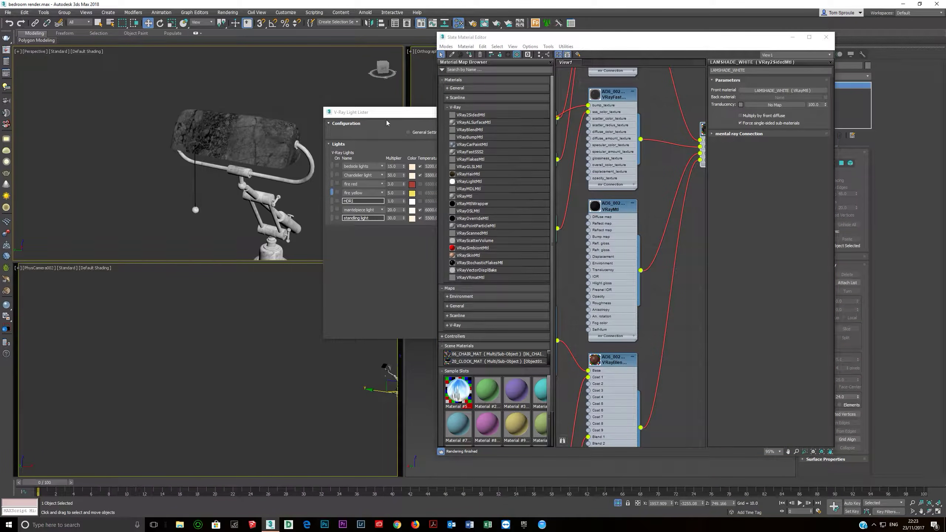
pyautogui.moveTo(707, 43); pyautogui.dragTo(666, 53)
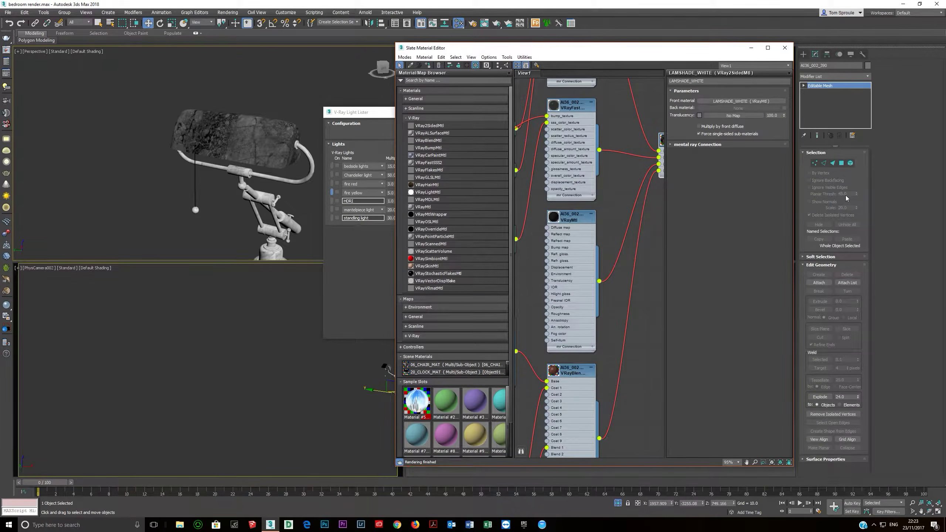
# Examine the material ID of the lampshade's faces, the VRayFastSSS2 sub-material's parameters and the marble bitmap feeding it.
pyautogui.click(217, 137)
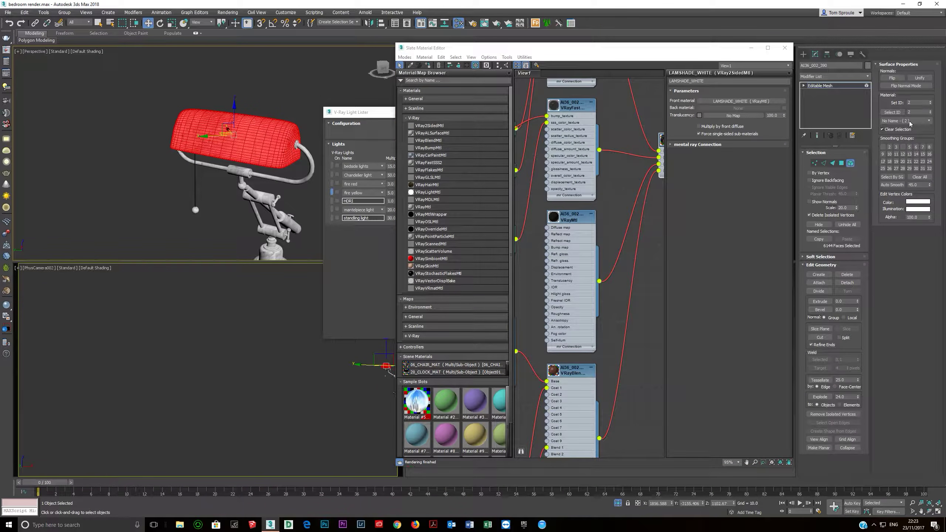
pyautogui.click(850, 163)
pyautogui.moveTo(601, 147); pyautogui.dragTo(651, 173, button='middle')
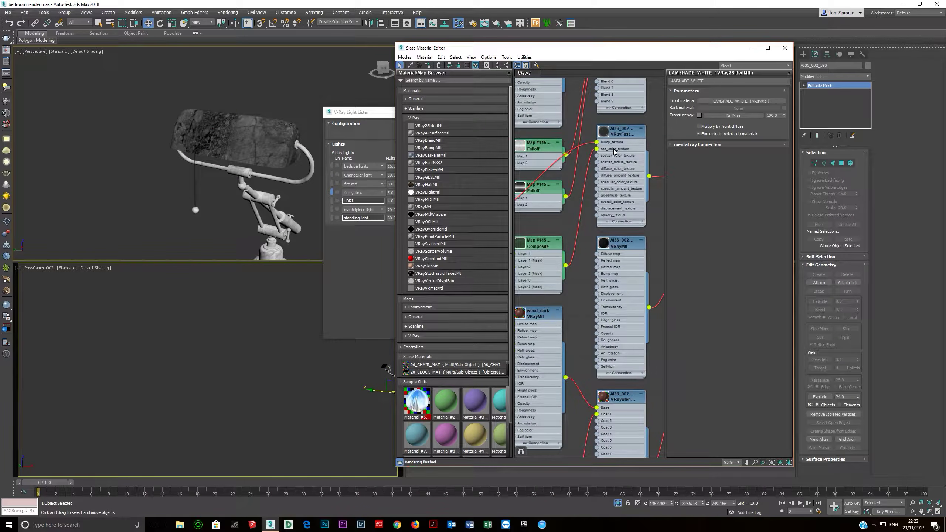
pyautogui.doubleClick(604, 132)
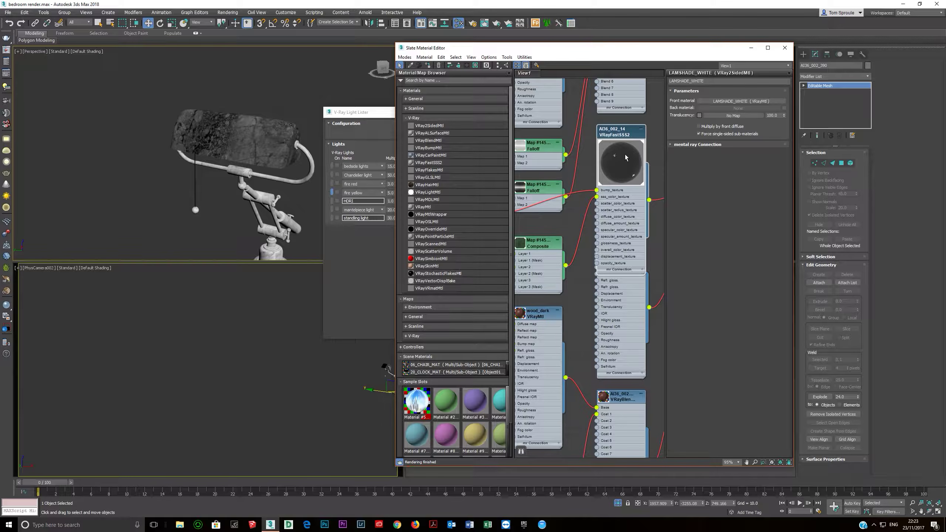
pyautogui.doubleClick(621, 174)
pyautogui.scroll(-2, 615, 183)
pyautogui.moveTo(616, 183); pyautogui.dragTo(585, 167, button='middle')
pyautogui.scroll(3, 577, 169)
pyautogui.doubleClick(587, 168)
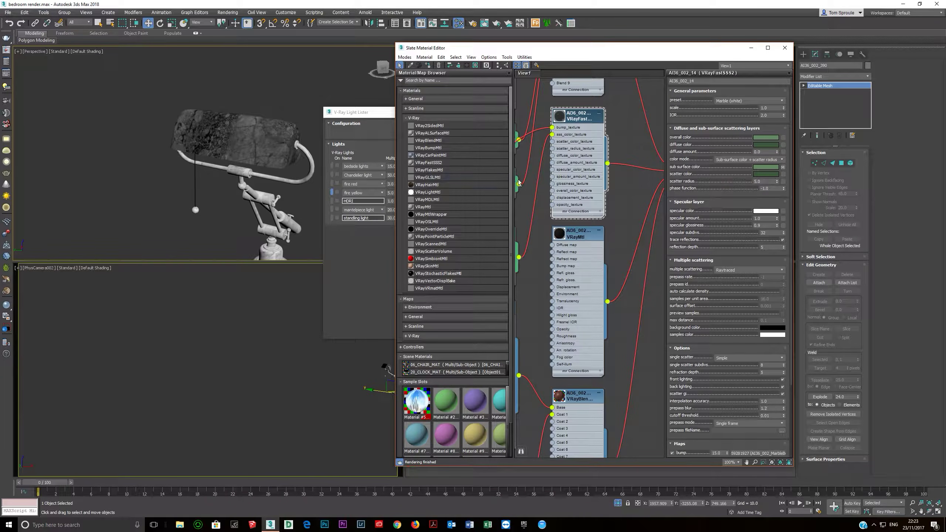
pyautogui.scroll(-1, 517, 157)
pyautogui.moveTo(517, 157); pyautogui.dragTo(637, 159, button='middle')
pyautogui.scroll(1, 577, 179)
pyautogui.click(577, 180)
pyautogui.doubleClick(577, 180)
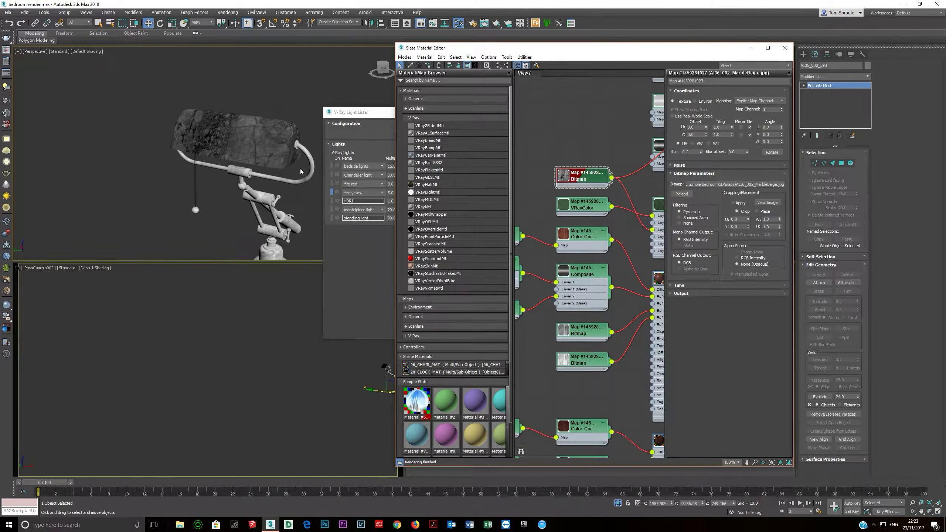
# Show the desk lamp from the top and close the Slate Material Editor and the V-Ray Light Lister.
pyautogui.scroll(-3, 247, 131)
pyautogui.moveTo(267, 152)
pyautogui.keyDown('alt'); pyautogui.mouseDown(button='middle')
pyautogui.moveTo(242, 139)
pyautogui.moveTo(280, 148)
pyautogui.moveTo(228, 111)
pyautogui.moveTo(195, 134)
pyautogui.moveTo(218, 157)
pyautogui.moveTo(262, 149)
pyautogui.mouseUp(button='middle'); pyautogui.keyUp('alt')
pyautogui.scroll(5, 261, 149)
pyautogui.moveTo(208, 101); pyautogui.dragTo(241, 142, button='middle')
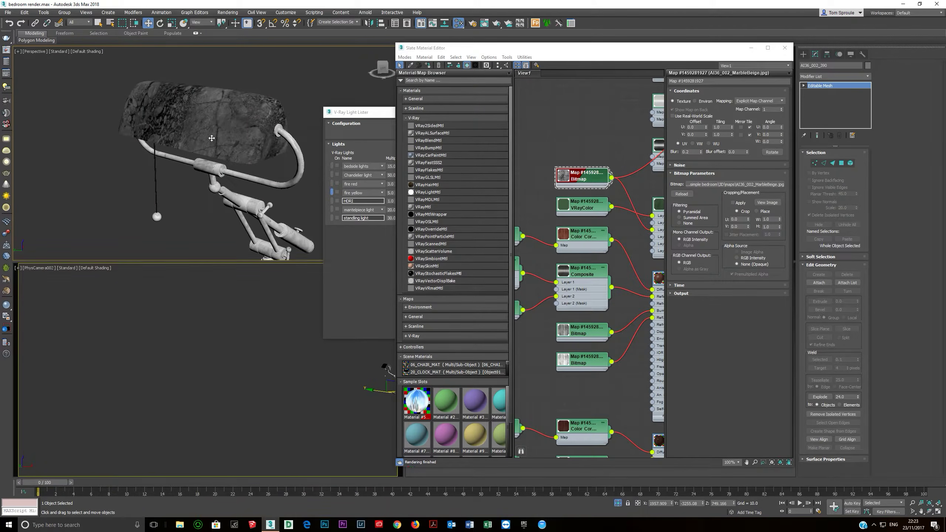
pyautogui.scroll(-3, 212, 141)
pyautogui.press('t')
pyautogui.scroll(-2, 209, 157)
pyautogui.scroll(4, 207, 159)
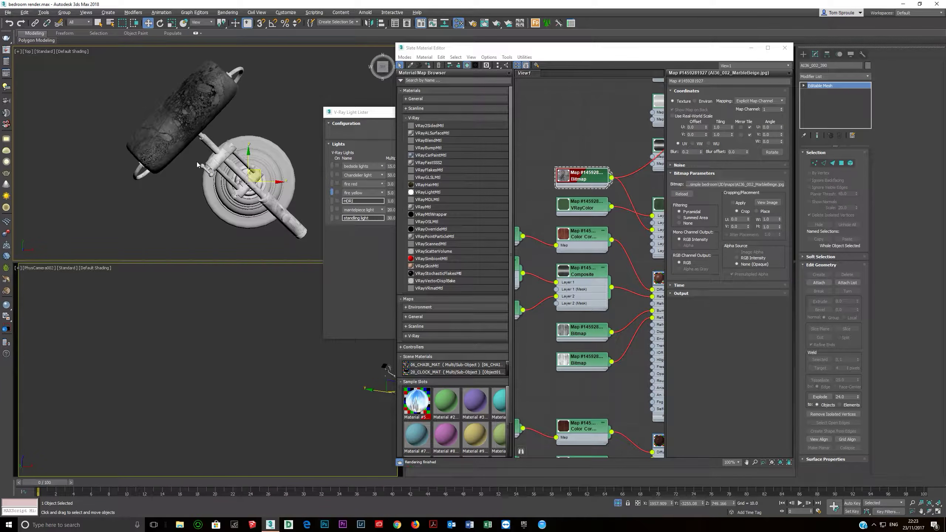
pyautogui.moveTo(208, 171); pyautogui.dragTo(208, 171, button='middle')
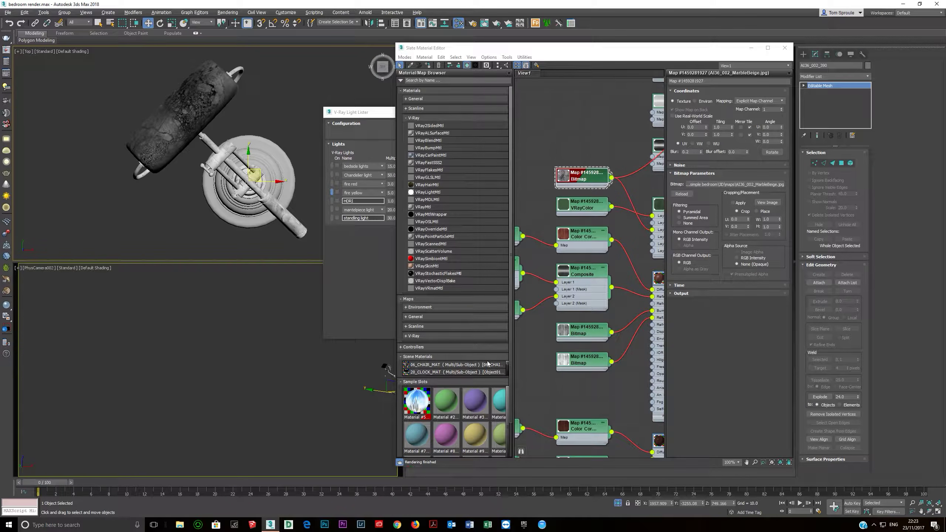
pyautogui.click(785, 47)
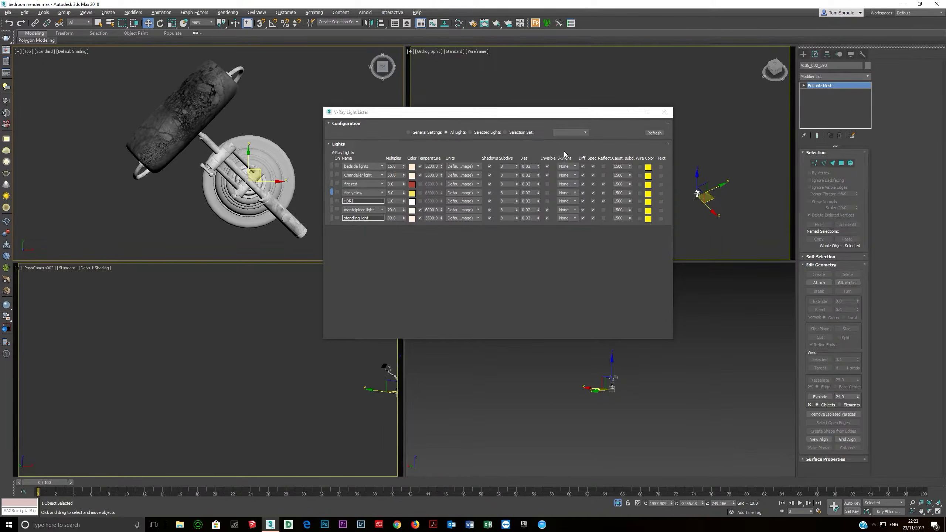
pyautogui.click(665, 113)
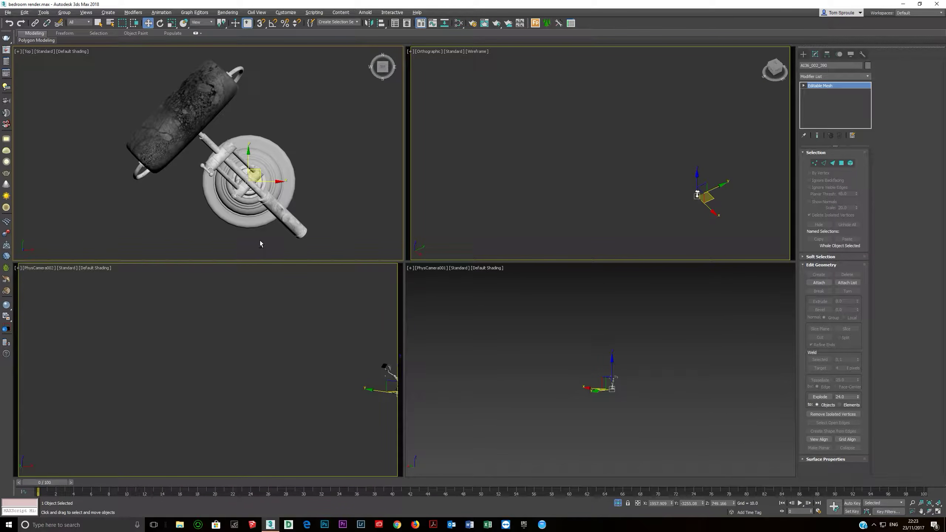
# Create a small V-Ray plane light beside the desk lamp in the top view, half-length about 13.5 and half-width about 10.2.
pyautogui.scroll(-3, 265, 241)
pyautogui.scroll(5, 255, 205)
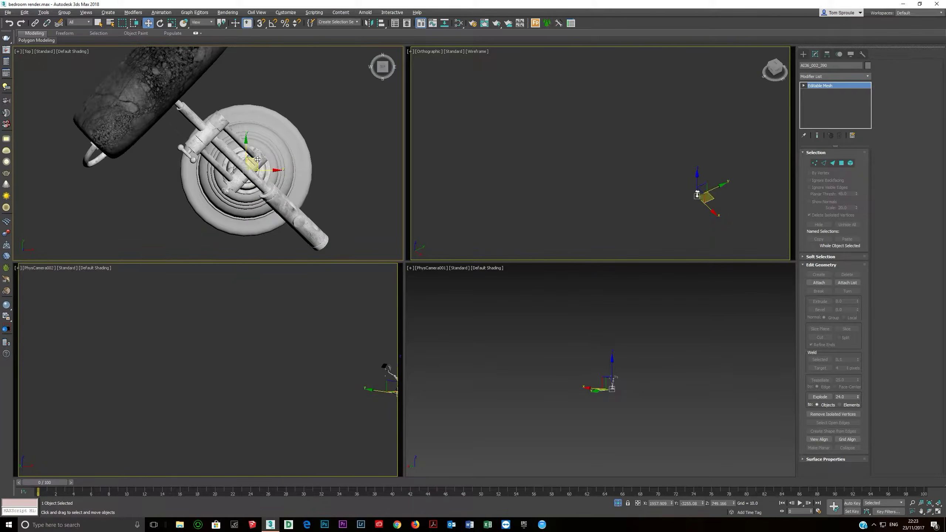
pyautogui.scroll(-4, 258, 160)
pyautogui.keyDown('alt'); pyautogui.moveTo(264, 179); pyautogui.dragTo(302, 152, button='middle'); pyautogui.keyUp('alt')
pyautogui.press('t')
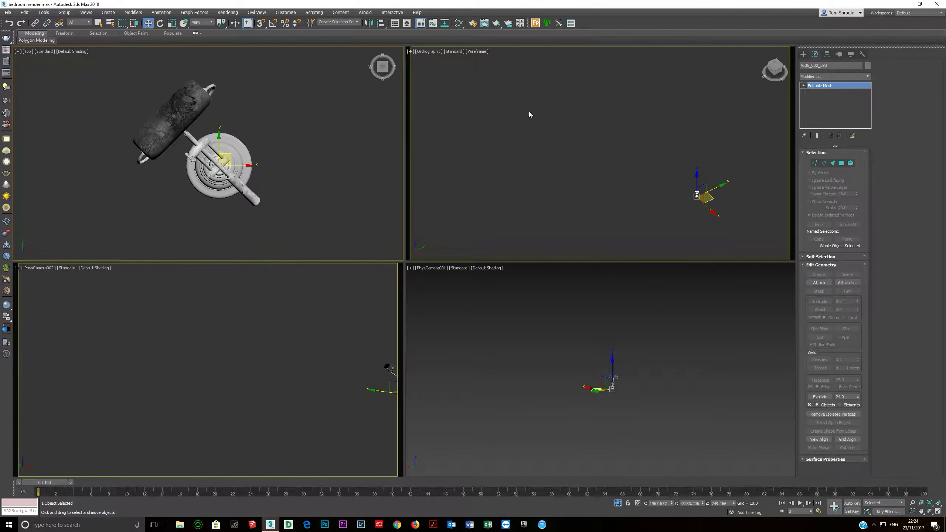
pyautogui.click(803, 54)
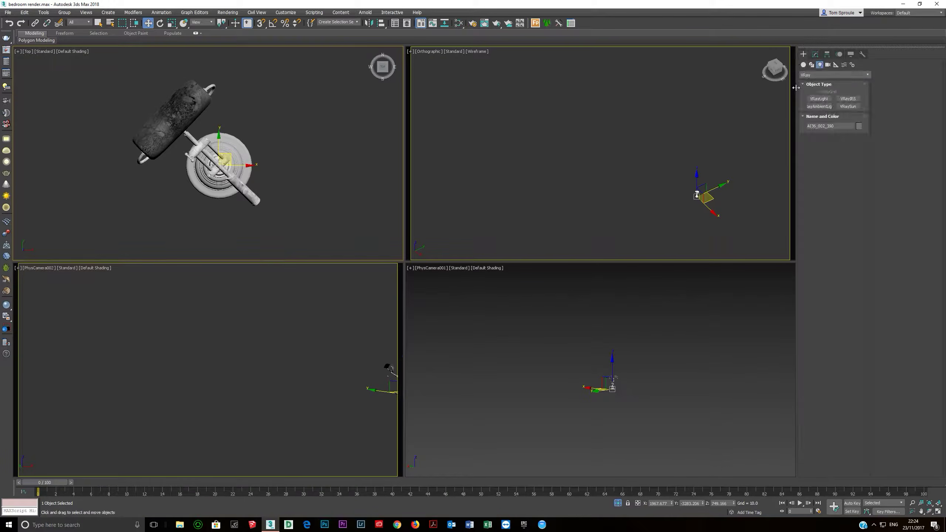
pyautogui.click(816, 99)
pyautogui.moveTo(302, 165); pyautogui.dragTo(315, 155)
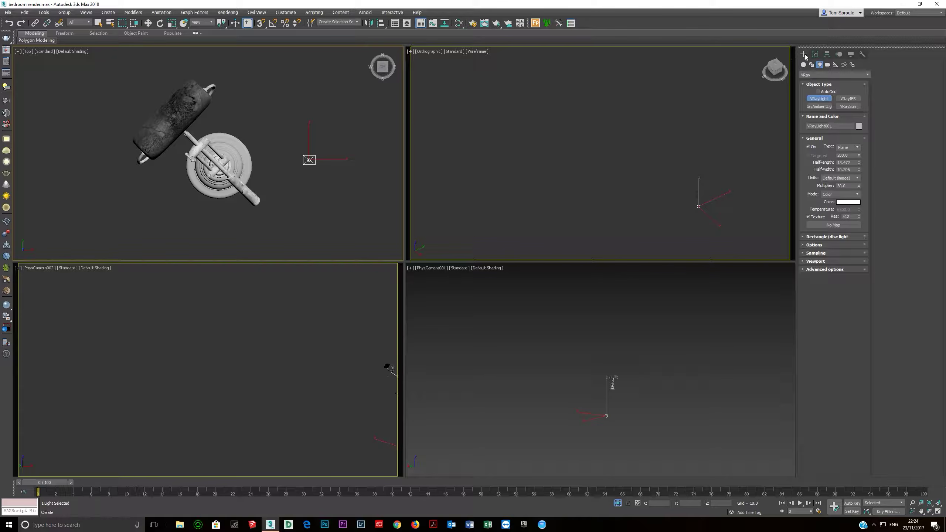
pyautogui.press('w')
# Create a cylinder with a radius of about 9.3 and a height of about 136 beside the lamp, and move it closer to the base.
pyautogui.click(803, 65)
pyautogui.click(819, 114)
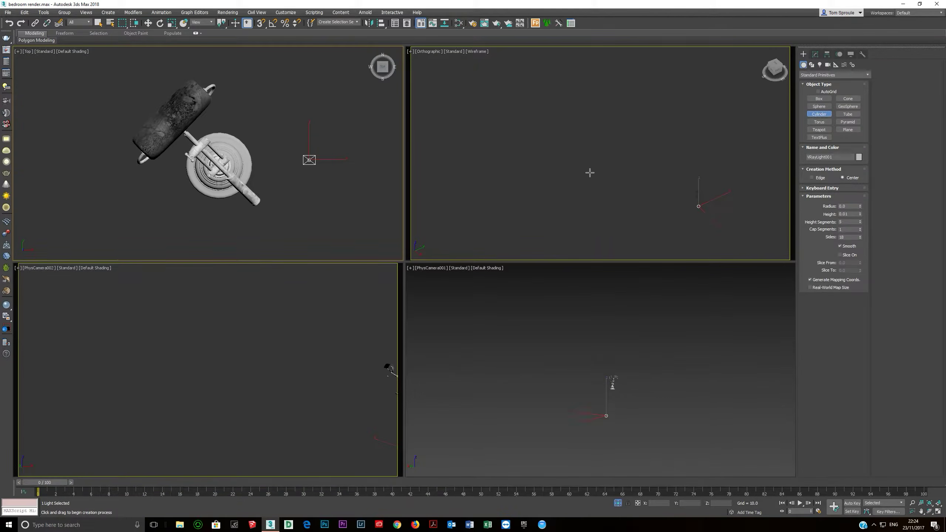
pyautogui.moveTo(292, 182); pyautogui.dragTo(294, 185)
pyautogui.click(294, 179)
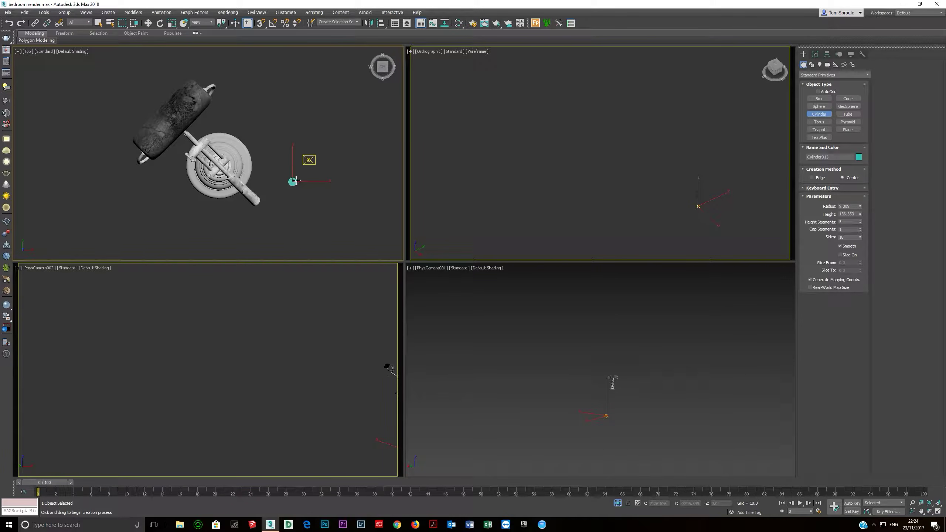
pyautogui.press('w')
pyautogui.moveTo(296, 180)
pyautogui.mouseDown()
pyautogui.moveTo(262, 175)
pyautogui.moveTo(282, 167)
pyautogui.moveTo(289, 176)
pyautogui.mouseUp()
# Switch the reference coordinate system to Local and, with angle snap on, rotate the cylinder to lie along the lampshade.
pyautogui.press('e')
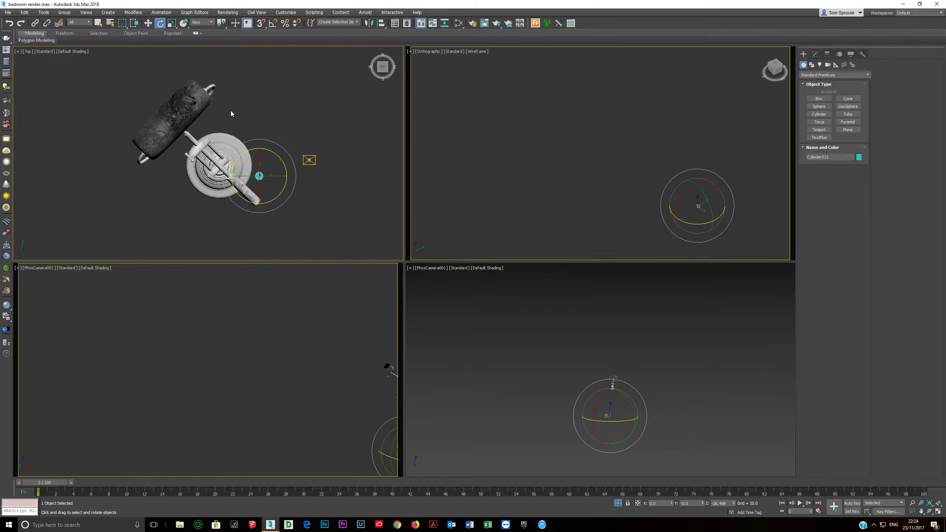
pyautogui.click(207, 23)
pyautogui.click(195, 38)
pyautogui.click(201, 22)
pyautogui.click(199, 44)
pyautogui.click(201, 22)
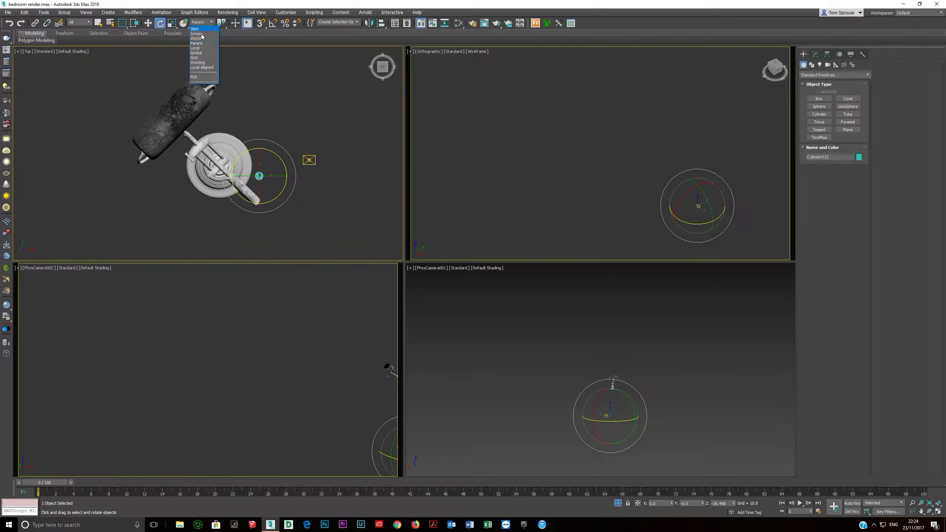
pyautogui.click(196, 48)
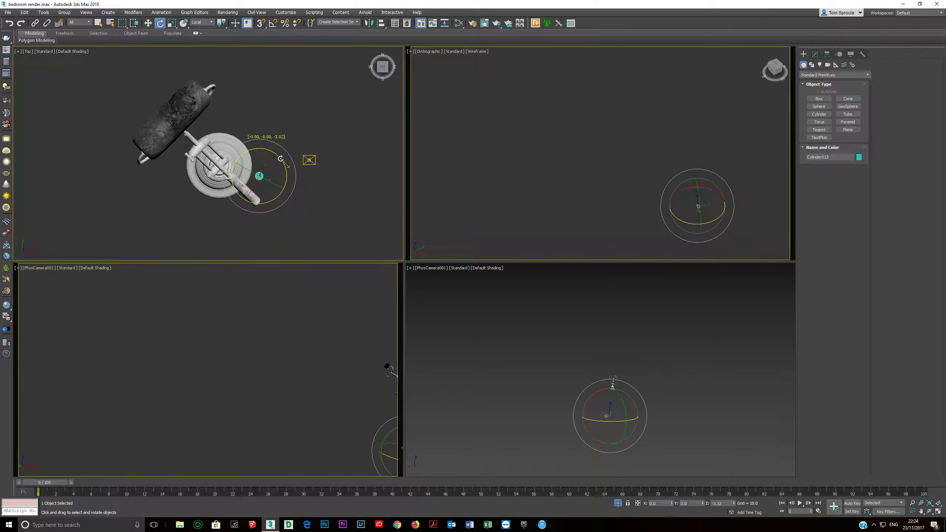
pyautogui.press('w')
pyautogui.press('e')
pyautogui.press('a')
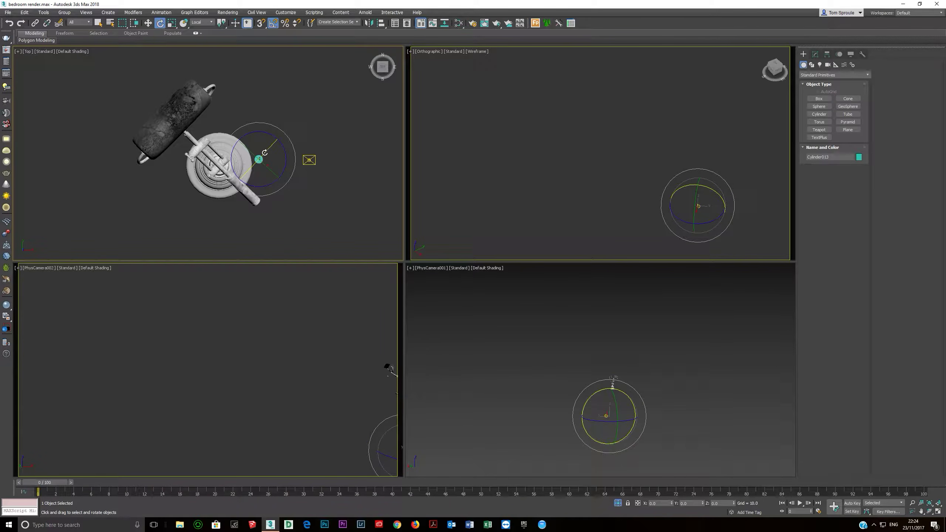
pyautogui.moveTo(264, 153); pyautogui.dragTo(149, 135)
# Raise the cylinder to the height of the lampshade in an orbited view of the lamp.
pyautogui.press('w')
pyautogui.keyDown('alt'); pyautogui.moveTo(152, 135); pyautogui.dragTo(228, 98, button='middle'); pyautogui.keyUp('alt')
pyautogui.scroll(-4, 228, 125)
pyautogui.moveTo(228, 125); pyautogui.dragTo(252, 176, button='middle')
pyautogui.scroll(-4, 223, 165)
pyautogui.moveTo(248, 163); pyautogui.dragTo(252, 84)
pyautogui.scroll(3, 251, 84)
pyautogui.moveTo(248, 125); pyautogui.dragTo(249, 109)
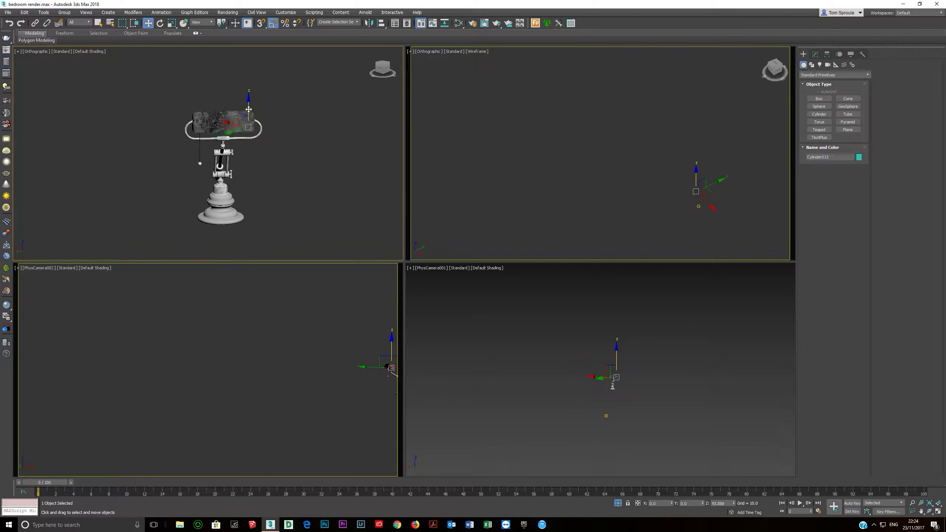
# Display the lamp in wireframe and fine-tune the cylinder's position inside the lampshade.
pyautogui.press('F3')
pyautogui.press('F3')
pyautogui.press('F3')
pyautogui.scroll(4, 245, 118)
pyautogui.keyDown('alt'); pyautogui.moveTo(275, 147); pyautogui.dragTo(273, 114, button='middle'); pyautogui.keyUp('alt')
pyautogui.moveTo(278, 151); pyautogui.dragTo(279, 132)
pyautogui.moveTo(279, 131)
pyautogui.keyDown('alt'); pyautogui.mouseDown(button='middle')
pyautogui.moveTo(283, 161)
pyautogui.moveTo(269, 173)
pyautogui.moveTo(273, 143)
pyautogui.mouseUp(button='middle'); pyautogui.keyUp('alt')
pyautogui.moveTo(276, 123); pyautogui.dragTo(275, 128)
# Lengthen the cylinder to a height of about 159.9 and reduce its radius to about 6.5 to form a bulb tube.
pyautogui.click(815, 54)
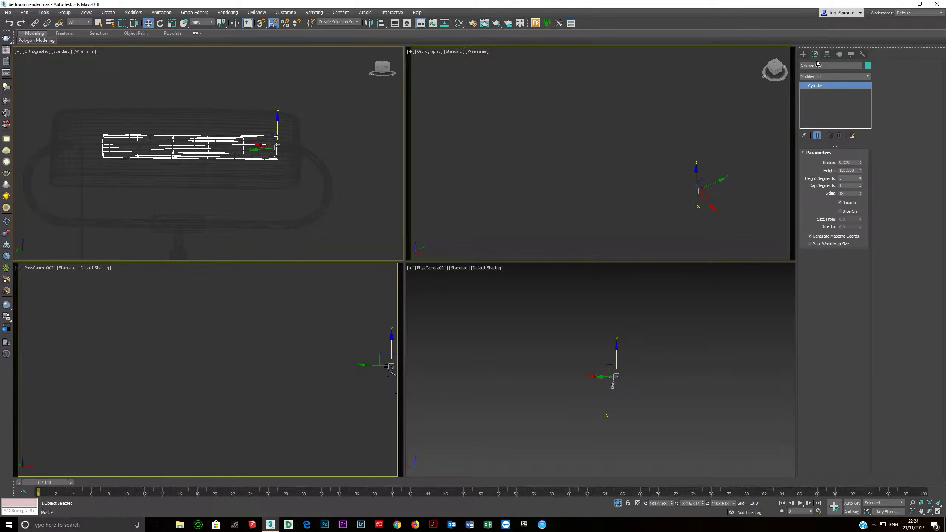
pyautogui.moveTo(861, 172); pyautogui.dragTo(860, 171)
pyautogui.keyDown('alt'); pyautogui.moveTo(391, 147); pyautogui.dragTo(507, 153, button='middle'); pyautogui.keyUp('alt')
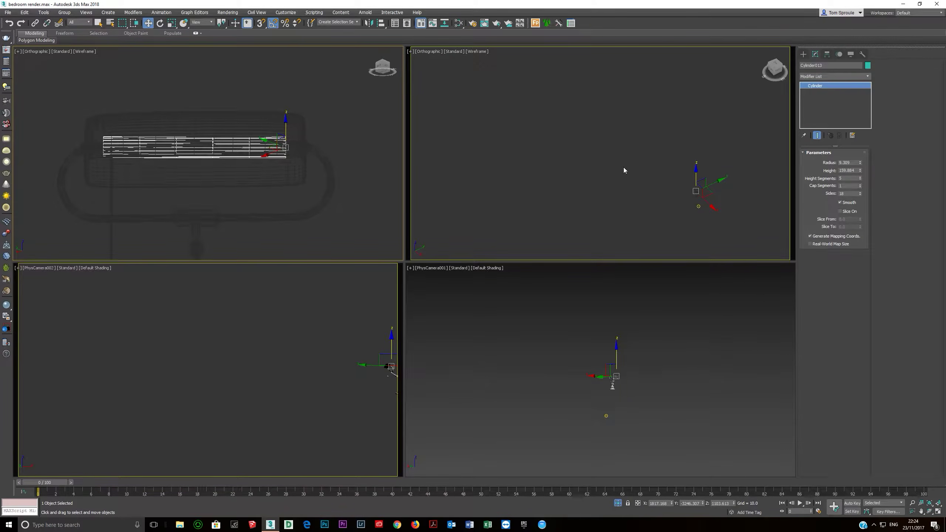
pyautogui.moveTo(860, 164); pyautogui.dragTo(860, 169)
pyautogui.moveTo(338, 163)
pyautogui.keyDown('alt'); pyautogui.mouseDown(button='middle')
pyautogui.moveTo(317, 152)
pyautogui.moveTo(333, 128)
pyautogui.moveTo(337, 184)
pyautogui.moveTo(328, 180)
pyautogui.moveTo(332, 136)
pyautogui.mouseUp(button='middle'); pyautogui.keyUp('alt')
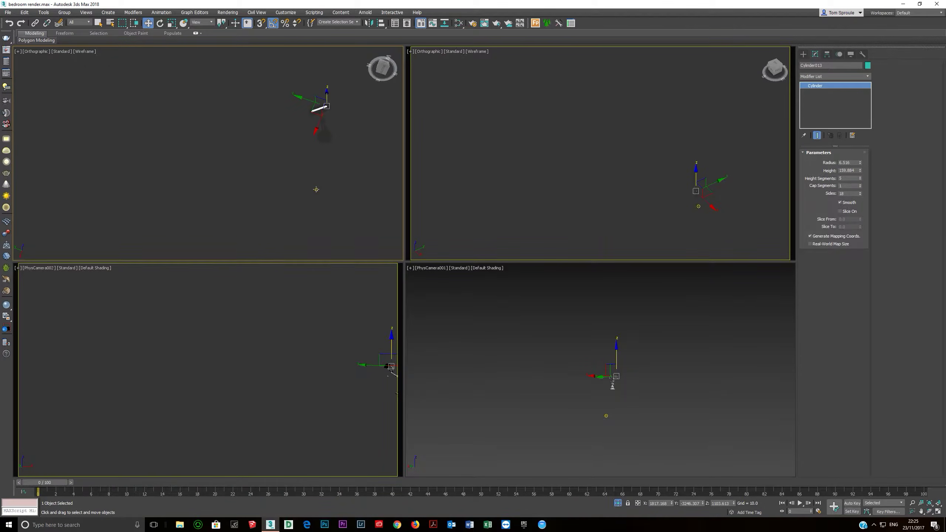
# Select the new V-Ray plane light and frame it together with the lamp in a maximized viewport.
pyautogui.click(317, 189)
pyautogui.keyDown('alt'); pyautogui.moveTo(317, 189); pyautogui.dragTo(314, 138, button='middle'); pyautogui.keyUp('alt')
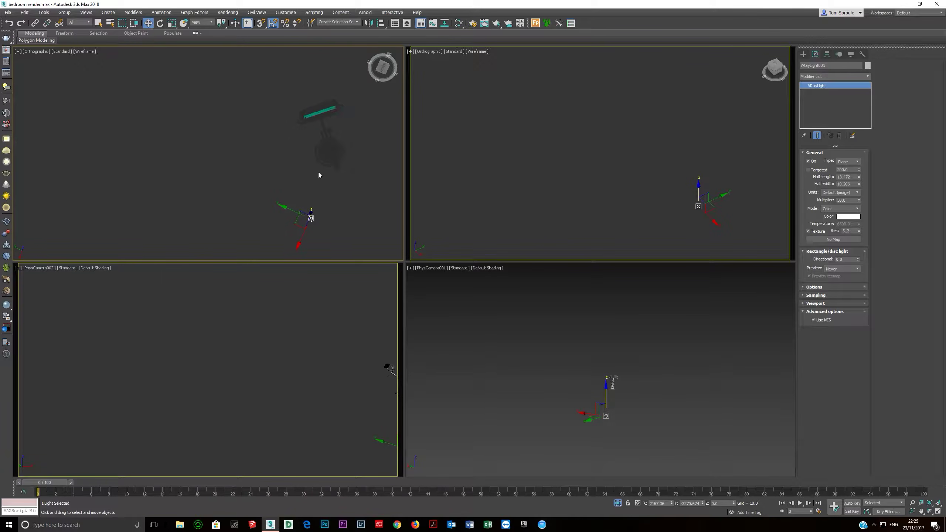
pyautogui.hotkey('alt', 'w')
pyautogui.moveTo(656, 314); pyautogui.dragTo(497, 309, button='middle')
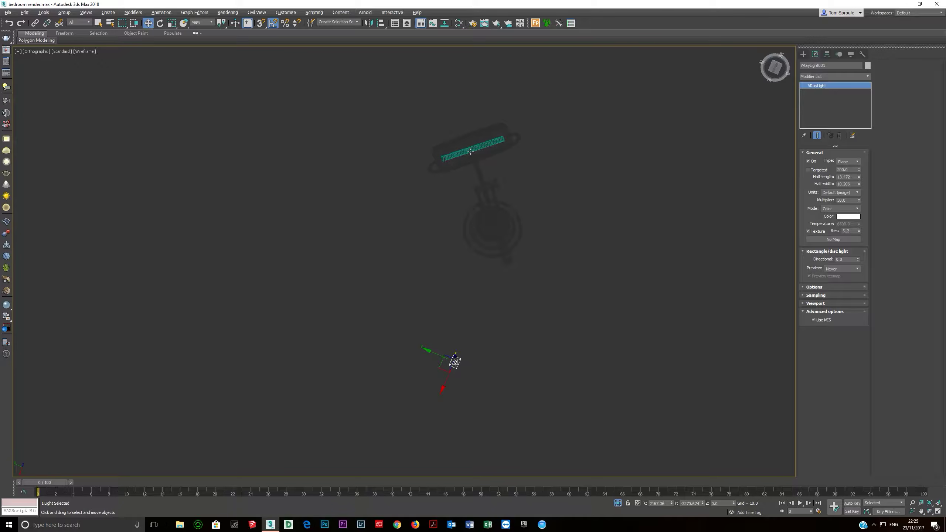
# Try to reset the selected light's transform with Reset XForm.
pyautogui.click(826, 54)
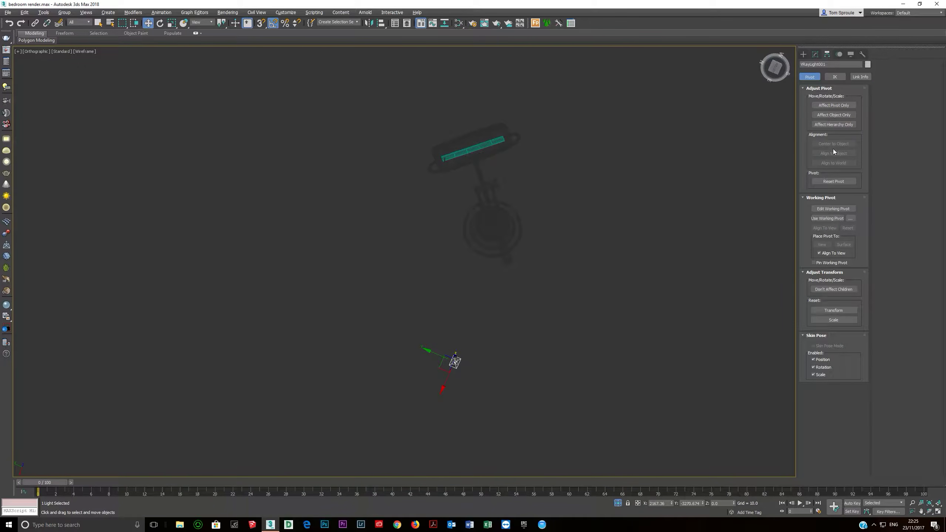
pyautogui.click(862, 55)
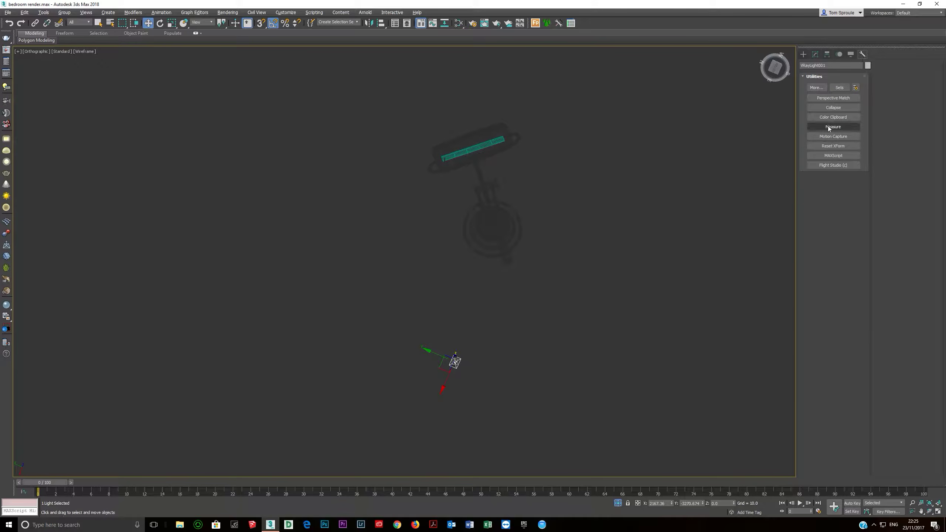
pyautogui.click(836, 147)
pyautogui.click(829, 190)
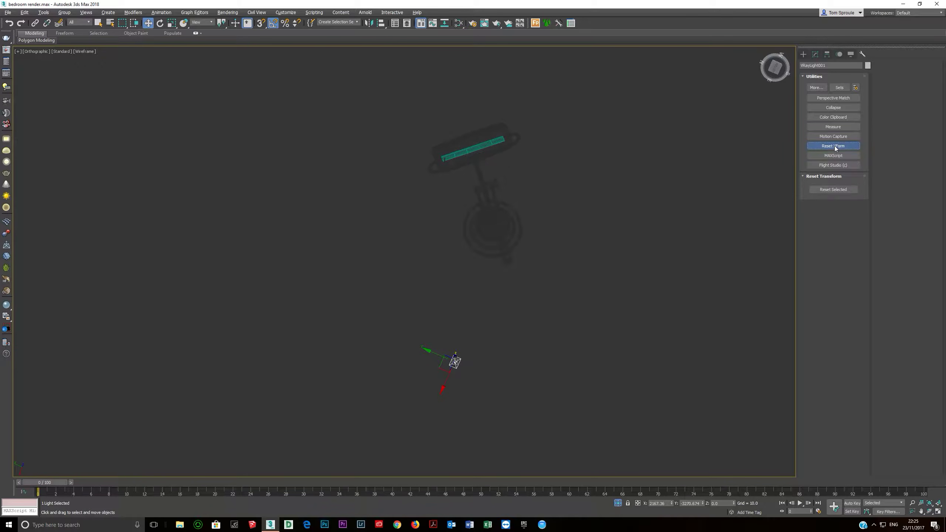
pyautogui.click(834, 147)
pyautogui.click(828, 54)
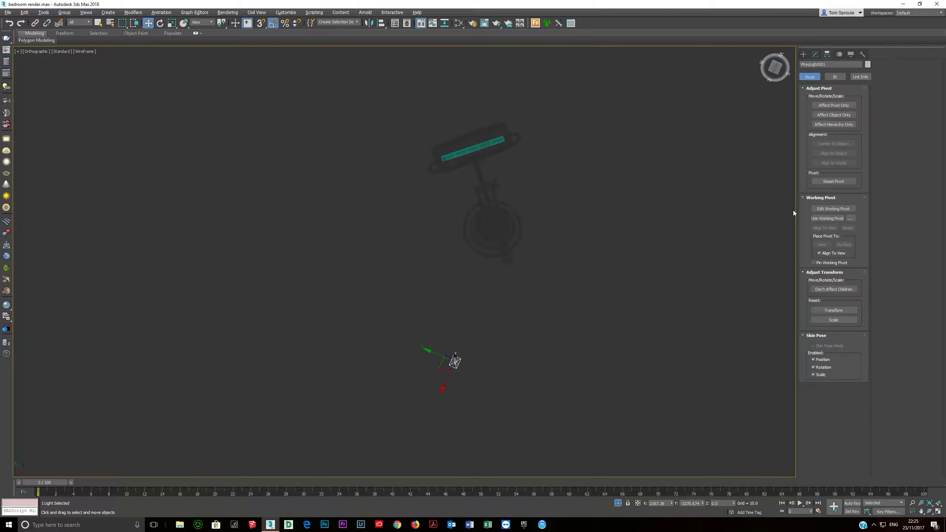
pyautogui.click(815, 54)
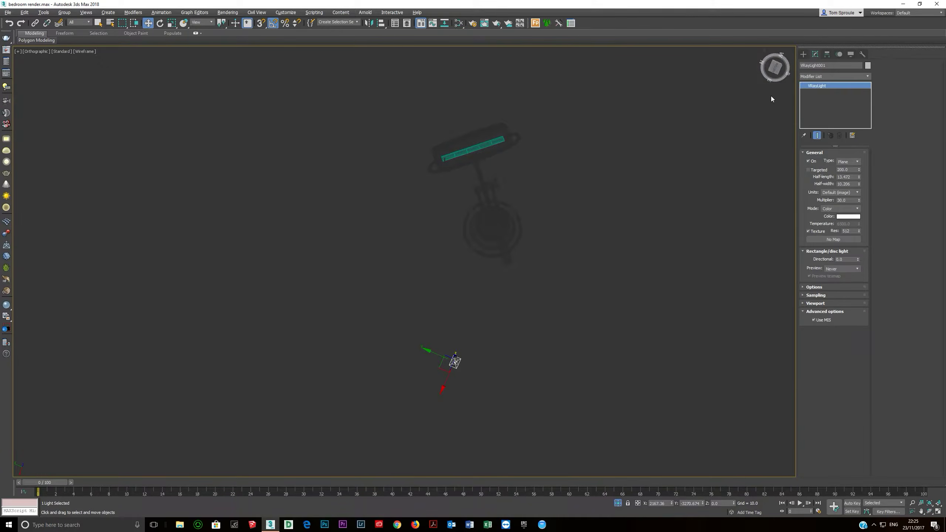
# Rename the V-Ray light as "table lamp" and set its colour mode to Temperature with a value of 4800.
pyautogui.write('table lamp')
pyautogui.press('Return')
pyautogui.click(843, 209)
pyautogui.click(842, 211)
pyautogui.click(843, 210)
pyautogui.click(840, 219)
pyautogui.doubleClick(853, 224)
pyautogui.write('4800')
pyautogui.press('Return')
# Change the table lamp light's type to Mesh and pick the cylinder inside the lampshade as its mesh.
pyautogui.click(851, 161)
pyautogui.click(841, 183)
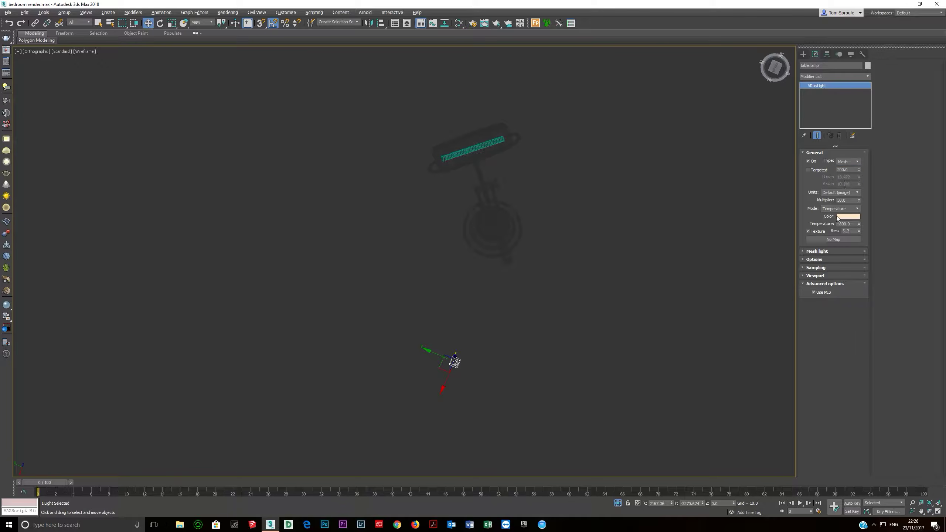
pyautogui.click(826, 268)
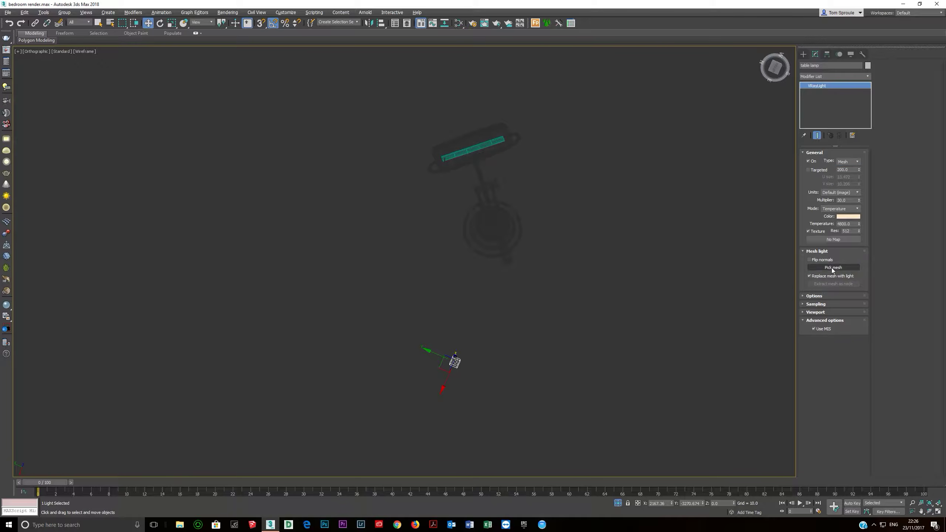
pyautogui.click(478, 147)
# Move the mesh light slightly in the top view so it sits better inside the desk lamp's shade.
pyautogui.moveTo(479, 147)
pyautogui.keyDown('alt'); pyautogui.mouseDown(button='middle')
pyautogui.moveTo(479, 252)
pyautogui.moveTo(489, 220)
pyautogui.moveTo(463, 177)
pyautogui.moveTo(480, 168)
pyautogui.moveTo(486, 122)
pyautogui.mouseUp(button='middle'); pyautogui.keyUp('alt')
pyautogui.press('F3')
pyautogui.scroll(6, 527, 116)
pyautogui.press('e')
pyautogui.moveTo(479, 215); pyautogui.dragTo(480, 216)
pyautogui.press('a')
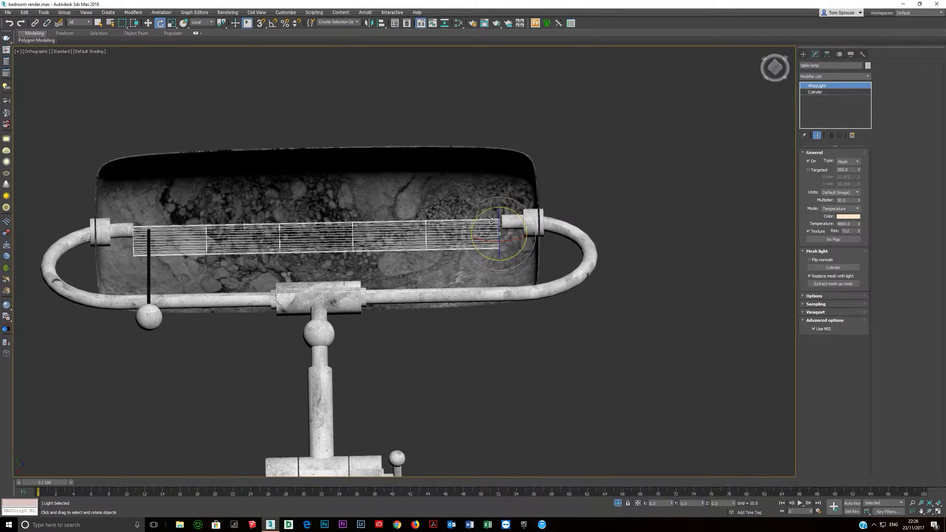
pyautogui.press('t')
pyautogui.press('z')
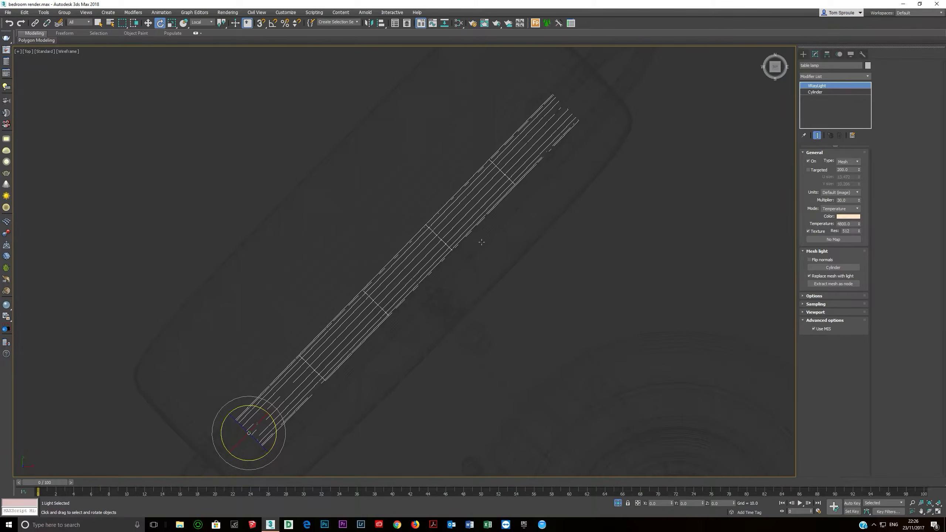
pyautogui.press('w')
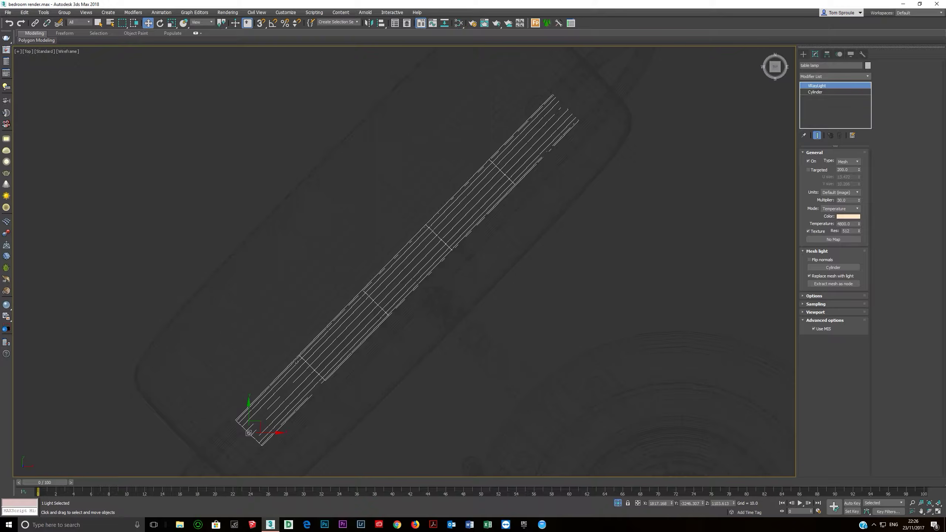
pyautogui.click(260, 419)
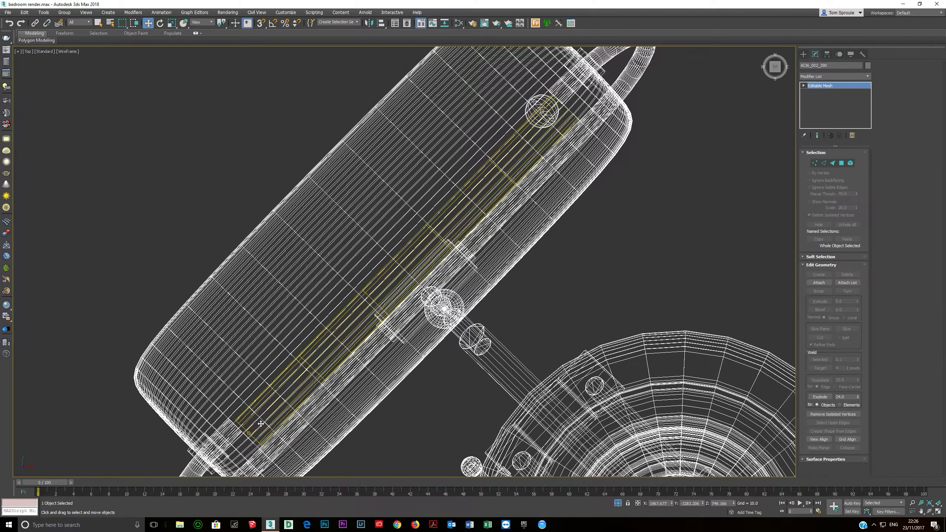
pyautogui.hotkey('ctrl', 'z')
pyautogui.moveTo(262, 429); pyautogui.dragTo(247, 411)
pyautogui.scroll(-3, 250, 410)
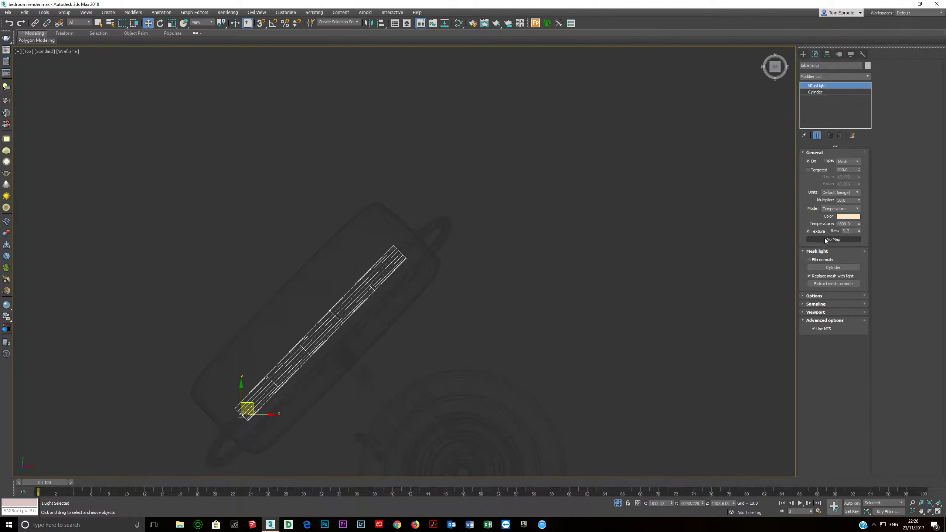
# Set the table lamp light's multiplier to 6 and exit isolation to show the whole bedroom scene.
pyautogui.click(845, 201)
pyautogui.write('6.')
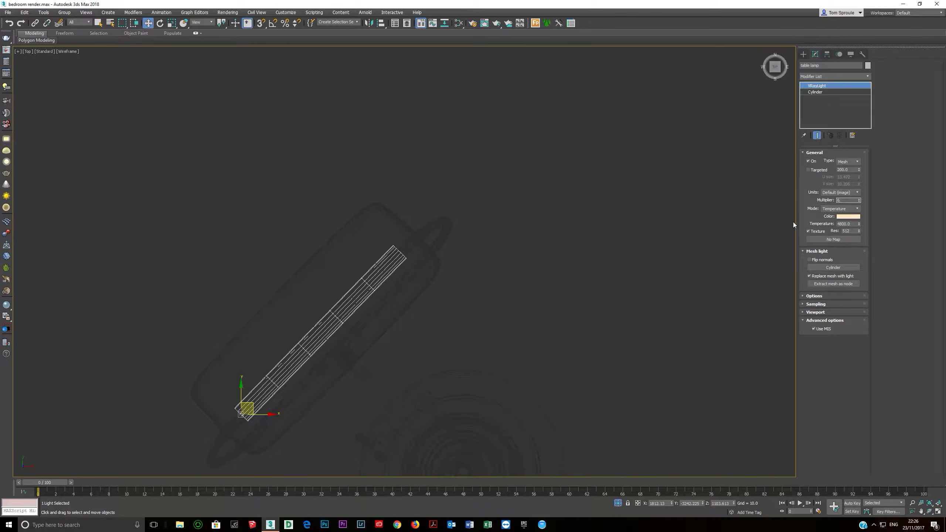
pyautogui.press('Return')
pyautogui.scroll(-2, 561, 214)
pyautogui.hotkey('alt', 'w')
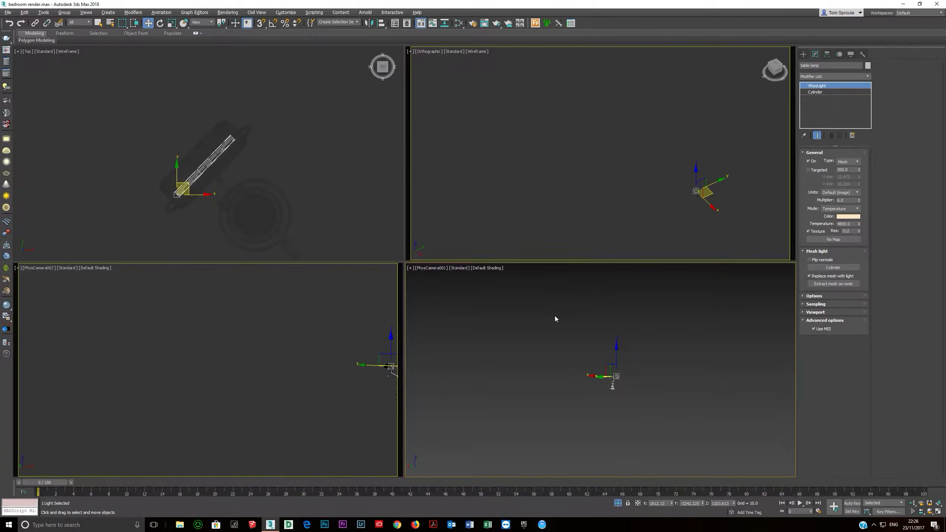
pyautogui.click(616, 503)
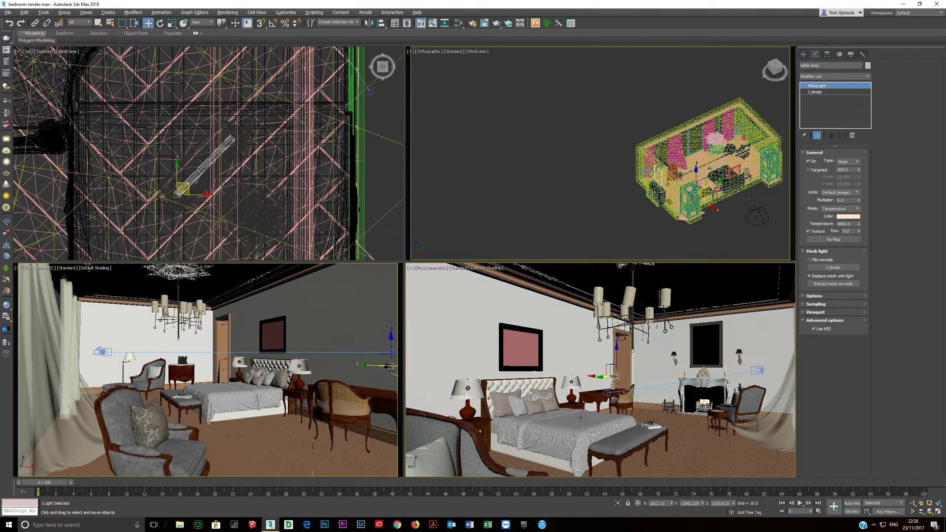
# Render the bedroom camera view, examine the desk lamp's glow up close, and close the frame buffer.
pyautogui.hotkey('shift', 'q')
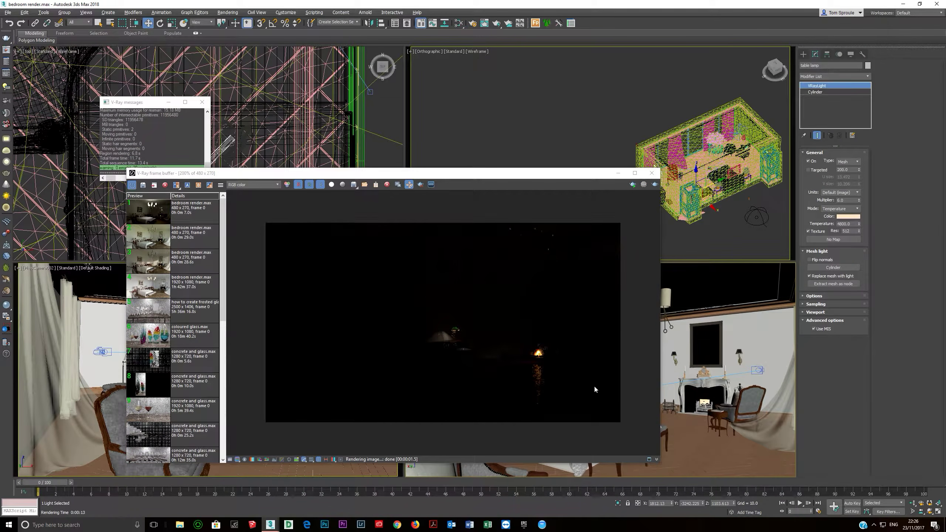
pyautogui.scroll(5, 455, 335)
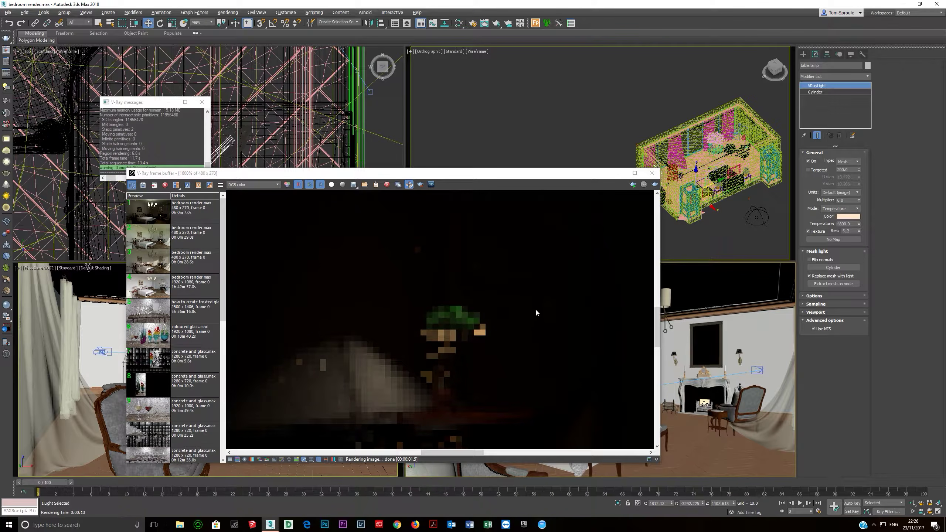
pyautogui.scroll(-3, 482, 339)
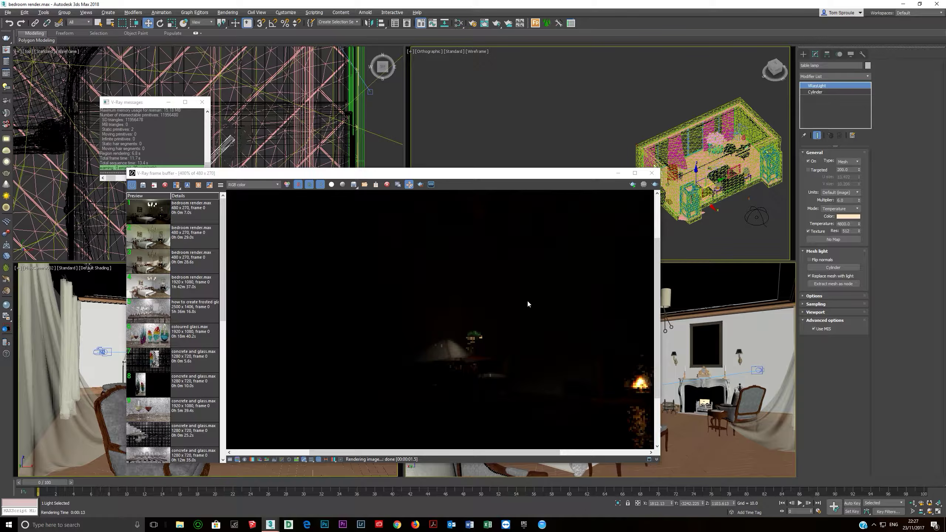
pyautogui.click(652, 173)
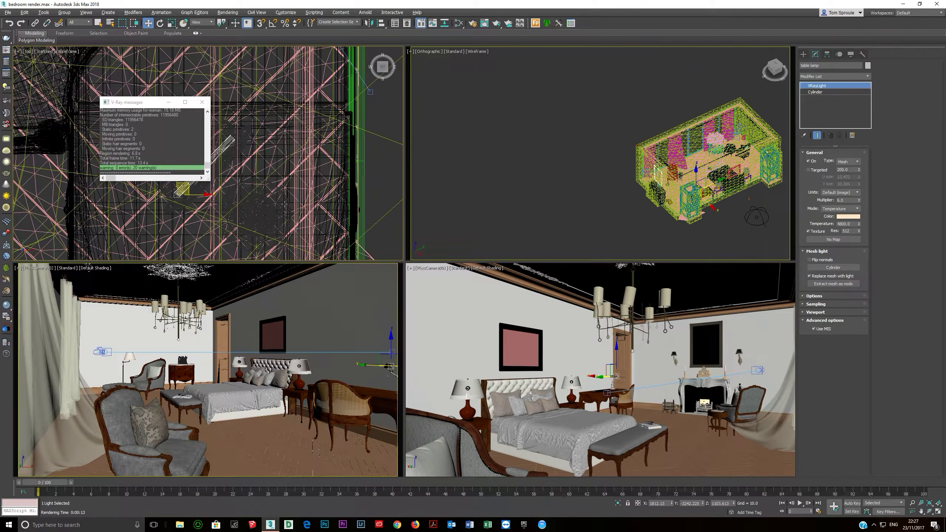
# Set the table lamp light's multiplier to 4.
pyautogui.click(199, 106)
pyautogui.keyDown('alt'); pyautogui.moveTo(199, 149); pyautogui.dragTo(239, 172, button='middle'); pyautogui.keyUp('alt')
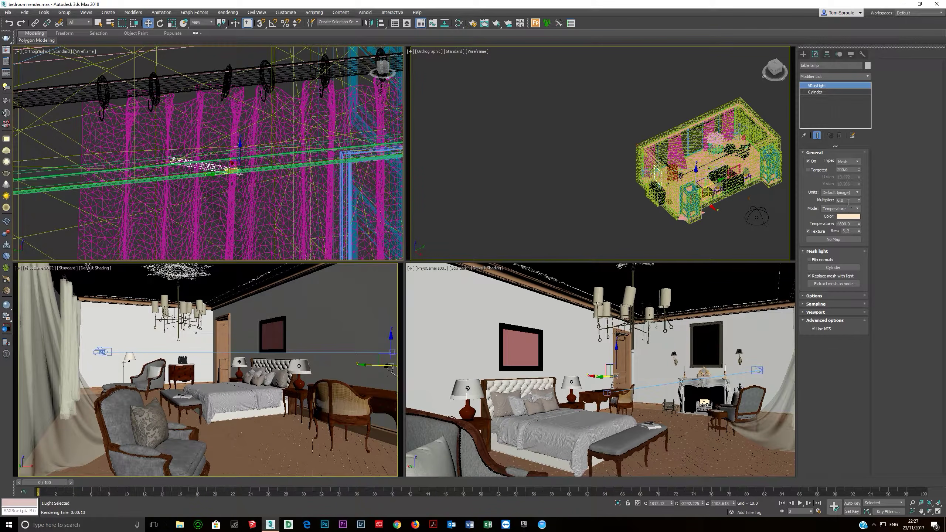
pyautogui.doubleClick(848, 201)
pyautogui.write('4')
pyautogui.press('Return')
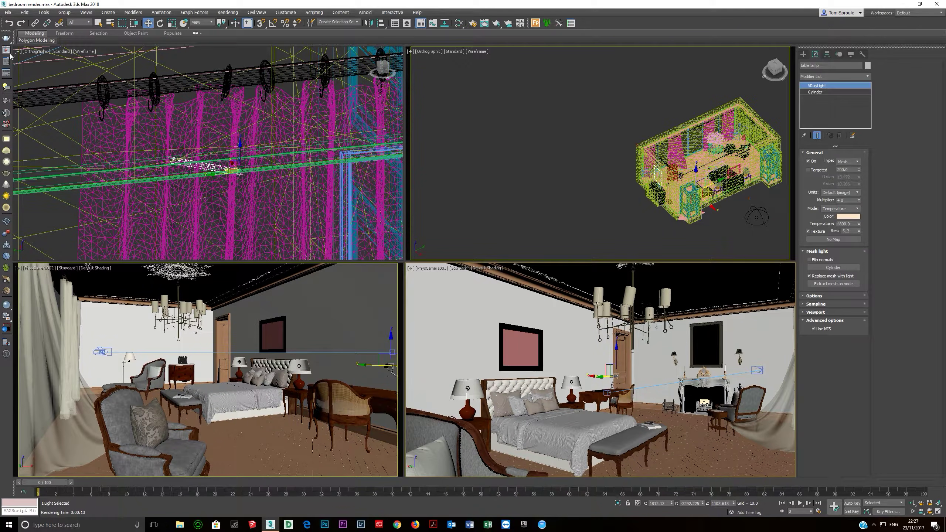
# Define a render region around the desk lamp in the frame buffer and render only that area.
pyautogui.hotkey('shift', 'q')
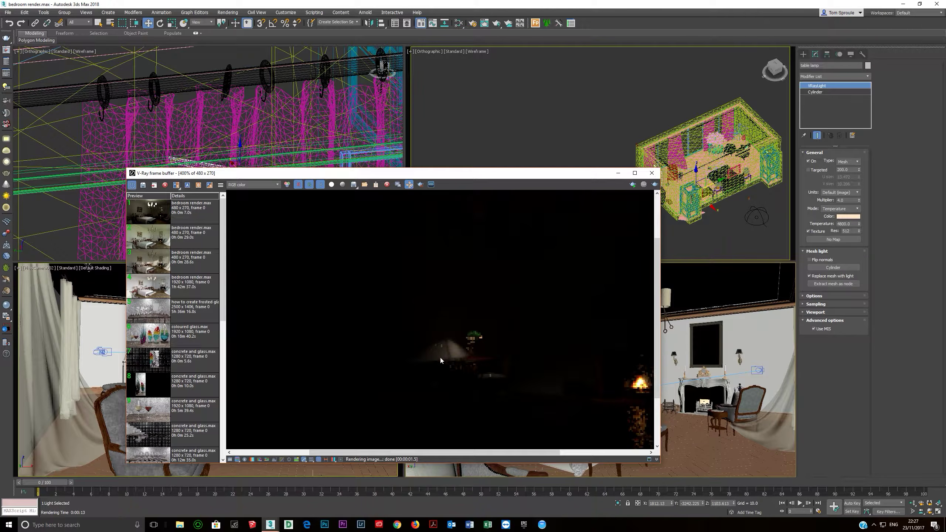
pyautogui.click(420, 184)
pyautogui.moveTo(396, 319); pyautogui.dragTo(510, 381)
pyautogui.hotkey('shift', 'q')
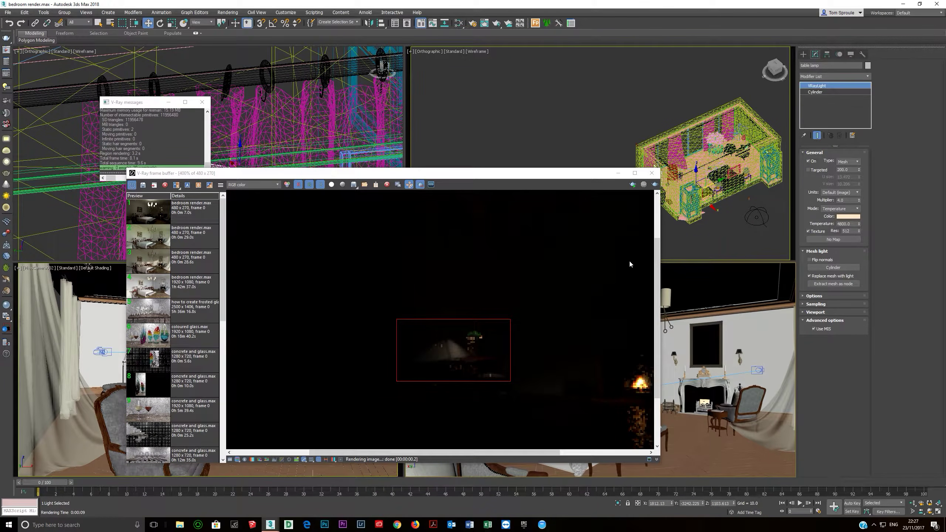
# Set the table lamp light's multiplier to 6 and switch off region rendering.
pyautogui.doubleClick(847, 201)
pyautogui.write('6')
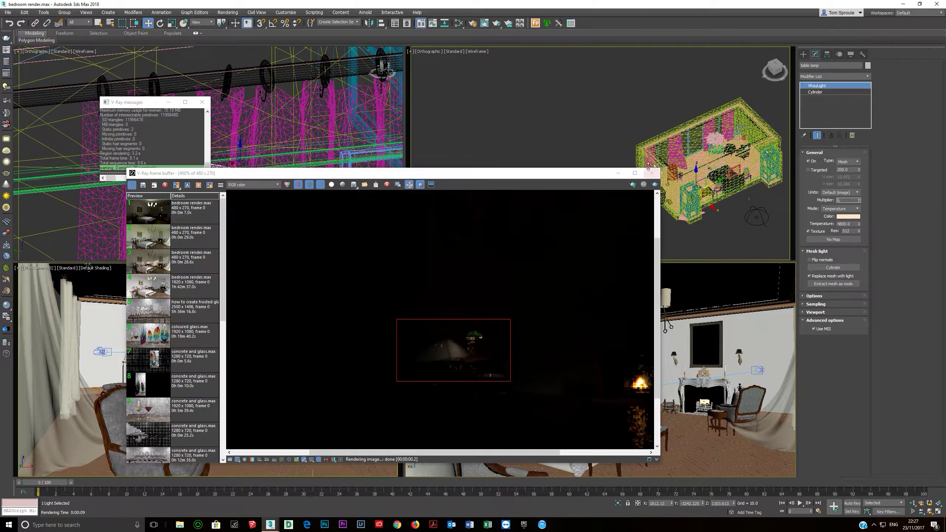
pyautogui.click(420, 184)
pyautogui.moveTo(424, 173); pyautogui.dragTo(514, 162)
# Turn the scene's other lights back on, including the Chandelier light and HDRI, and render the full camera view.
pyautogui.click(6, 86)
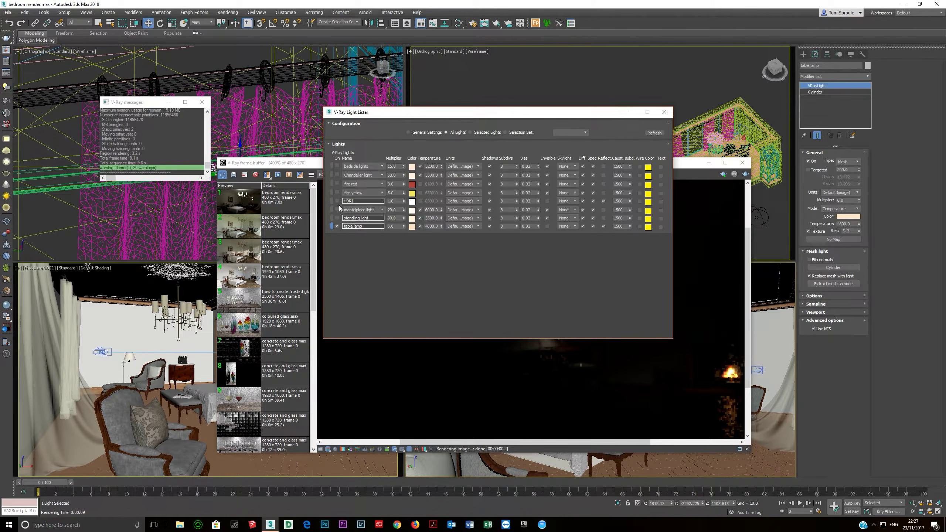
pyautogui.click(337, 174)
pyautogui.click(337, 201)
pyautogui.click(664, 112)
pyautogui.click(746, 176)
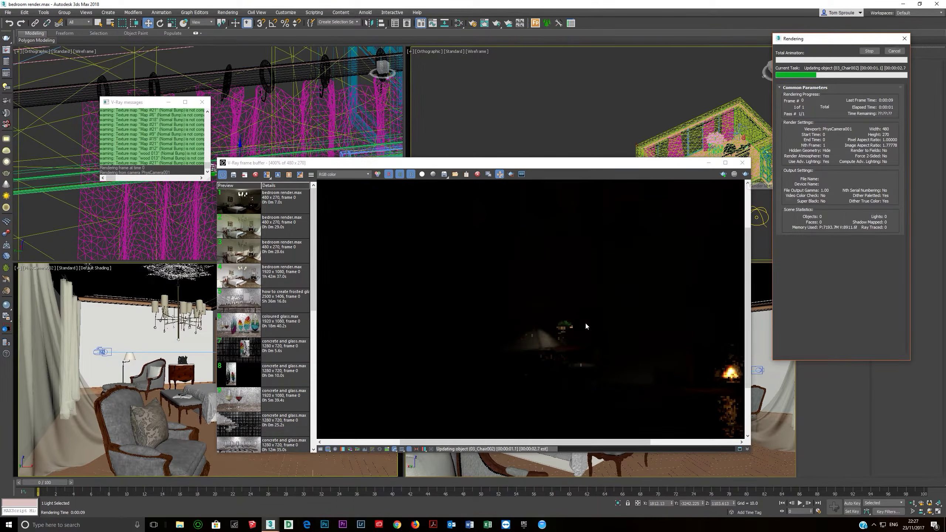
pyautogui.scroll(-1, 652, 341)
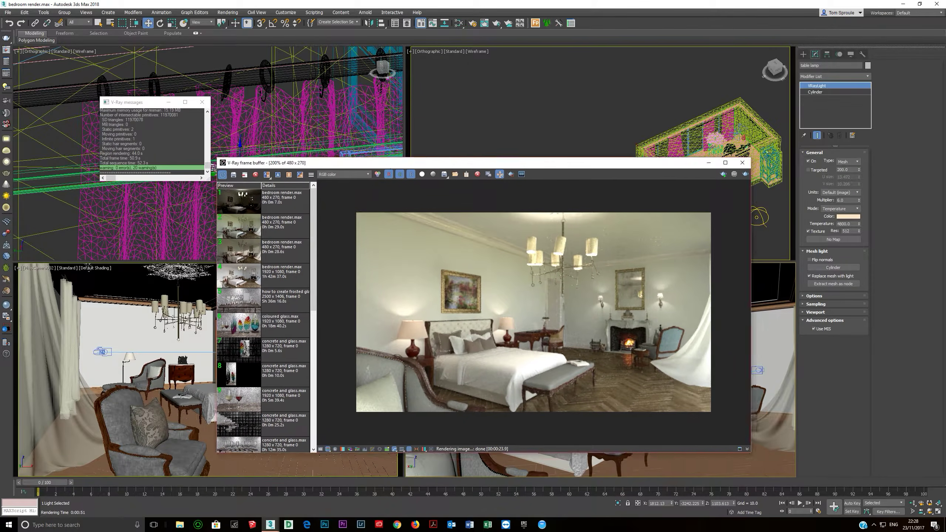
# Place the V-Ray Light Lister beside the render and set the table lamp's multiplier to 10.
pyautogui.moveTo(389, 164); pyautogui.dragTo(393, 119)
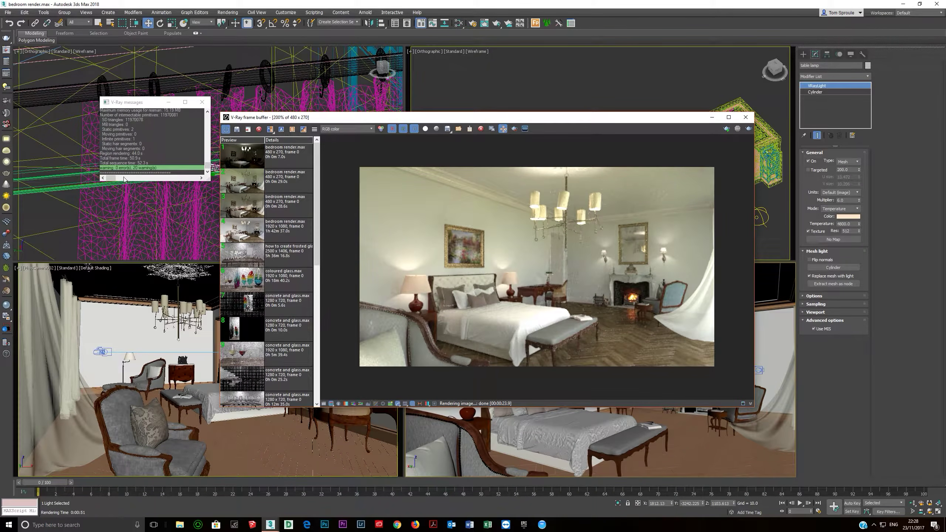
pyautogui.click(6, 88)
pyautogui.moveTo(391, 120); pyautogui.dragTo(97, 125)
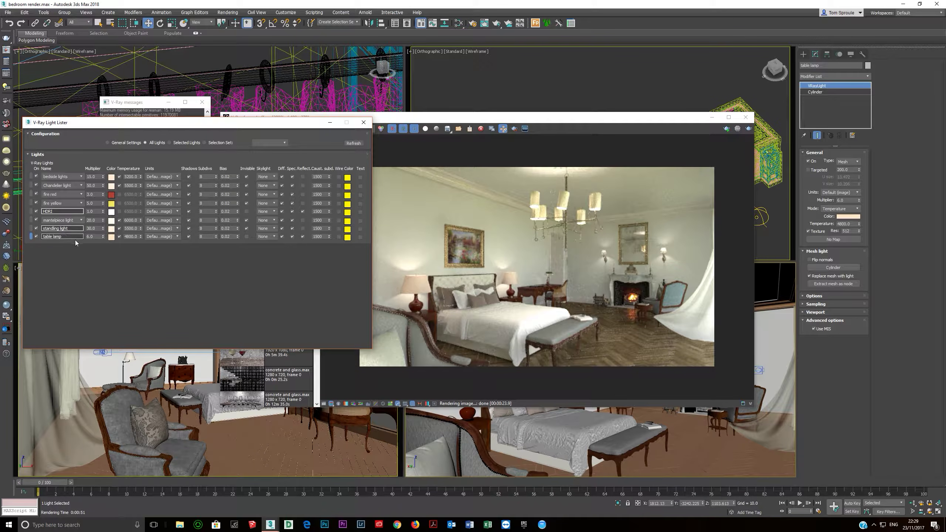
pyautogui.doubleClick(97, 237)
pyautogui.write('10')
pyautogui.press('Return')
# Set the bedside lights' temperature to 6000 and the Chandelier light's multiplier to 25.
pyautogui.doubleClick(137, 177)
pyautogui.write('6000')
pyautogui.press('Return')
pyautogui.doubleClick(97, 186)
pyautogui.press('Return')
# Render the camera view again to check the adjusted bedside, chandelier and table lamp lights.
pyautogui.click(573, 147)
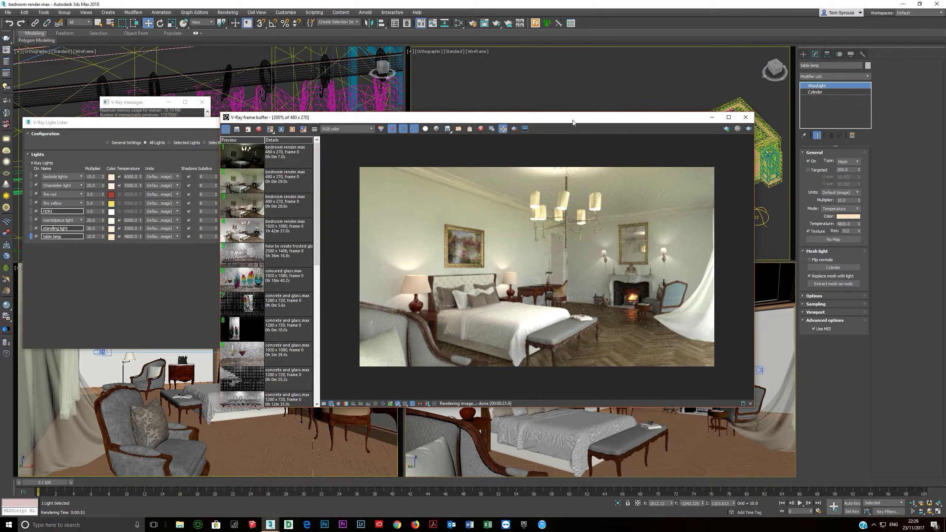
pyautogui.click(748, 129)
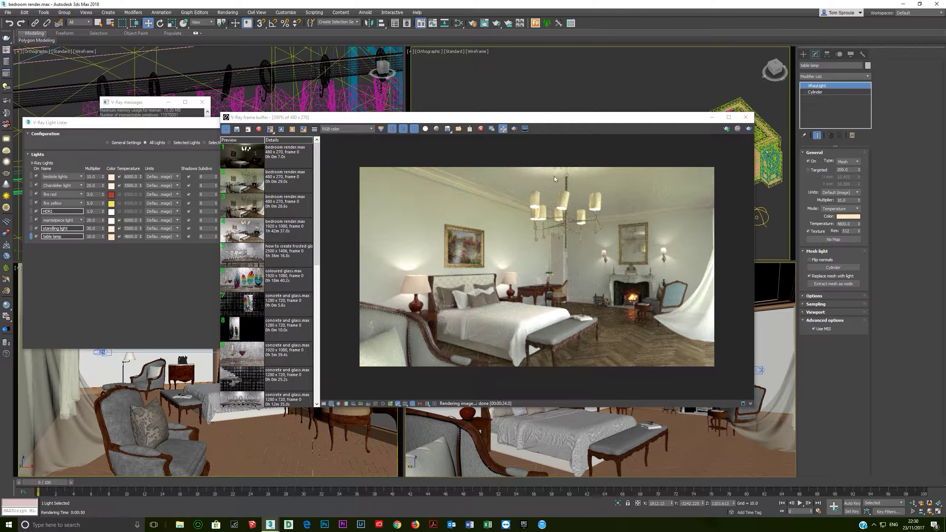
pyautogui.moveTo(548, 122); pyautogui.dragTo(596, 124)
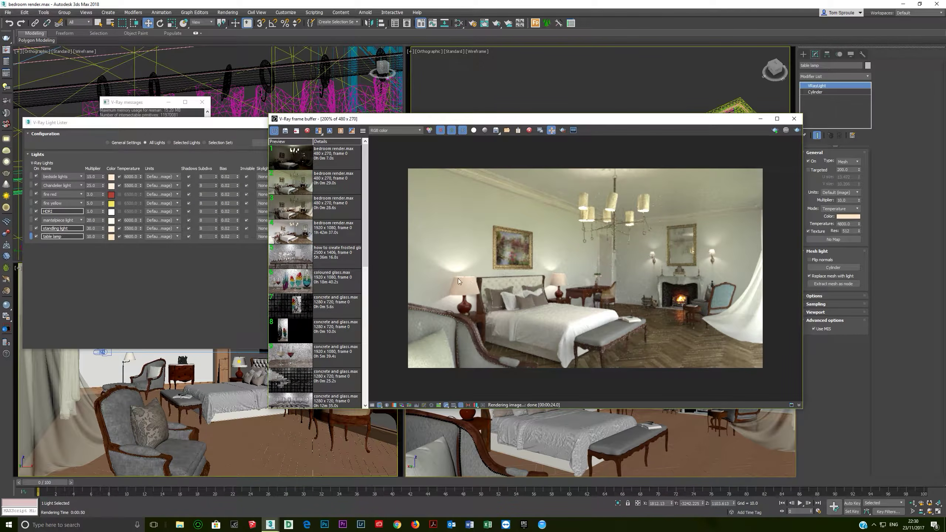
# Open the Slate Material Editor and arrange it beside the frame buffer so both the nodes and the render are visible.
pyautogui.click(458, 24)
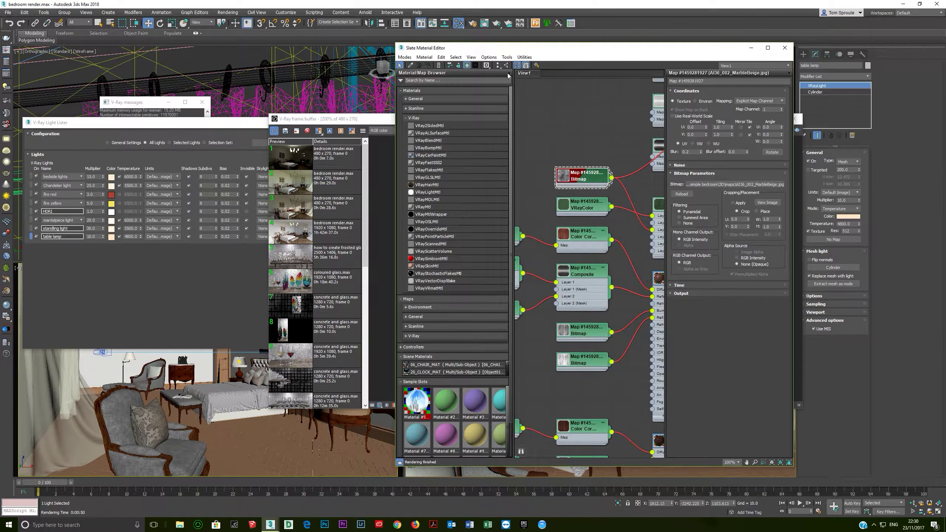
pyautogui.moveTo(548, 45); pyautogui.dragTo(235, 45)
pyautogui.moveTo(552, 123); pyautogui.dragTo(743, 67)
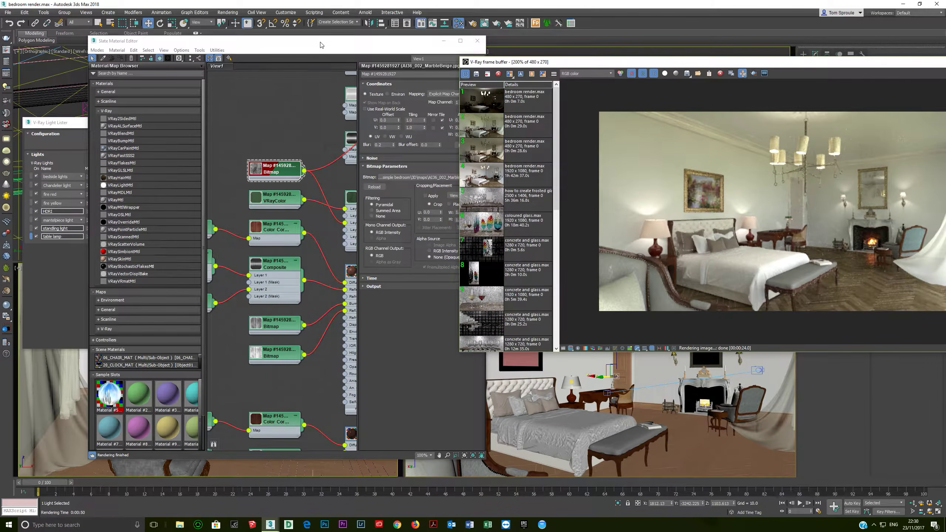
pyautogui.moveTo(320, 44); pyautogui.dragTo(219, 45)
pyautogui.scroll(-2, 222, 156)
pyautogui.moveTo(224, 157); pyautogui.dragTo(146, 163, button='middle')
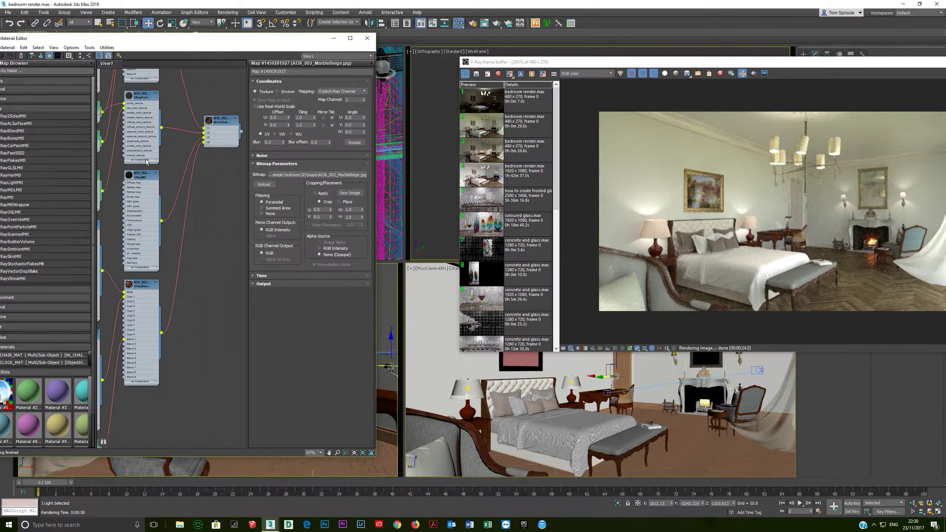
pyautogui.moveTo(31, 40); pyautogui.dragTo(79, 37)
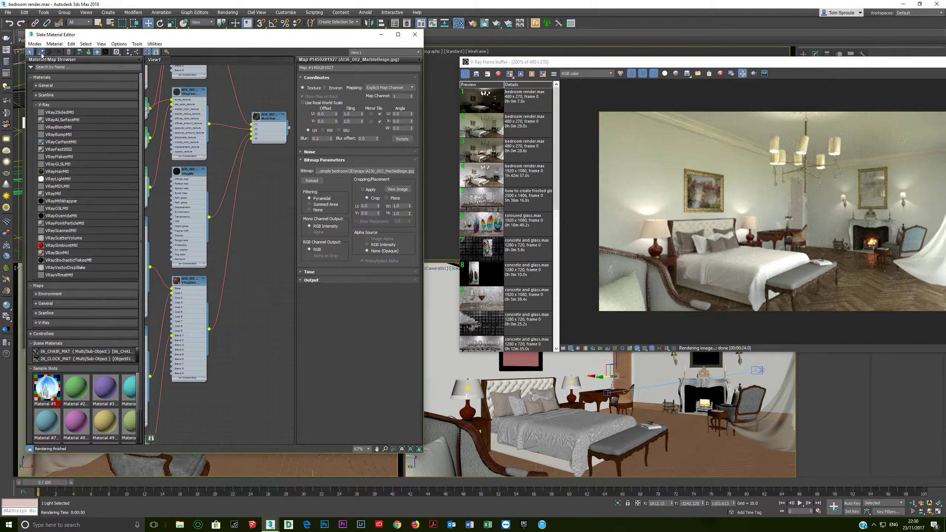
# Pick the bedside lampshade's material from the scene into the node graph and lay out all the nodes.
pyautogui.click(573, 379)
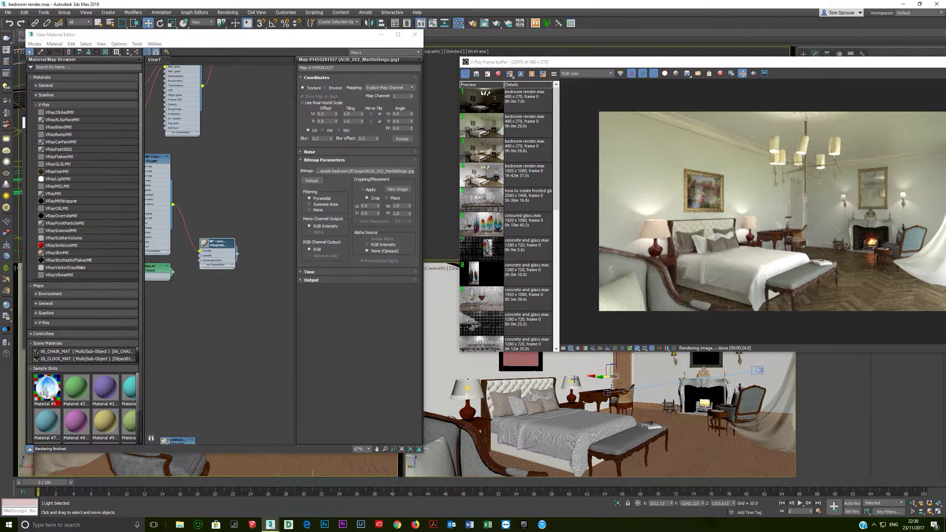
pyautogui.moveTo(188, 254); pyautogui.dragTo(245, 238, button='middle')
pyautogui.scroll(1, 238, 223)
pyautogui.moveTo(201, 182); pyautogui.dragTo(261, 235, button='middle')
pyautogui.scroll(-5, 262, 238)
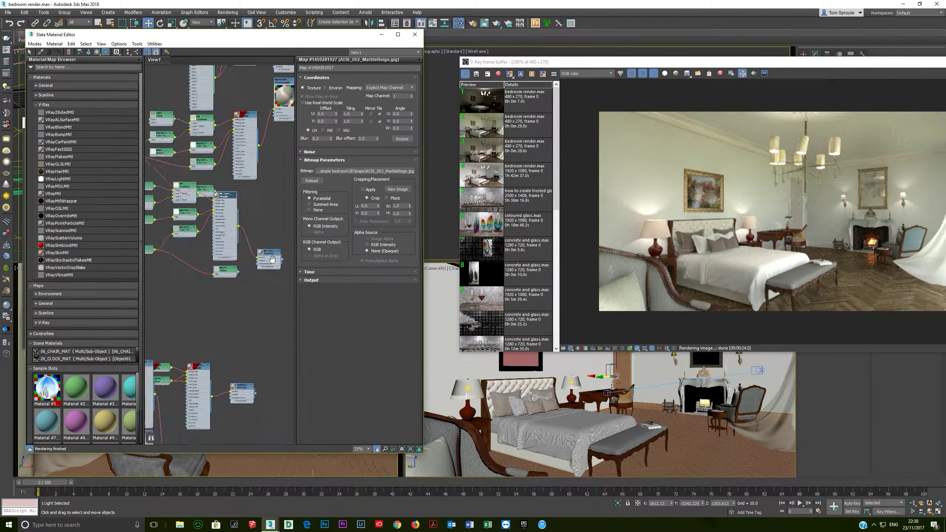
pyautogui.scroll(-4, 264, 256)
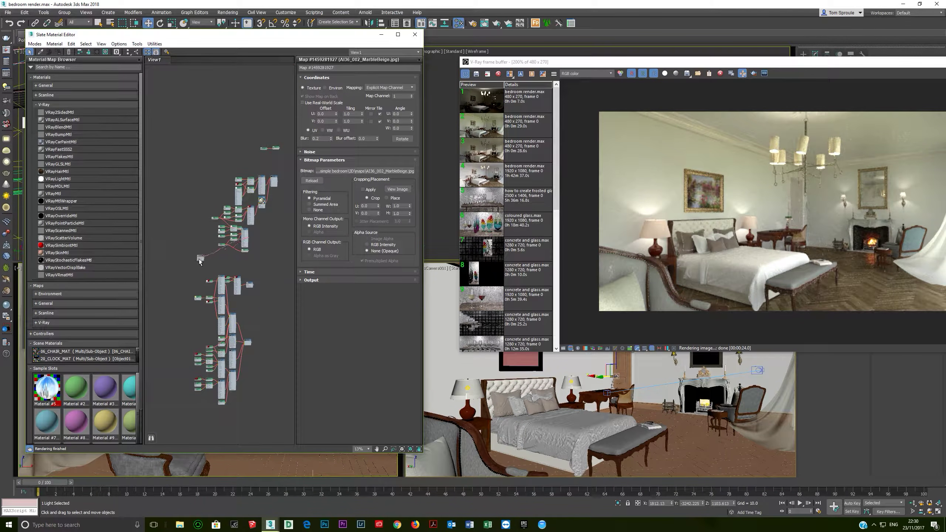
pyautogui.click(136, 53)
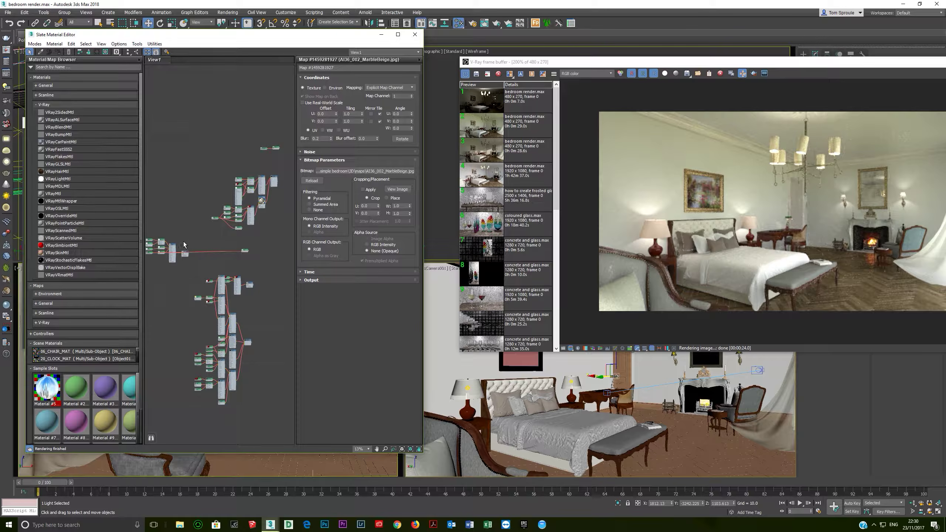
pyautogui.scroll(10, 181, 263)
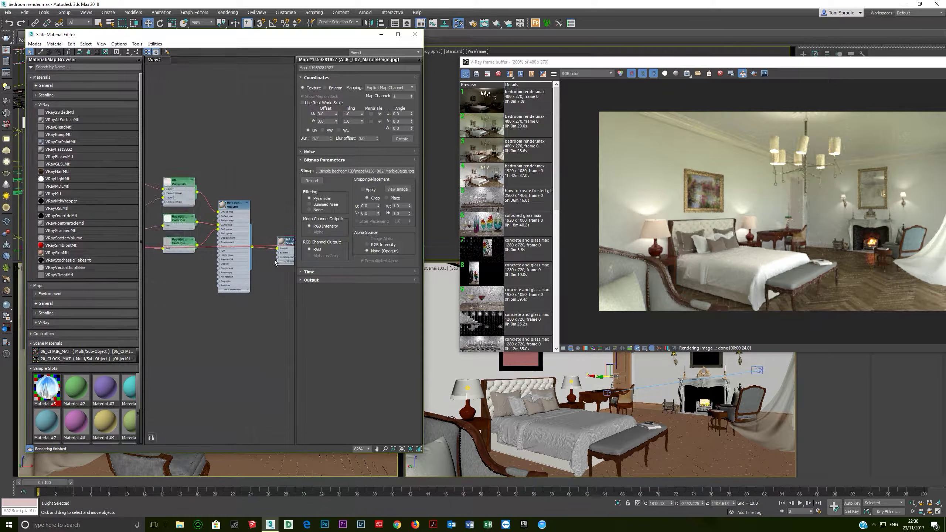
pyautogui.scroll(2, 221, 234)
pyautogui.moveTo(205, 217)
pyautogui.mouseDown(button='middle')
pyautogui.moveTo(219, 229)
pyautogui.moveTo(304, 227)
pyautogui.moveTo(192, 226)
pyautogui.mouseUp(button='middle')
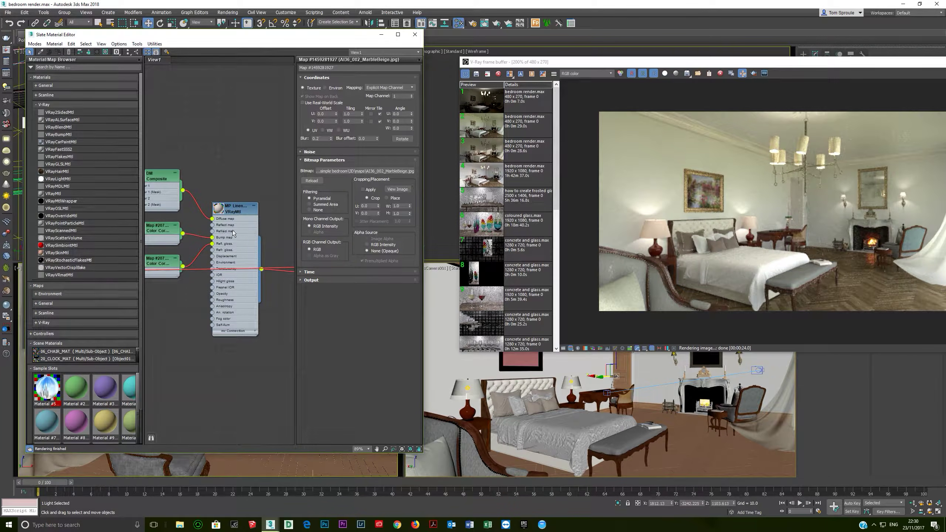
# Insert a ColorCorrection map between the DM Composite node and the material's diffuse input, and open its parameters.
pyautogui.moveTo(191, 226); pyautogui.dragTo(277, 229, button='middle')
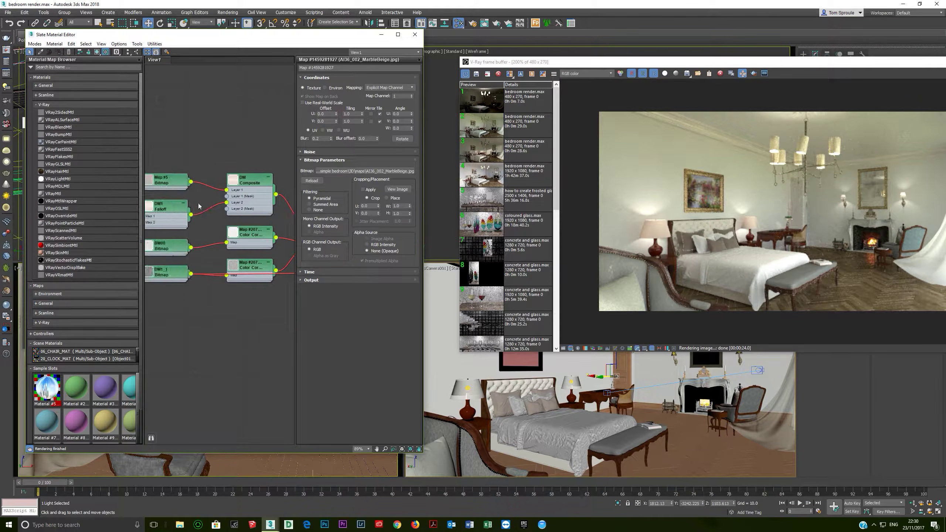
pyautogui.doubleClick(174, 183)
pyautogui.moveTo(175, 183); pyautogui.dragTo(137, 173, button='middle')
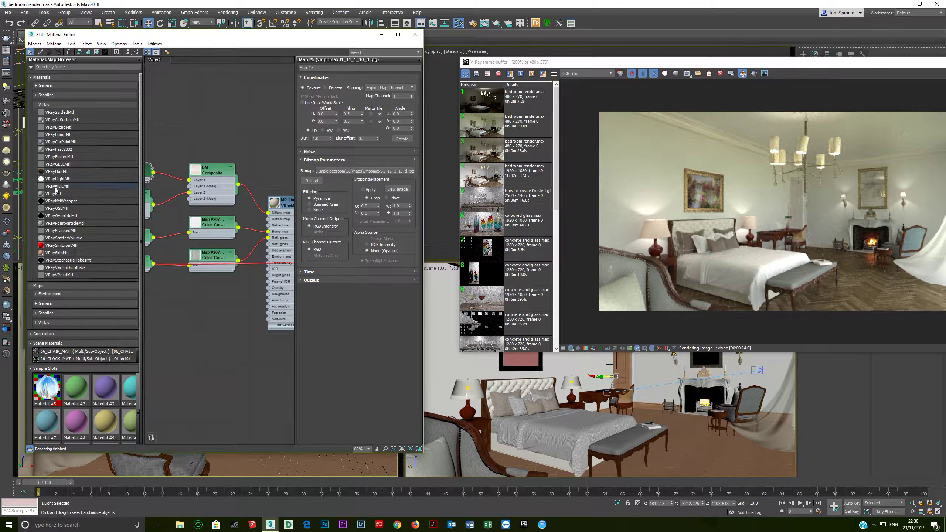
pyautogui.click(50, 105)
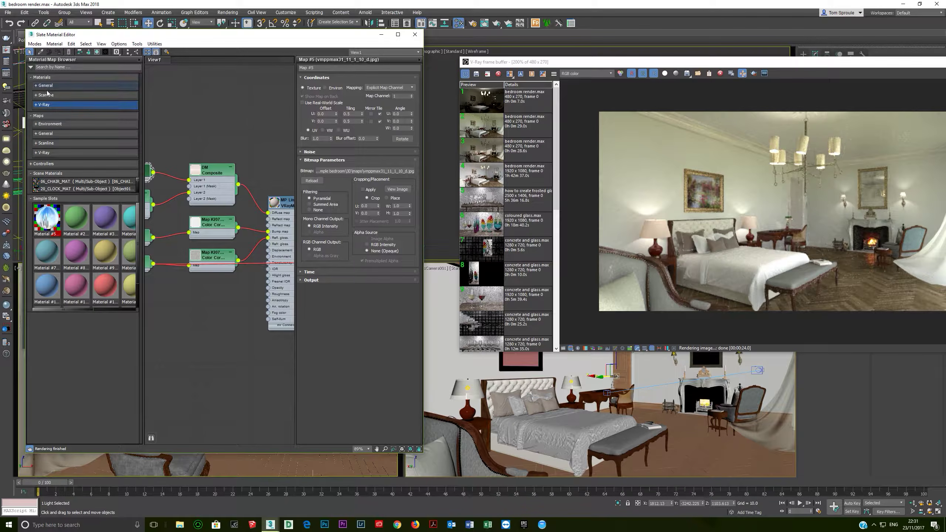
pyautogui.click(47, 134)
pyautogui.moveTo(61, 215); pyautogui.dragTo(251, 197)
pyautogui.doubleClick(251, 197)
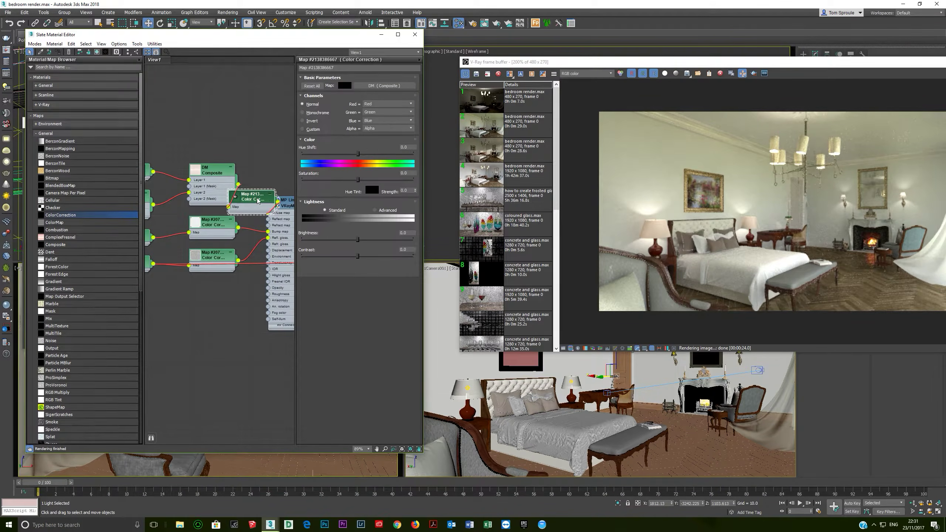
# Switch the colour correction's lightness to Advanced and set its saturation to -40.
pyautogui.click(375, 211)
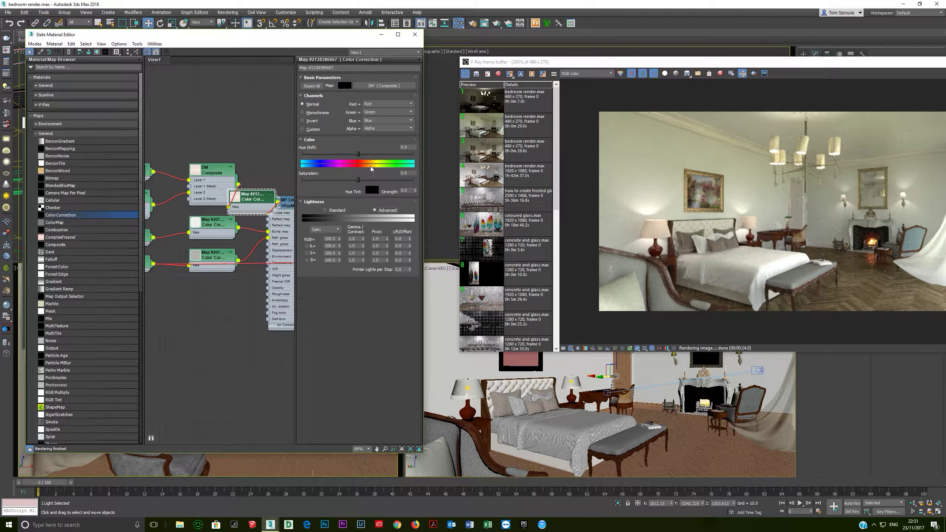
pyautogui.click(408, 173)
pyautogui.write('-40')
pyautogui.press('Return')
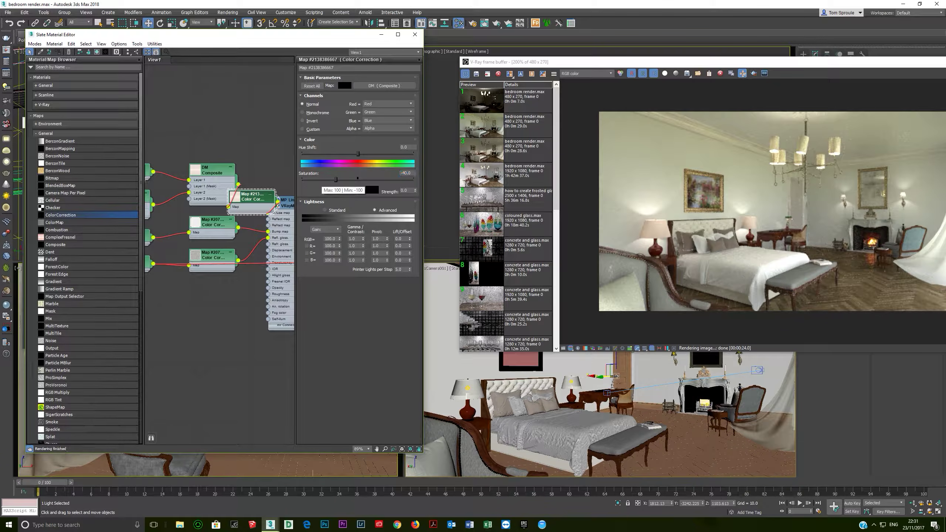
# Mark a render region around the near bedside lamp and move the material editor aside to uncover the light lister.
pyautogui.click(753, 74)
pyautogui.moveTo(628, 204); pyautogui.dragTo(679, 249)
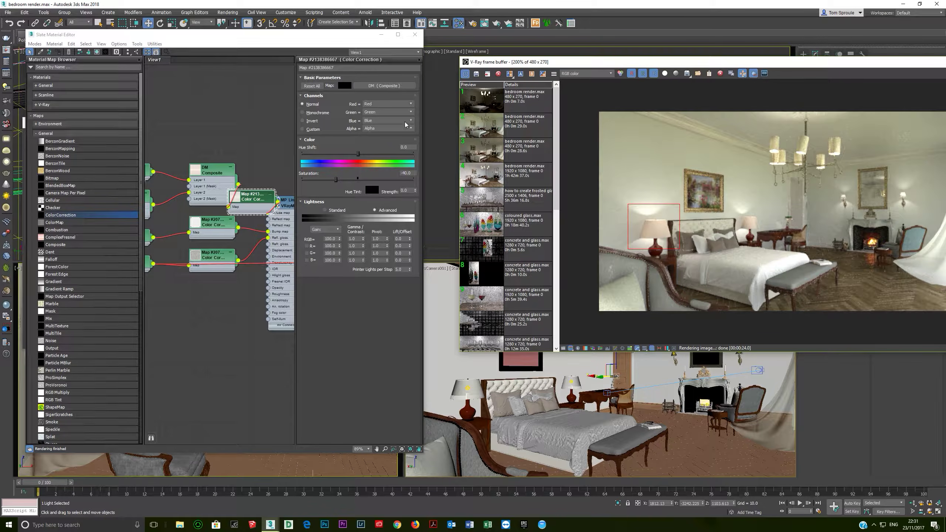
pyautogui.moveTo(344, 42); pyautogui.dragTo(291, 309)
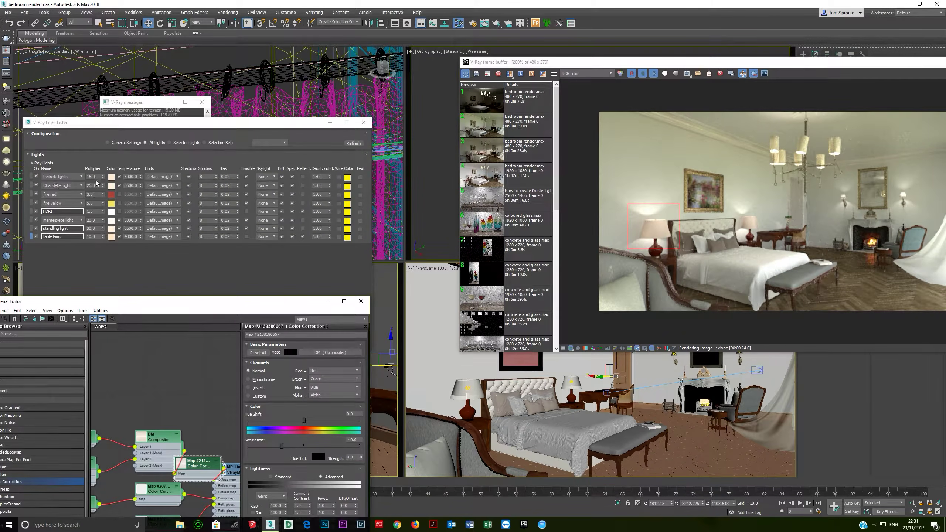
# Set the bedside lights' multiplier to 10 and lower their colour temperature.
pyautogui.click(61, 186)
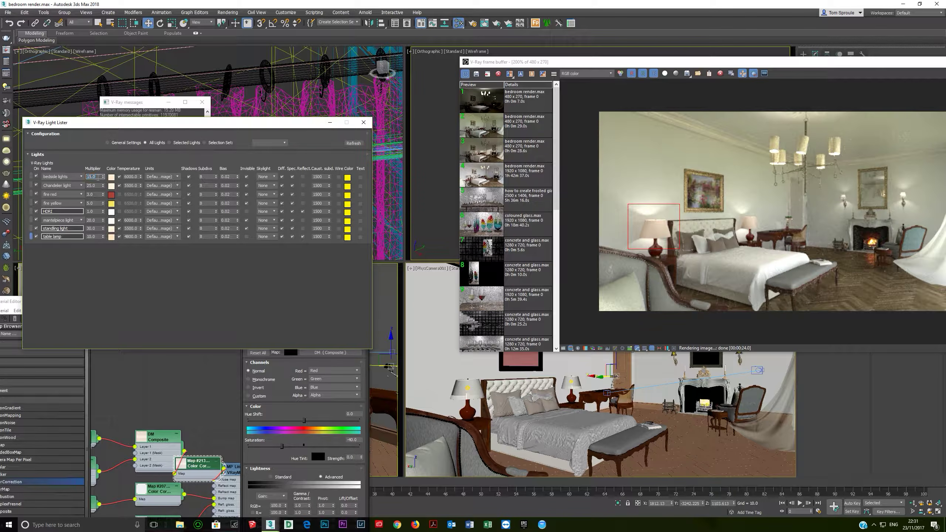
pyautogui.write('10')
pyautogui.press('Return')
pyautogui.moveTo(137, 176); pyautogui.dragTo(63, 183)
# Render the bedside lamp region to check the new light settings, repositioning the frame buffer for a clear view.
pyautogui.moveTo(838, 62); pyautogui.dragTo(716, 62)
pyautogui.click(866, 75)
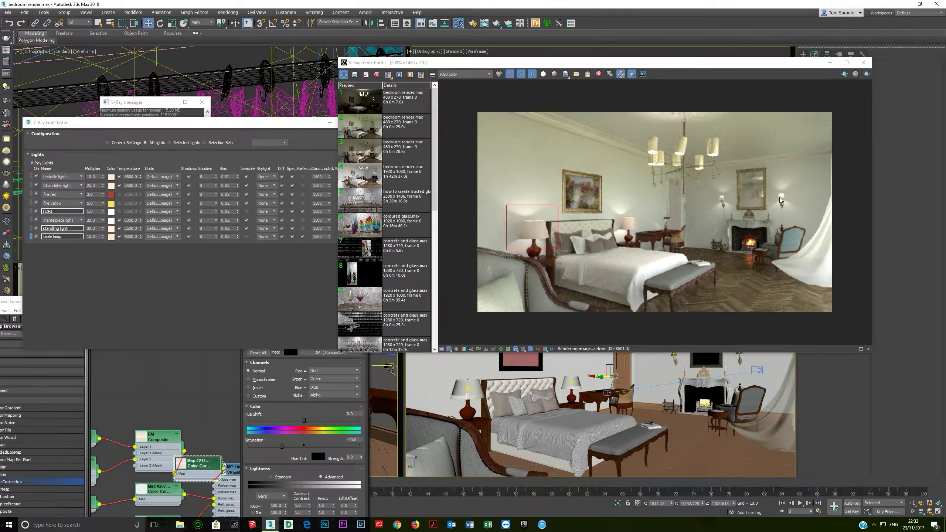
pyautogui.moveTo(704, 64); pyautogui.dragTo(483, 28)
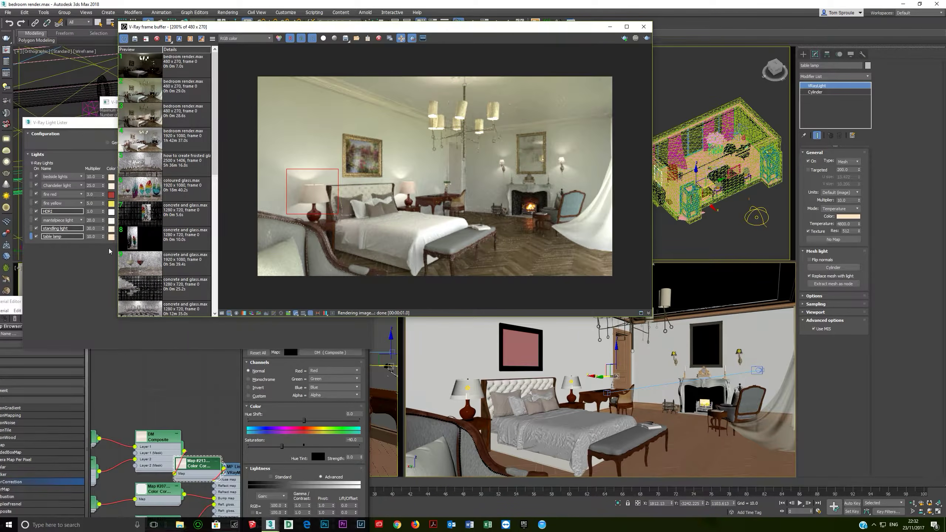
# Bring the material editor forward and pick the material of the wall lamp beside the fireplace into an empty area of the node graph.
pyautogui.click(148, 378)
pyautogui.moveTo(99, 303); pyautogui.dragTo(229, 188)
pyautogui.press('q')
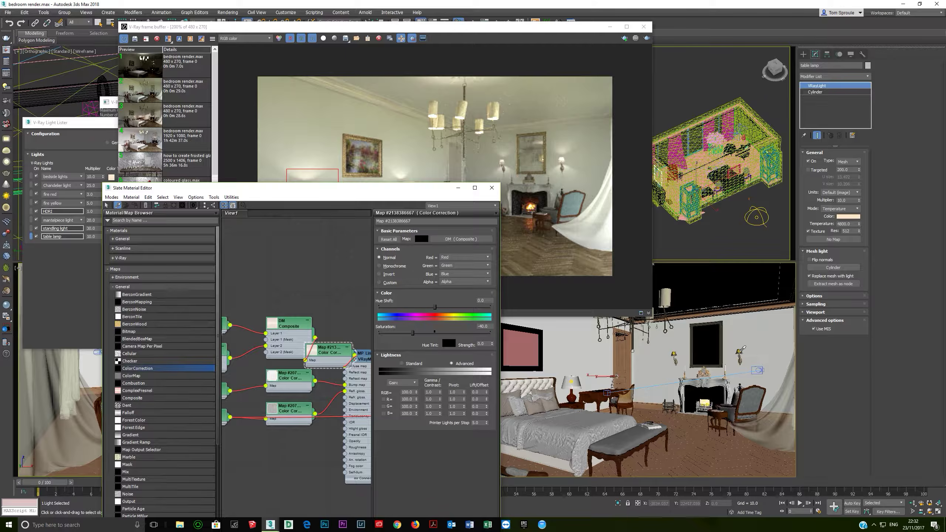
pyautogui.click(739, 351)
pyautogui.scroll(-2, 327, 338)
pyautogui.moveTo(327, 335); pyautogui.dragTo(327, 281, button='middle')
pyautogui.scroll(-5, 331, 282)
pyautogui.moveTo(238, 289); pyautogui.dragTo(330, 285, button='middle')
pyautogui.click(117, 205)
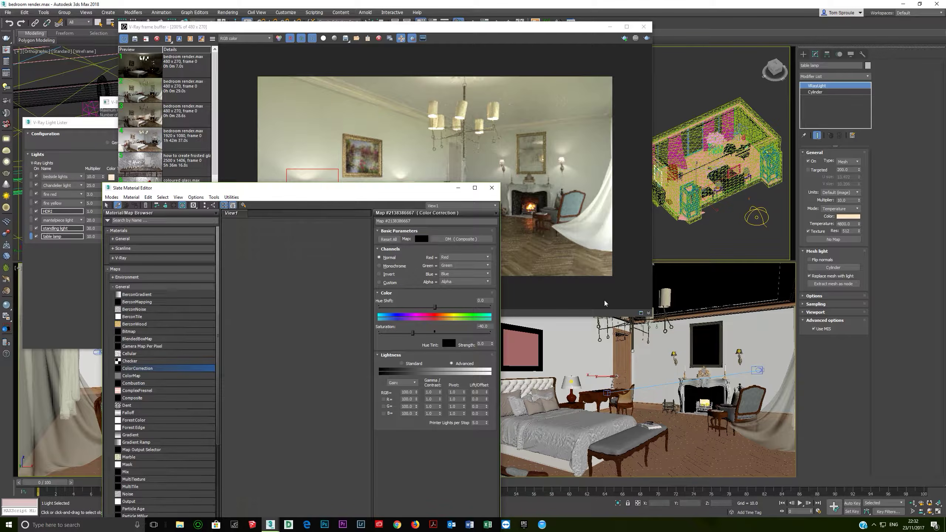
pyautogui.click(740, 352)
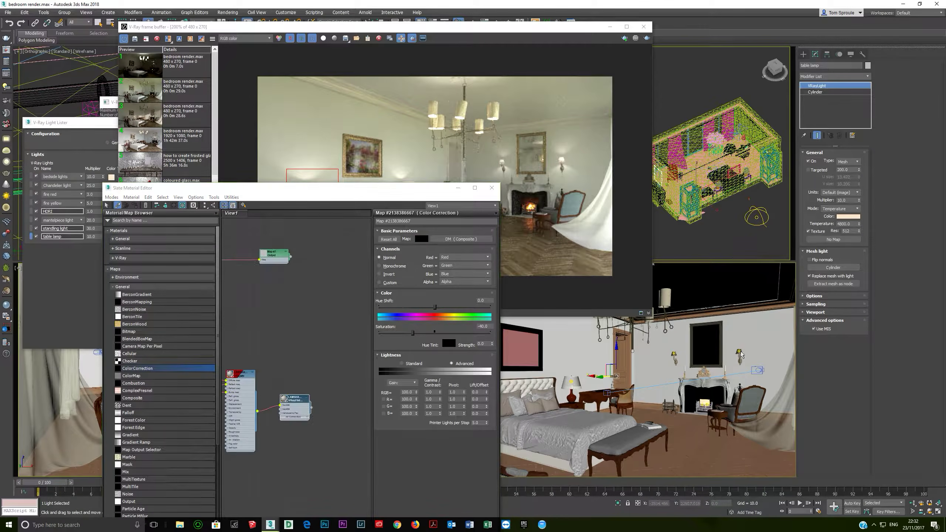
# Open the LAMSHADE_WHITE VRay2SidedMtl and set its translucency colour to a grey with value 27.
pyautogui.moveTo(305, 367); pyautogui.dragTo(332, 300, button='middle')
pyautogui.doubleClick(321, 318)
pyautogui.click(406, 255)
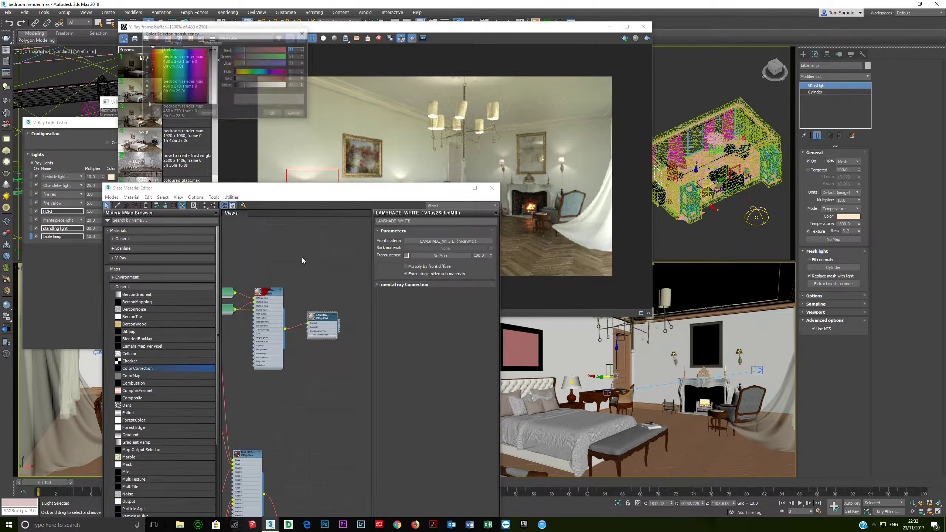
pyautogui.click(239, 88)
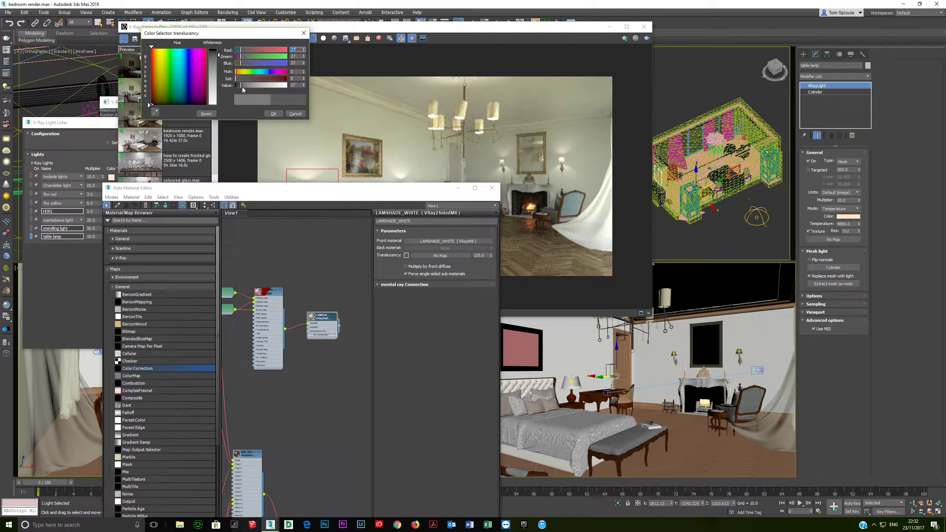
pyautogui.click(273, 114)
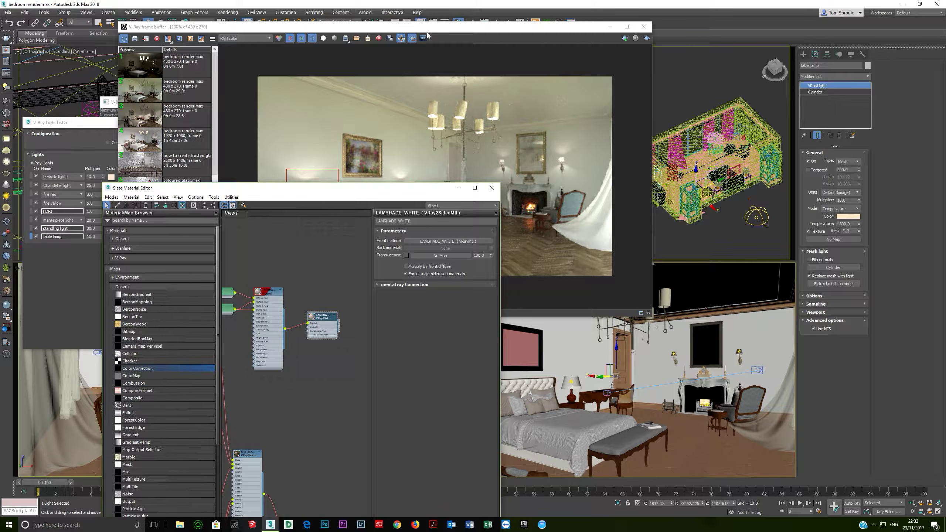
# Mark a render region around the two wall lamps above the fireplace and render it.
pyautogui.moveTo(490, 150); pyautogui.dragTo(575, 172)
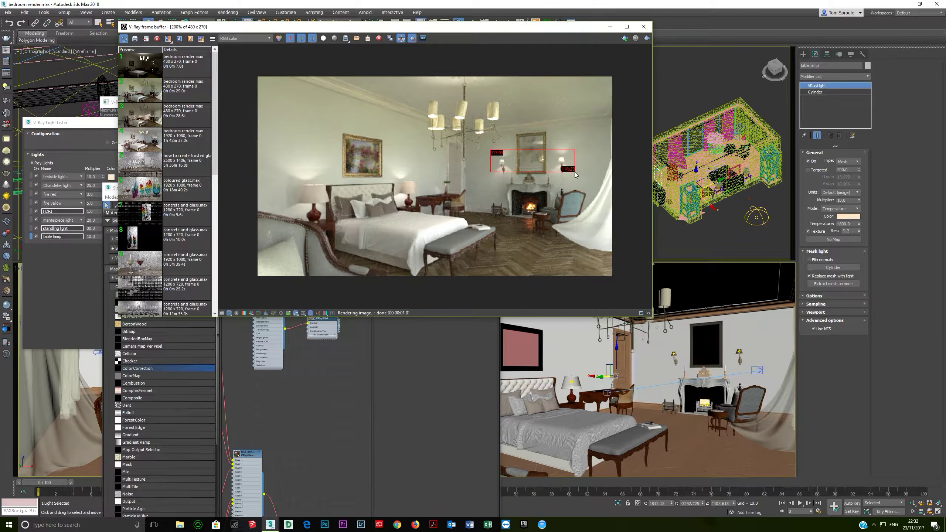
pyautogui.click(646, 39)
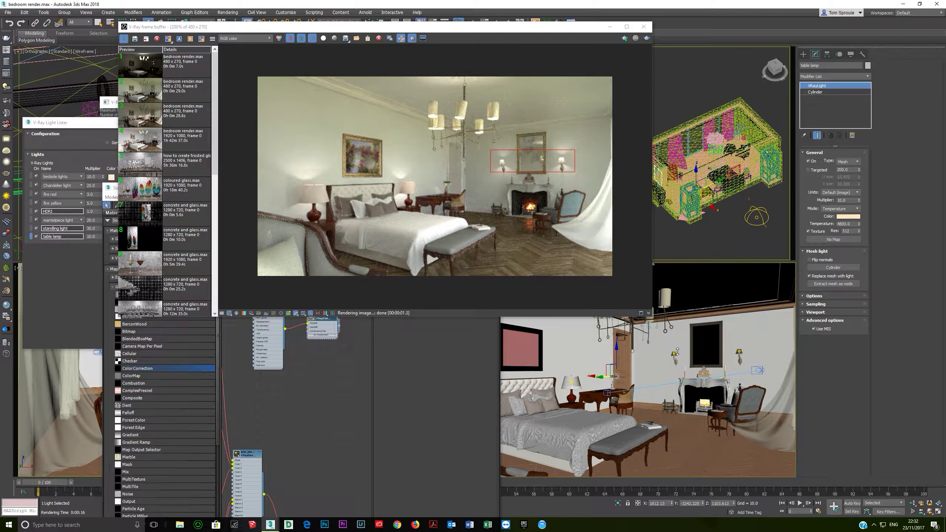
# Try darkening the LAMSHADE_WHITE translucency colour to near black and render the wall lamp region again.
pyautogui.click(312, 383)
pyautogui.scroll(3, 313, 372)
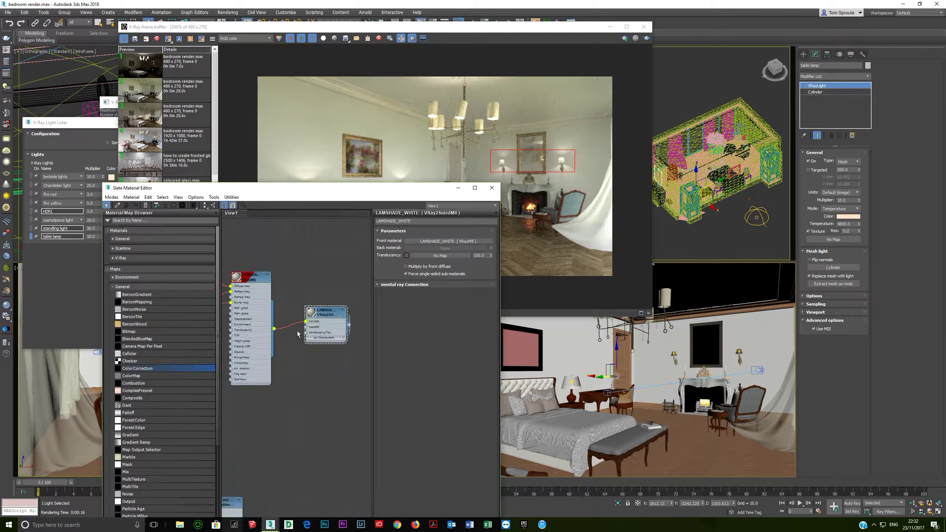
pyautogui.click(406, 256)
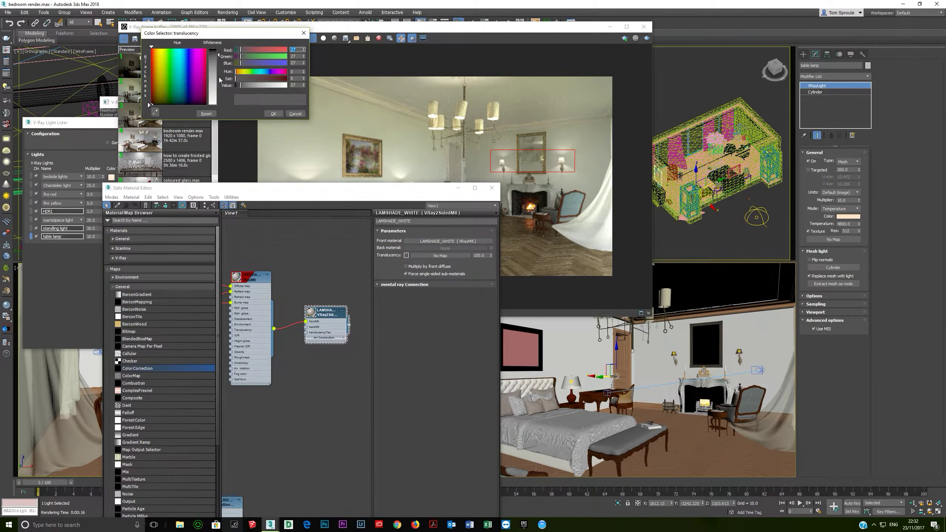
pyautogui.moveTo(241, 86); pyautogui.dragTo(236, 85)
pyautogui.click(273, 114)
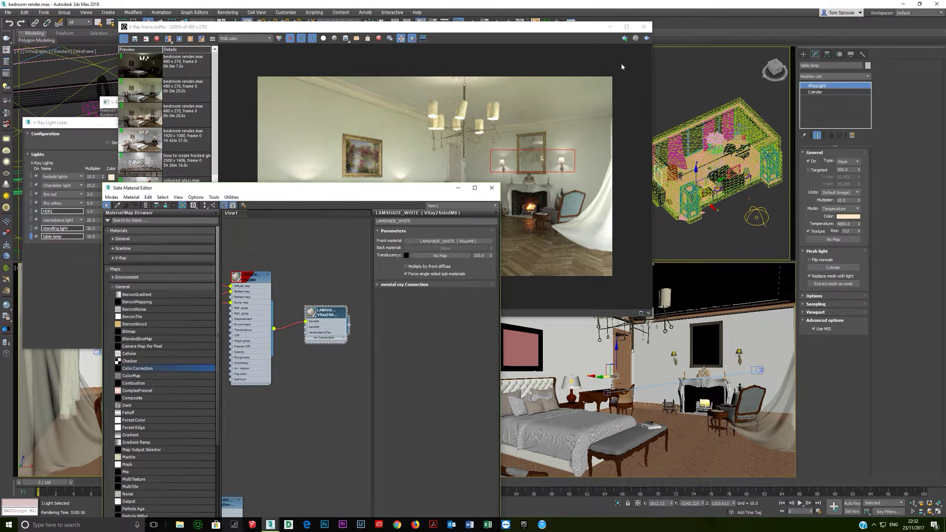
pyautogui.click(647, 38)
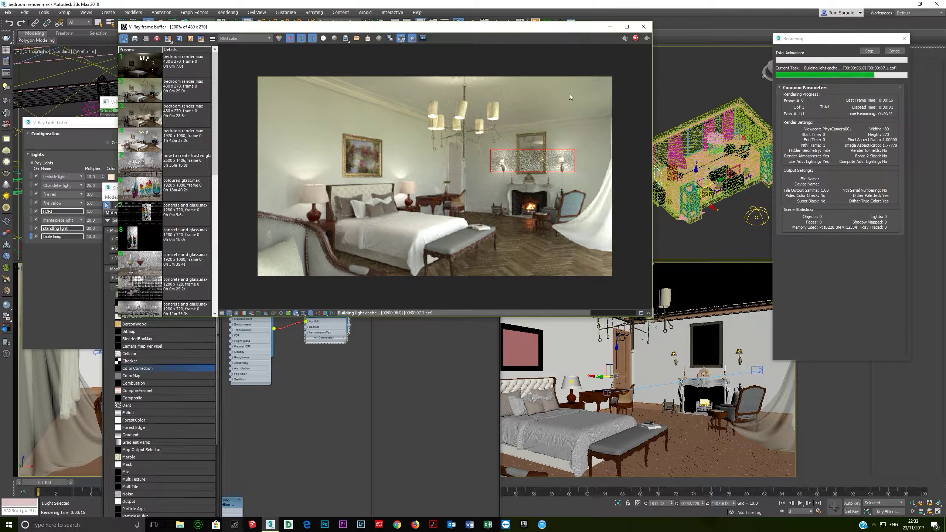
# Stop the running render, close the frame buffer and undo the last translucency colour change.
pyautogui.click(635, 38)
pyautogui.click(643, 27)
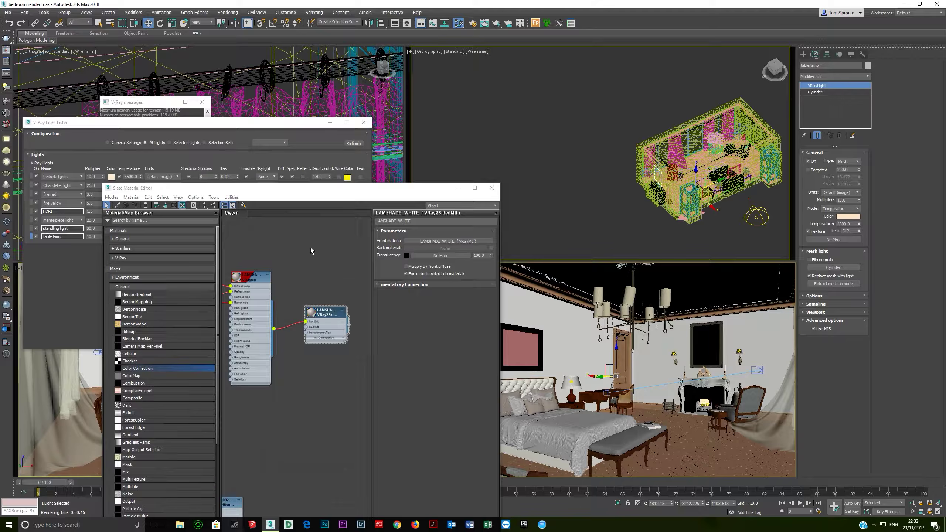
pyautogui.rightClick(9, 23)
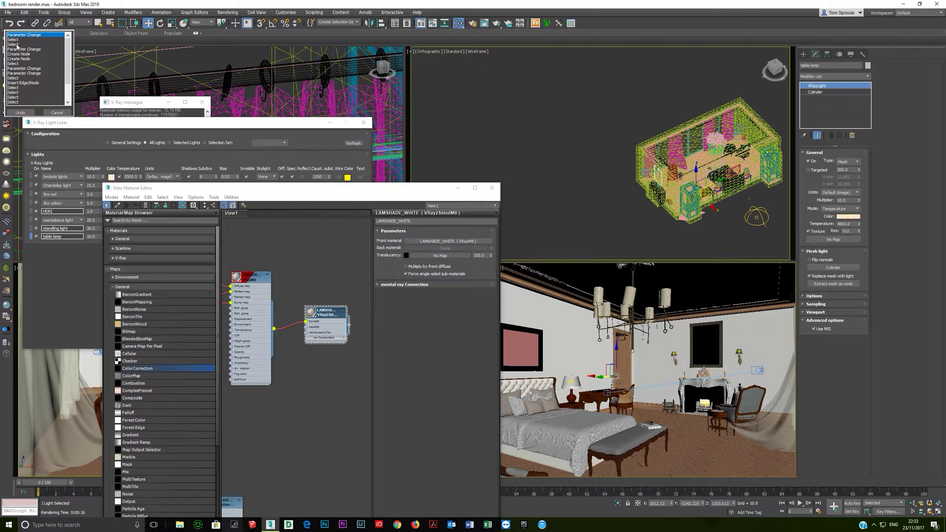
pyautogui.click(21, 112)
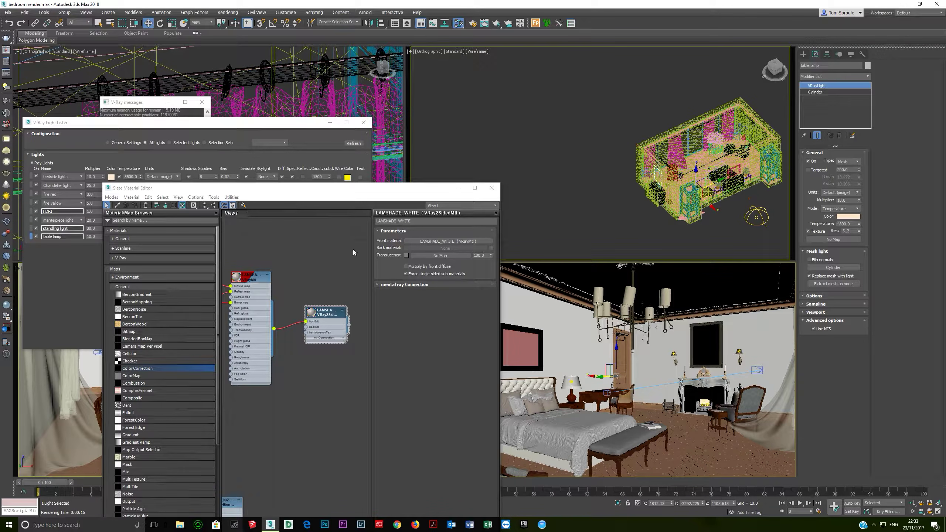
# Isolate the wall lamp to the side of the fireplace and frame it in the orthographic viewport.
pyautogui.click(740, 355)
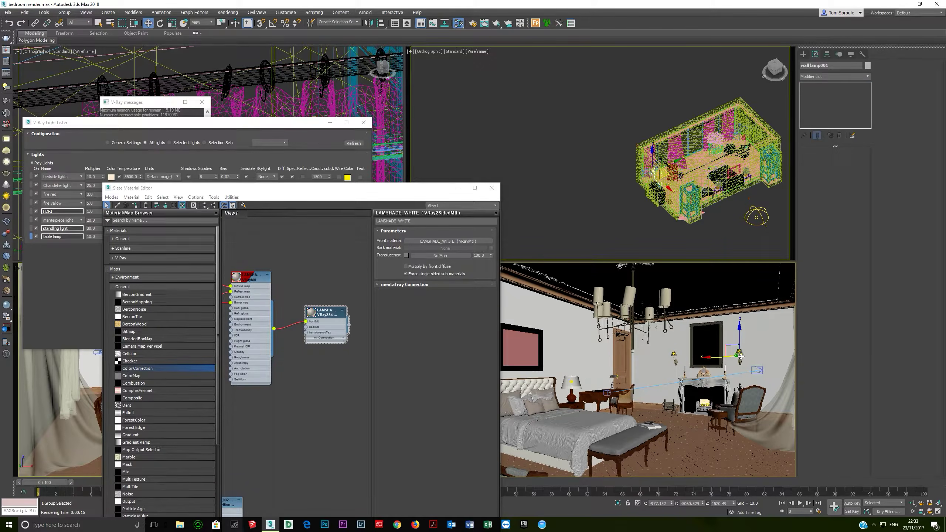
pyautogui.hotkey('alt', 'q')
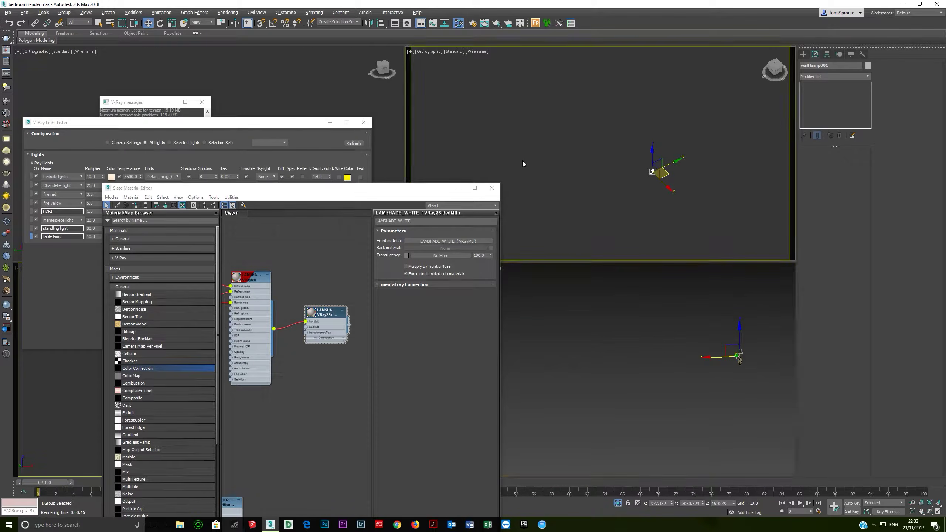
pyautogui.press('z')
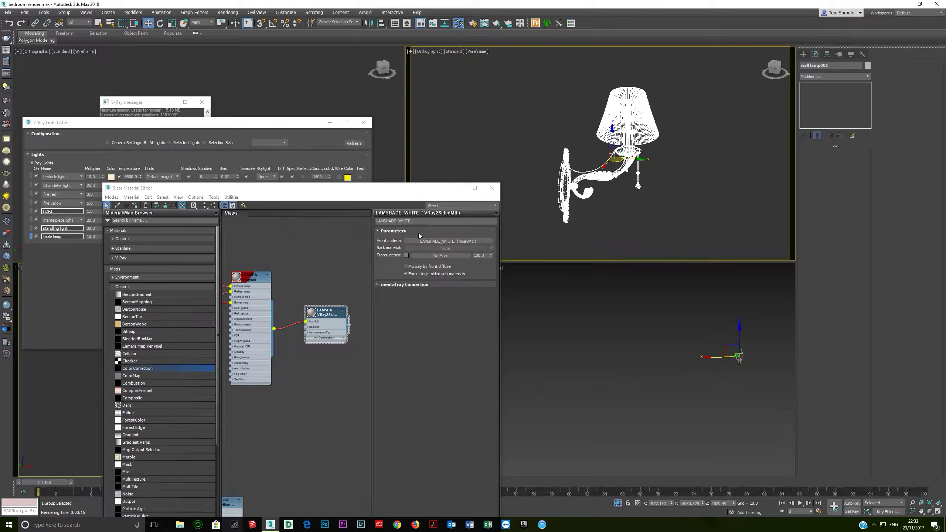
# Pick the isolated wall lamp's shade material from the viewport and open the LAMSHADE_WHITE VRayMtl feeding its front material.
pyautogui.scroll(2, 304, 316)
pyautogui.click(117, 205)
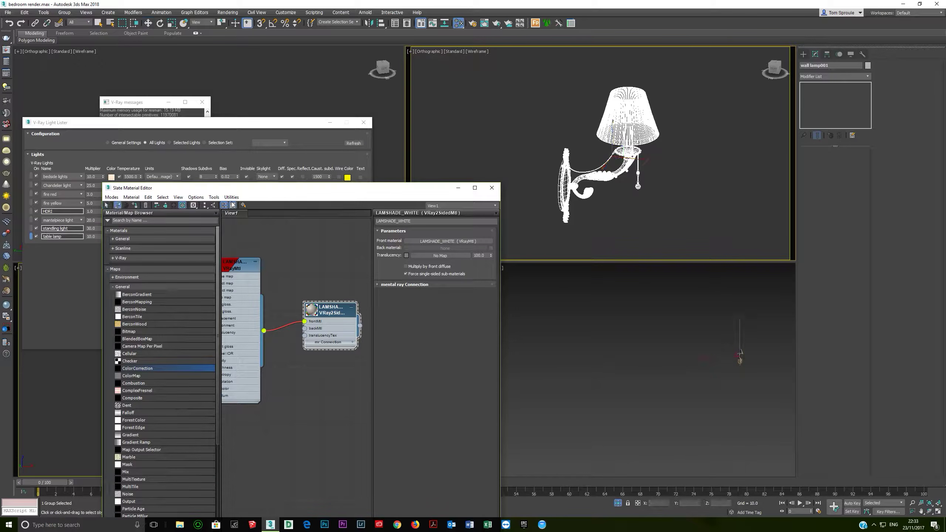
pyautogui.click(651, 118)
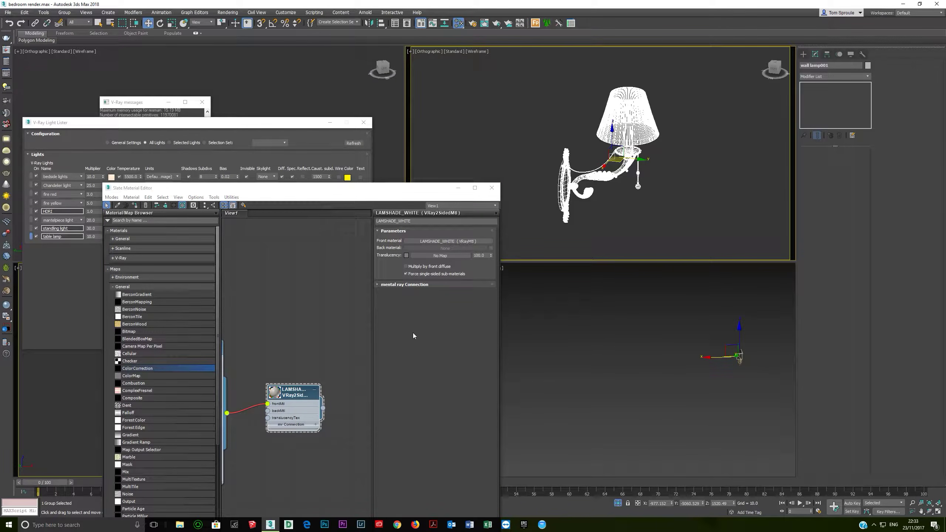
pyautogui.click(639, 153)
pyautogui.click(673, 187)
pyautogui.click(566, 175)
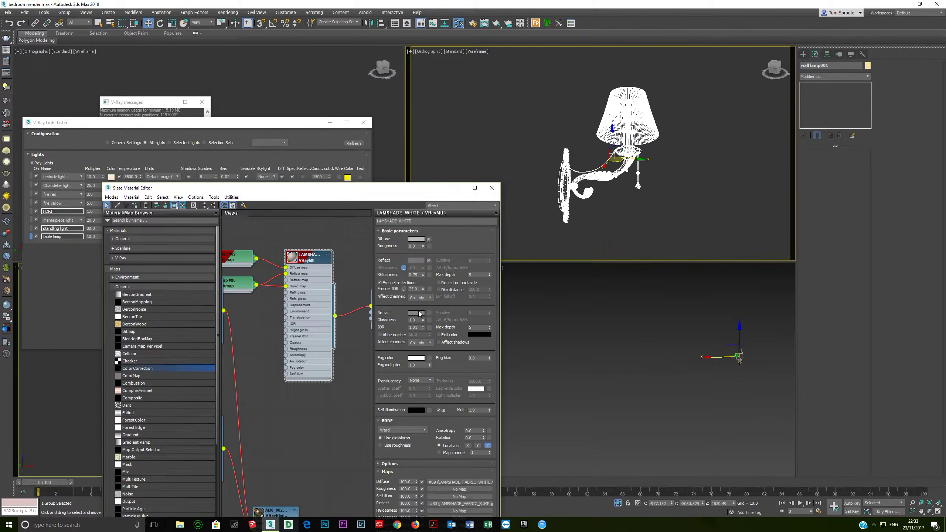
# Set the LAMSHADE_WHITE VRayMtl's refraction colour to a dark grey with value 20.
pyautogui.click(419, 312)
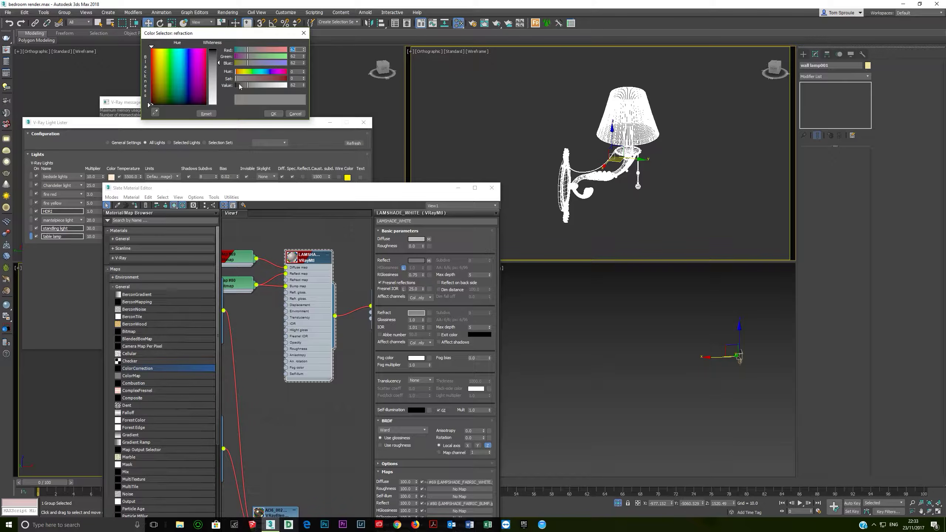
pyautogui.moveTo(240, 86); pyautogui.dragTo(237, 85)
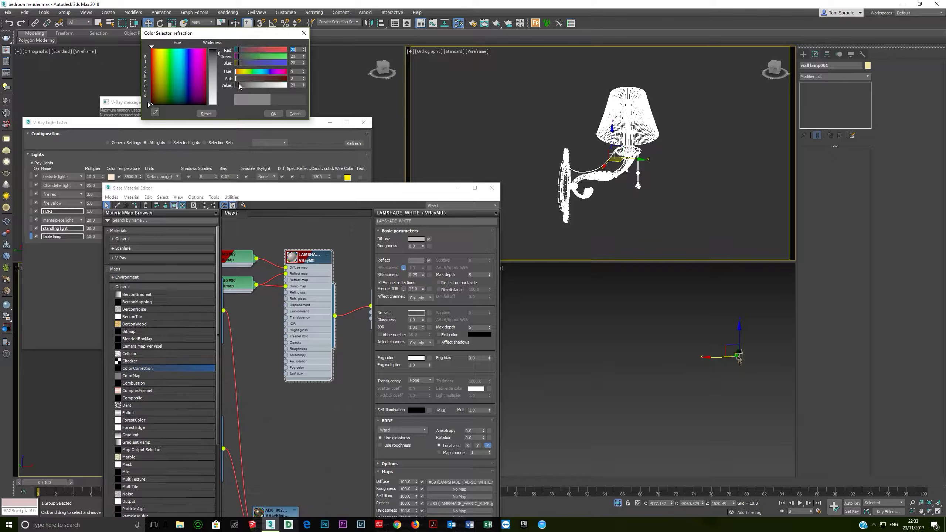
pyautogui.click(273, 114)
pyautogui.moveTo(336, 247); pyautogui.dragTo(252, 232, button='middle')
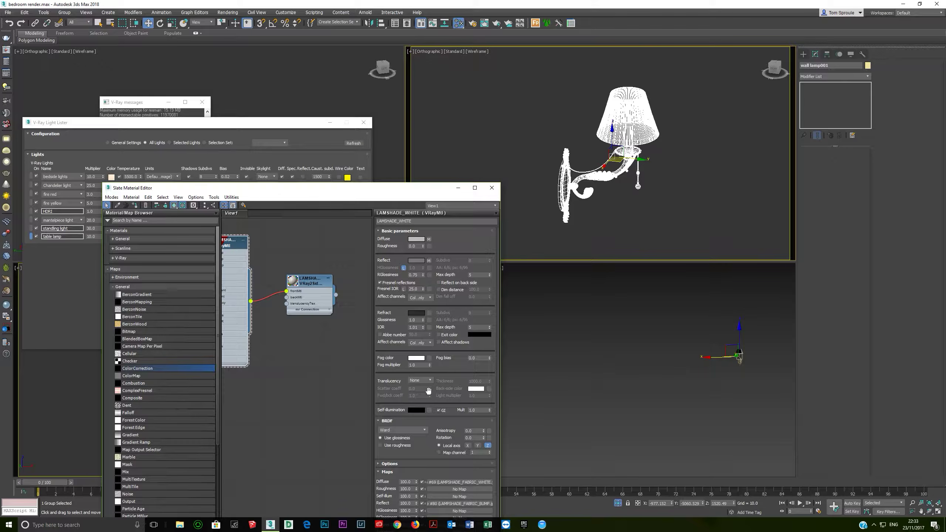
# Set the translucency colour of the LAMSHADE_WHITE VRay2SidedMtl to a dark grey.
pyautogui.doubleClick(314, 309)
pyautogui.click(406, 256)
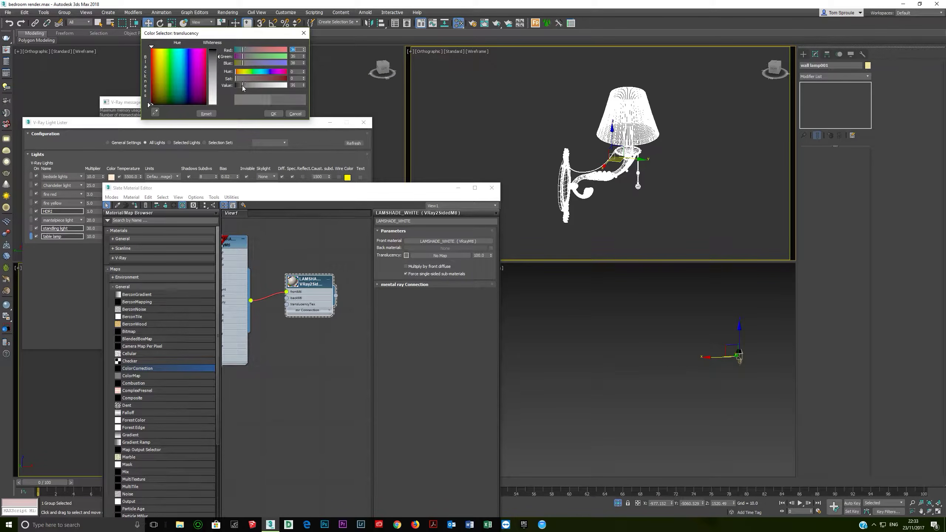
pyautogui.click(273, 114)
# Exit isolation to bring back the full bedroom scene and render the region around the wall lamps.
pyautogui.click(617, 503)
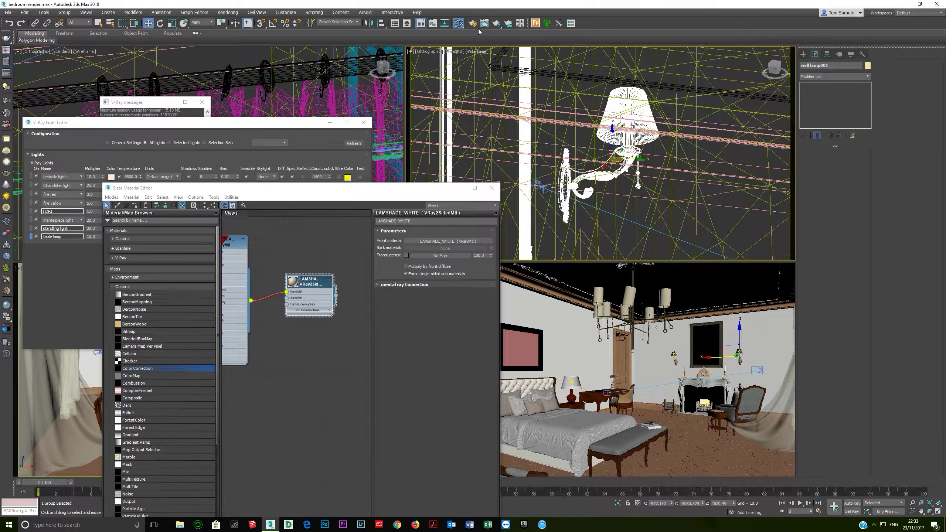
pyautogui.click(3, 51)
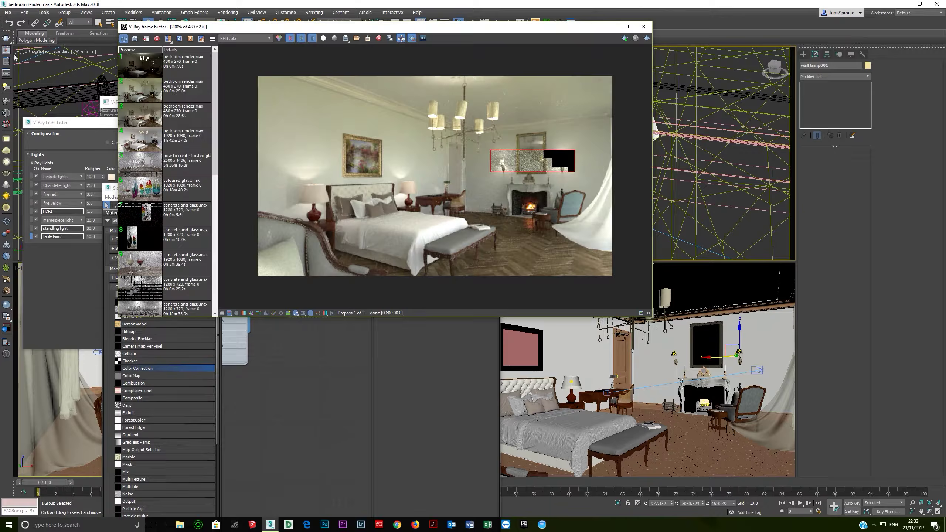
pyautogui.click(646, 39)
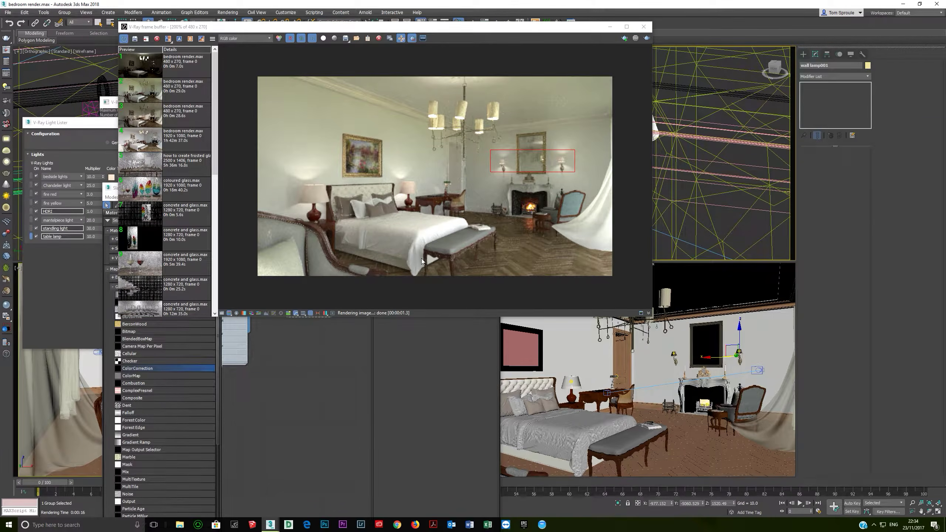
# Adjust the LAMSHADE_WHITE two-sided material's translucency grey again and re-render the wall lamp region.
pyautogui.click(267, 386)
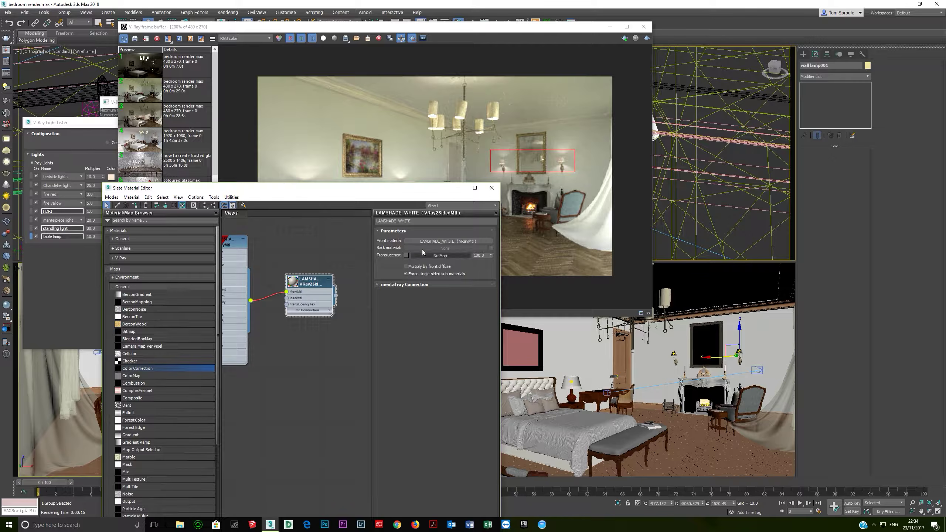
pyautogui.click(406, 256)
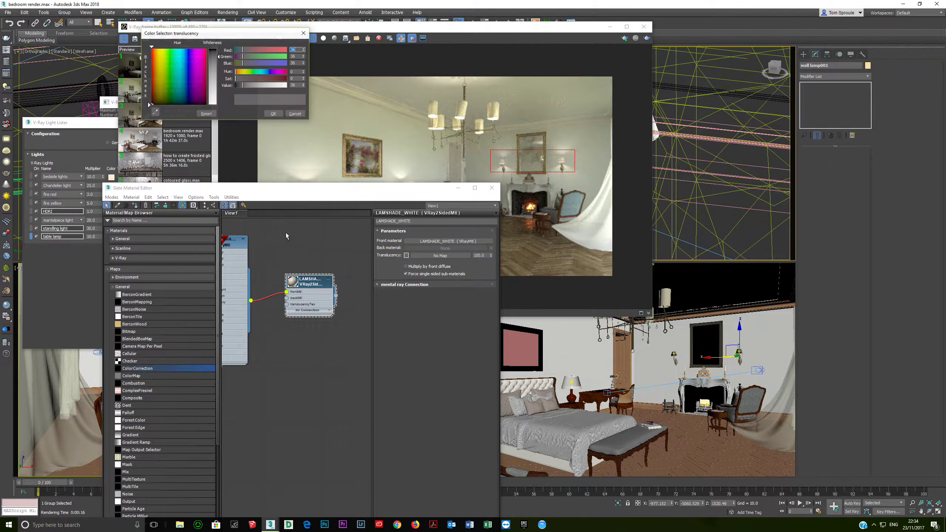
pyautogui.click(271, 114)
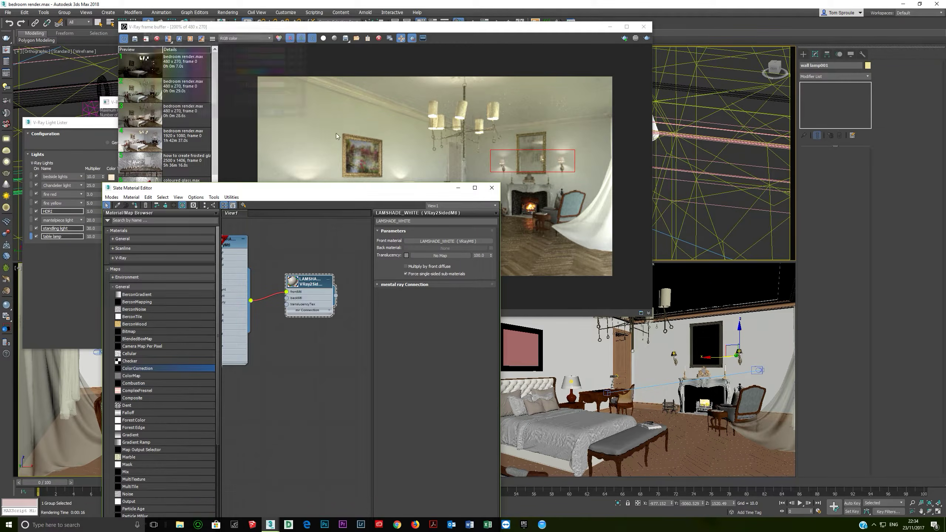
pyautogui.click(646, 38)
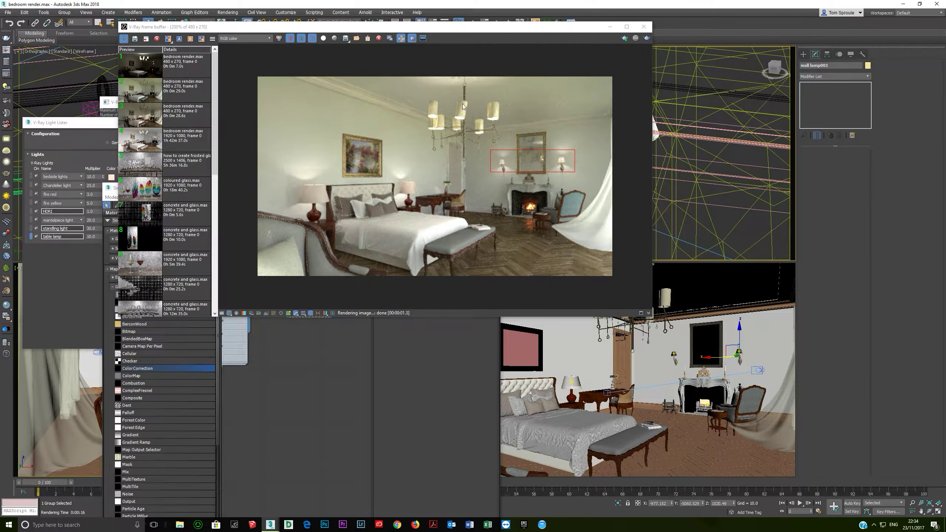
# Place the render region around the chandelier's middle shade and pick the shade's two-sided Material #29 from the camera viewport.
pyautogui.moveTo(449, 99); pyautogui.dragTo(478, 130)
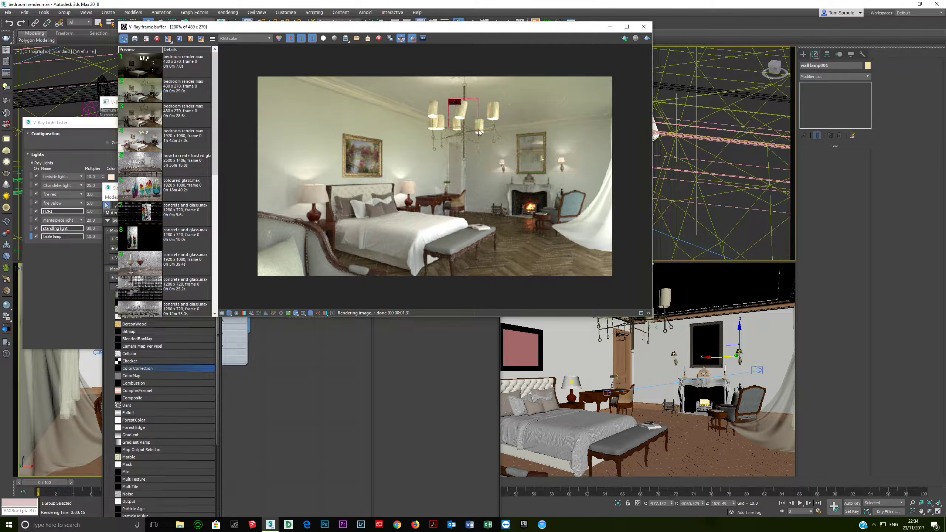
pyautogui.click(322, 351)
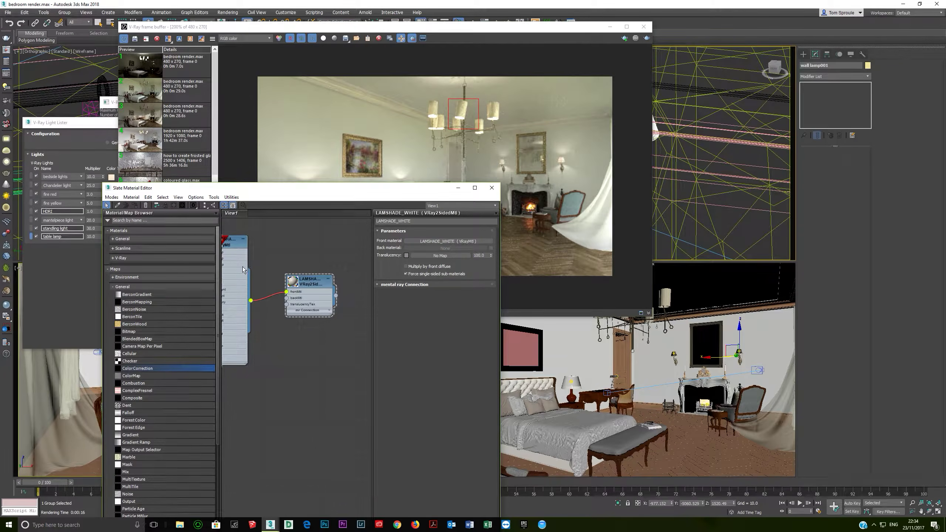
pyautogui.click(118, 205)
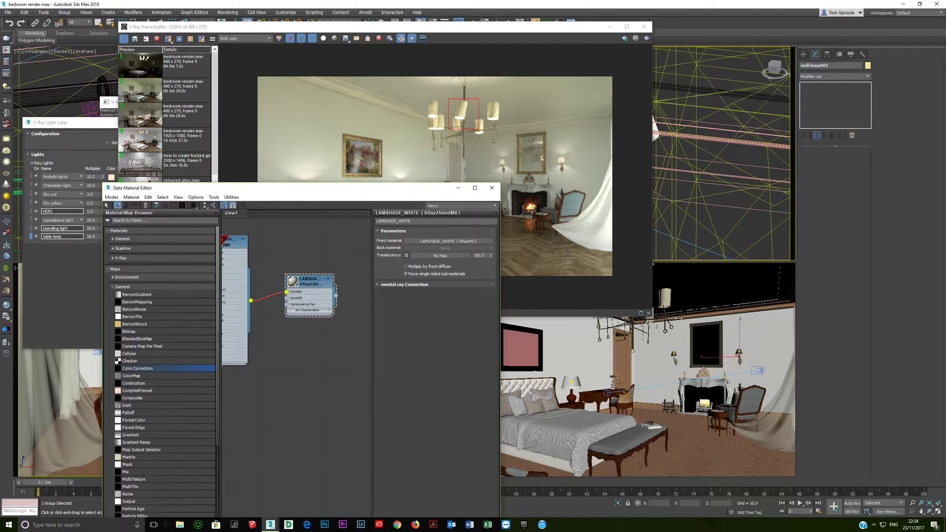
pyautogui.click(665, 297)
pyautogui.scroll(-1, 342, 361)
pyautogui.moveTo(342, 360); pyautogui.dragTo(397, 279, button='middle')
pyautogui.click(323, 364)
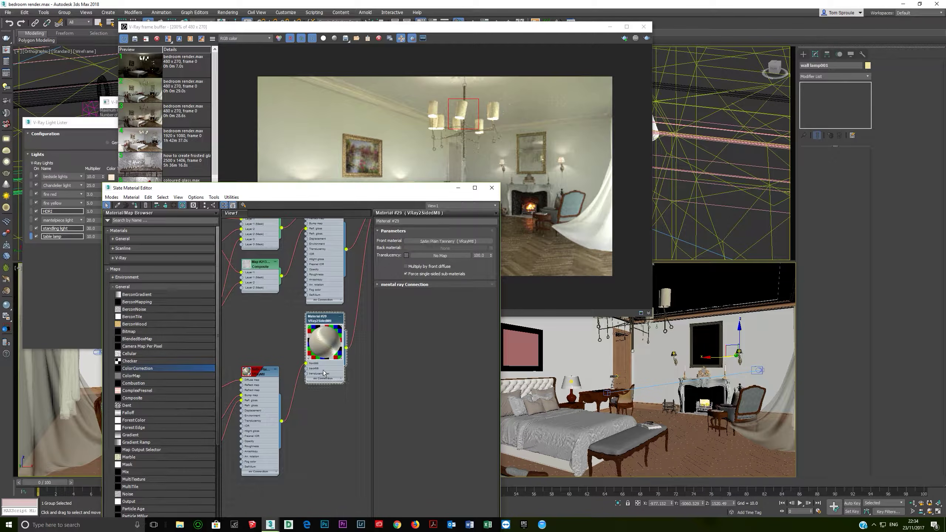
# Set Material #29's translucency colour to a grey with value 77 and render the chandelier region.
pyautogui.click(406, 256)
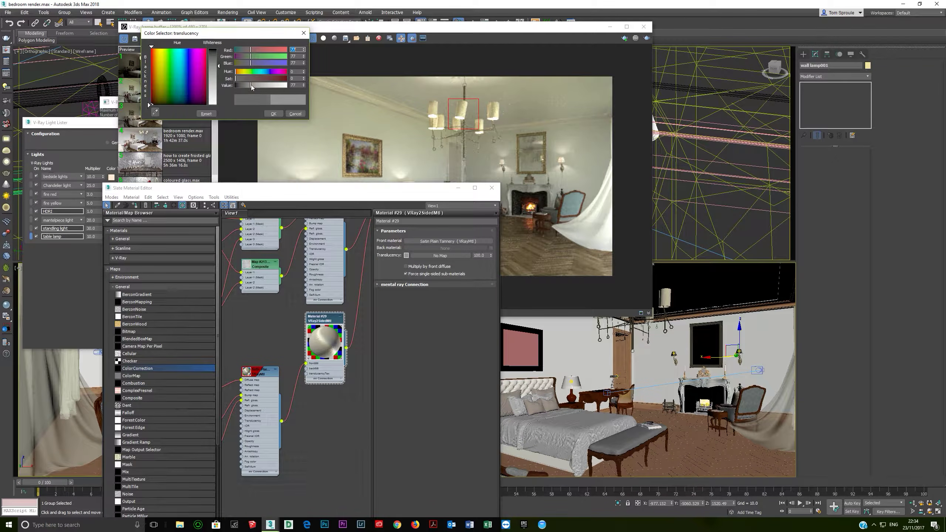
pyautogui.click(273, 114)
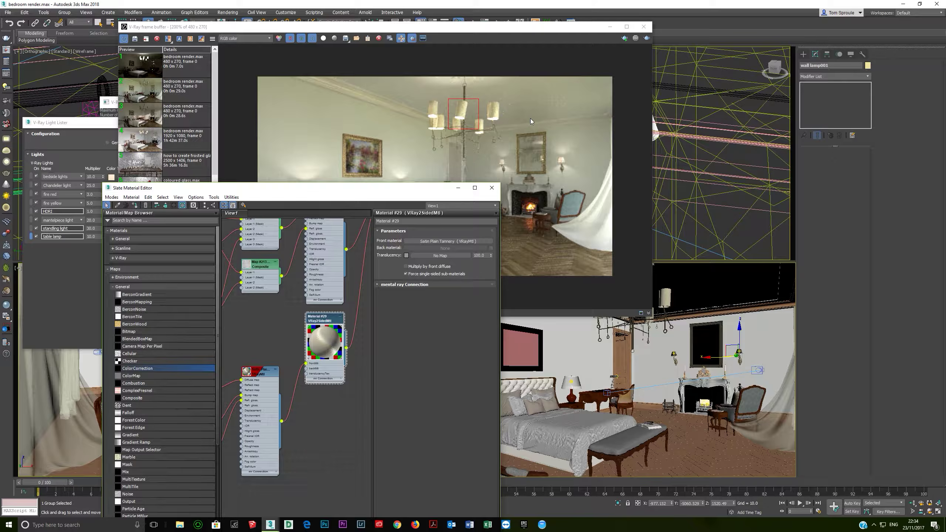
pyautogui.click(646, 38)
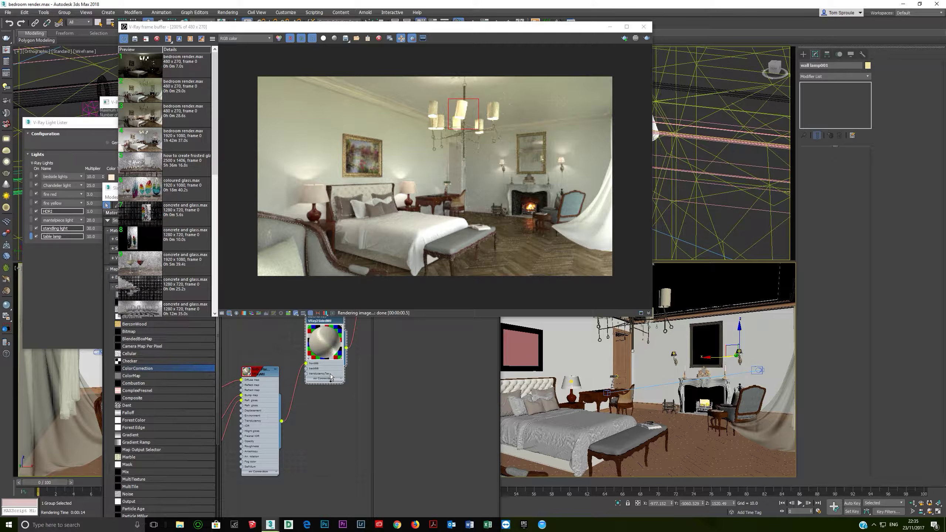
# Darken Material #29's translucency colour to a grey with value 53 and re-render the chandelier region.
pyautogui.click(366, 340)
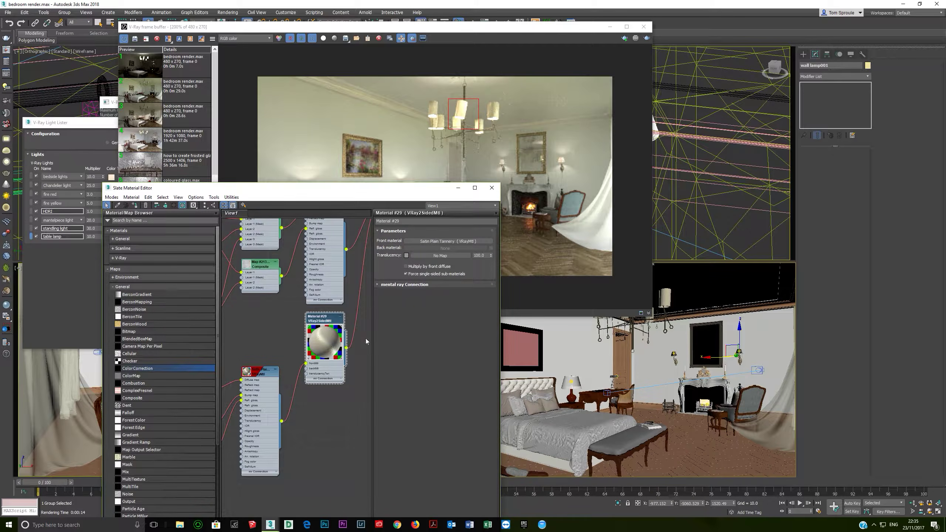
pyautogui.click(406, 256)
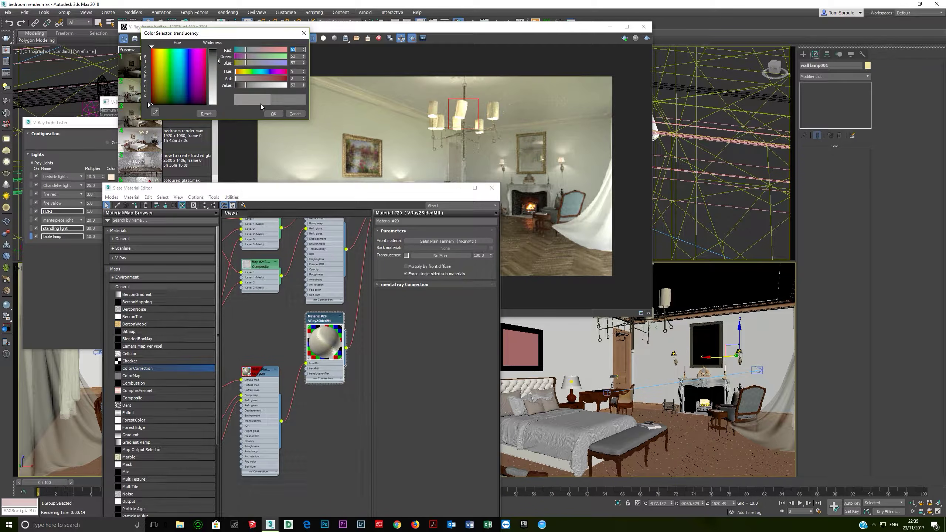
pyautogui.click(274, 113)
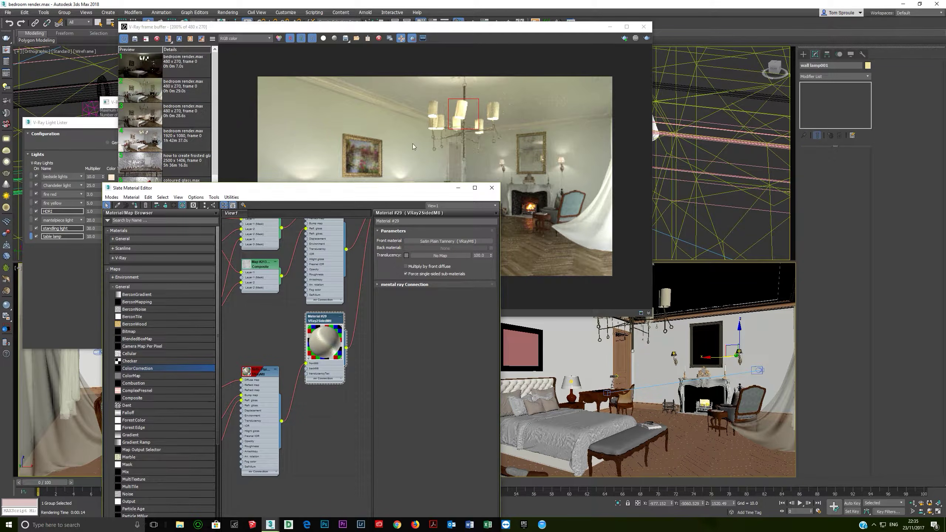
pyautogui.click(647, 38)
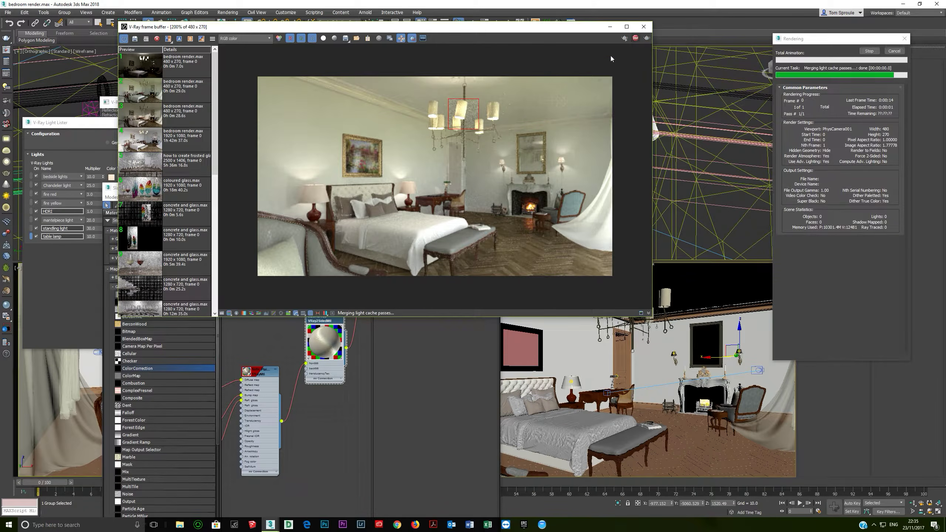
# Lower Material #29's translucency colour to a dark grey with value 33 and render the chandelier region again.
pyautogui.click(352, 391)
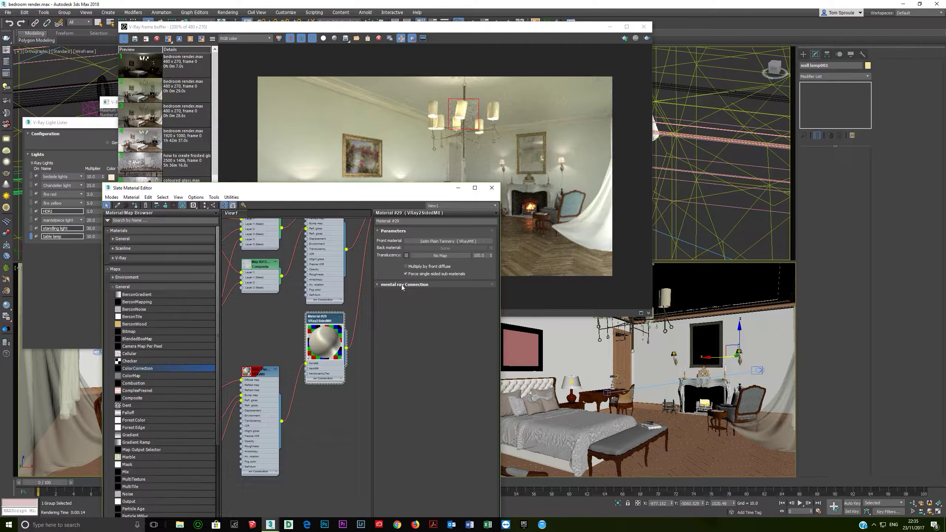
pyautogui.click(407, 256)
pyautogui.moveTo(245, 86); pyautogui.dragTo(242, 87)
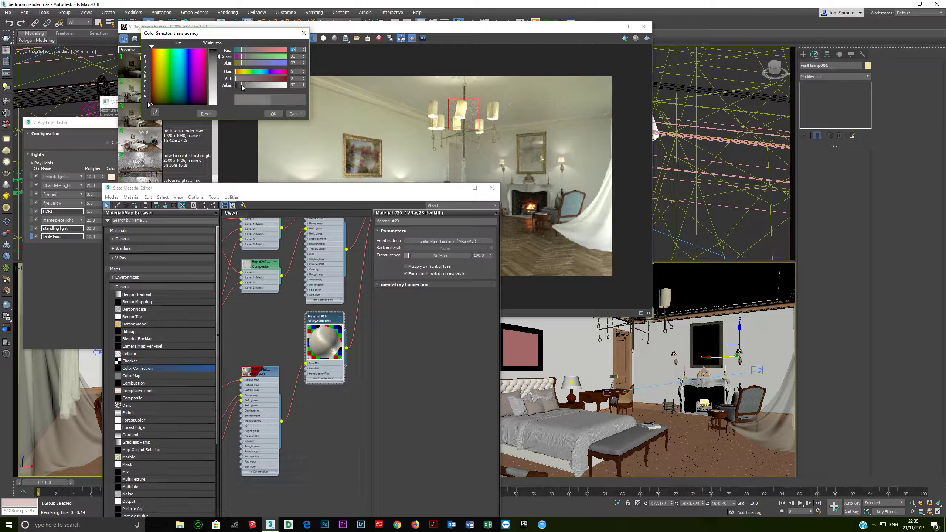
pyautogui.click(271, 113)
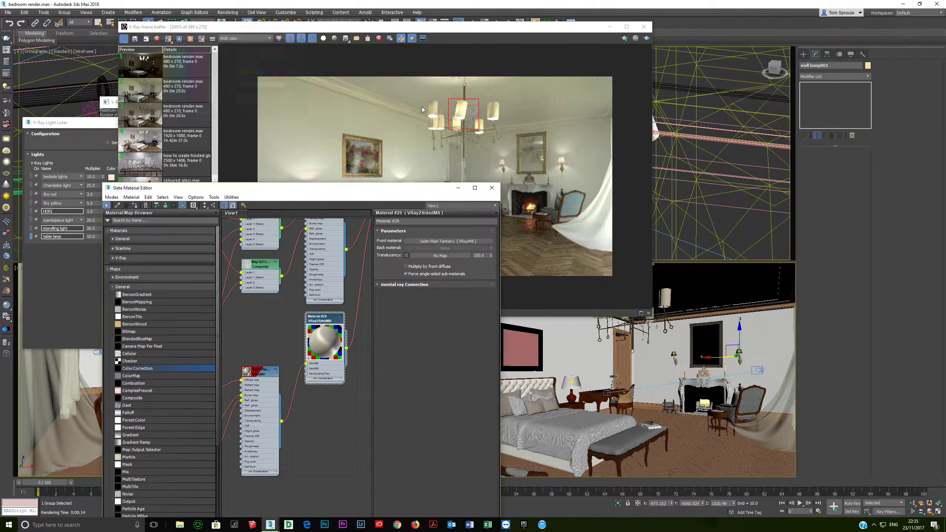
pyautogui.click(647, 38)
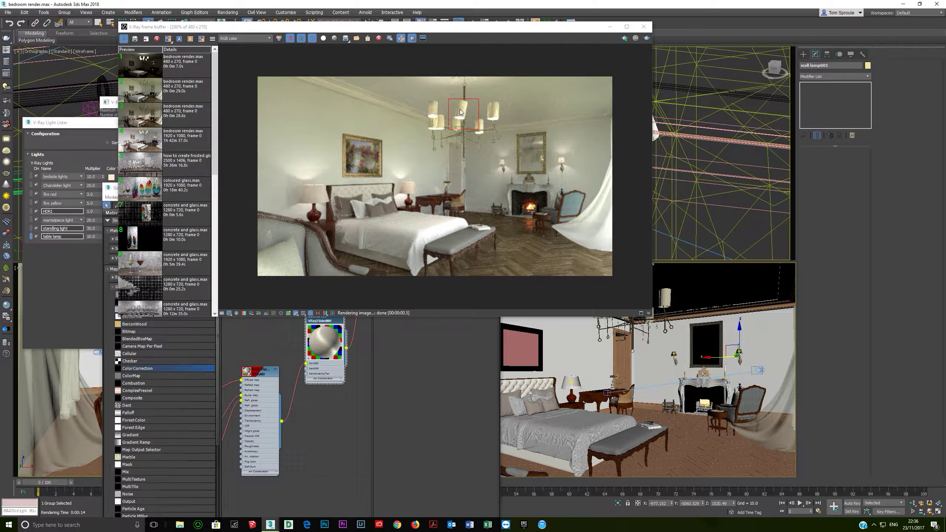
# Select the chandelier and close the frame buffer, material editor, light lister and V-Ray messages windows.
pyautogui.click(643, 27)
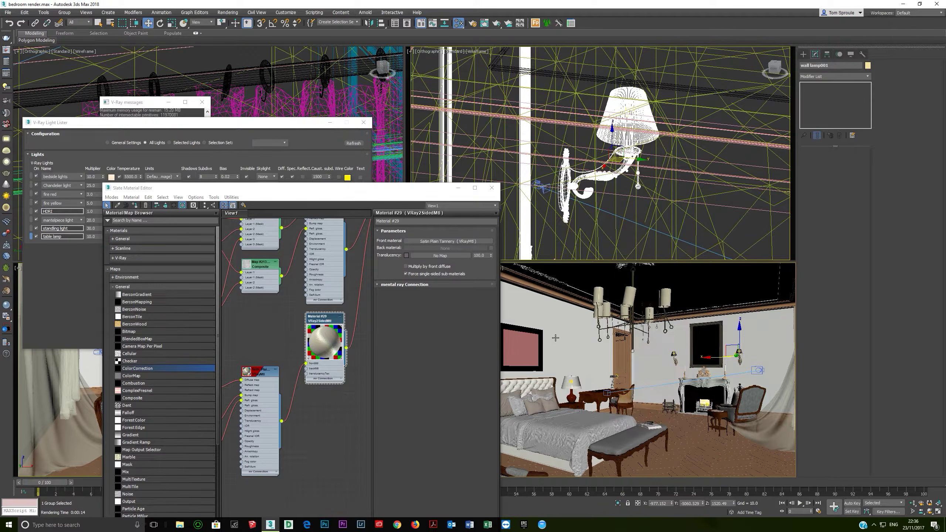
pyautogui.click(626, 296)
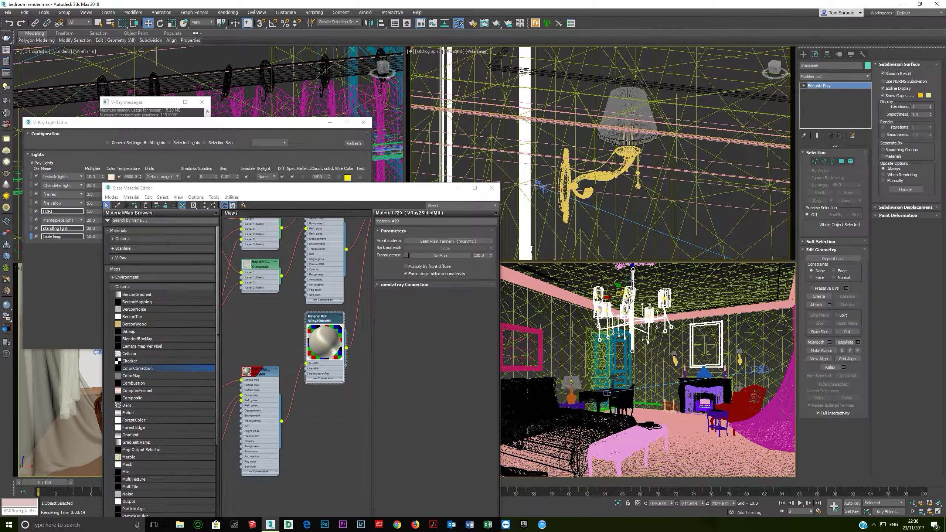
pyautogui.click(491, 187)
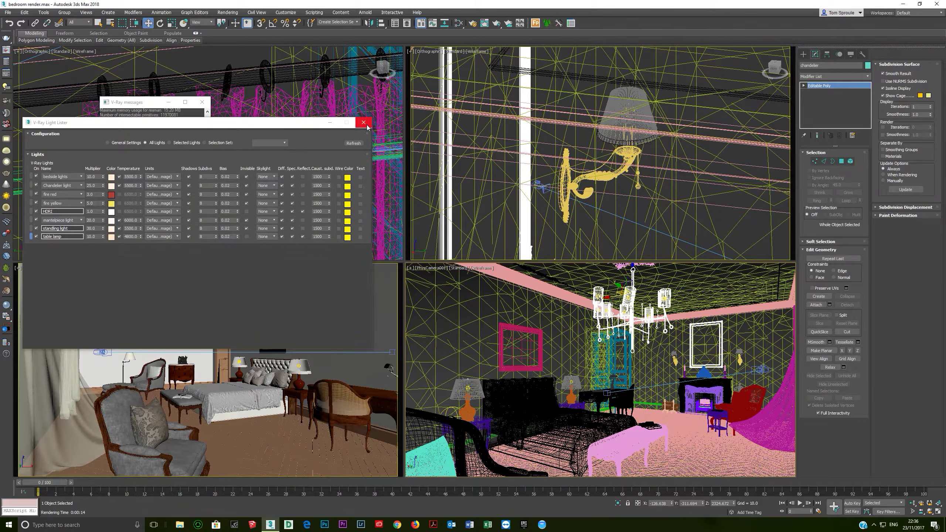
pyautogui.click(364, 123)
pyautogui.click(201, 102)
pyautogui.click(164, 311)
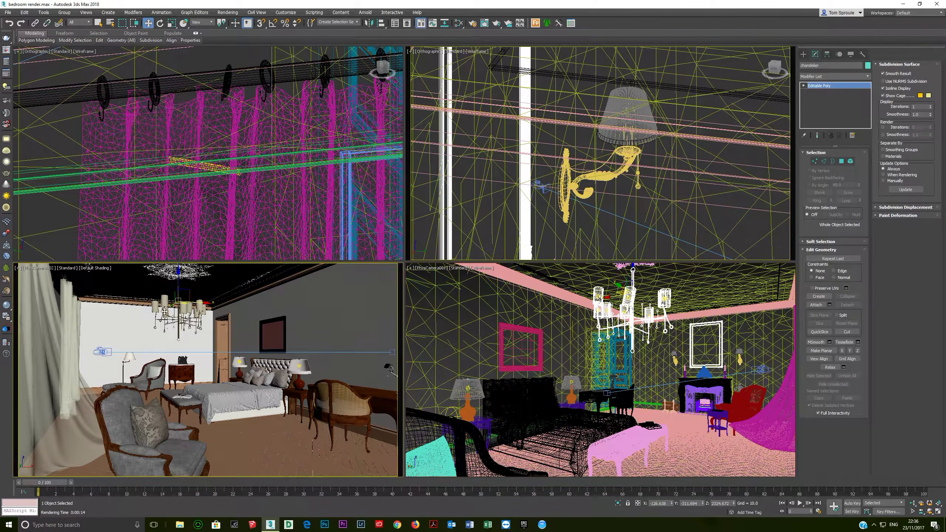
# Select the objects around the chandelier in a top view, leave out the cameras and isolate the rest.
pyautogui.press('t')
pyautogui.press('z')
pyautogui.scroll(-4, 176, 109)
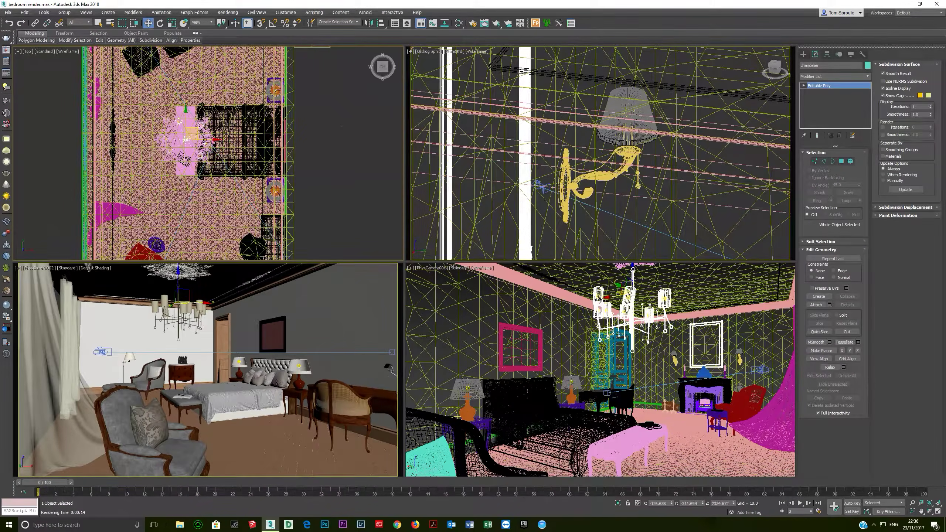
pyautogui.moveTo(40, 93); pyautogui.dragTo(225, 185)
pyautogui.hotkey('alt', 'q')
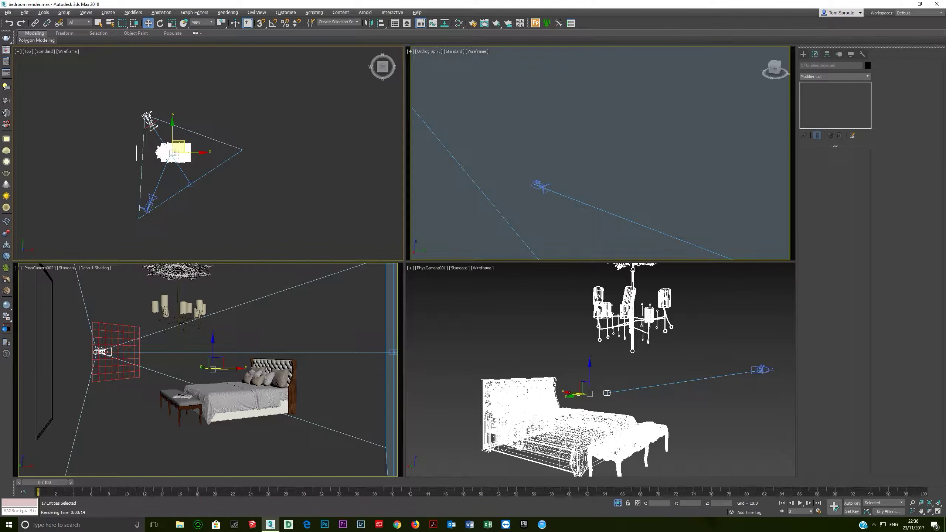
pyautogui.keyDown('alt'); pyautogui.click(148, 116); pyautogui.keyUp('alt')
pyautogui.keyDown('alt'); pyautogui.click(135, 153); pyautogui.keyUp('alt')
pyautogui.hotkey('alt', 'q')
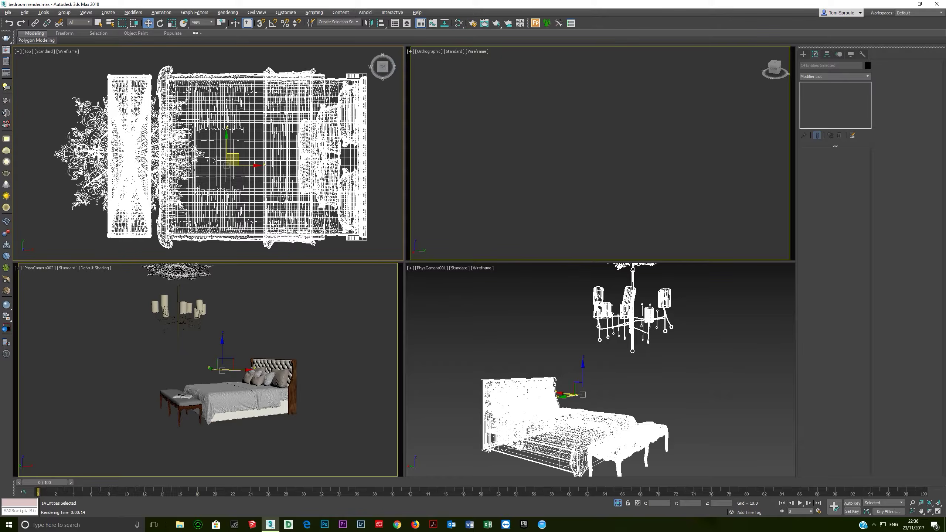
# Remove the bed, bench, books and ceiling rose from the selection, isolating only the chandelier and its lights.
pyautogui.keyDown('alt'); pyautogui.click(247, 219); pyautogui.keyUp('alt')
pyautogui.hotkey('alt', 'q')
pyautogui.keyDown('alt'); pyautogui.click(218, 238); pyautogui.keyUp('alt')
pyautogui.hotkey('alt', 'q')
pyautogui.keyDown('alt'); pyautogui.click(203, 220); pyautogui.keyUp('alt')
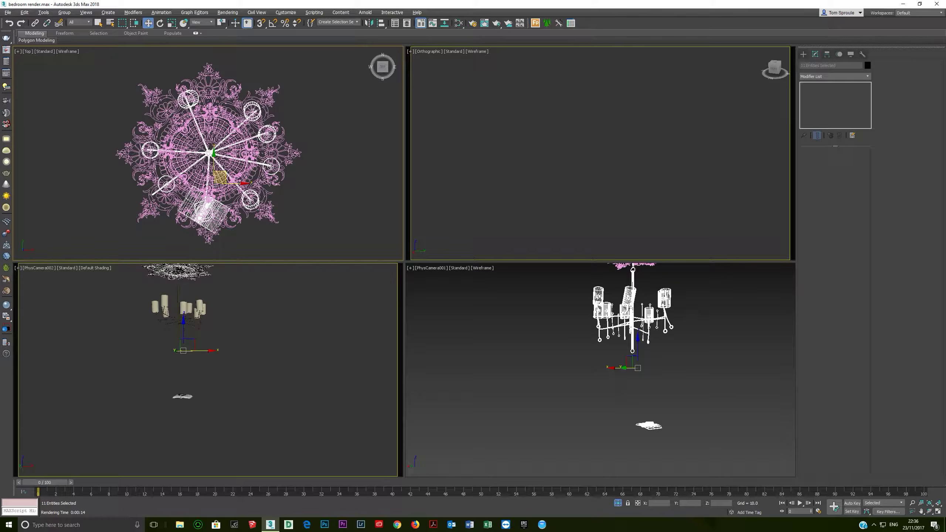
pyautogui.hotkey('alt', 'q')
pyautogui.keyDown('alt'); pyautogui.click(217, 230); pyautogui.keyUp('alt')
pyautogui.hotkey('alt', 'q')
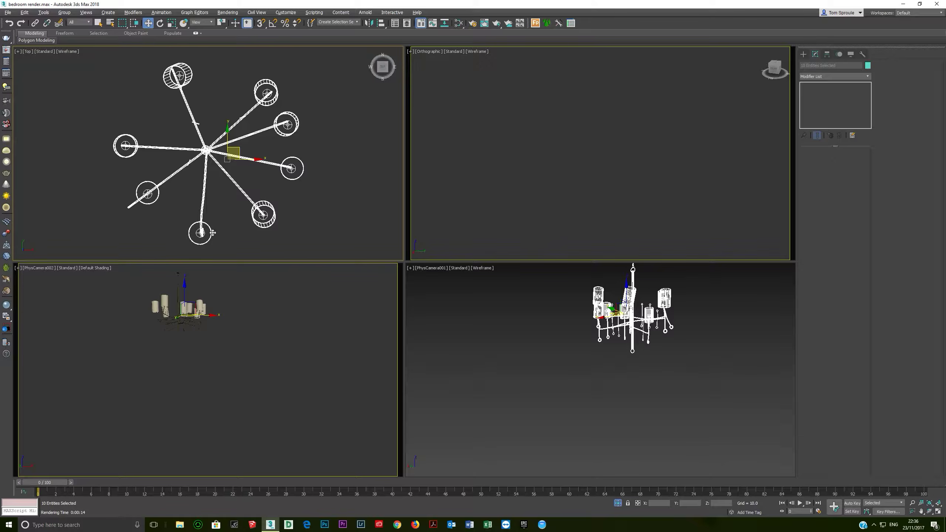
# Select one of the sphere lights inside the chandelier shades and activate the uniform Scale tool.
pyautogui.keyDown('alt'); pyautogui.moveTo(212, 227); pyautogui.dragTo(215, 169, button='middle'); pyautogui.keyUp('alt')
pyautogui.scroll(10, 214, 170)
pyautogui.scroll(3, 188, 143)
pyautogui.click(186, 145)
pyautogui.scroll(-10, 190, 149)
pyautogui.press('r')
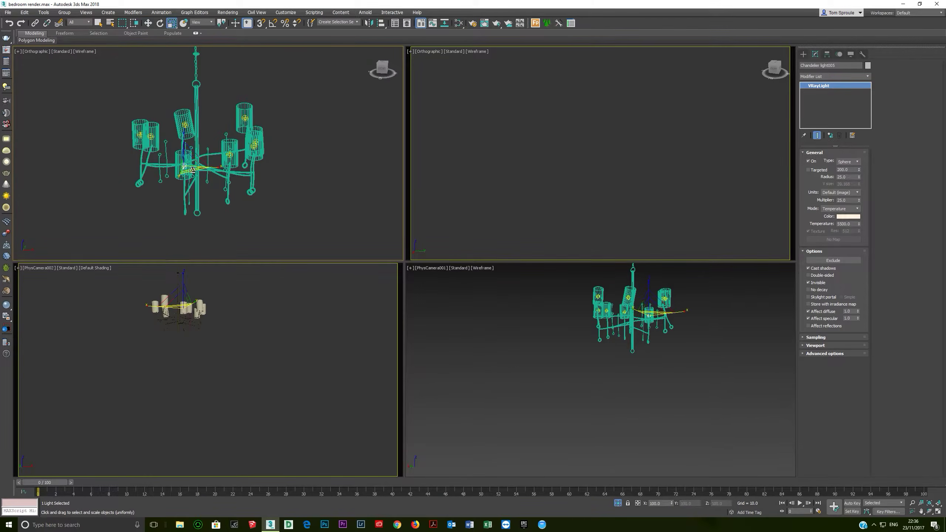
# Restrict the selection filter to Lights and select all of the isolated chandelier's lights.
pyautogui.scroll(-4, 190, 149)
pyautogui.press('r')
pyautogui.scroll(3, 223, 164)
pyautogui.click(77, 23)
pyautogui.click(75, 45)
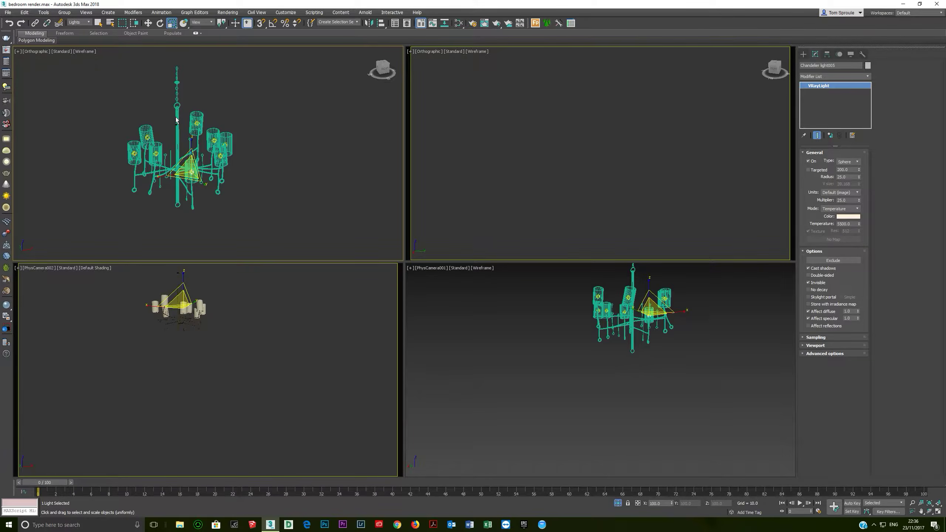
pyautogui.hotkey('ctrl', 'a')
pyautogui.keyDown('alt'); pyautogui.moveTo(185, 122); pyautogui.dragTo(162, 127, button='middle'); pyautogui.keyUp('alt')
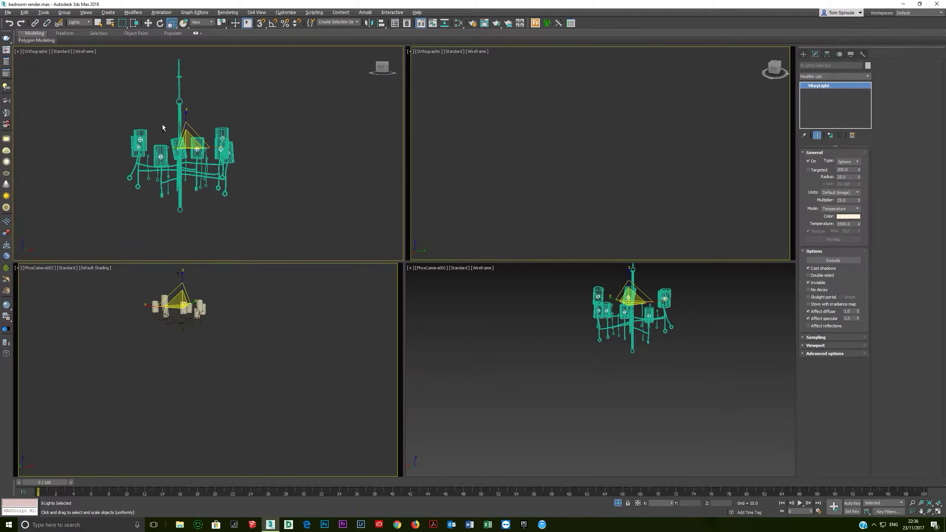
# Scale all the chandelier lights about their own pivot points, stretching them vertically into elongated shapes.
pyautogui.click(223, 25)
pyautogui.click(222, 35)
pyautogui.moveTo(228, 116); pyautogui.dragTo(228, 95)
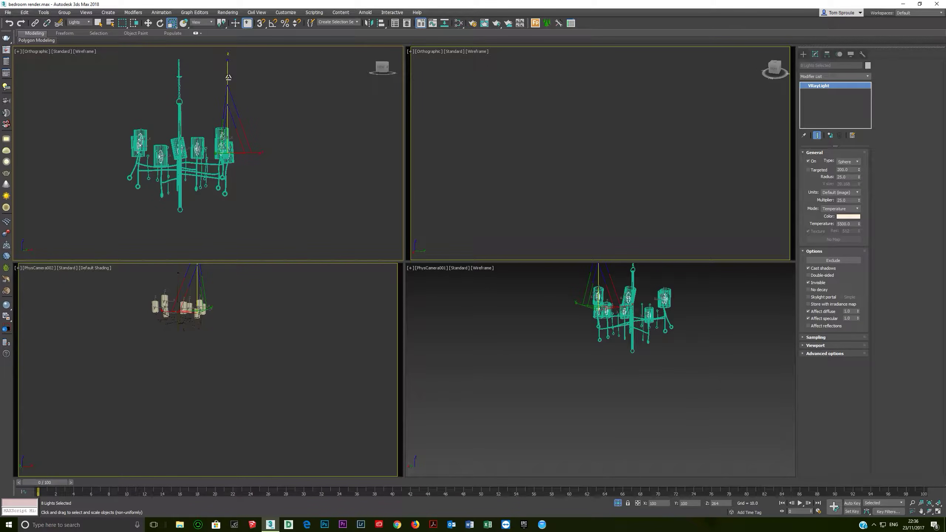
pyautogui.scroll(6, 218, 157)
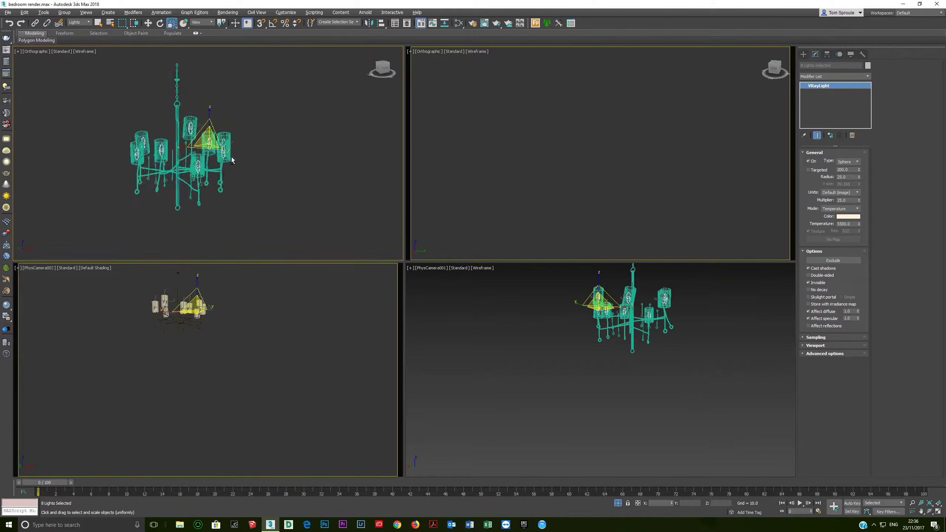
# Shade the orthographic view, select a single stretched light inside a chandelier shade and frame it in the top view.
pyautogui.moveTo(218, 158)
pyautogui.keyDown('alt'); pyautogui.mouseDown(button='middle')
pyautogui.moveTo(189, 194)
pyautogui.moveTo(185, 171)
pyautogui.moveTo(189, 194)
pyautogui.mouseUp(button='middle'); pyautogui.keyUp('alt')
pyautogui.press('F3')
pyautogui.press('w')
pyautogui.scroll(-8, 218, 160)
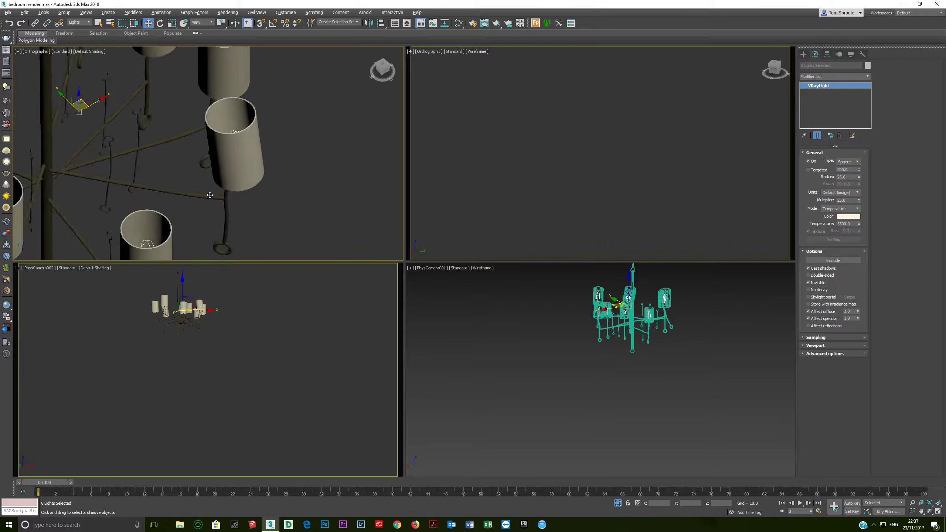
pyautogui.scroll(5, 218, 160)
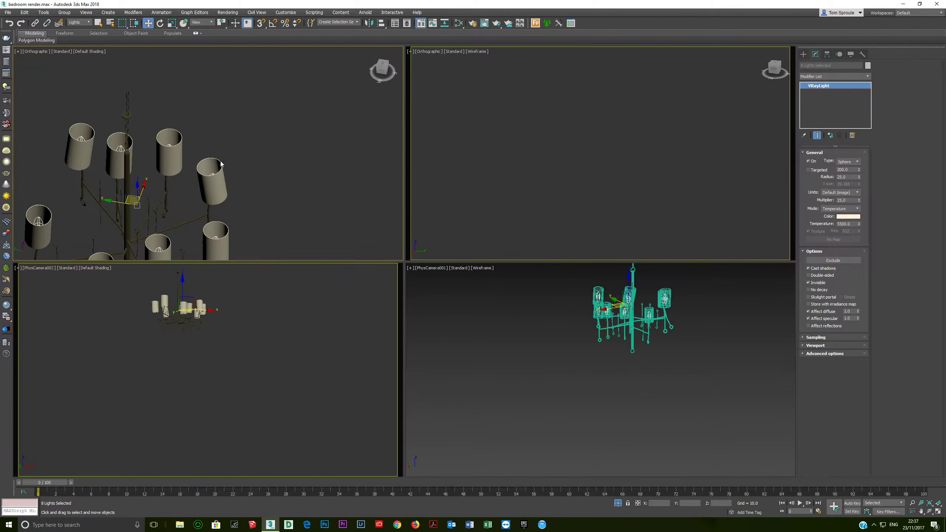
pyautogui.click(225, 160)
pyautogui.scroll(3, 131, 213)
pyautogui.click(107, 246)
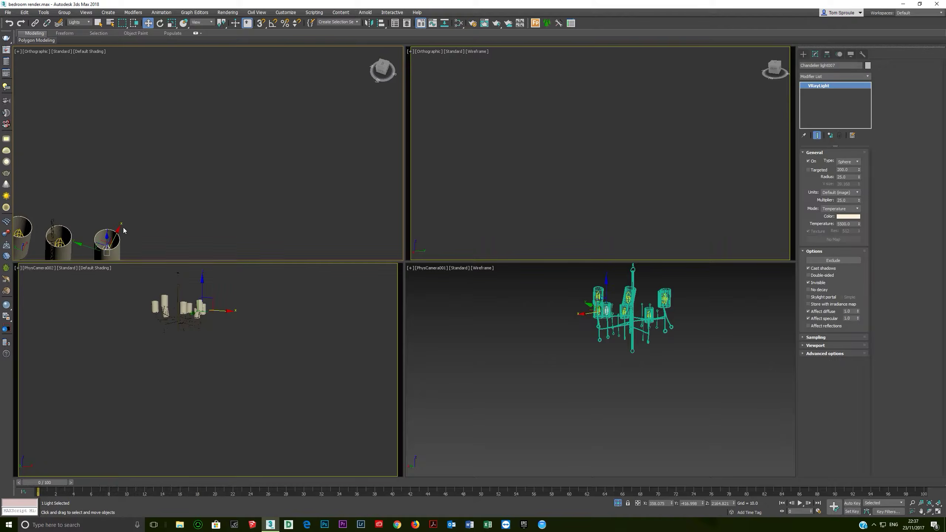
pyautogui.scroll(5, 210, 125)
pyautogui.press('t')
pyautogui.press('z')
pyautogui.scroll(-5, 178, 160)
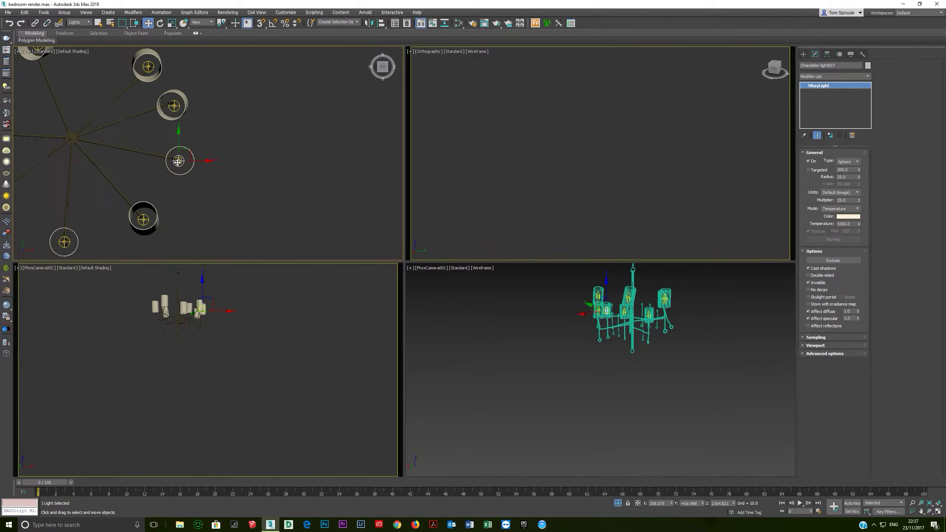
# Select the light in a neighbouring tilted shade, rotate it towards the shade's tilt and toggle angle snap.
pyautogui.scroll(2, 177, 160)
pyautogui.click(220, 142)
pyautogui.scroll(5, 223, 136)
pyautogui.press('e')
pyautogui.moveTo(230, 156)
pyautogui.mouseDown()
pyautogui.moveTo(201, 134)
pyautogui.moveTo(225, 154)
pyautogui.moveTo(215, 153)
pyautogui.mouseUp()
pyautogui.keyDown('alt'); pyautogui.moveTo(214, 153); pyautogui.dragTo(243, 157, button='middle'); pyautogui.keyUp('alt')
pyautogui.click(242, 157)
pyautogui.press('r')
pyautogui.press('a')
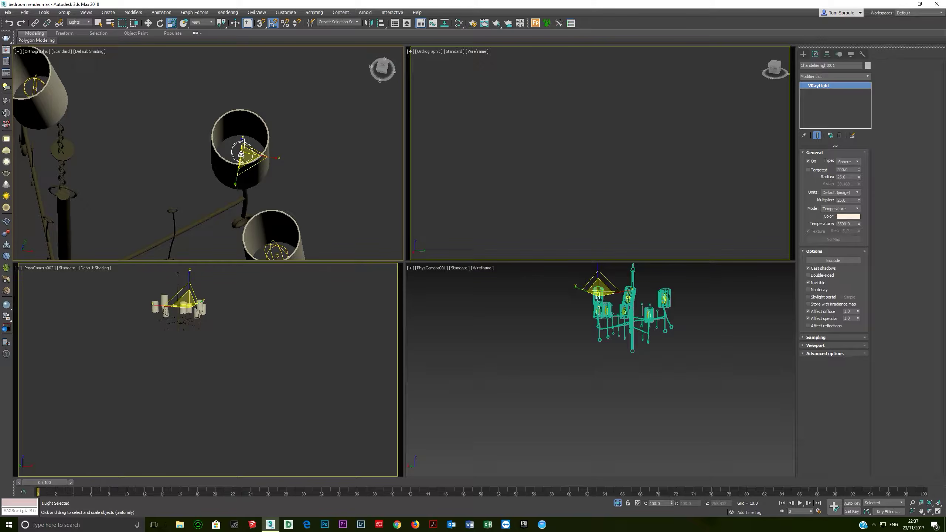
# Refine the same light's rotation on its local axes so that it lines up with the tilted shade.
pyautogui.press('t')
pyautogui.scroll(-4, 224, 158)
pyautogui.press('w')
pyautogui.press('e')
pyautogui.moveTo(211, 147); pyautogui.dragTo(189, 146)
pyautogui.keyDown('alt'); pyautogui.moveTo(189, 146); pyautogui.dragTo(216, 150, button='middle'); pyautogui.keyUp('alt')
pyautogui.moveTo(216, 150); pyautogui.dragTo(218, 151)
pyautogui.keyDown('alt'); pyautogui.moveTo(217, 150); pyautogui.dragTo(231, 139, button='middle'); pyautogui.keyUp('alt')
pyautogui.scroll(-4, 237, 132)
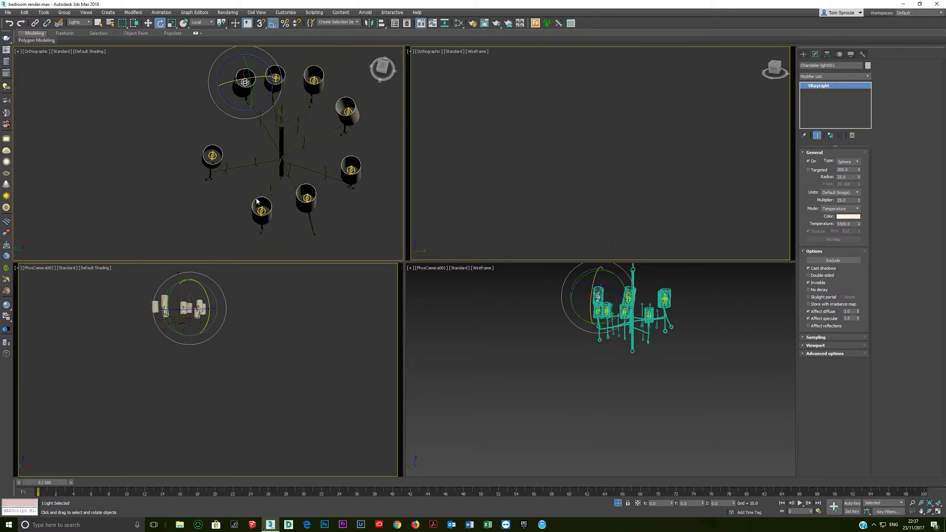
# Select the light in another tilted shade on the chandelier and rotate it locally to follow that shade's axis.
pyautogui.scroll(3, 239, 149)
pyautogui.click(224, 185)
pyautogui.keyDown('alt'); pyautogui.moveTo(223, 184); pyautogui.dragTo(140, 163, button='middle'); pyautogui.keyUp('alt')
pyautogui.click(125, 152)
pyautogui.scroll(6, 125, 153)
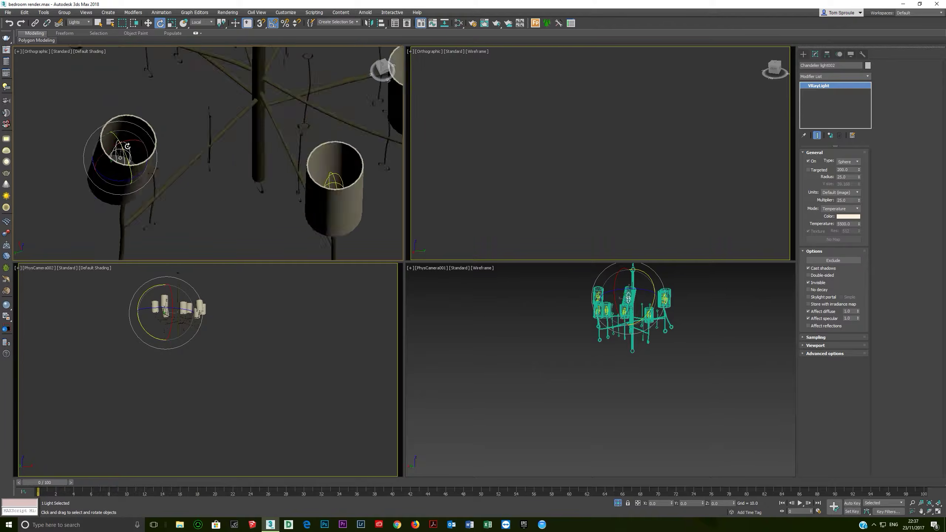
pyautogui.moveTo(118, 154); pyautogui.dragTo(107, 159)
pyautogui.keyDown('alt'); pyautogui.moveTo(145, 162); pyautogui.dragTo(106, 161, button='middle'); pyautogui.keyUp('alt')
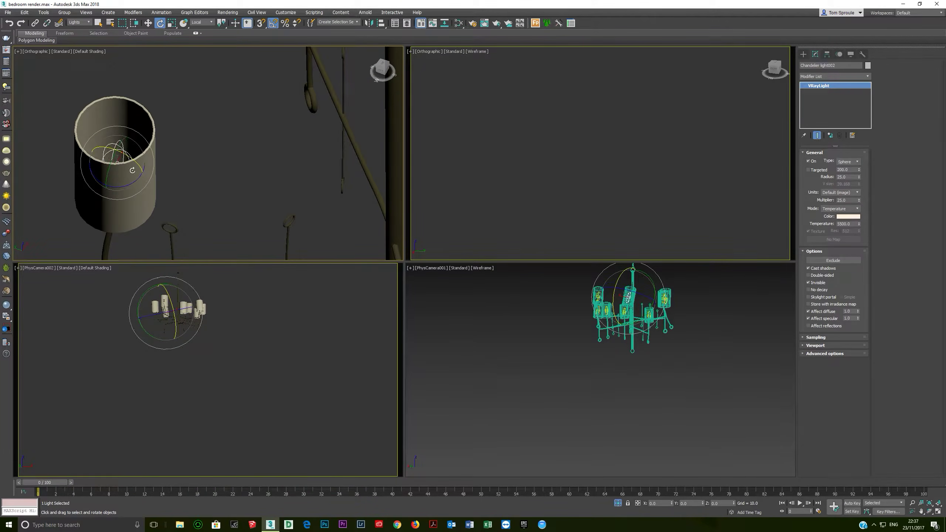
# Select the light in the next chandelier shade and align its rotation with the shade.
pyautogui.scroll(-5, 114, 153)
pyautogui.click(263, 216)
pyautogui.keyDown('alt'); pyautogui.moveTo(262, 216); pyautogui.dragTo(216, 224, button='middle'); pyautogui.keyUp('alt')
pyautogui.scroll(5, 236, 184)
pyautogui.click(238, 153)
pyautogui.keyDown('alt'); pyautogui.moveTo(236, 186); pyautogui.dragTo(264, 172, button='middle'); pyautogui.keyUp('alt')
pyautogui.scroll(-3, 198, 156)
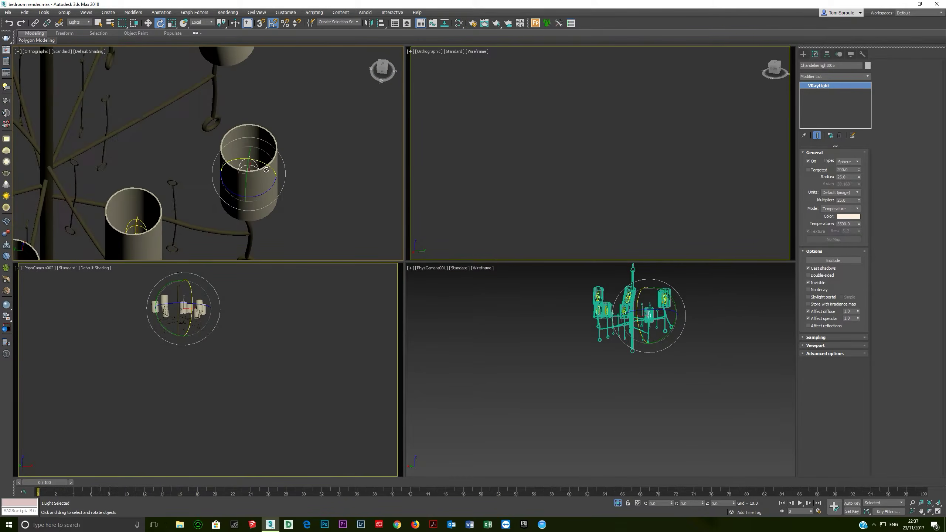
pyautogui.scroll(-4, 261, 175)
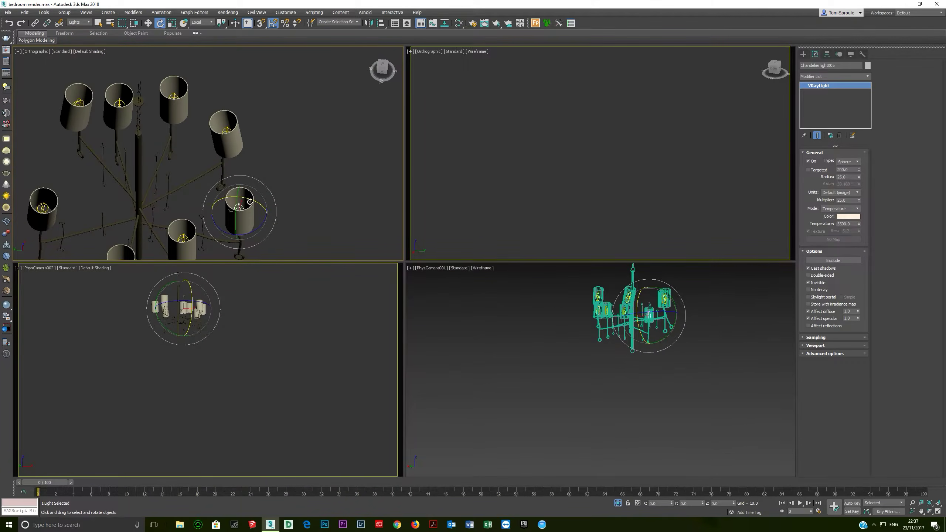
# Toggle angle snap and rotate one more chandelier light by about -5.6° on its local X axis to match its shade.
pyautogui.press('a')
pyautogui.scroll(5, 252, 201)
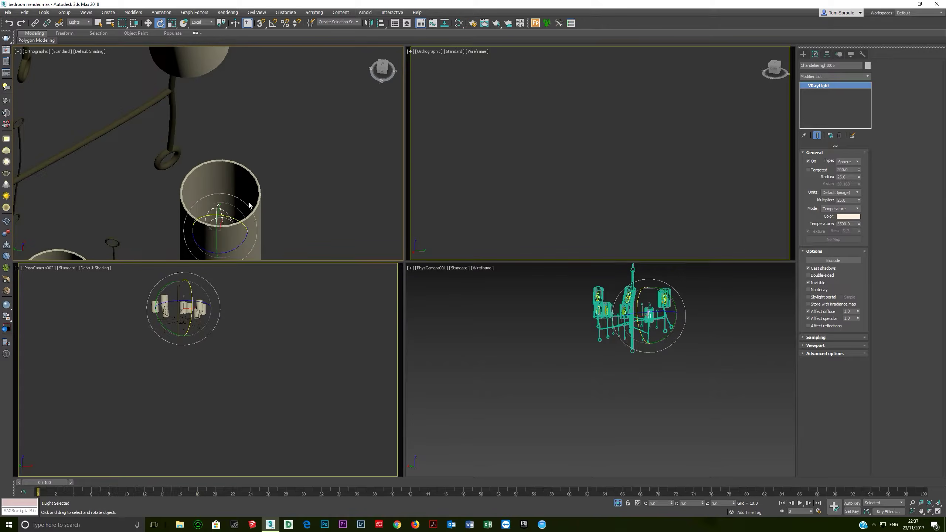
pyautogui.keyDown('alt'); pyautogui.moveTo(233, 218); pyautogui.dragTo(207, 135, button='middle'); pyautogui.keyUp('alt')
pyautogui.click(207, 123)
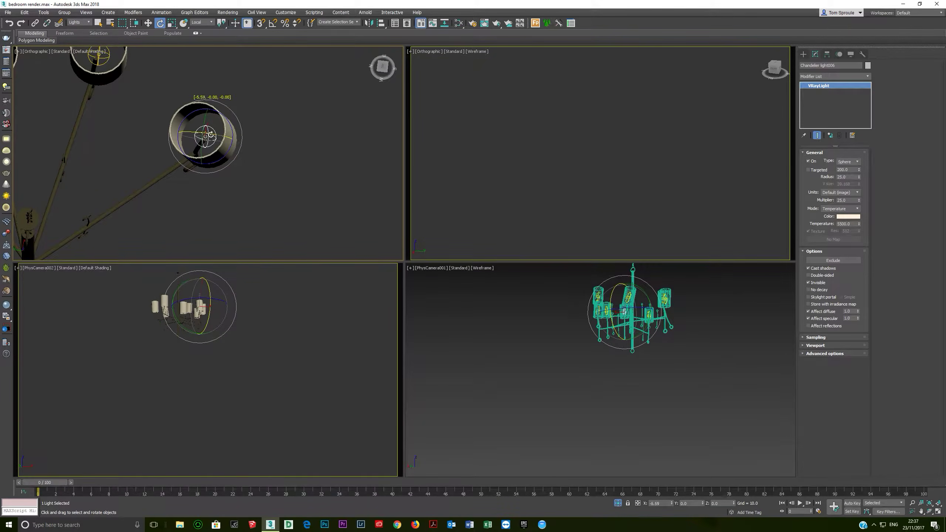
pyautogui.scroll(-5, 206, 135)
pyautogui.moveTo(206, 135); pyautogui.dragTo(261, 175, button='middle')
pyautogui.scroll(-3, 239, 168)
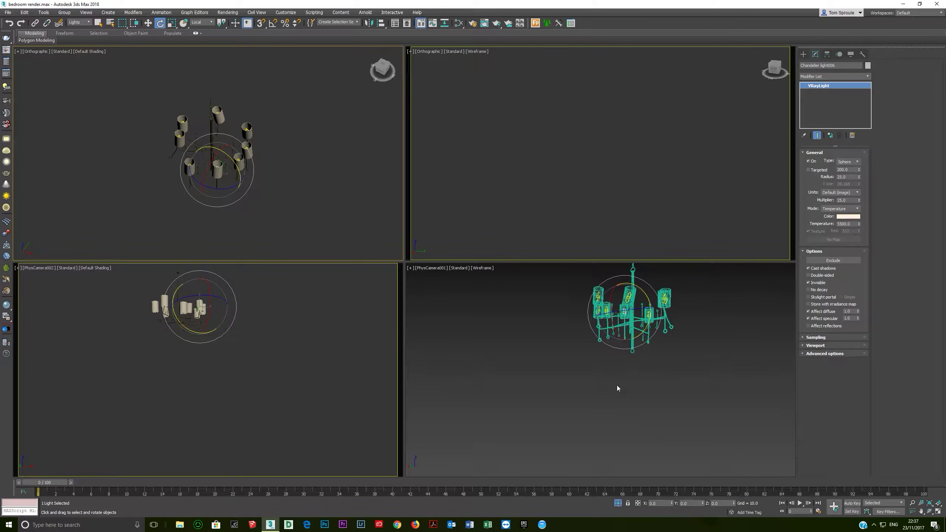
# End the chandelier isolation and render the marked chandelier region from PhysCamera001.
pyautogui.click(618, 503)
pyautogui.middleClick(553, 380)
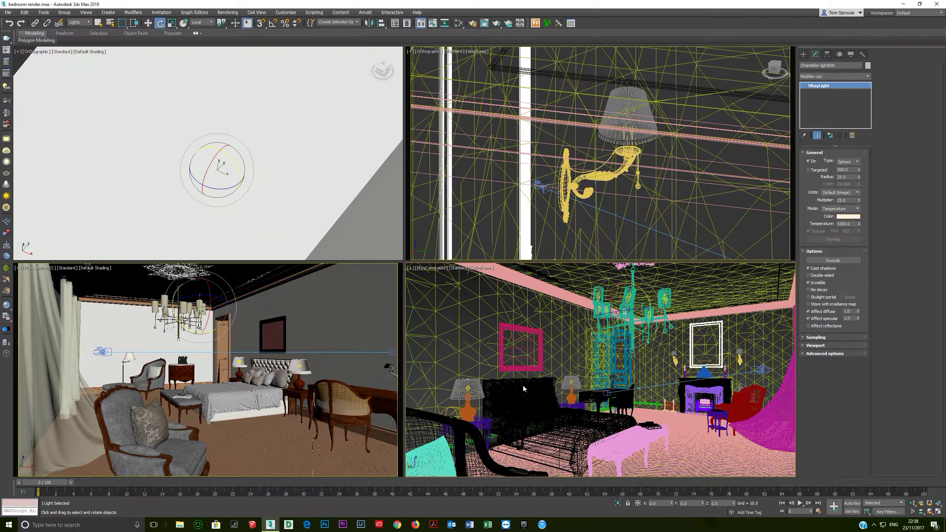
pyautogui.hotkey('shift', 'q')
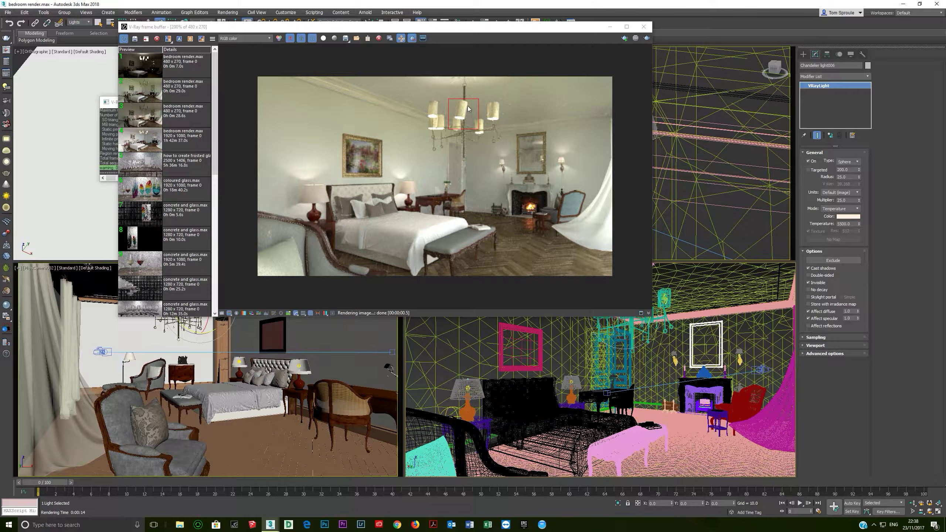
# Examine the chandelier shades up close in the render and check the light settings in the V-Ray Light Lister.
pyautogui.scroll(3, 463, 124)
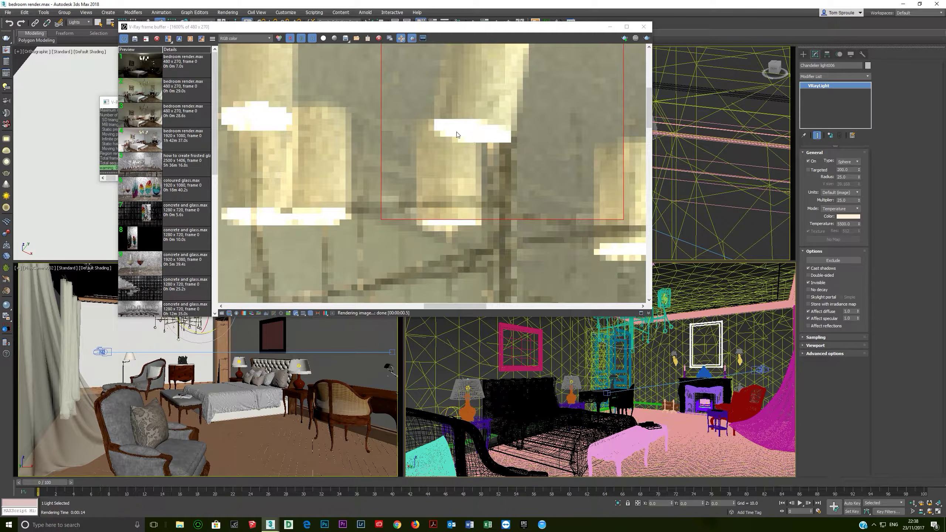
pyautogui.scroll(-4, 461, 127)
pyautogui.scroll(2, 446, 143)
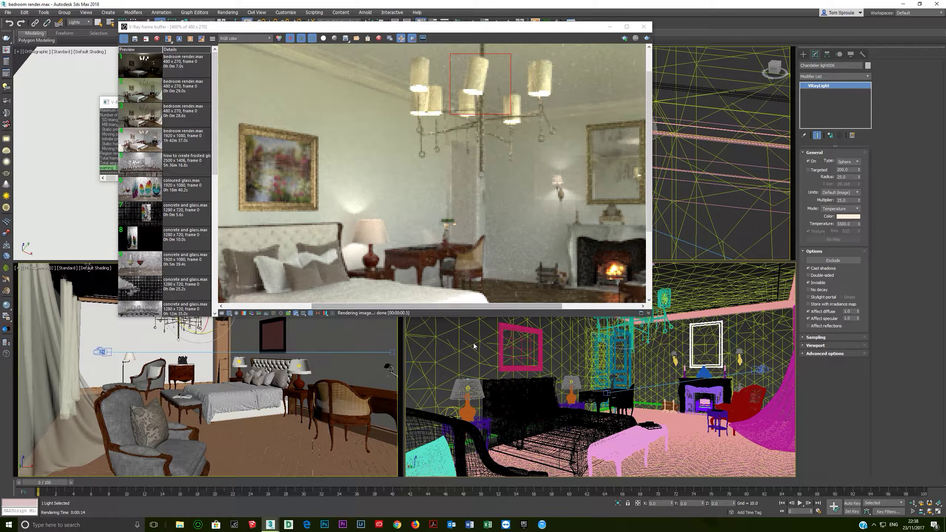
pyautogui.click(6, 86)
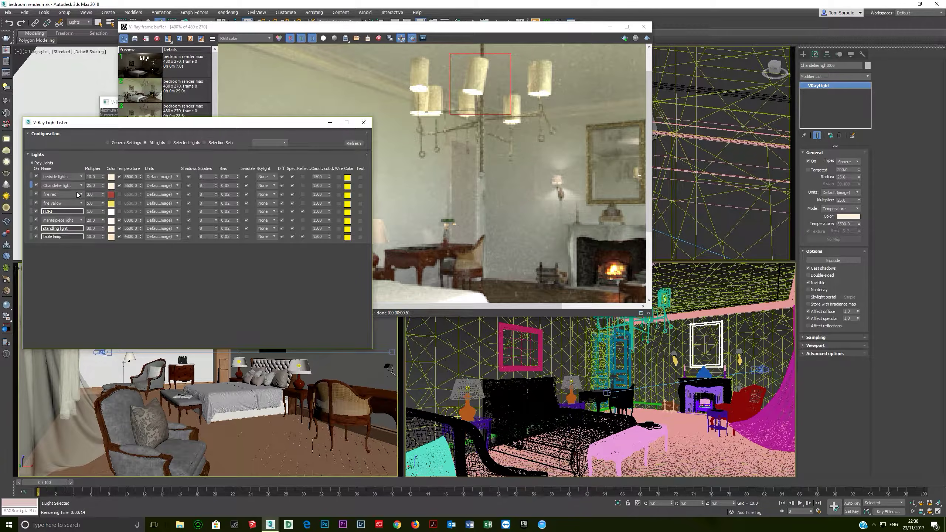
pyautogui.click(363, 122)
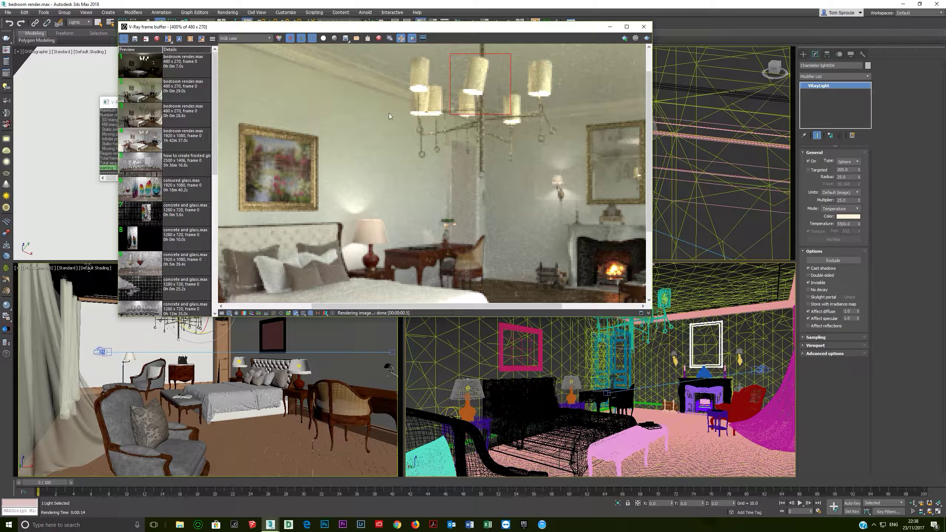
# Move the frame buffer aside, open the Slate Material Editor and locate the Satin Plain Tannery material node of the lampshade.
pyautogui.moveTo(421, 29); pyautogui.dragTo(425, 79)
pyautogui.click(458, 23)
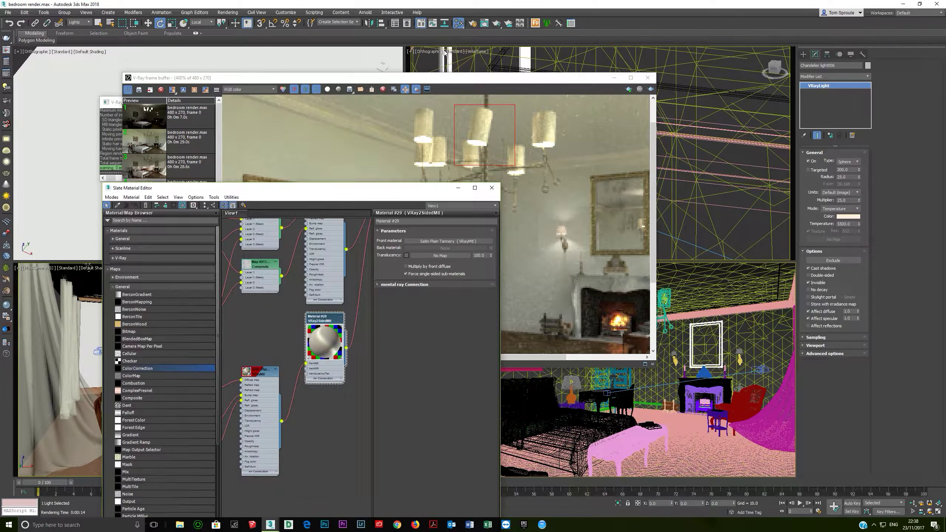
pyautogui.scroll(-3, 345, 321)
pyautogui.moveTo(344, 320); pyautogui.dragTo(310, 261, button='middle')
pyautogui.scroll(2, 319, 301)
pyautogui.moveTo(242, 317); pyautogui.dragTo(280, 303, button='middle')
pyautogui.scroll(3, 278, 293)
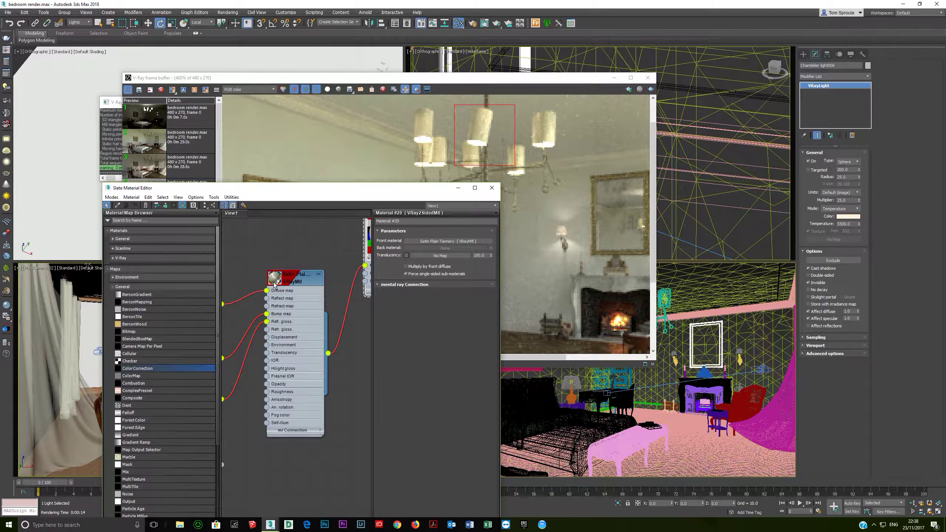
pyautogui.scroll(-2, 277, 286)
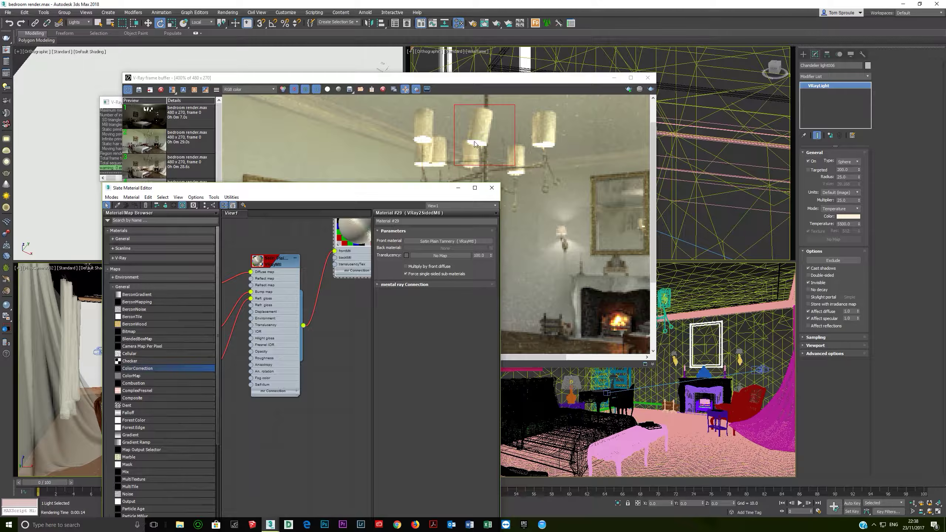
# Change the Satin Plain Tannery material to a VRayOverrideMtl, keeping the old material as a sub-material.
pyautogui.rightClick(270, 268)
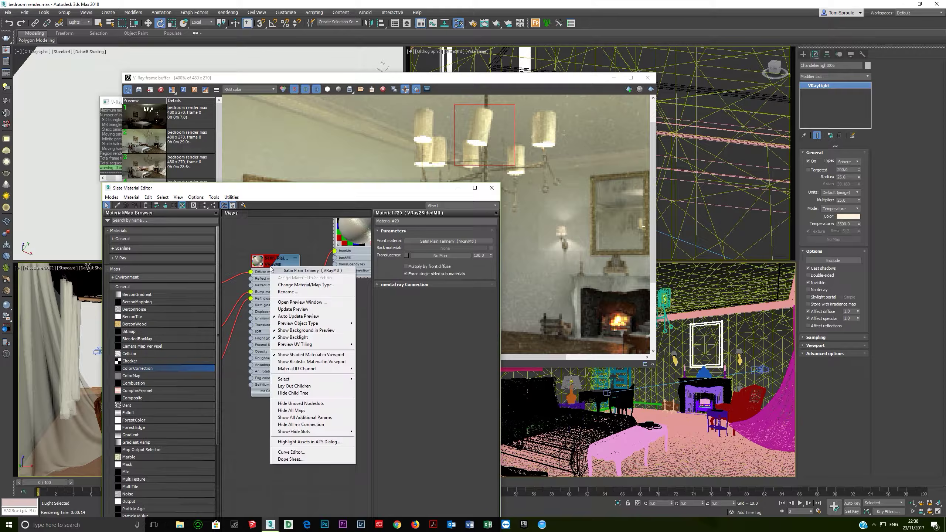
pyautogui.click(300, 286)
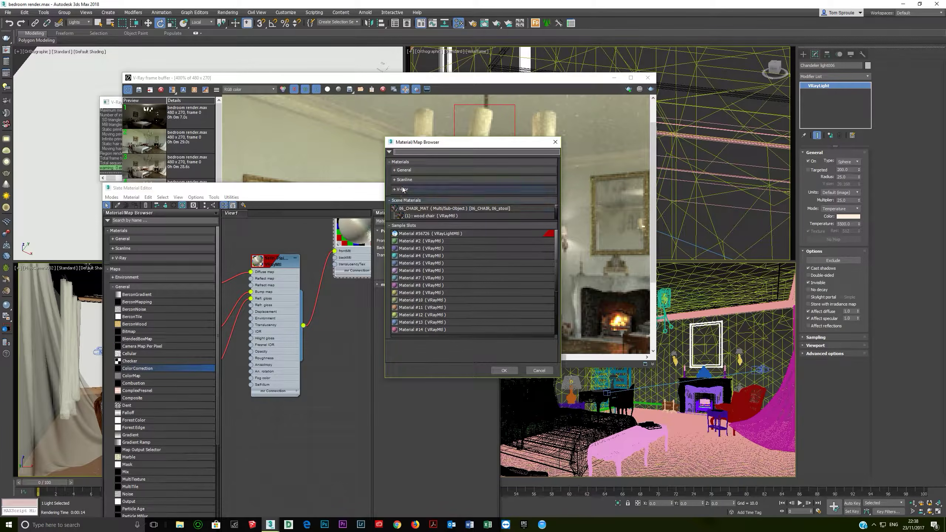
pyautogui.click(403, 189)
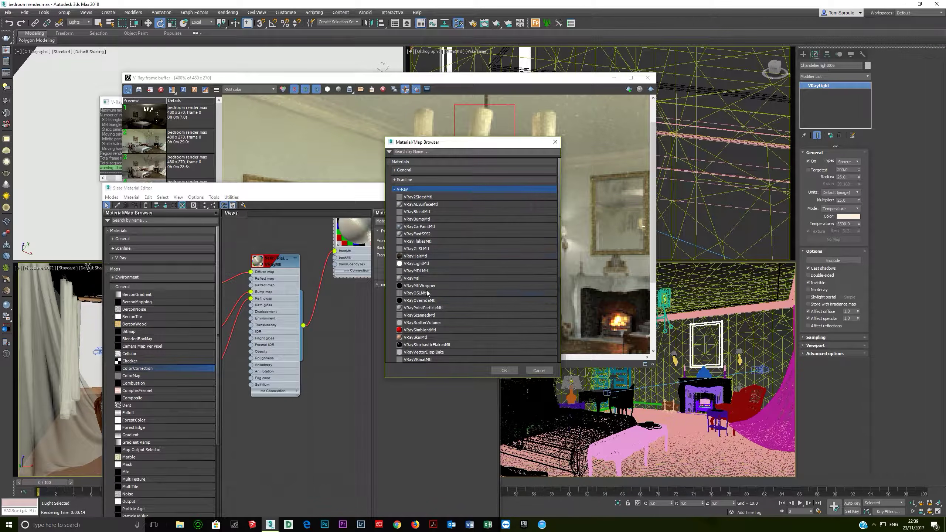
pyautogui.doubleClick(427, 300)
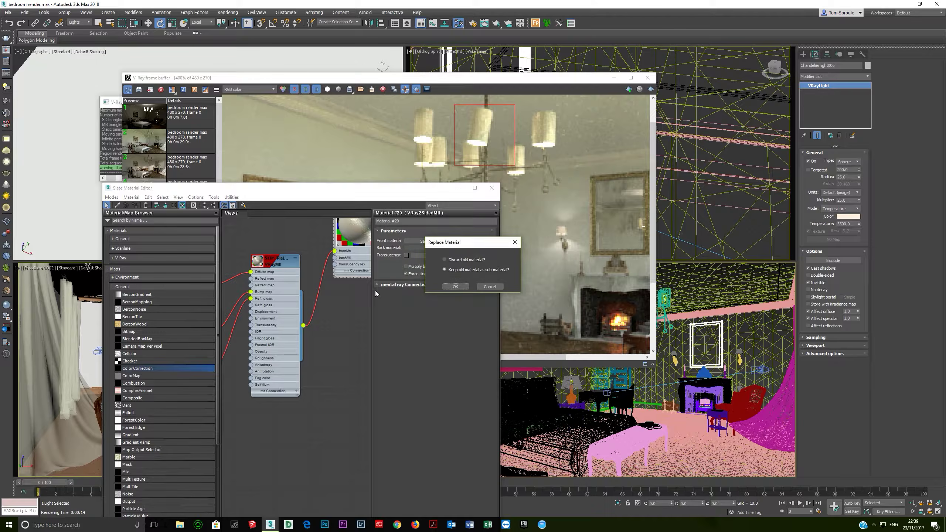
pyautogui.click(453, 286)
pyautogui.scroll(-1, 320, 278)
pyautogui.moveTo(319, 277); pyautogui.dragTo(357, 266, button='middle')
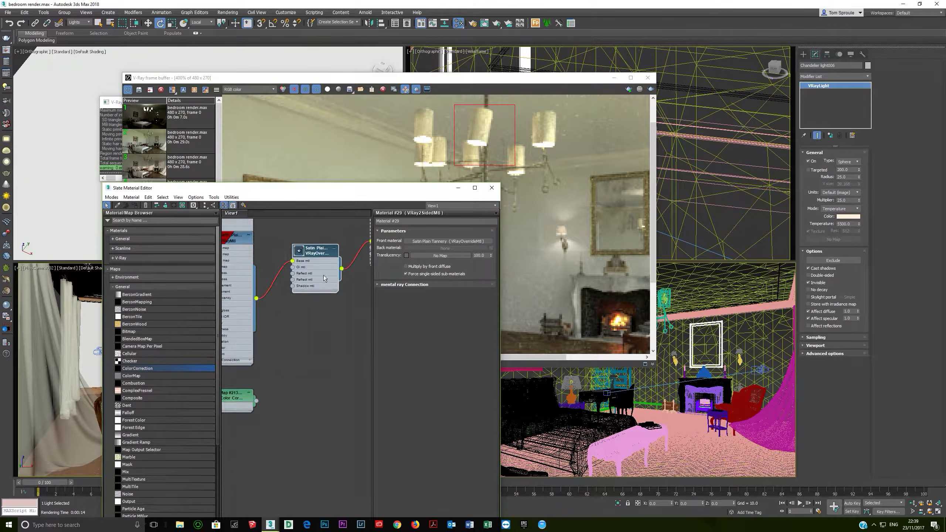
# Add a new VRayMtl, connect it to the override material's GI slot and re-render the chandelier region.
pyautogui.click(133, 285)
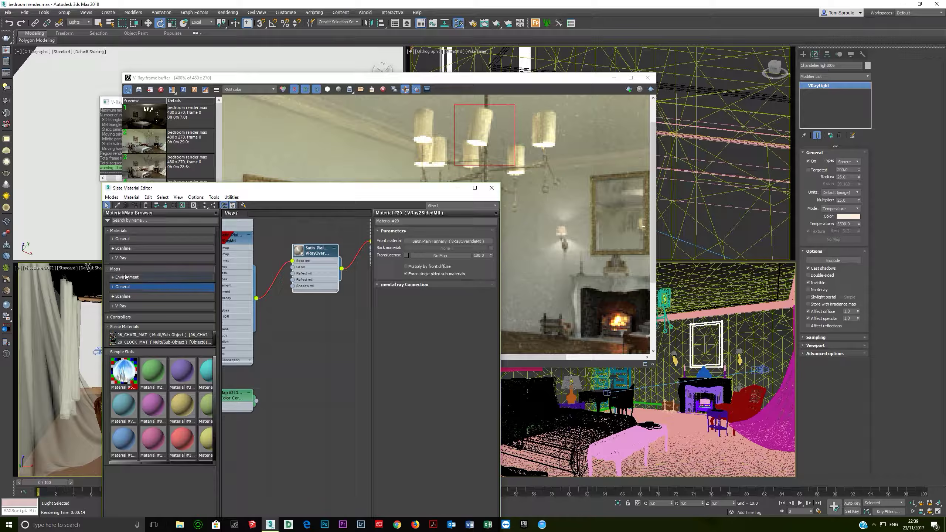
pyautogui.click(120, 258)
pyautogui.doubleClick(130, 346)
pyautogui.moveTo(319, 289); pyautogui.dragTo(363, 311, button='middle')
pyautogui.scroll(-1, 362, 311)
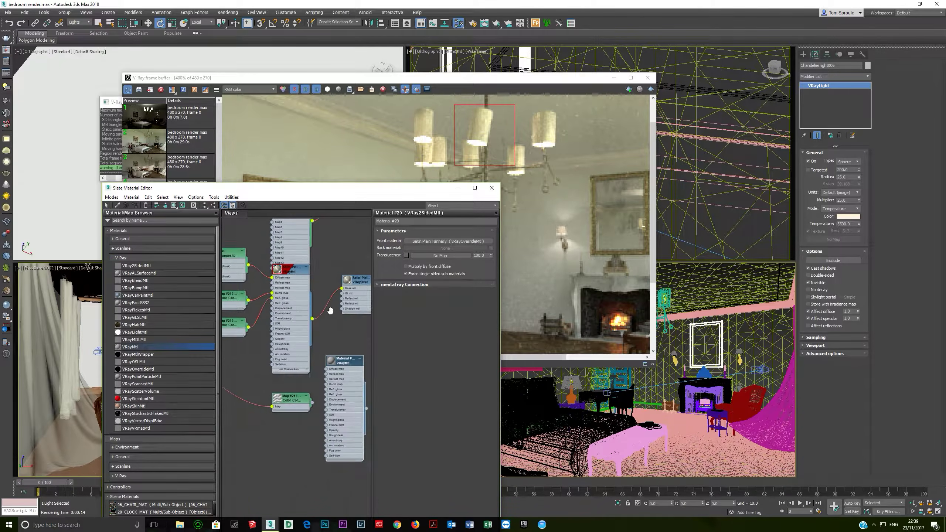
pyautogui.moveTo(334, 403); pyautogui.dragTo(342, 299)
pyautogui.moveTo(334, 370); pyautogui.dragTo(328, 391)
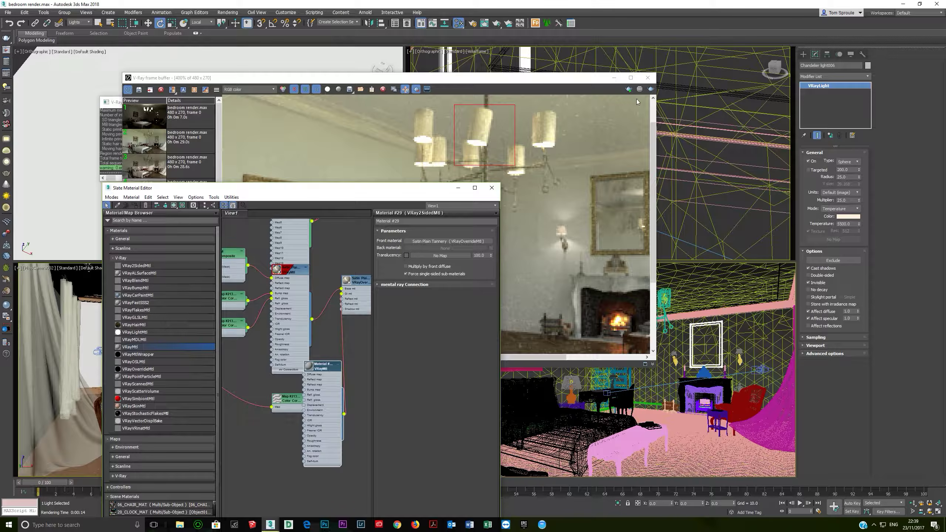
pyautogui.click(650, 89)
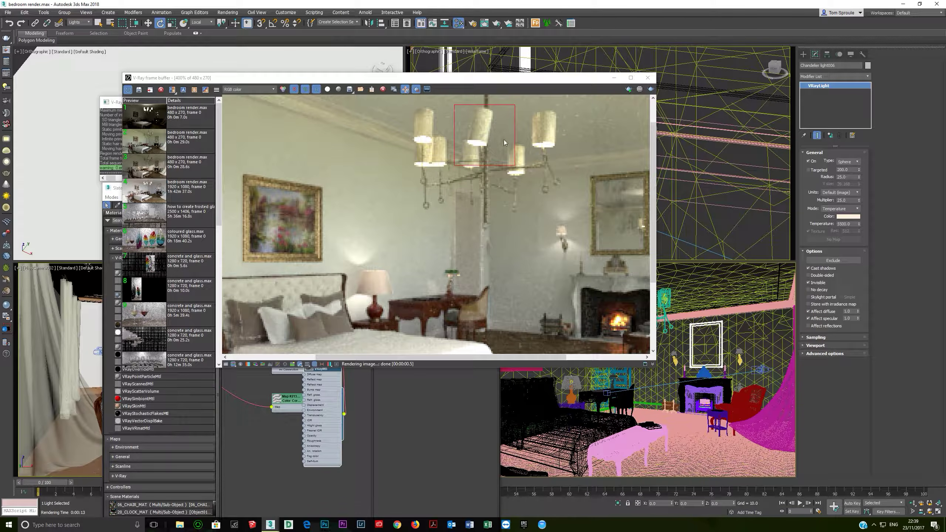
# Set the GI VRayMtl's diffuse colour by sampling the Falloff map node in the Slate view, and re-render the chandelier region.
pyautogui.click(318, 410)
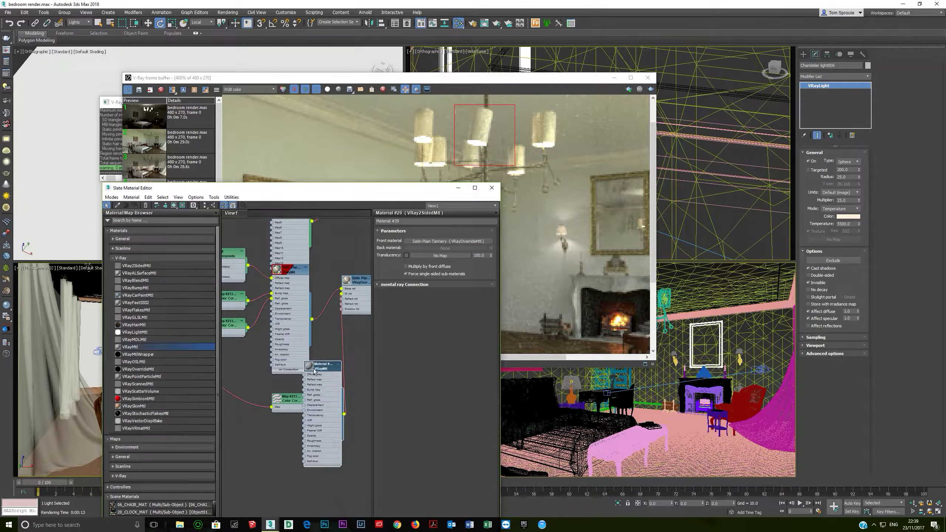
pyautogui.moveTo(329, 382); pyautogui.dragTo(309, 367, button='middle')
pyautogui.doubleClick(312, 369)
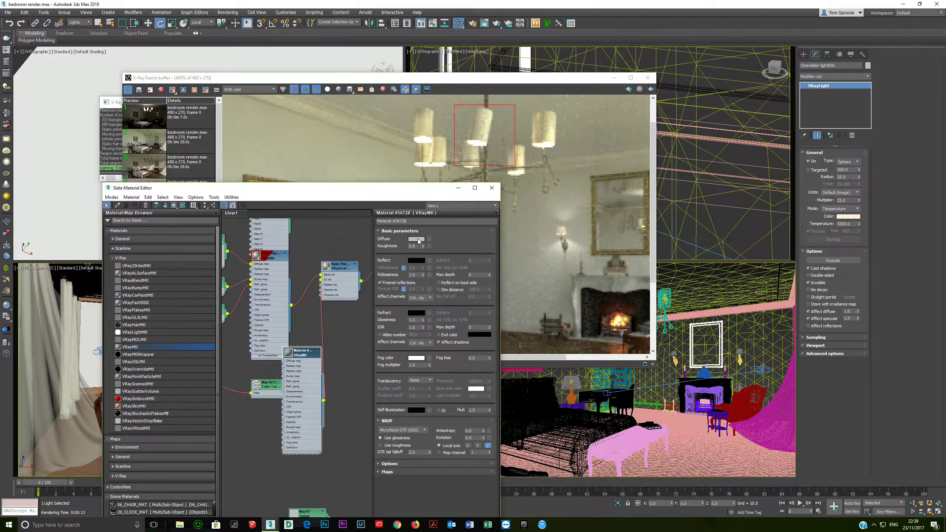
pyautogui.click(417, 240)
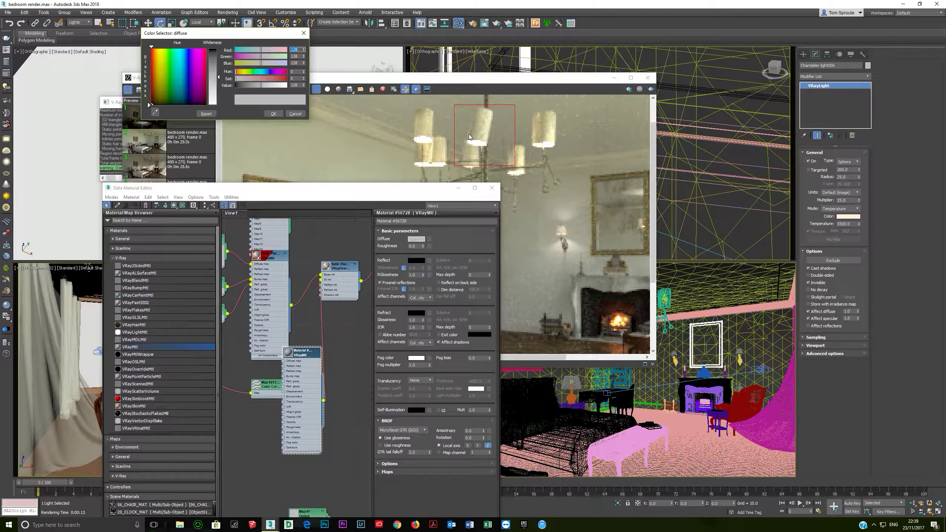
pyautogui.moveTo(228, 266); pyautogui.dragTo(165, 252, button='middle')
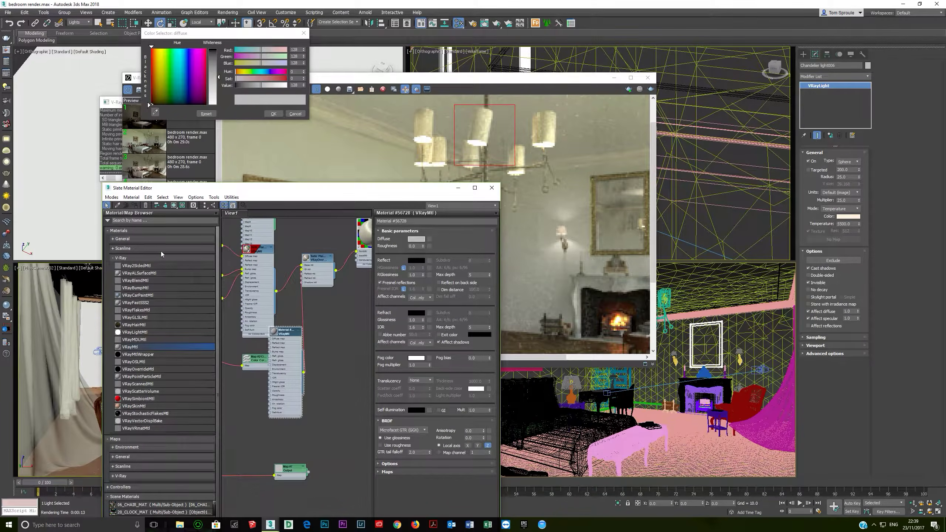
pyautogui.moveTo(234, 263); pyautogui.dragTo(337, 266, button='middle')
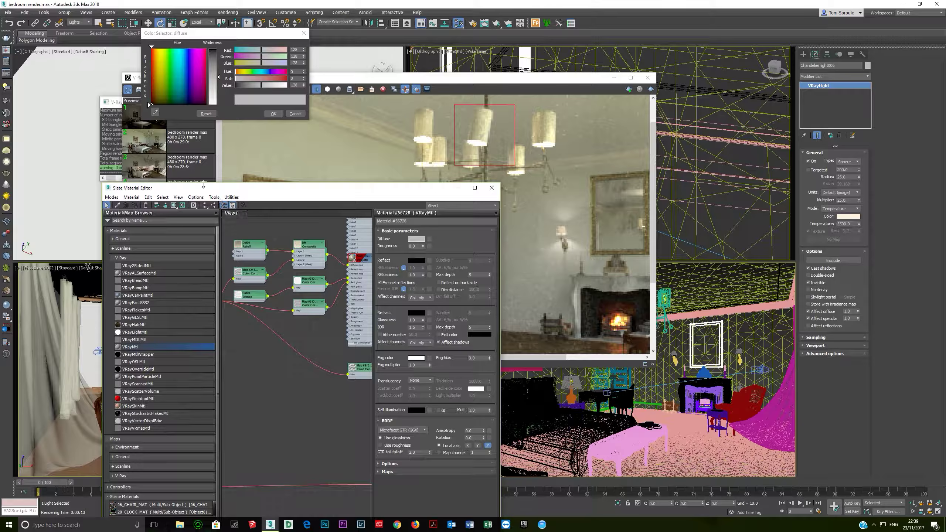
pyautogui.click(155, 112)
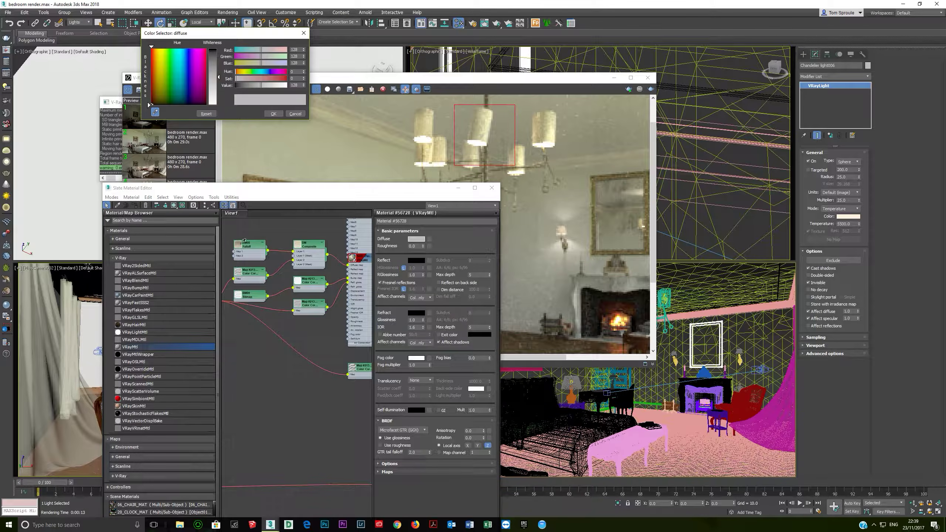
pyautogui.click(239, 243)
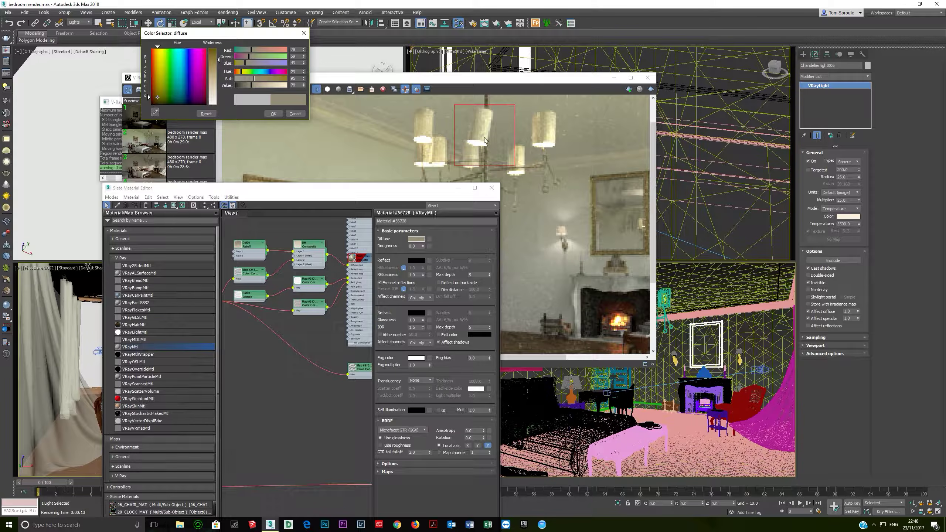
pyautogui.click(274, 114)
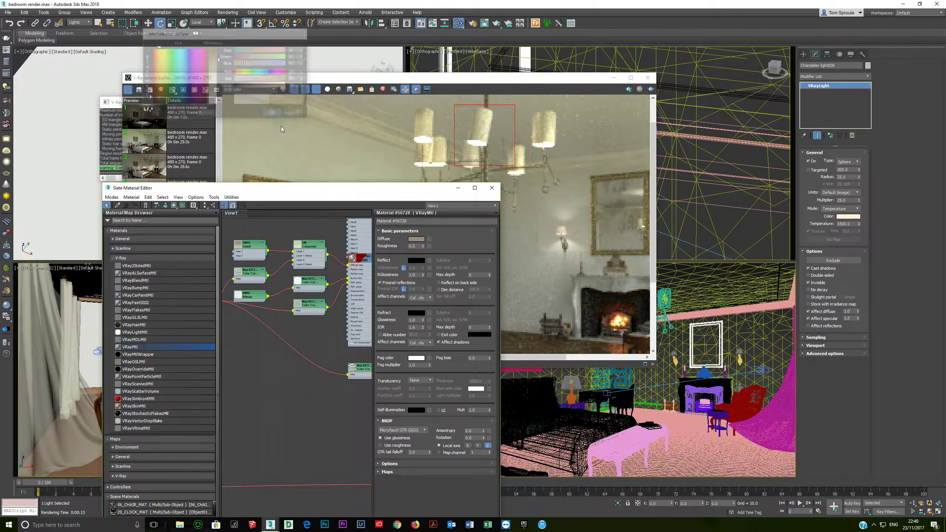
pyautogui.click(650, 89)
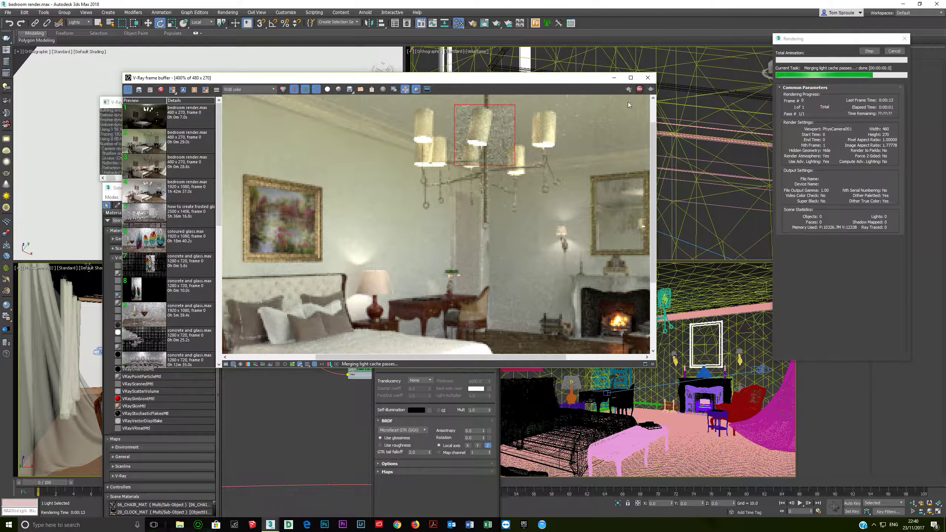
# Set the GI VRayMtl's diffuse colour to black and re-render the chandelier region.
pyautogui.click(351, 394)
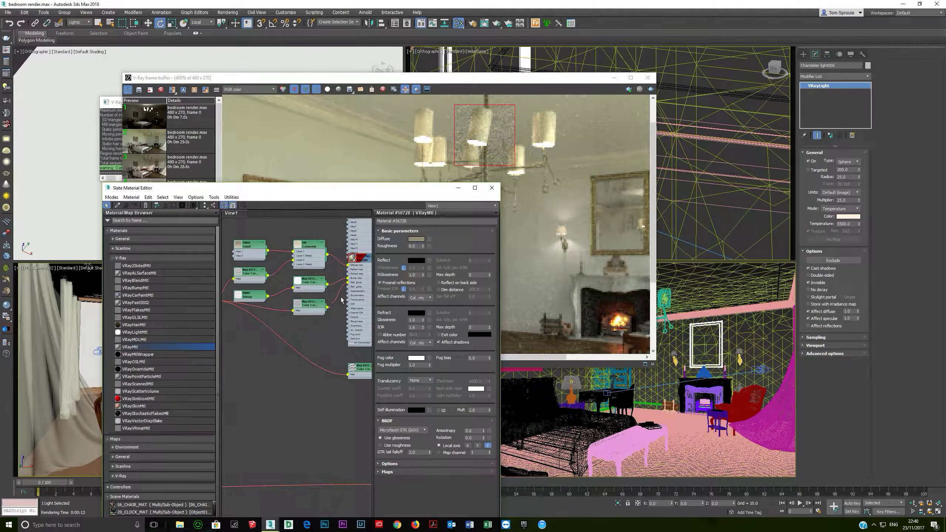
pyautogui.click(416, 238)
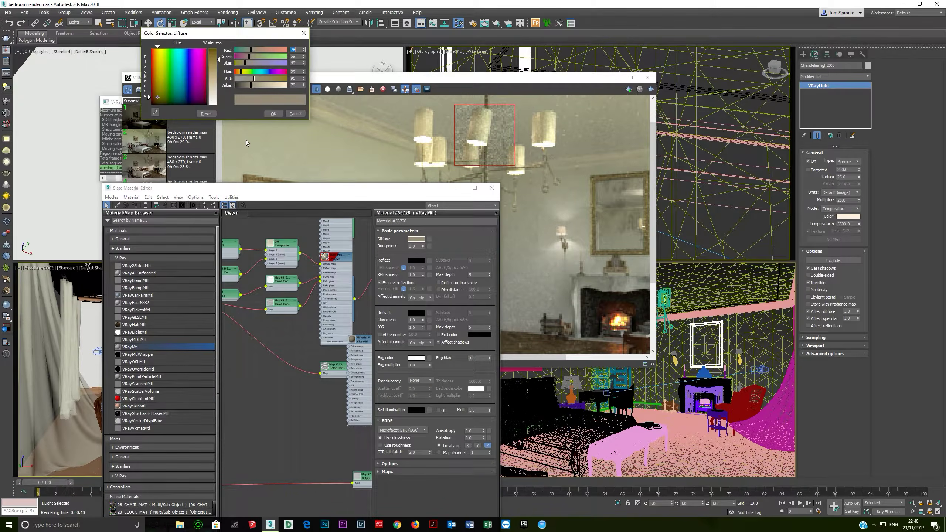
pyautogui.moveTo(249, 88); pyautogui.dragTo(236, 86)
pyautogui.click(274, 114)
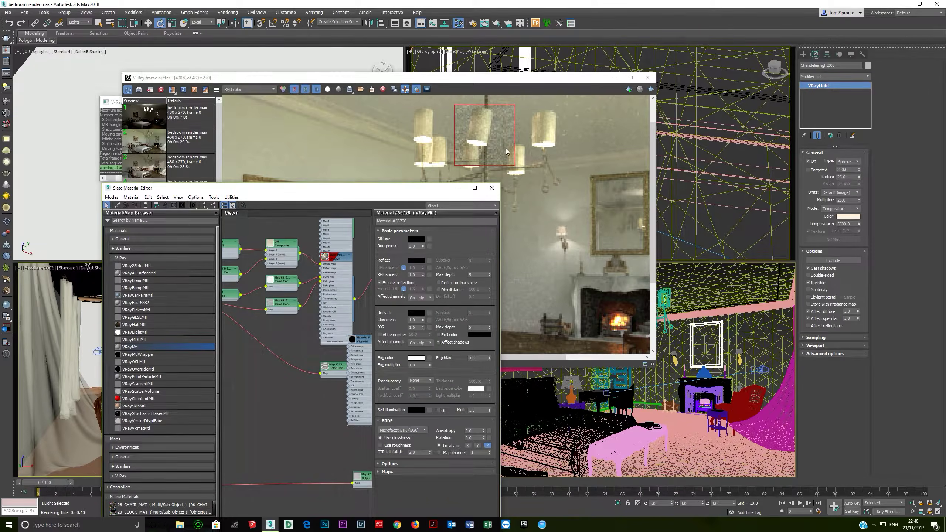
pyautogui.click(651, 89)
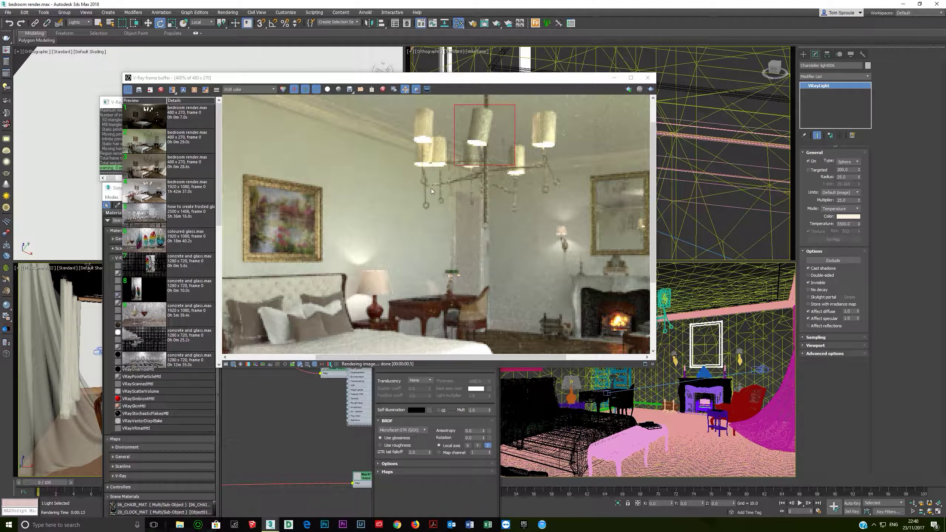
# Lower the chandelier lights' multiplier to 5 in the V-Ray Light Lister, test-rendering the region along the way.
pyautogui.click(4, 86)
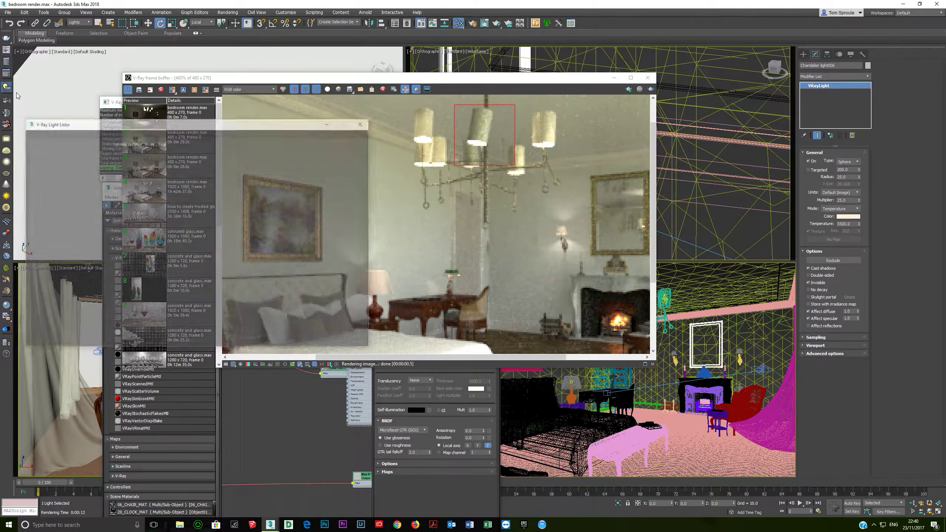
pyautogui.doubleClick(96, 184)
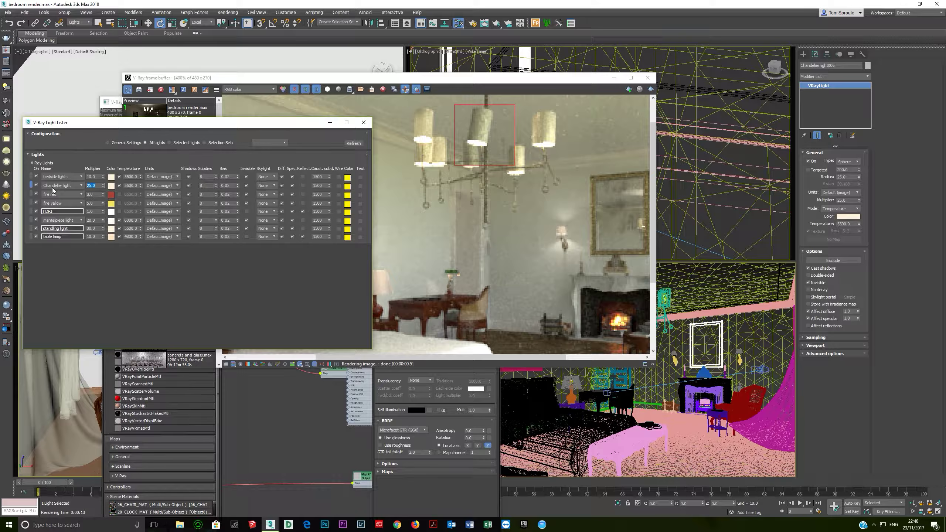
pyautogui.press('Return')
pyautogui.click(650, 89)
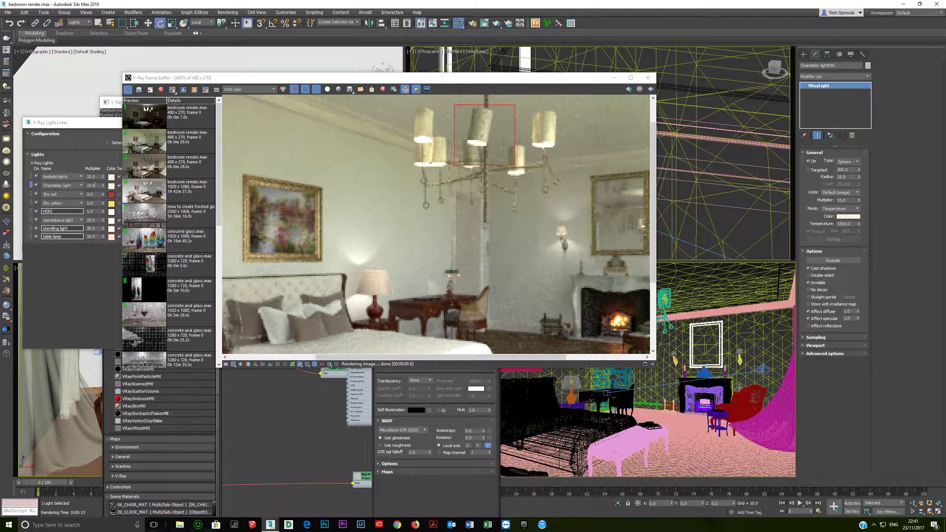
pyautogui.click(92, 185)
pyautogui.press('Return')
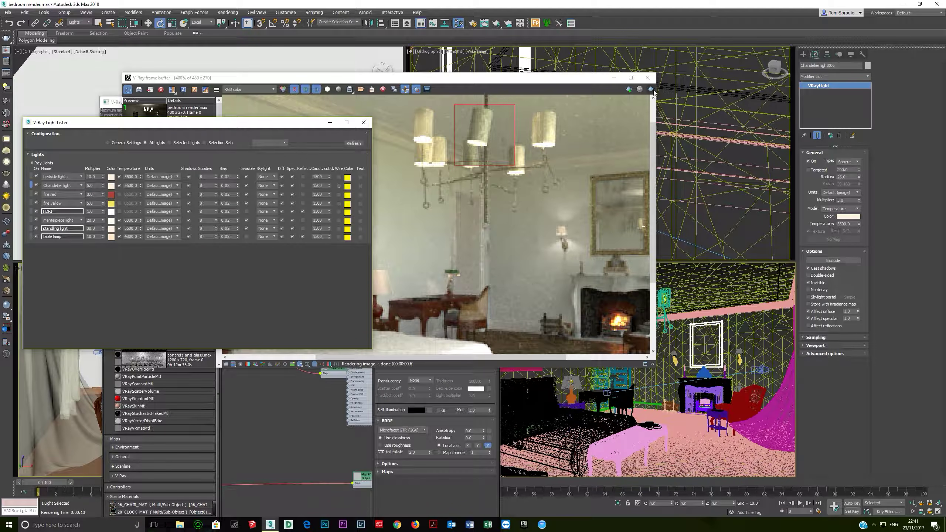
pyautogui.click(651, 90)
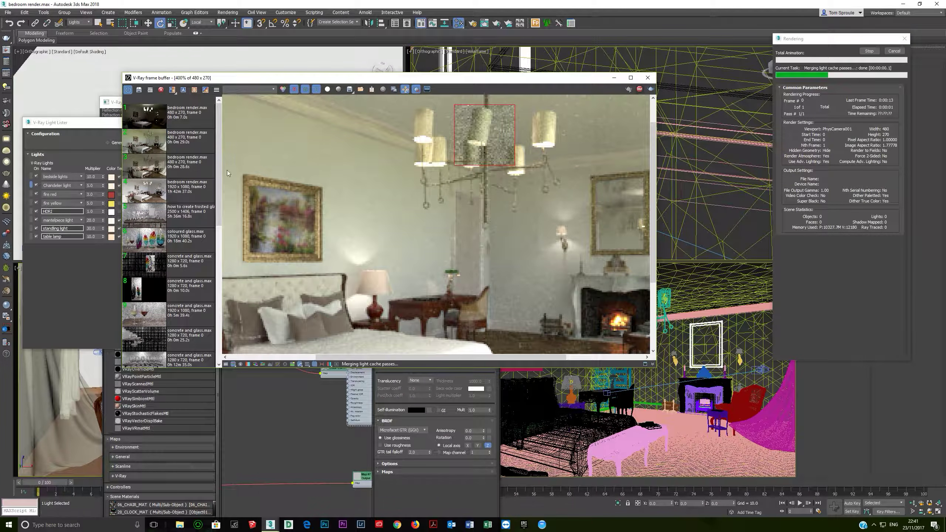
# Set the chandelier lights' multiplier to 10 and re-render the chandelier region.
pyautogui.click(93, 186)
pyautogui.write('10')
pyautogui.press('Return')
pyautogui.click(650, 89)
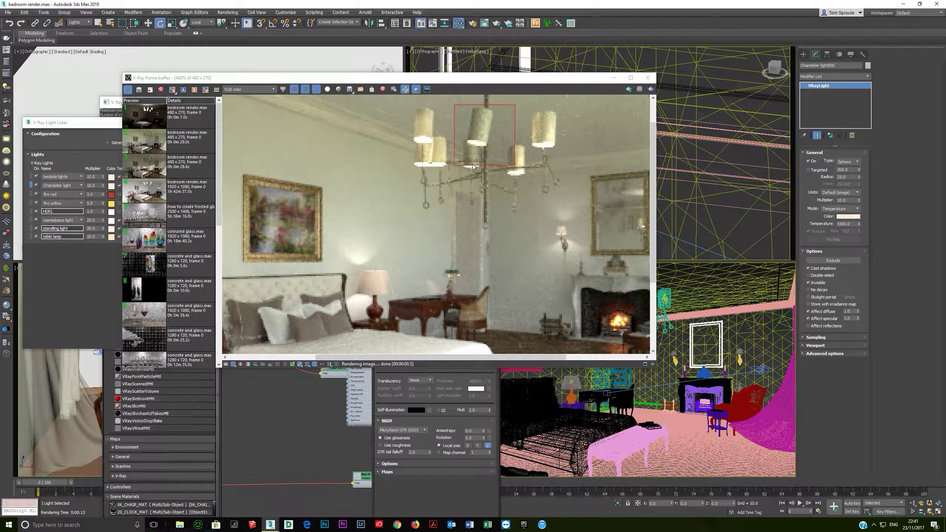
# Set the chandelier lights' multiplier to 8 in the V-Ray Light Lister and render the region again.
pyautogui.click(264, 389)
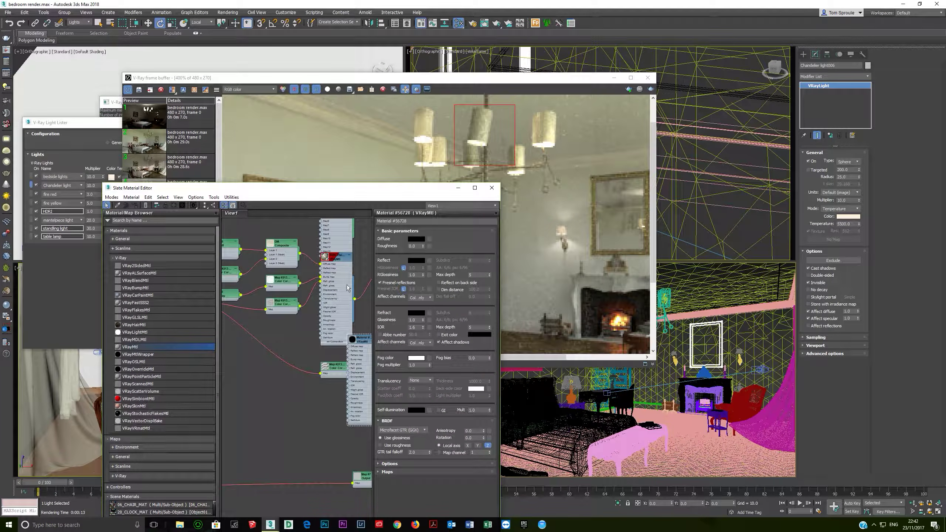
pyautogui.click(95, 125)
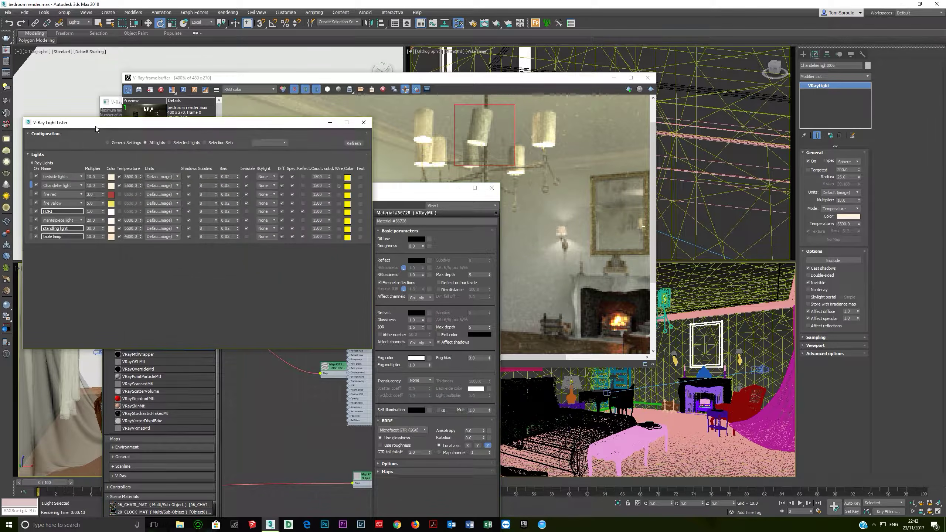
pyautogui.click(97, 185)
pyautogui.write('8')
pyautogui.press('Return')
pyautogui.hotkey('shift', 'q')
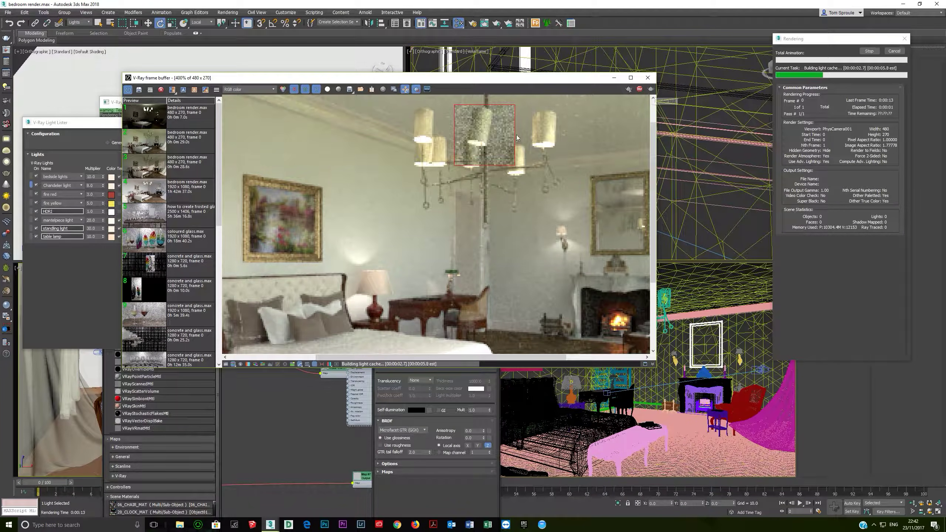
# Wire the original lampshade material directly into the two-sided material's front slot and move the override material node aside.
pyautogui.click(454, 373)
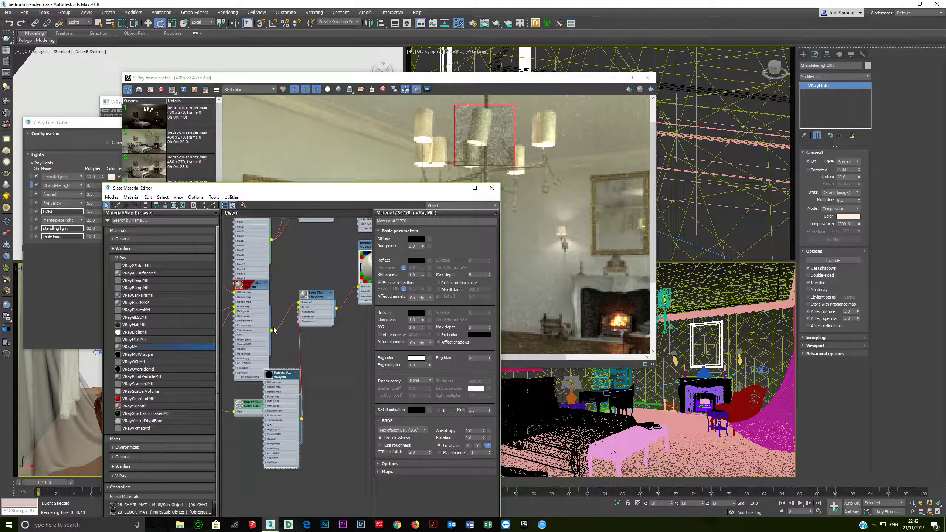
pyautogui.moveTo(271, 330); pyautogui.dragTo(359, 286)
pyautogui.moveTo(323, 320); pyautogui.dragTo(326, 378)
pyautogui.moveTo(319, 400); pyautogui.dragTo(319, 340, button='middle')
pyautogui.moveTo(283, 376); pyautogui.dragTo(318, 392)
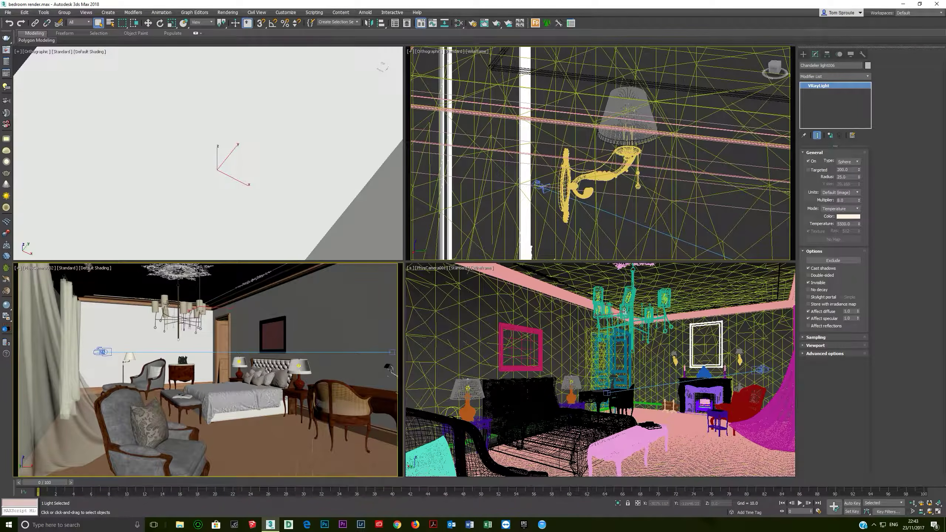
# Isolate the chandelier and show it in the Top view in place of the PhysCamera002 view.
pyautogui.click(624, 310)
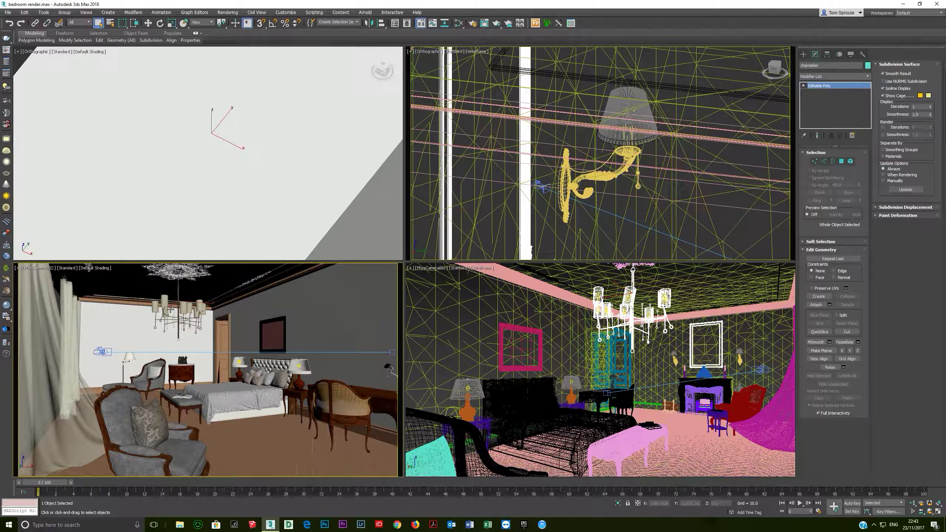
pyautogui.hotkey('alt', 'q')
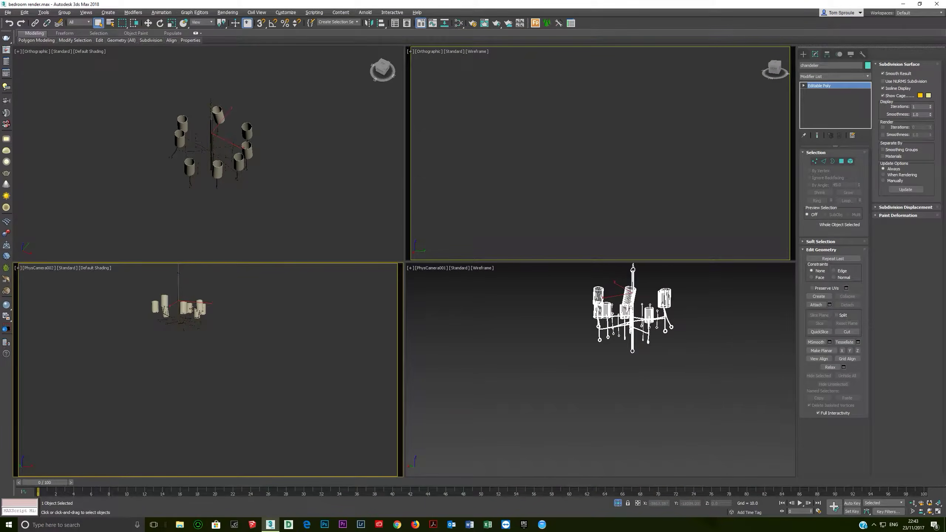
pyautogui.press('t')
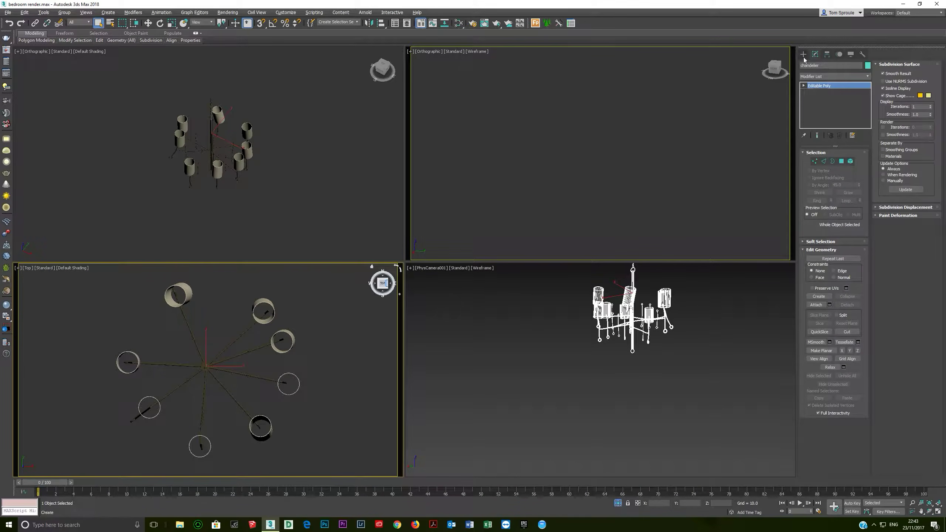
# Draw a disc-type V-Ray light with a radius of about 521 around the chandelier in the Top view.
pyautogui.click(803, 55)
pyautogui.click(819, 65)
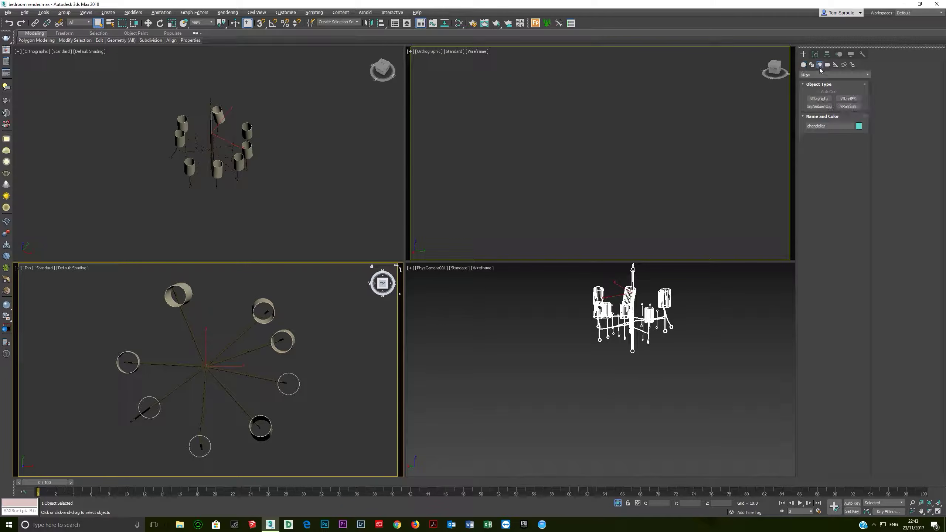
pyautogui.click(819, 99)
pyautogui.moveTo(131, 298); pyautogui.dragTo(298, 441)
pyautogui.click(844, 148)
pyautogui.click(843, 173)
# In the Front view, raise the disc light to just above the chandelier shades and rotate it with angle snap to point upwards.
pyautogui.scroll(-3, 309, 202)
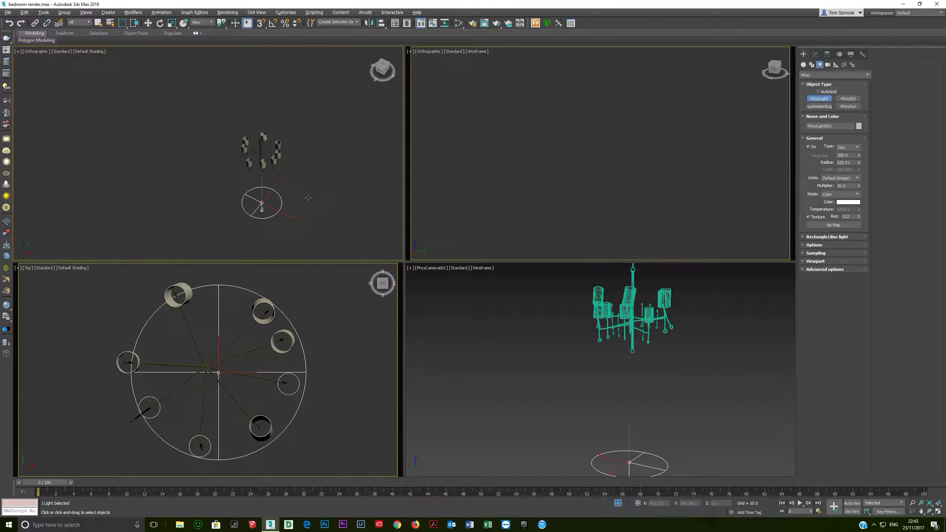
pyautogui.press('f')
pyautogui.scroll(-5, 298, 200)
pyautogui.press('w')
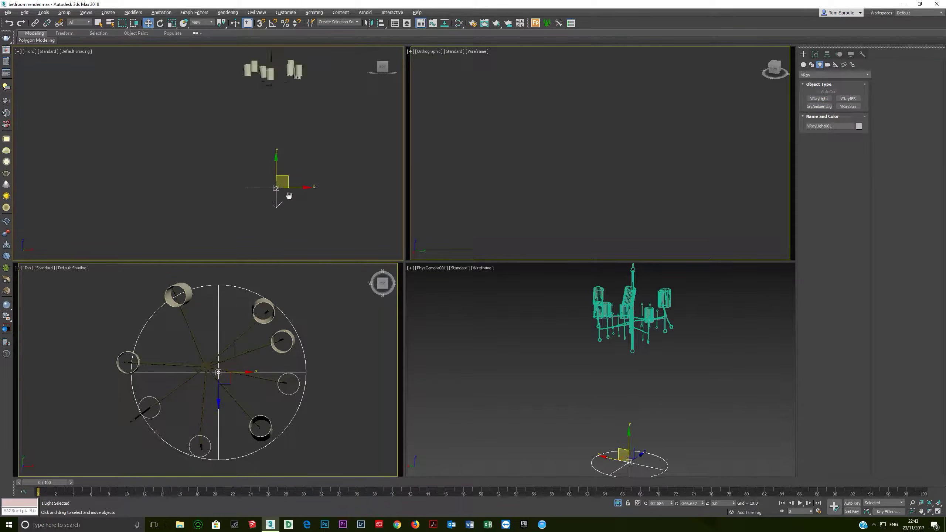
pyautogui.moveTo(283, 196); pyautogui.dragTo(253, 147)
pyautogui.scroll(8, 275, 125)
pyautogui.press('e')
pyautogui.press('a')
pyautogui.scroll(-4, 270, 150)
pyautogui.scroll(5, 270, 149)
pyautogui.press('w')
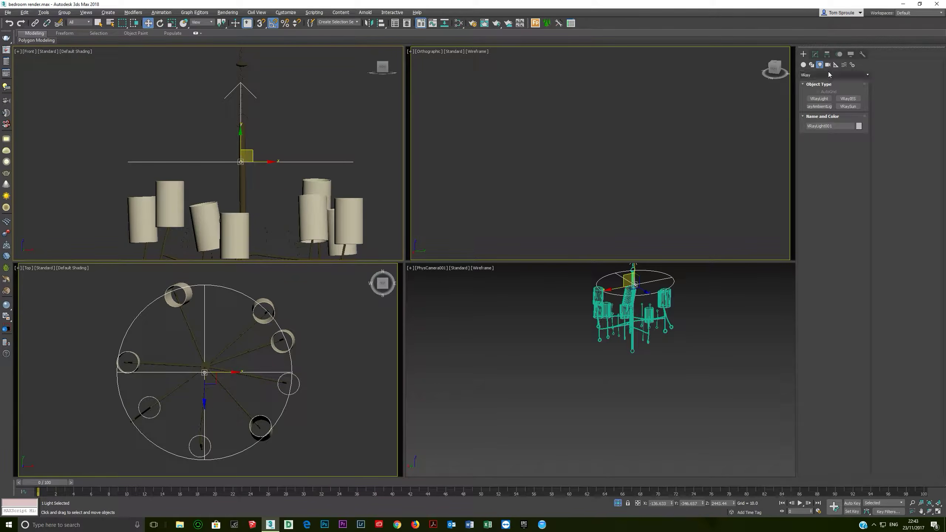
# Set the disc light's multiplier to 1 and its colour mode to Temperature with a value of 5000.
pyautogui.click(815, 54)
pyautogui.doubleClick(847, 170)
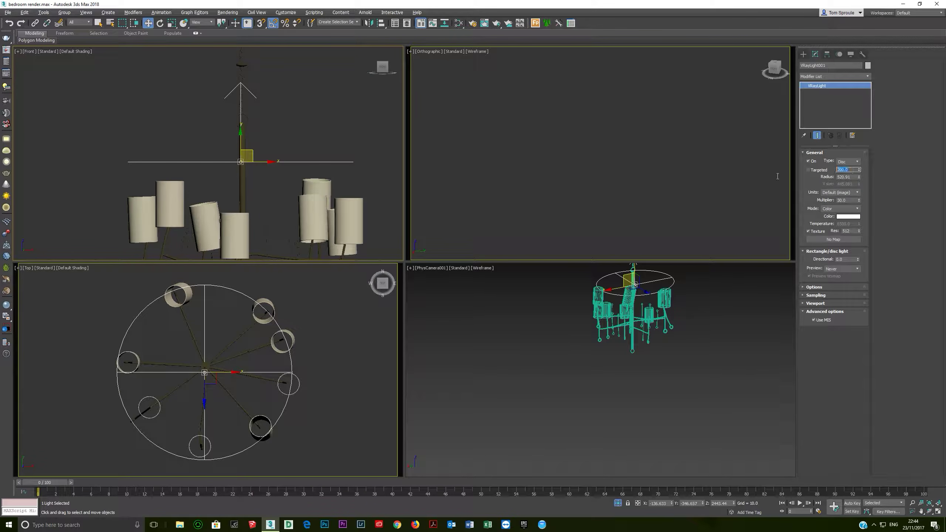
pyautogui.doubleClick(851, 201)
pyautogui.write('1')
pyautogui.press('Return')
pyautogui.click(838, 209)
pyautogui.click(847, 221)
pyautogui.doubleClick(847, 223)
pyautogui.write('5500')
pyautogui.press('Return')
pyautogui.write('5000')
pyautogui.press('Return')
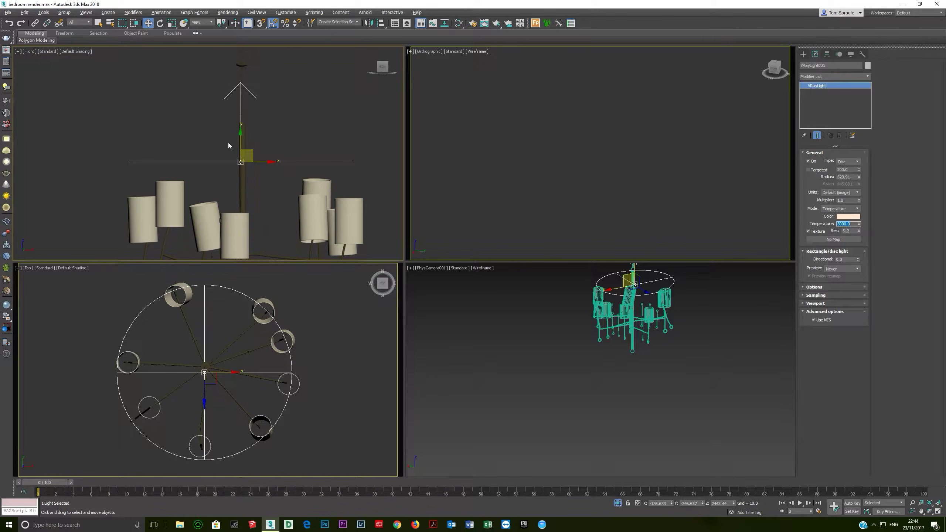
# Clone the disc light straight down to just below the chandelier shades as one independent copy.
pyautogui.keyDown('shift'); pyautogui.moveTo(240, 143); pyautogui.dragTo(241, 255); pyautogui.keyUp('shift')
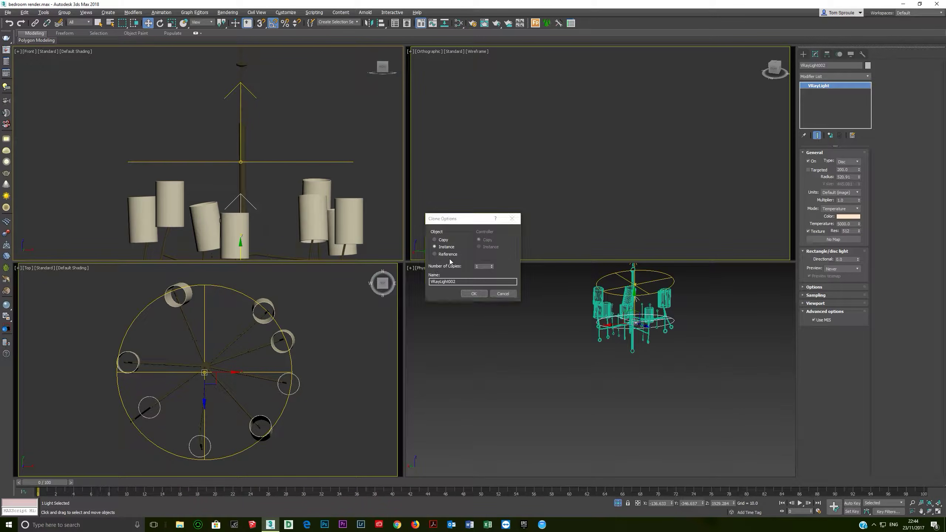
pyautogui.click(442, 240)
pyautogui.click(474, 293)
pyautogui.scroll(-3, 248, 138)
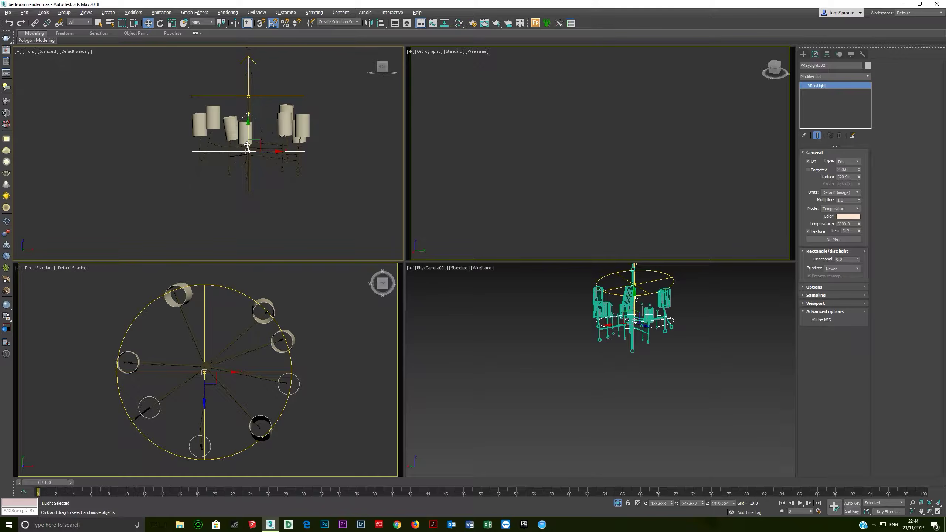
# In the Front view, lower the copied disc light to below the chandelier and rotate it to point downwards.
pyautogui.moveTo(249, 137); pyautogui.dragTo(310, 221)
pyautogui.press('e')
pyautogui.press('w')
pyautogui.moveTo(248, 194); pyautogui.dragTo(255, 177)
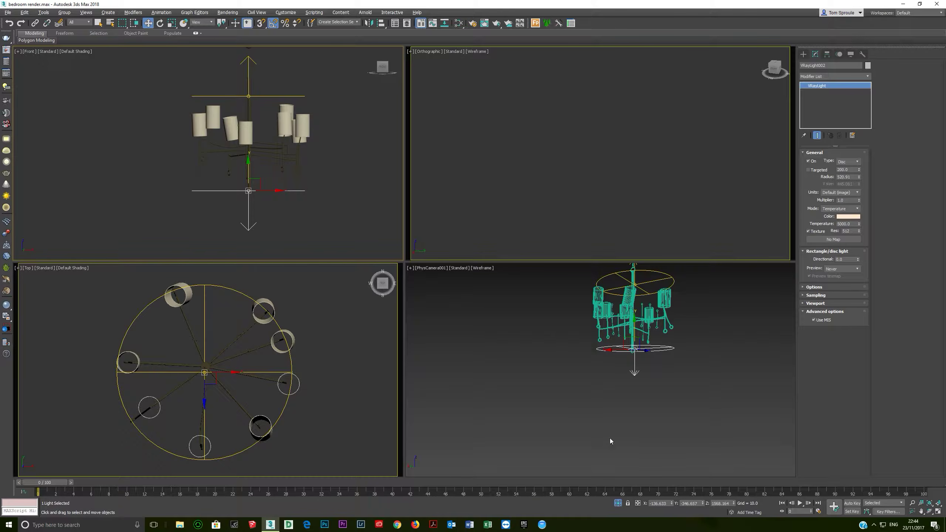
# End the chandelier's isolation and render the full bedroom through the camera view.
pyautogui.click(617, 502)
pyautogui.rightClick(576, 358)
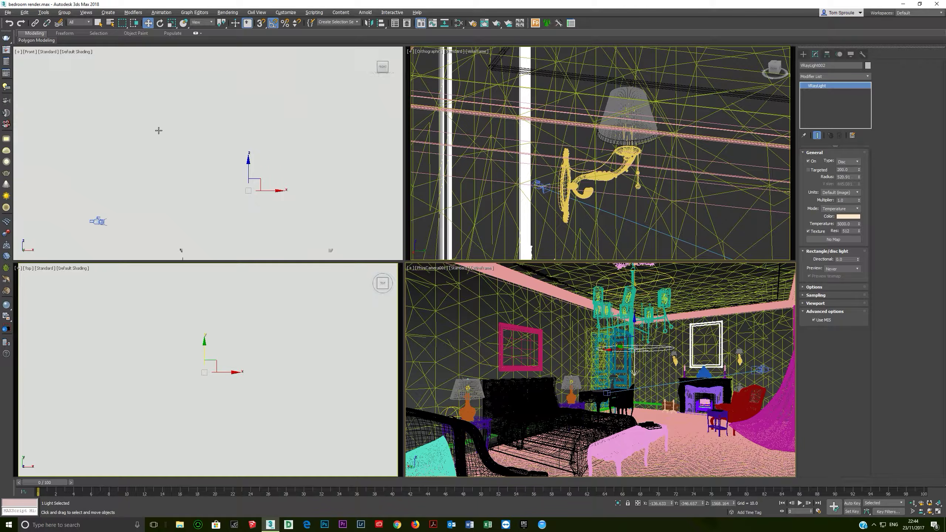
pyautogui.hotkey('shift', 'q')
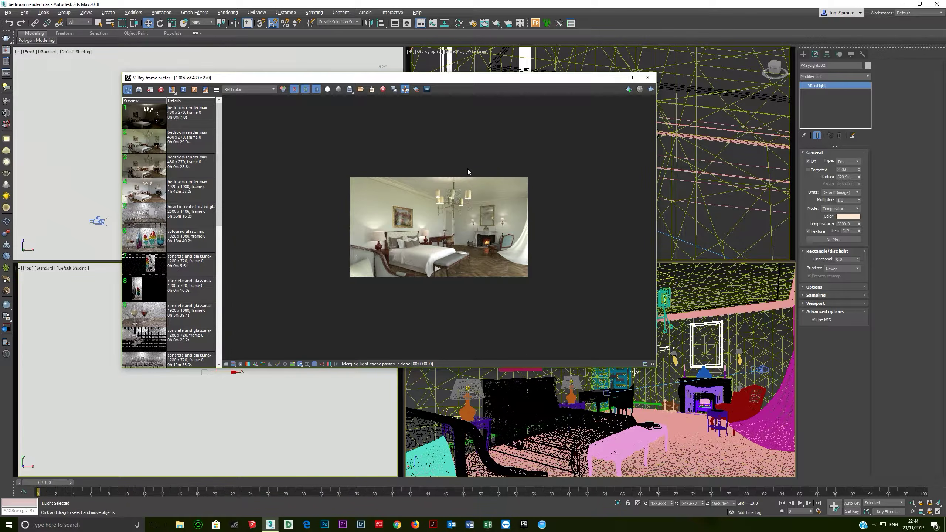
pyautogui.click(651, 89)
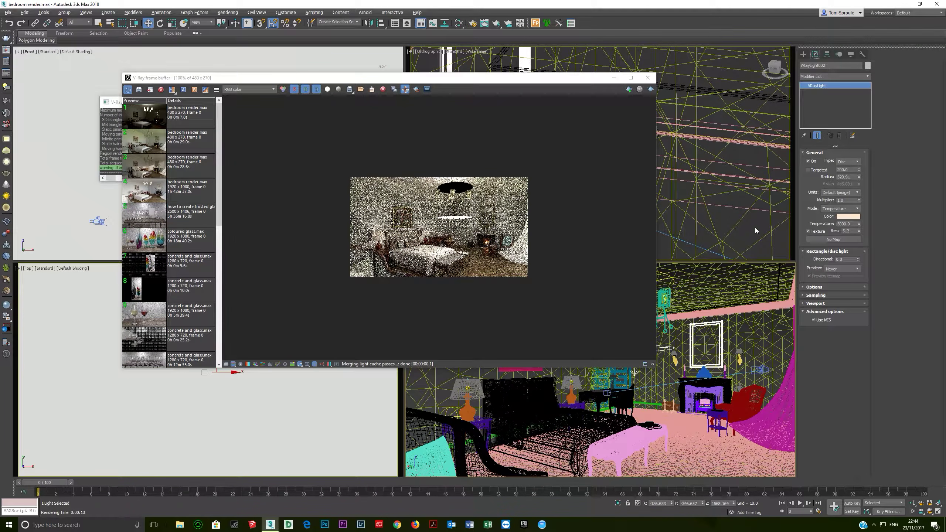
# Make both disc lights invisible, stop them from affecting reflections, and render the camera view again.
pyautogui.click(6, 87)
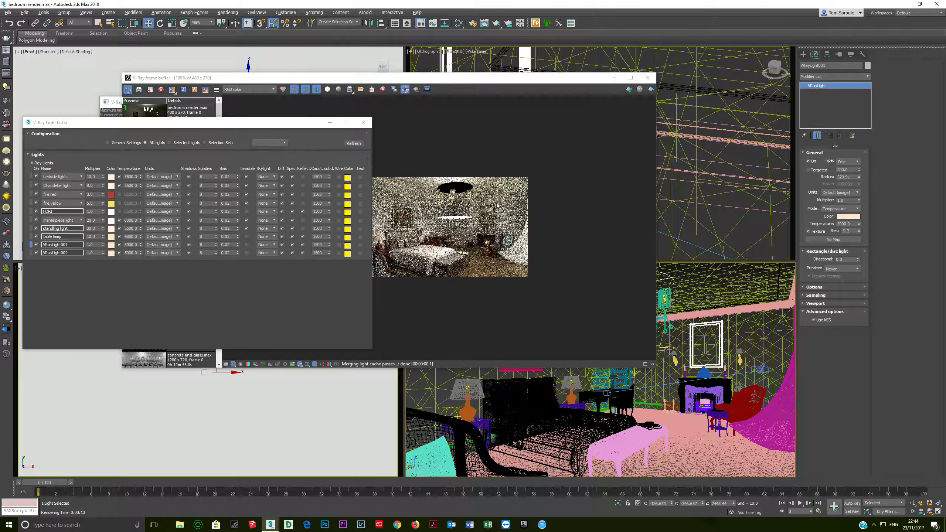
pyautogui.click(813, 287)
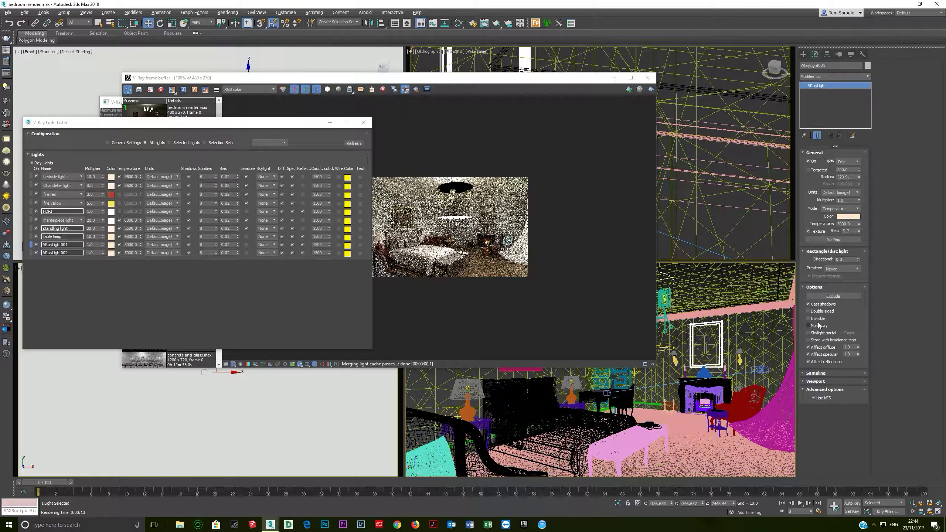
pyautogui.click(31, 253)
pyautogui.click(816, 319)
pyautogui.click(814, 362)
pyautogui.click(650, 89)
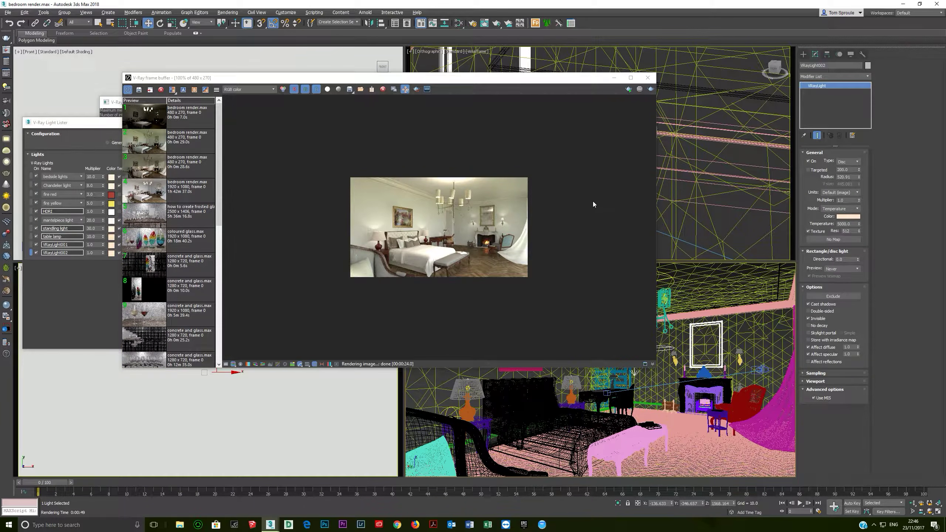
# Mark a render region around the chandelier and set the multiplier of both disc lights to 0.3.
pyautogui.click(416, 89)
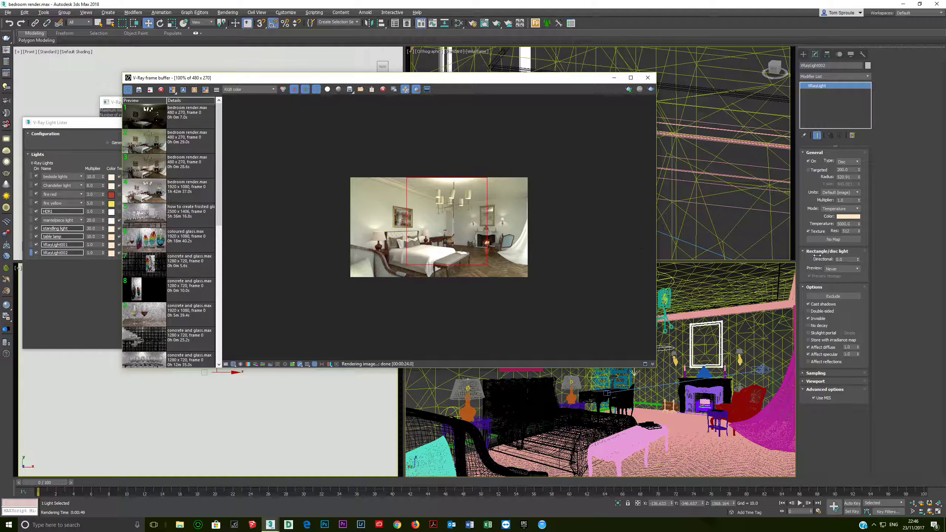
pyautogui.click(846, 201)
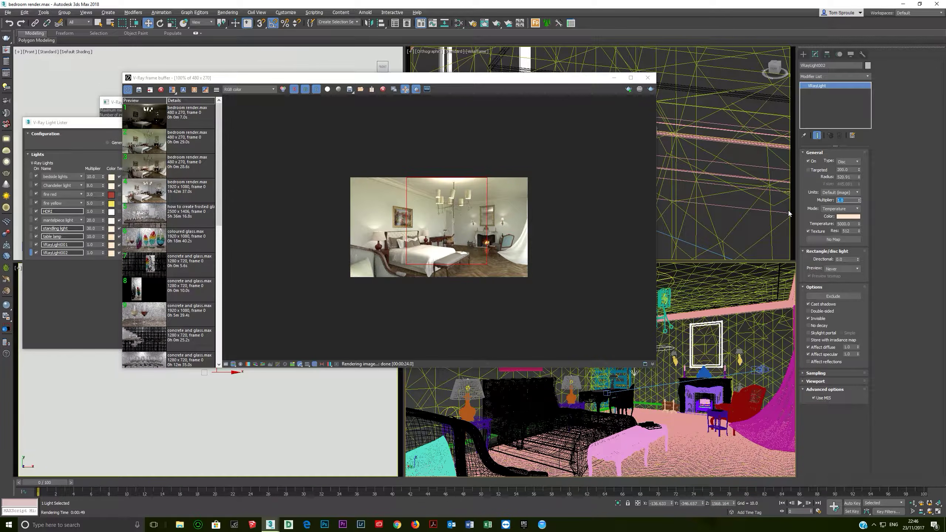
pyautogui.write('0.3')
pyautogui.click(64, 245)
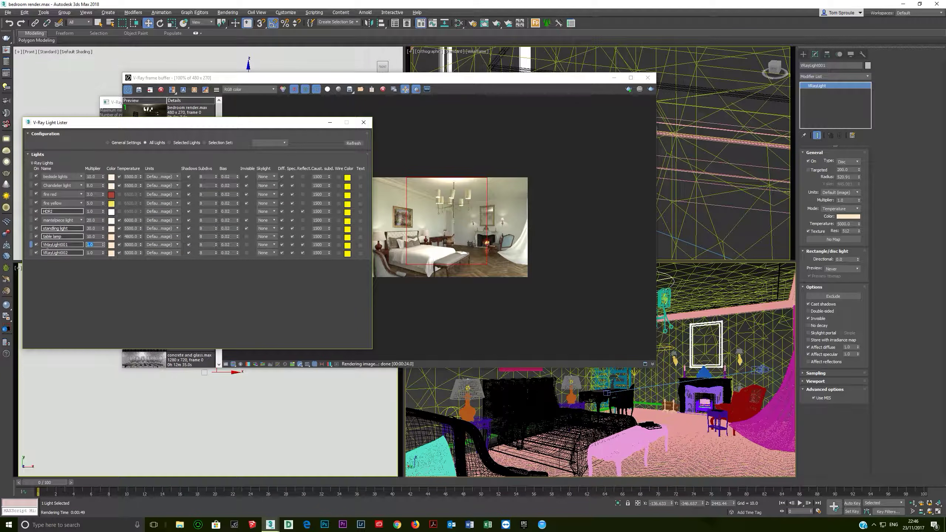
pyautogui.write('0.3')
pyautogui.press('Return')
pyautogui.click(353, 142)
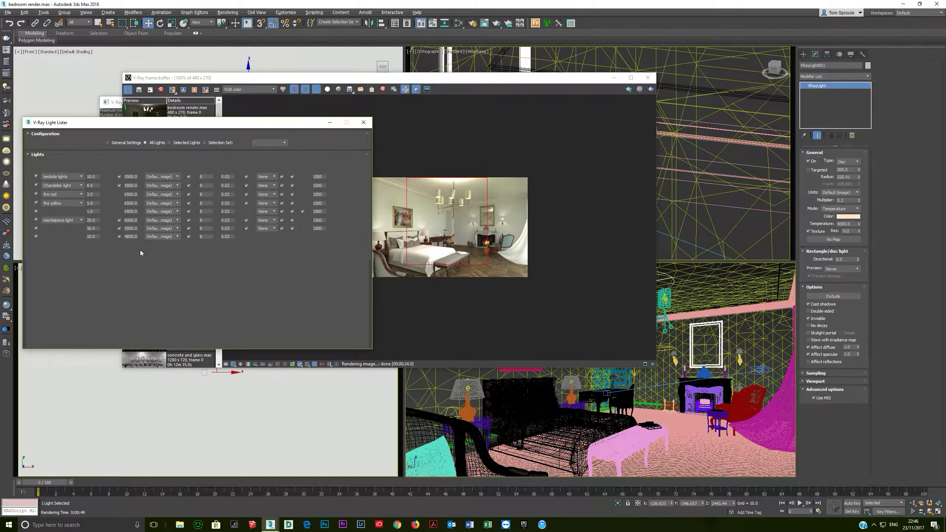
# Render the marked region around the chandelier to check the dimmed disc lights.
pyautogui.click(539, 97)
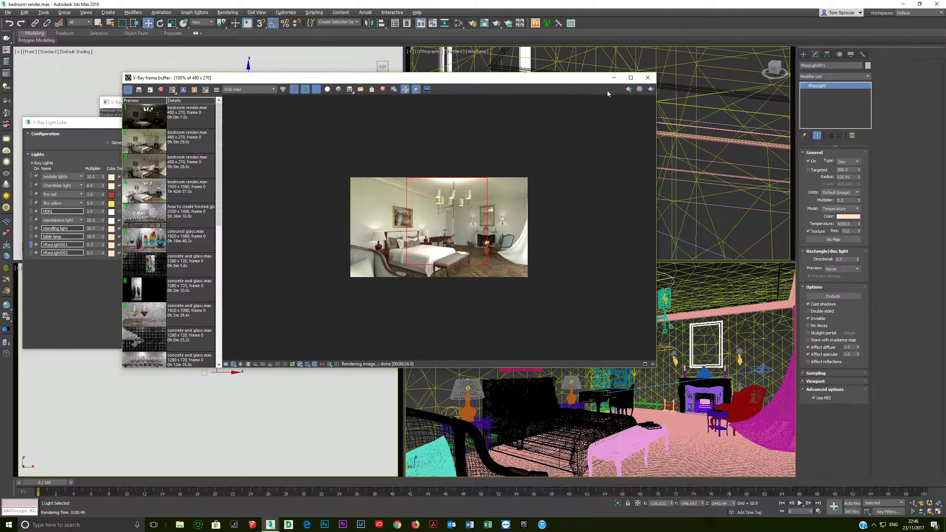
pyautogui.click(650, 90)
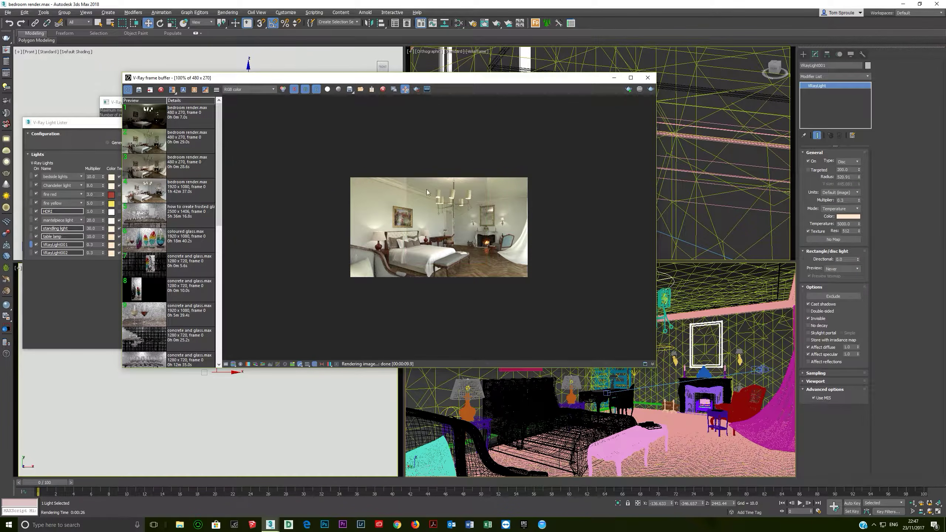
pyautogui.scroll(1, 427, 235)
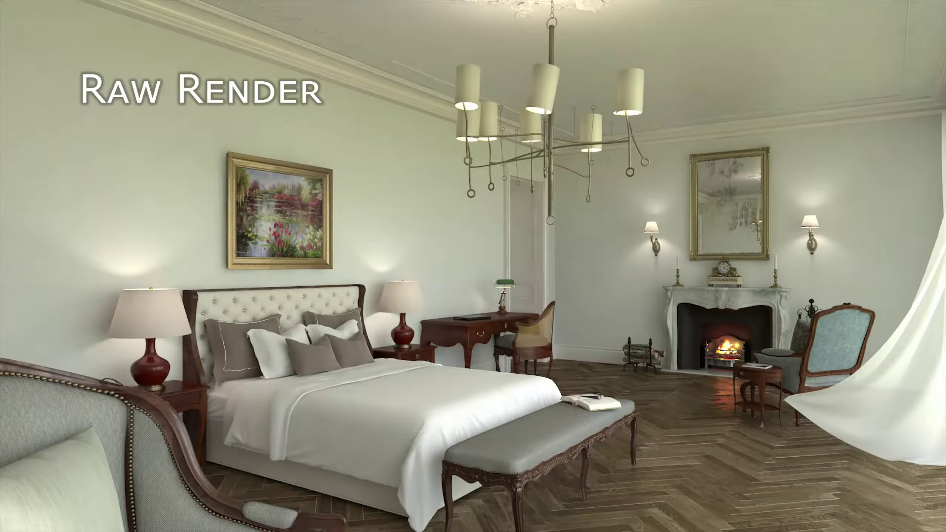